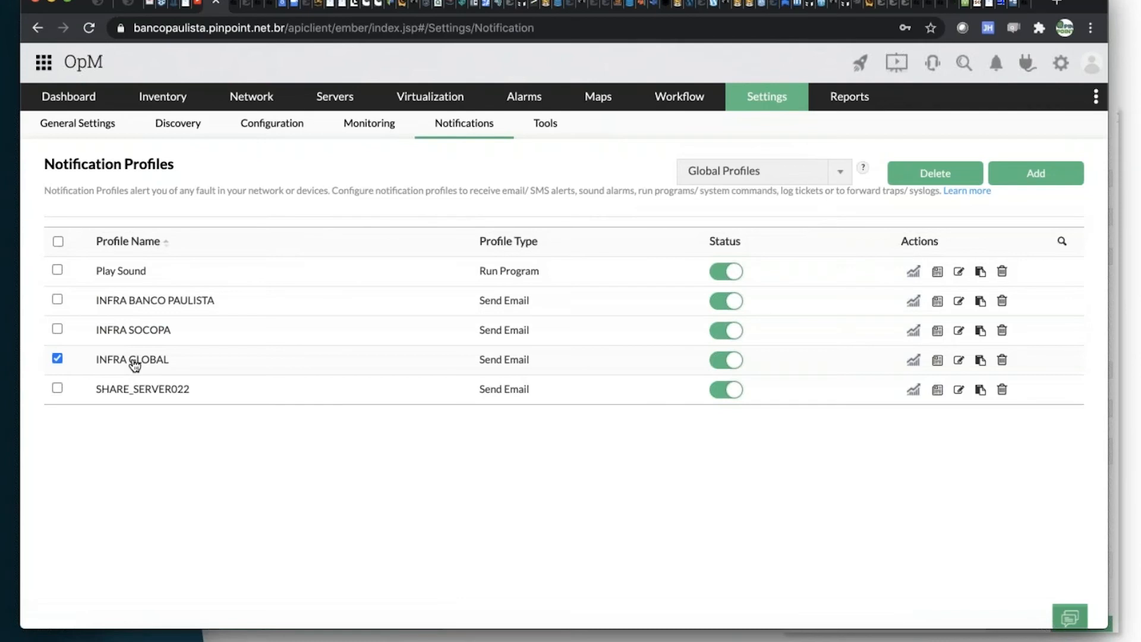
Open the INFRA GLOBAL email profile for editing and review its mail composition settings.
{"action": "left_click", "coordinate": [960, 360]}
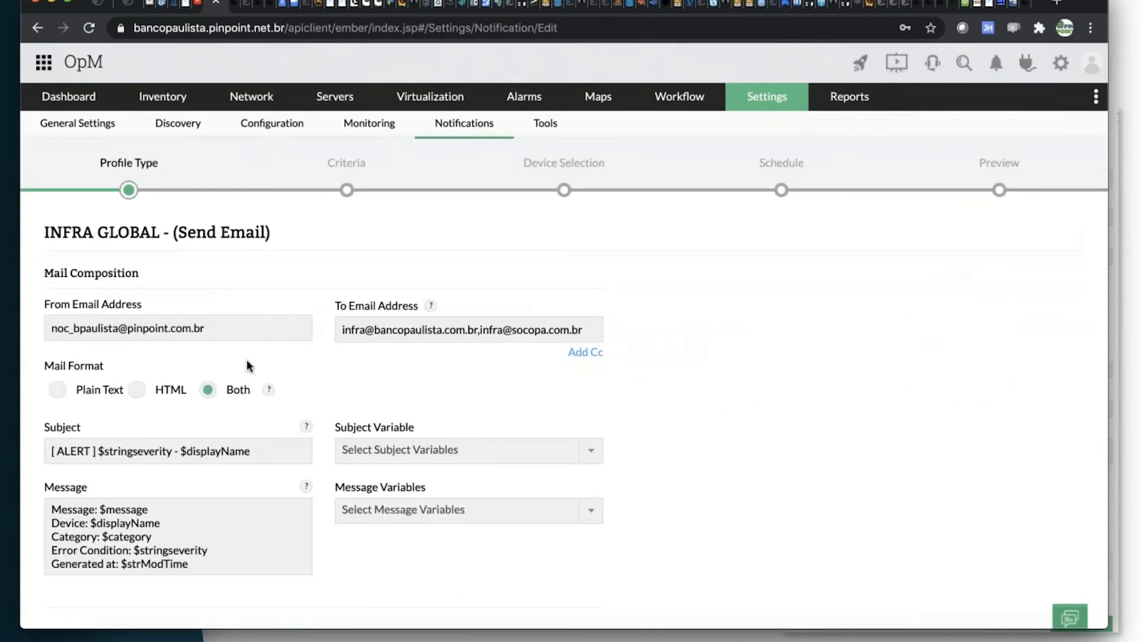
{"action": "scroll", "coordinate": [459, 366], "scroll_direction": "down", "scroll_amount": 2}
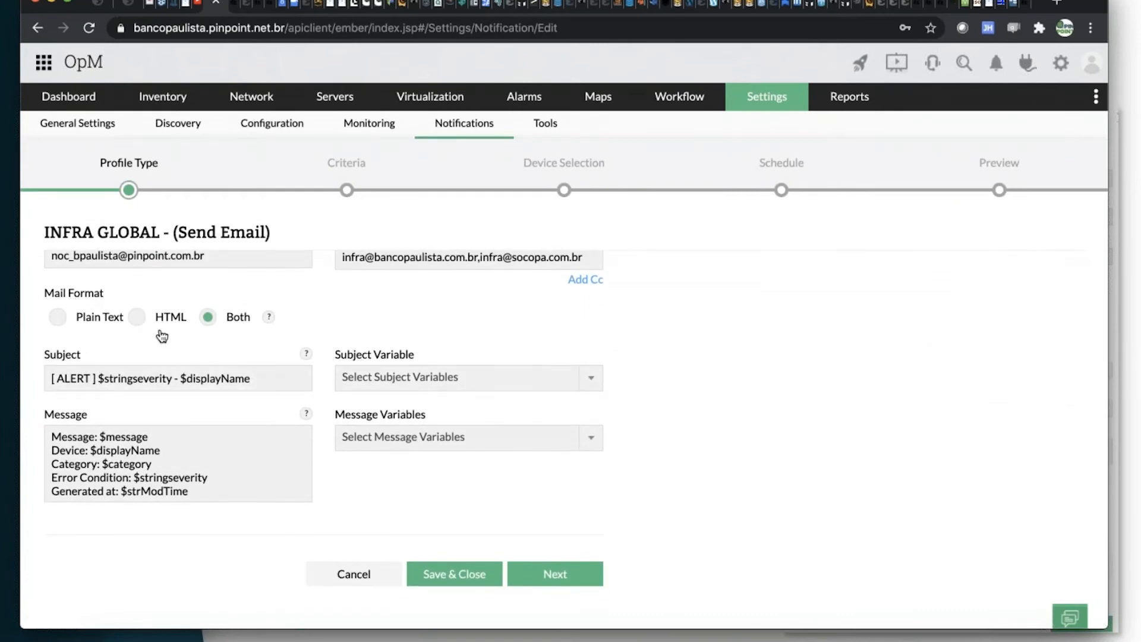
{"action": "scroll", "coordinate": [109, 351], "scroll_direction": "up", "scroll_amount": 2}
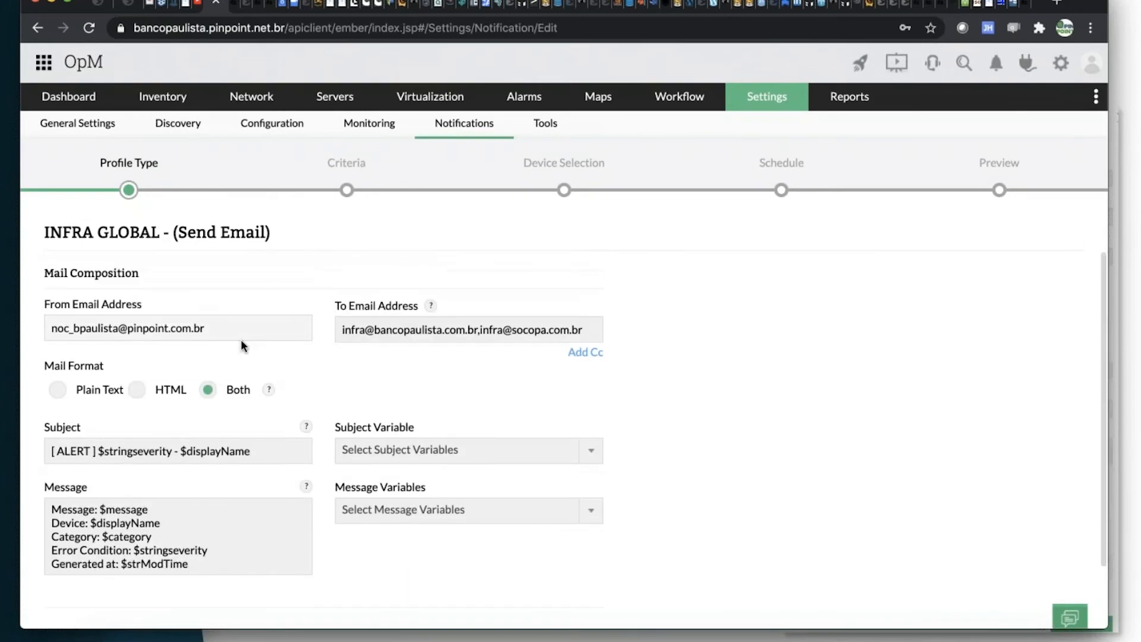
{"action": "scroll", "coordinate": [245, 349], "scroll_direction": "down", "scroll_amount": 2}
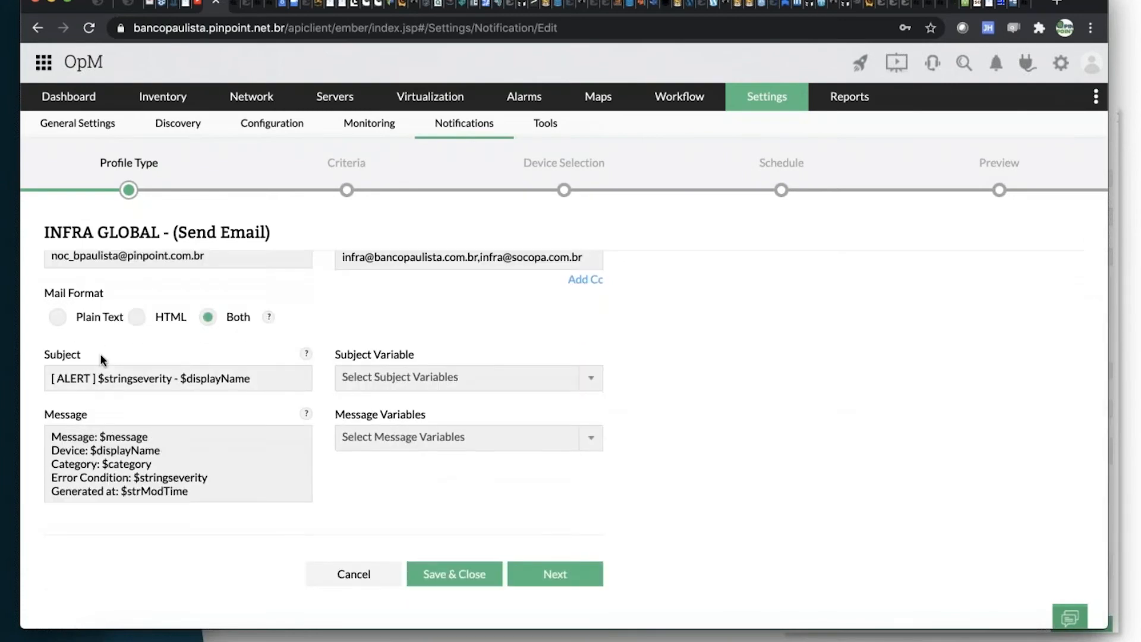
Examine the variables available for the email subject, from device properties to custom fields, and return to the notification profiles list without saving.
{"action": "left_click", "coordinate": [464, 378]}
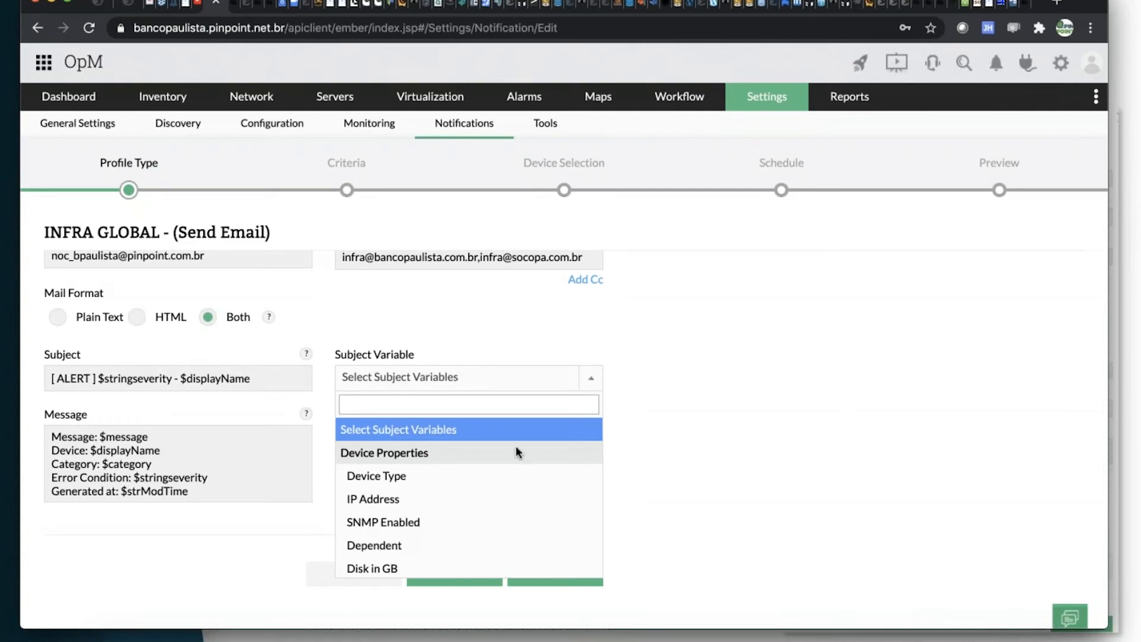
{"action": "scroll", "coordinate": [519, 460], "scroll_direction": "down", "scroll_amount": 2}
{"action": "scroll", "coordinate": [519, 464], "scroll_direction": "down", "scroll_amount": 10}
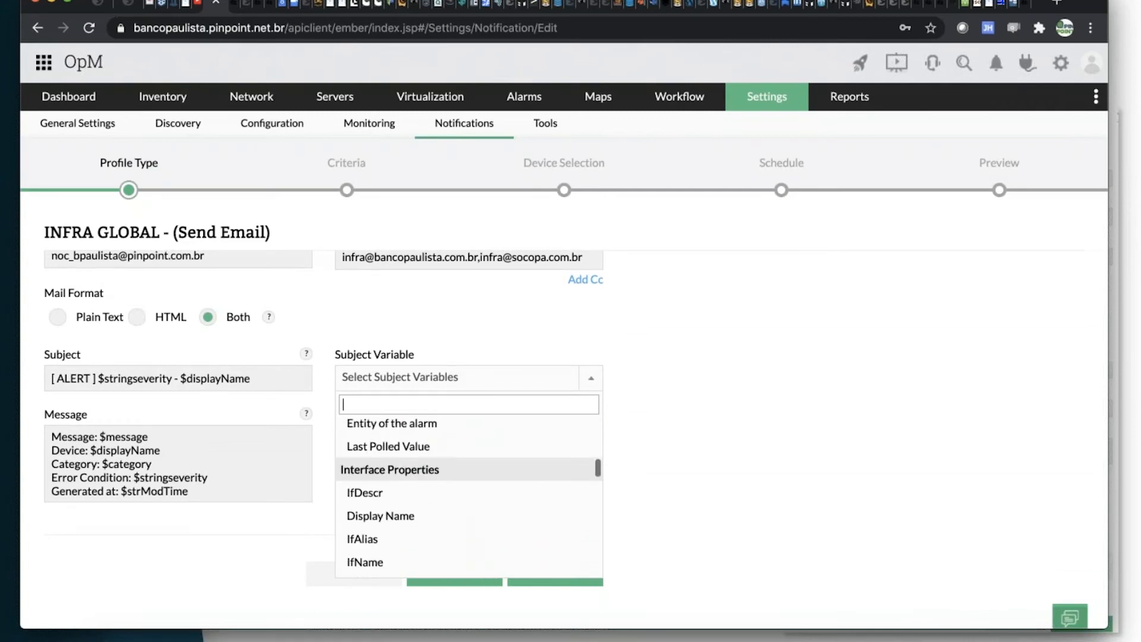
{"action": "scroll", "coordinate": [519, 445], "scroll_direction": "down", "scroll_amount": 5}
{"action": "scroll", "coordinate": [519, 446], "scroll_direction": "up", "scroll_amount": 2}
{"action": "scroll", "coordinate": [517, 464], "scroll_direction": "down", "scroll_amount": 4}
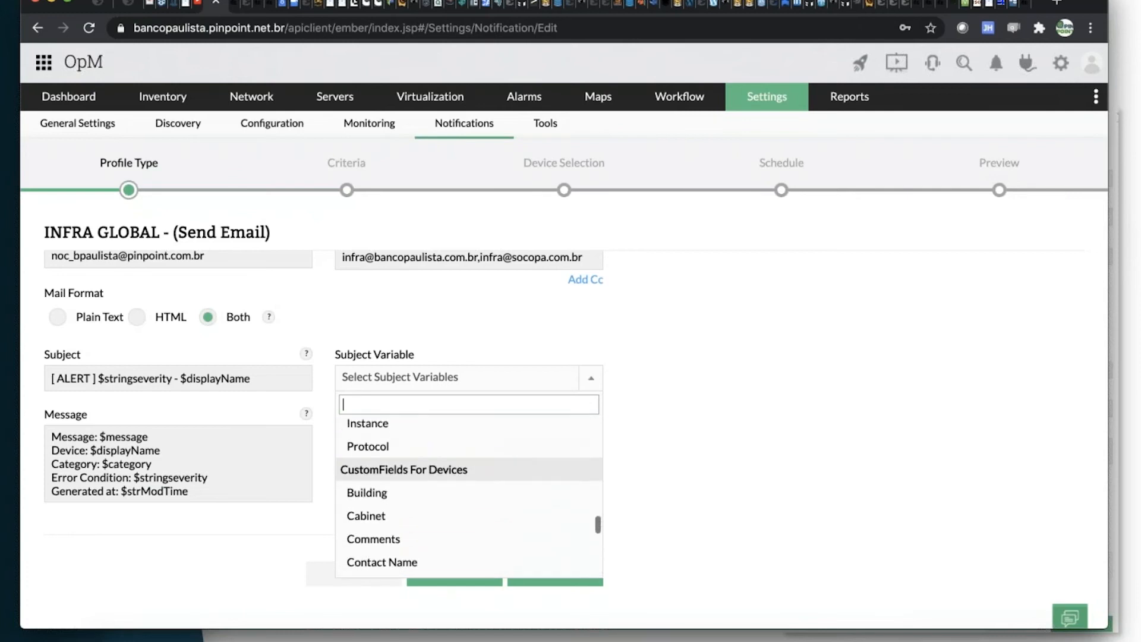
{"action": "scroll", "coordinate": [433, 471], "scroll_direction": "down", "scroll_amount": 5}
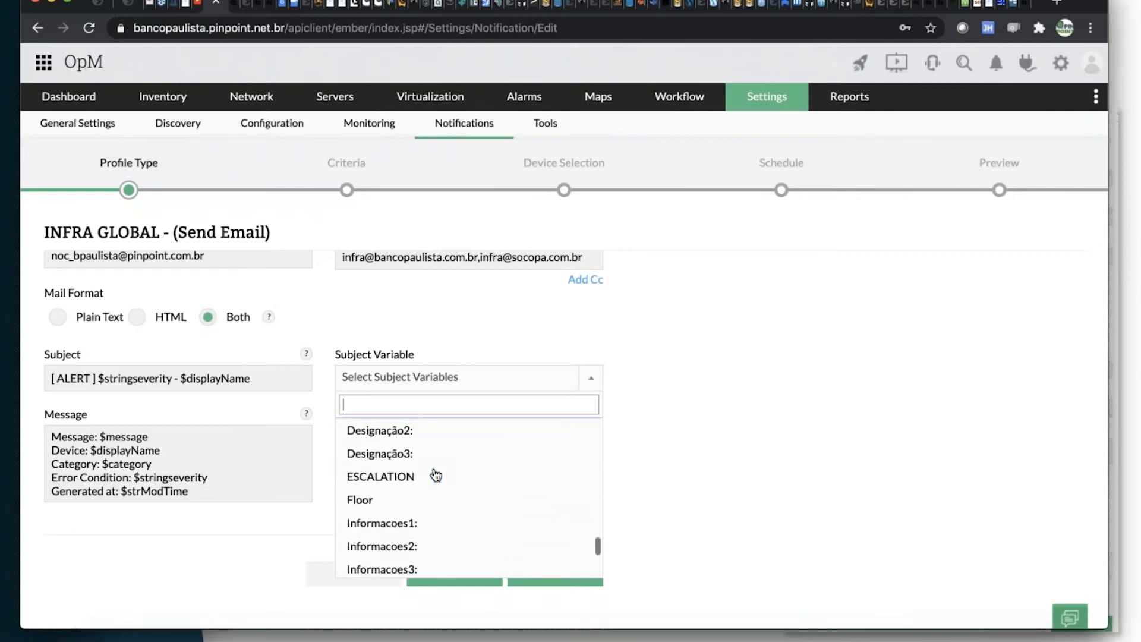
{"action": "scroll", "coordinate": [436, 476], "scroll_direction": "down", "scroll_amount": 3}
{"action": "scroll", "coordinate": [437, 475], "scroll_direction": "up", "scroll_amount": 5}
{"action": "scroll", "coordinate": [437, 475], "scroll_direction": "up", "scroll_amount": 10}
{"action": "left_click", "coordinate": [796, 323]}
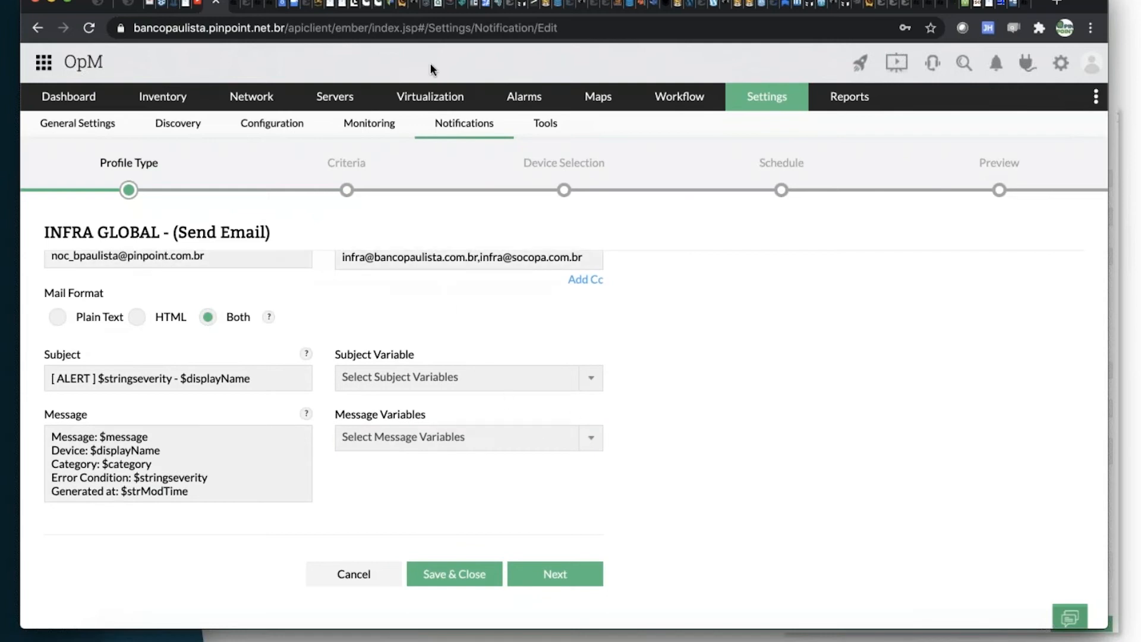
{"action": "left_click", "coordinate": [449, 123]}
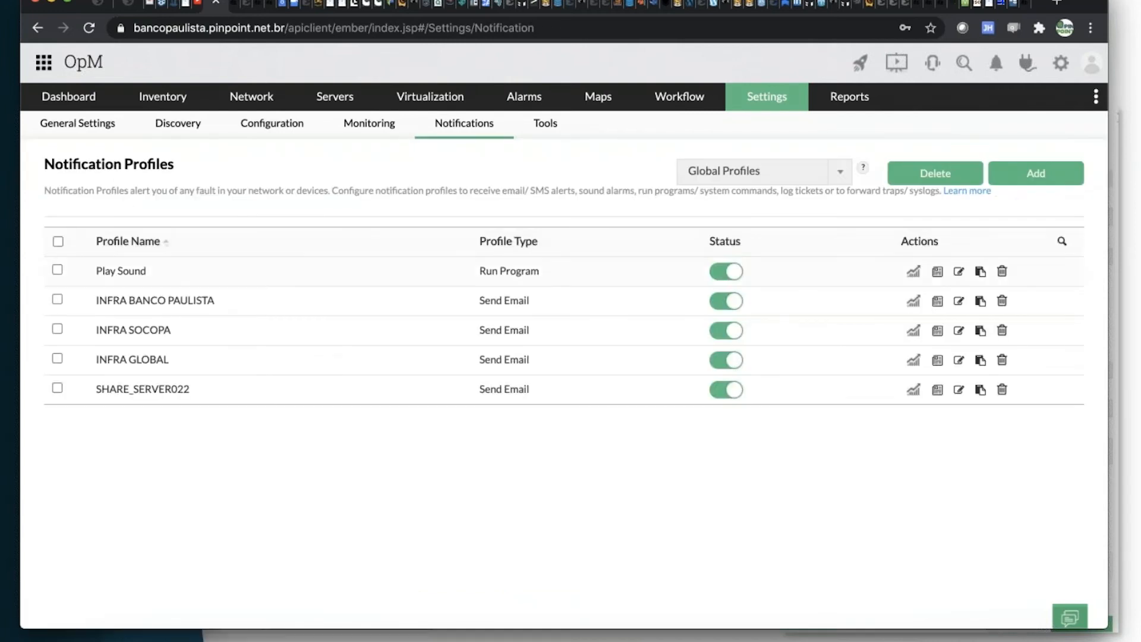
Start a new notification profile and explore the SMS type's SMPP and SMS Gateway options and the Chat type.
{"action": "left_click", "coordinate": [1028, 177]}
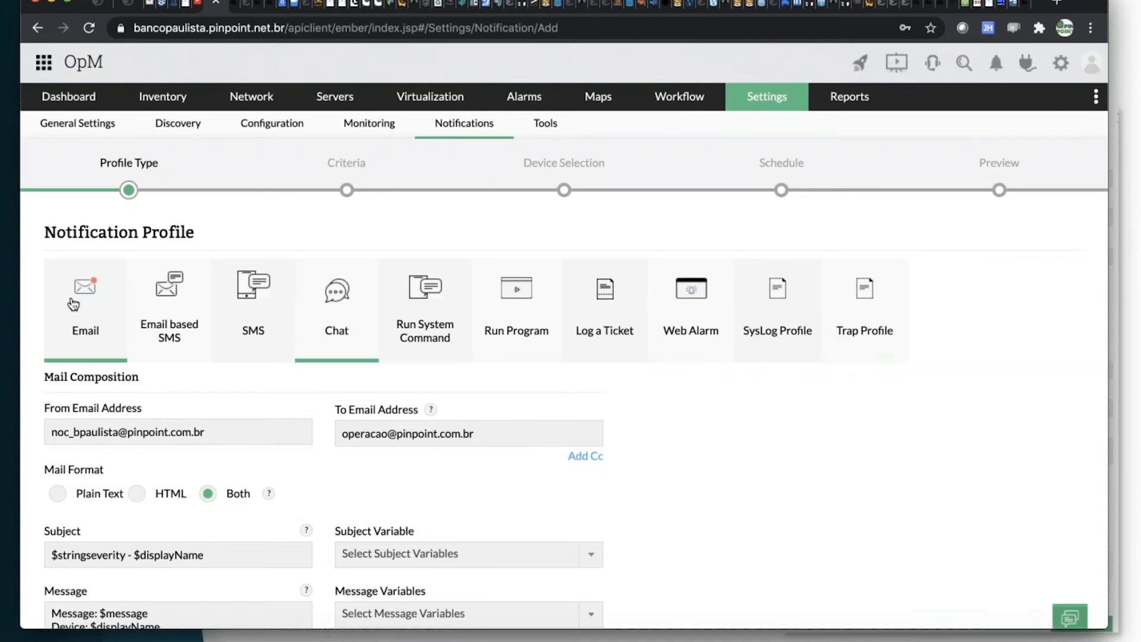
{"action": "left_click", "coordinate": [250, 324]}
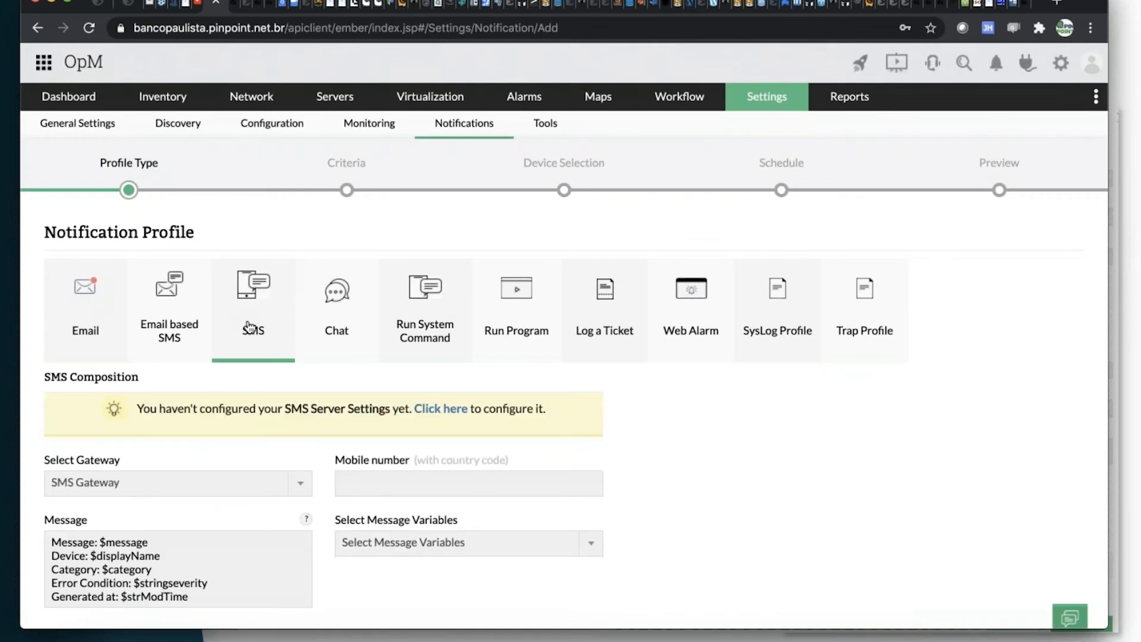
{"action": "scroll", "coordinate": [223, 452], "scroll_direction": "down", "scroll_amount": 3}
{"action": "left_click", "coordinate": [259, 402]}
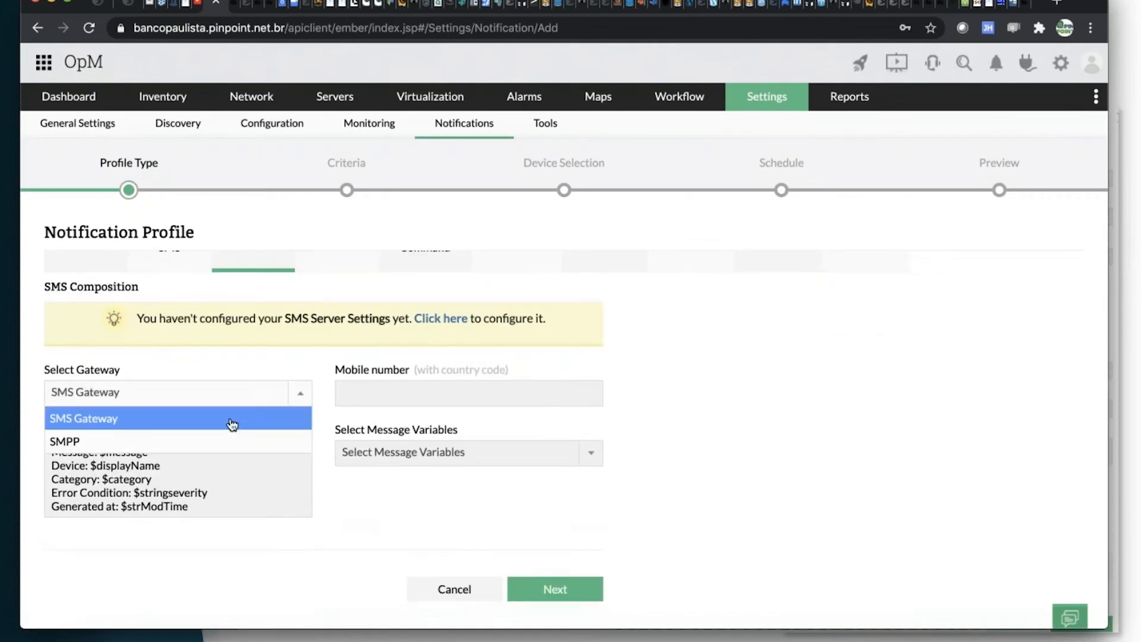
{"action": "left_click", "coordinate": [224, 438]}
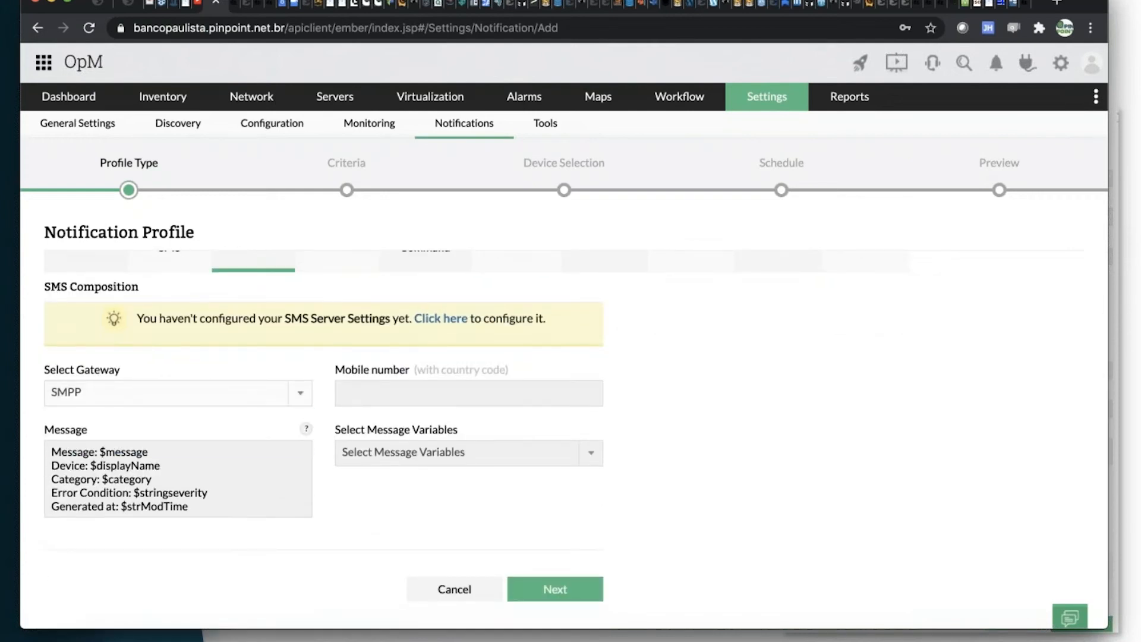
{"action": "left_click", "coordinate": [209, 396]}
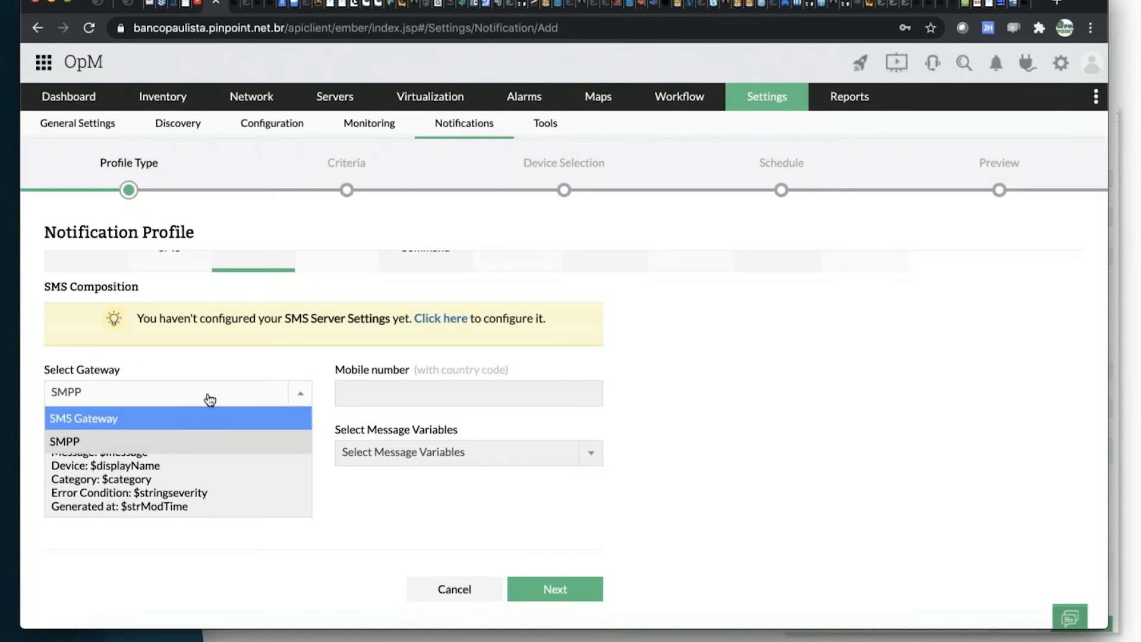
{"action": "left_click", "coordinate": [211, 420]}
{"action": "scroll", "coordinate": [286, 313], "scroll_direction": "up", "scroll_amount": 3}
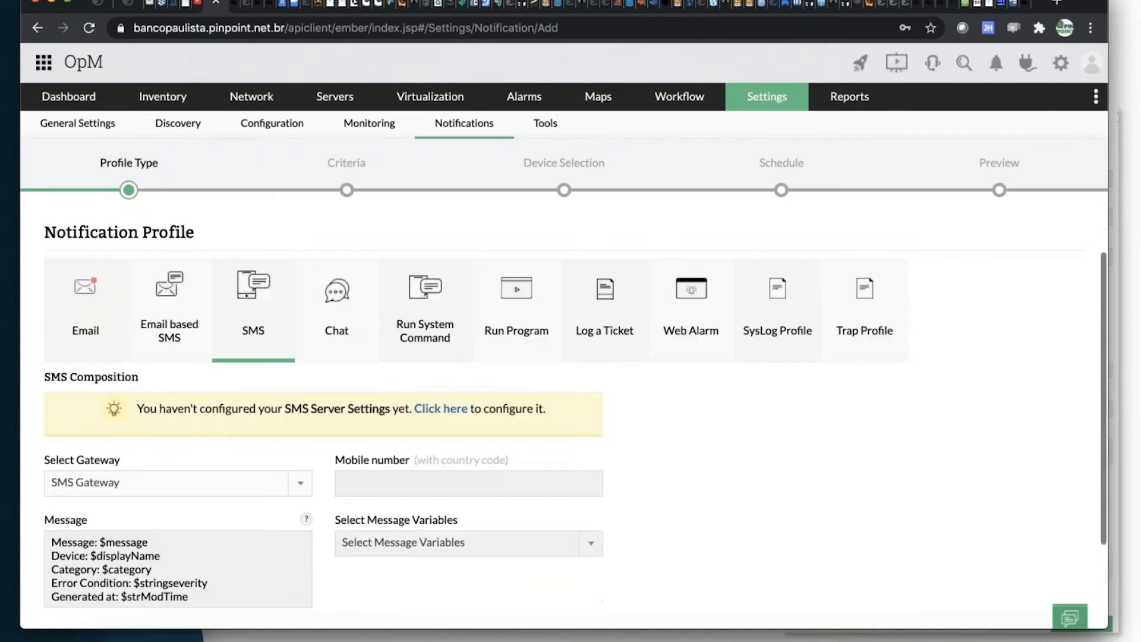
{"action": "left_click", "coordinate": [338, 328]}
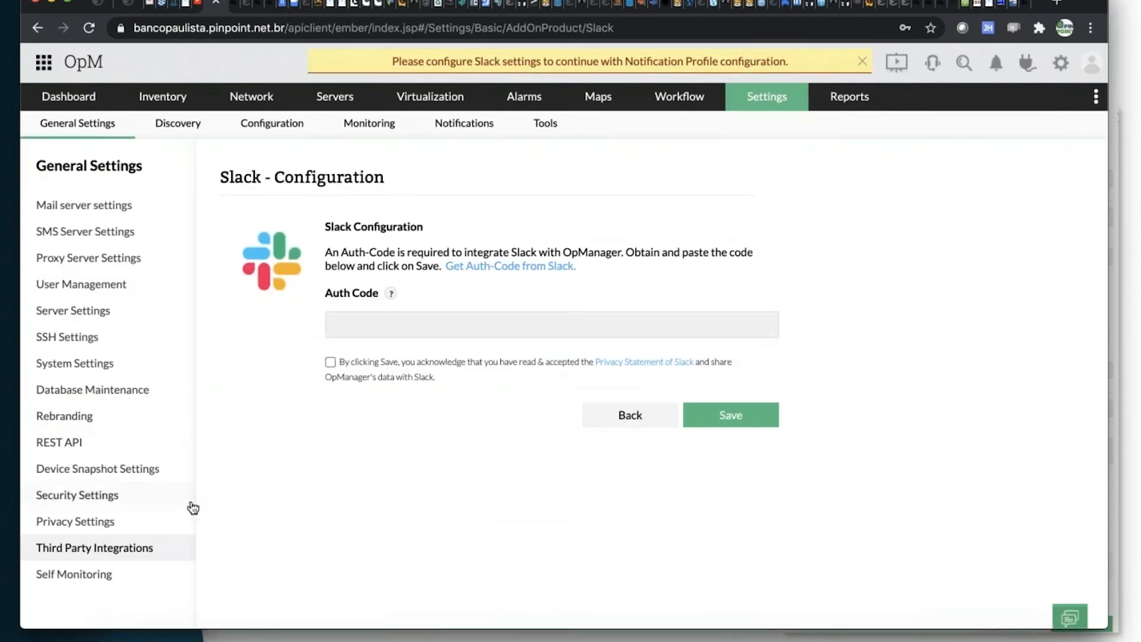
Leave the Slack configuration, return to the notification profiles and start adding a new profile.
{"action": "left_click", "coordinate": [764, 98]}
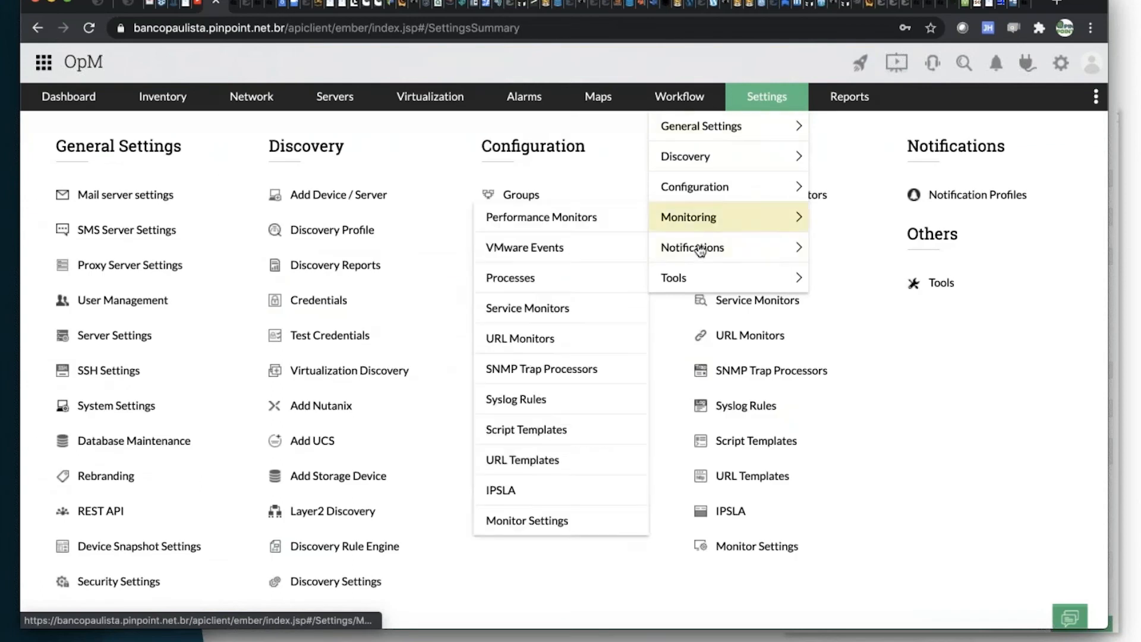
{"action": "left_click", "coordinate": [700, 247]}
{"action": "left_click", "coordinate": [1027, 179]}
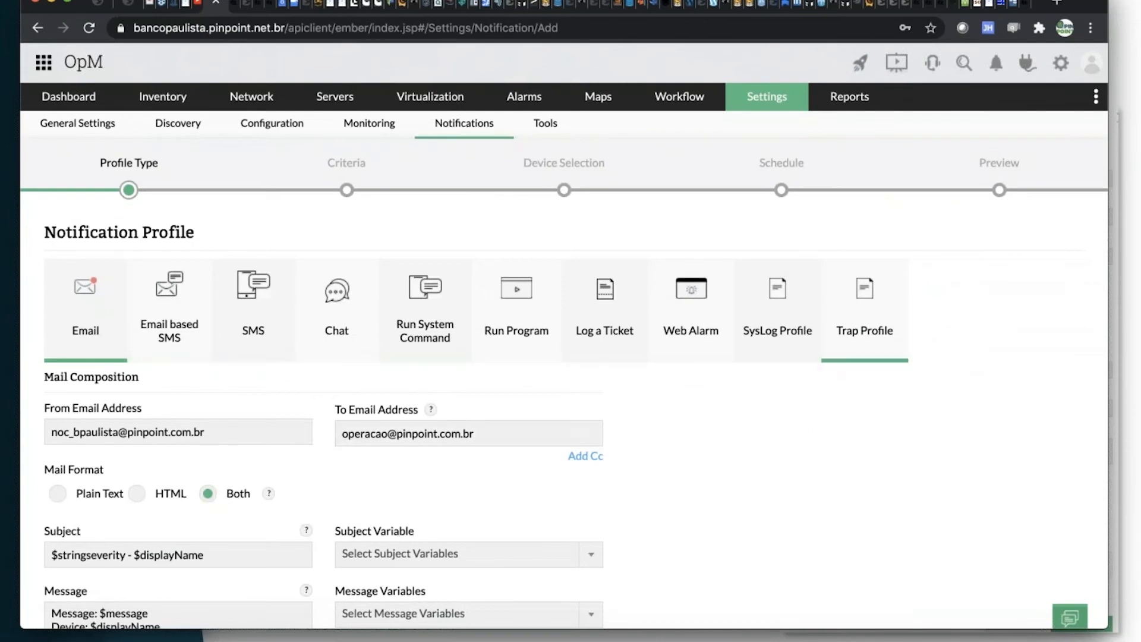
Examine the Web Alarm profile type's associated users and sound file settings.
{"action": "left_click", "coordinate": [681, 324]}
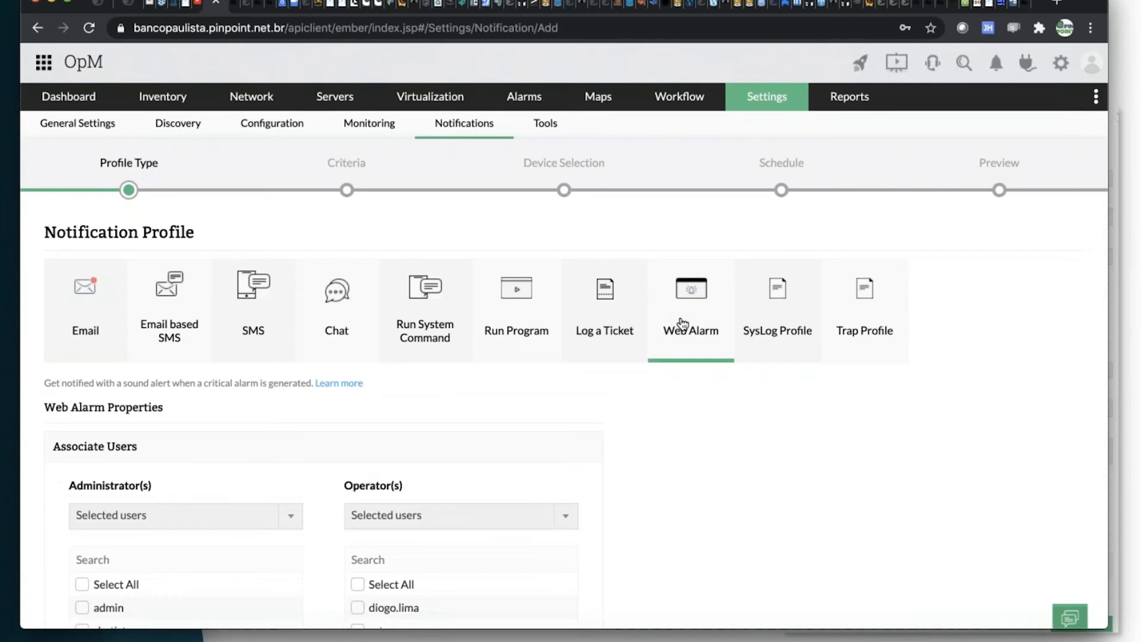
{"action": "scroll", "coordinate": [250, 511], "scroll_direction": "down", "scroll_amount": 3}
{"action": "scroll", "coordinate": [244, 500], "scroll_direction": "down", "scroll_amount": 3}
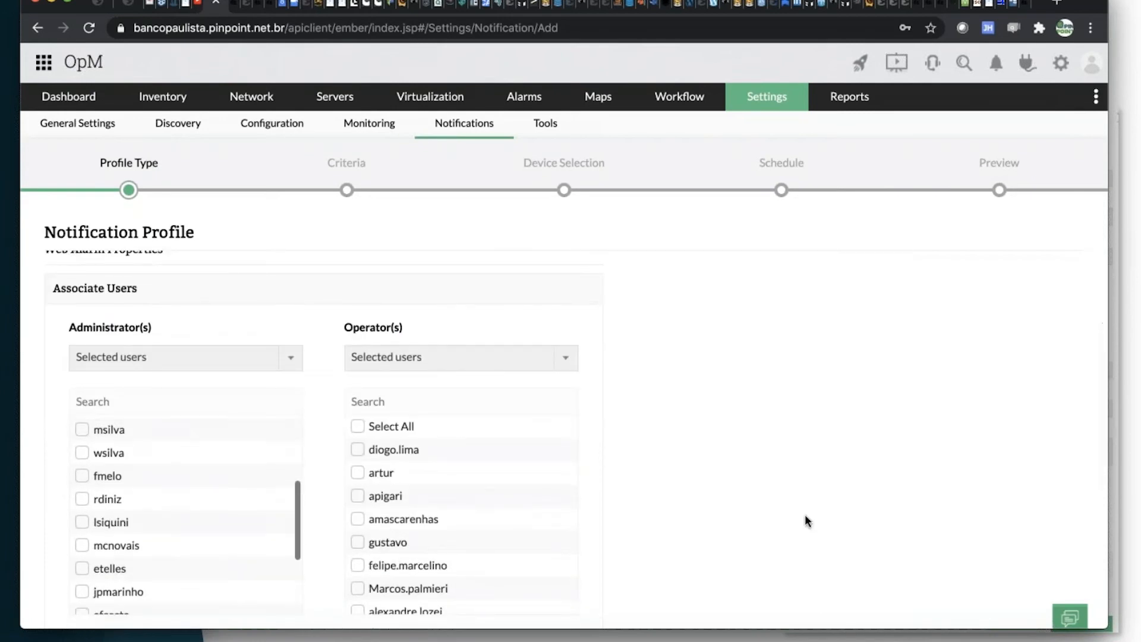
{"action": "scroll", "coordinate": [545, 497], "scroll_direction": "down", "scroll_amount": 3}
{"action": "scroll", "coordinate": [508, 497], "scroll_direction": "down", "scroll_amount": 2}
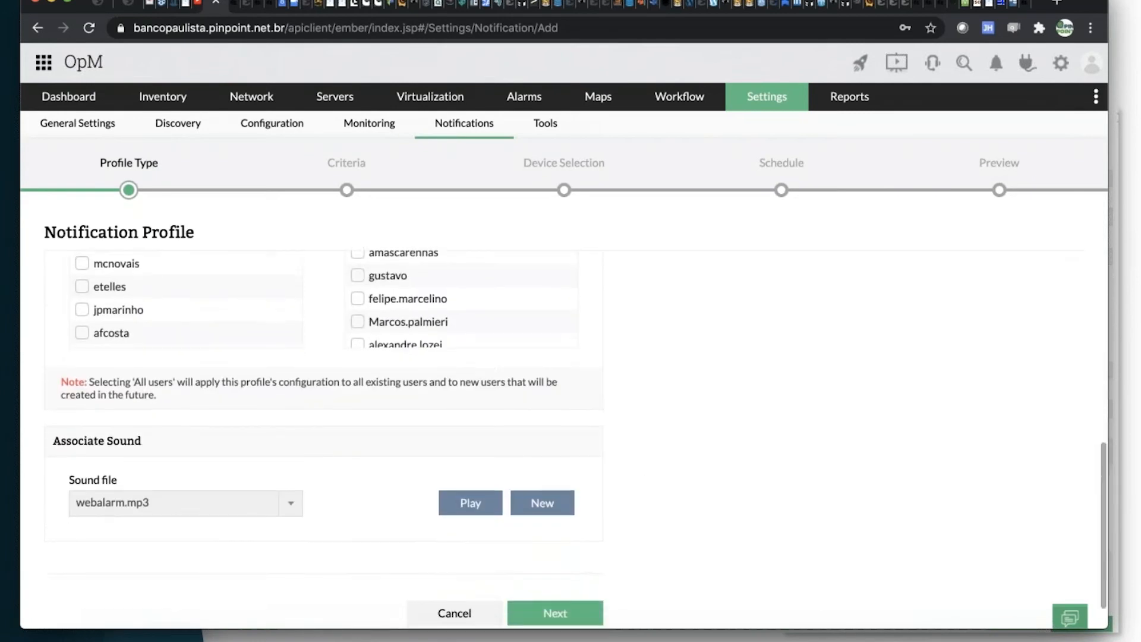
{"action": "scroll", "coordinate": [491, 384], "scroll_direction": "up", "scroll_amount": 1}
{"action": "scroll", "coordinate": [490, 391], "scroll_direction": "down", "scroll_amount": 2}
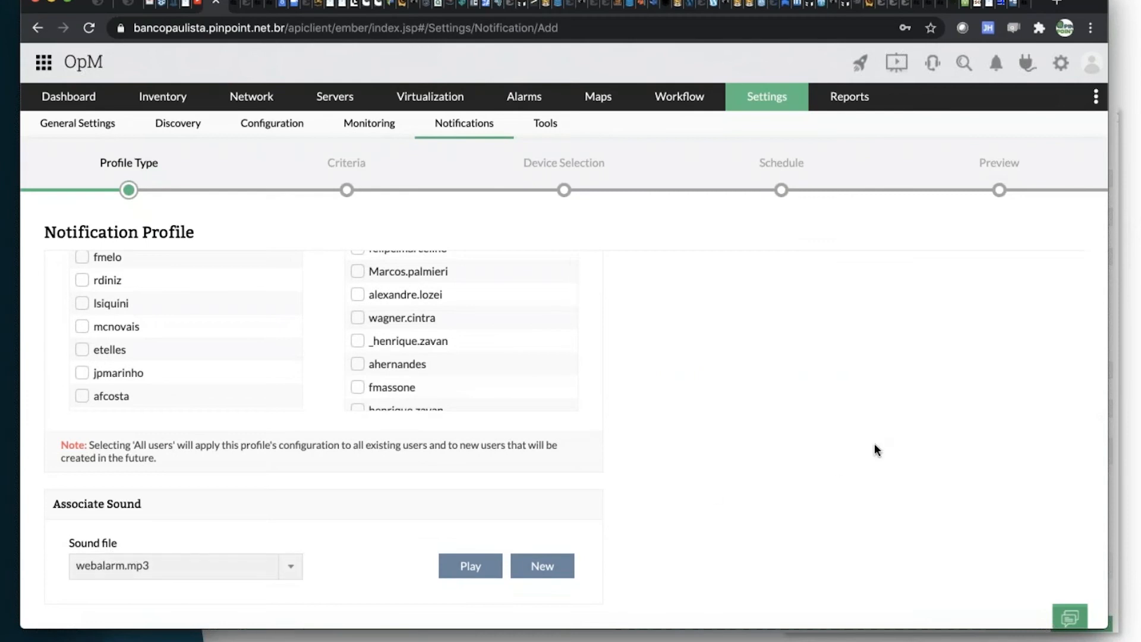
{"action": "scroll", "coordinate": [875, 450], "scroll_direction": "up", "scroll_amount": 6}
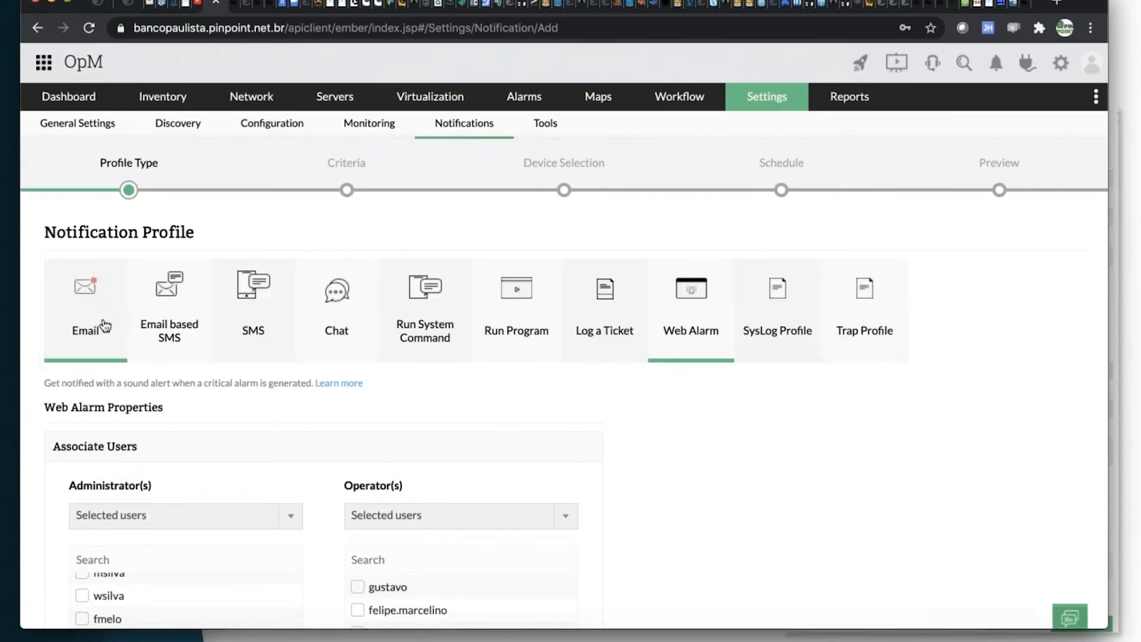
Choose the Email profile type, keep its default mail composition and proceed to the criteria list.
{"action": "left_click", "coordinate": [104, 326]}
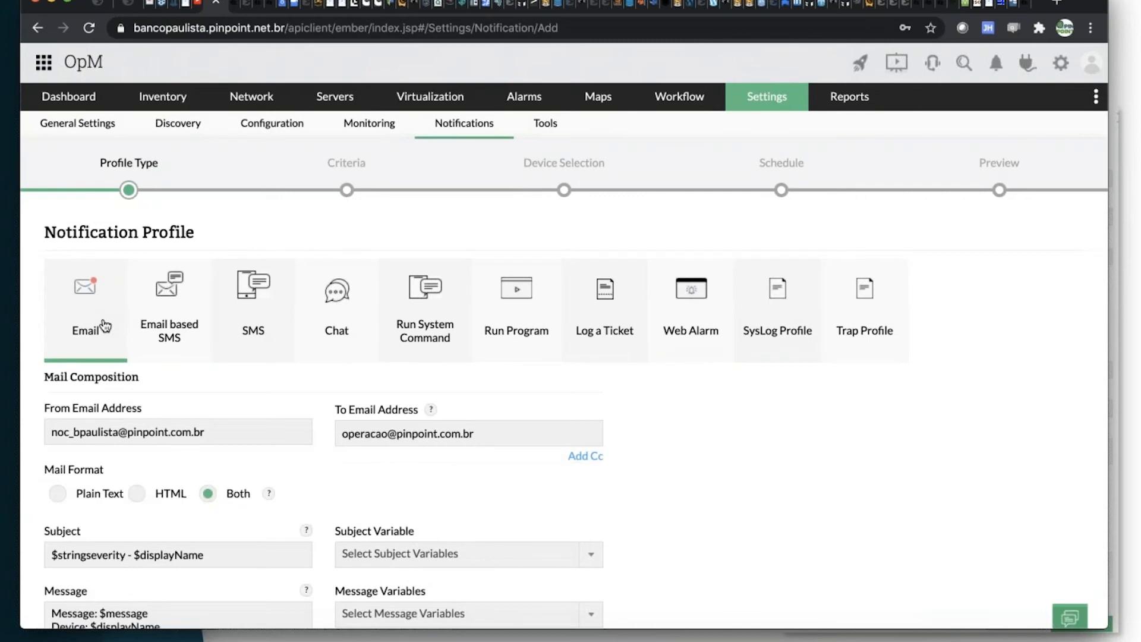
{"action": "scroll", "coordinate": [697, 442], "scroll_direction": "down", "scroll_amount": 5}
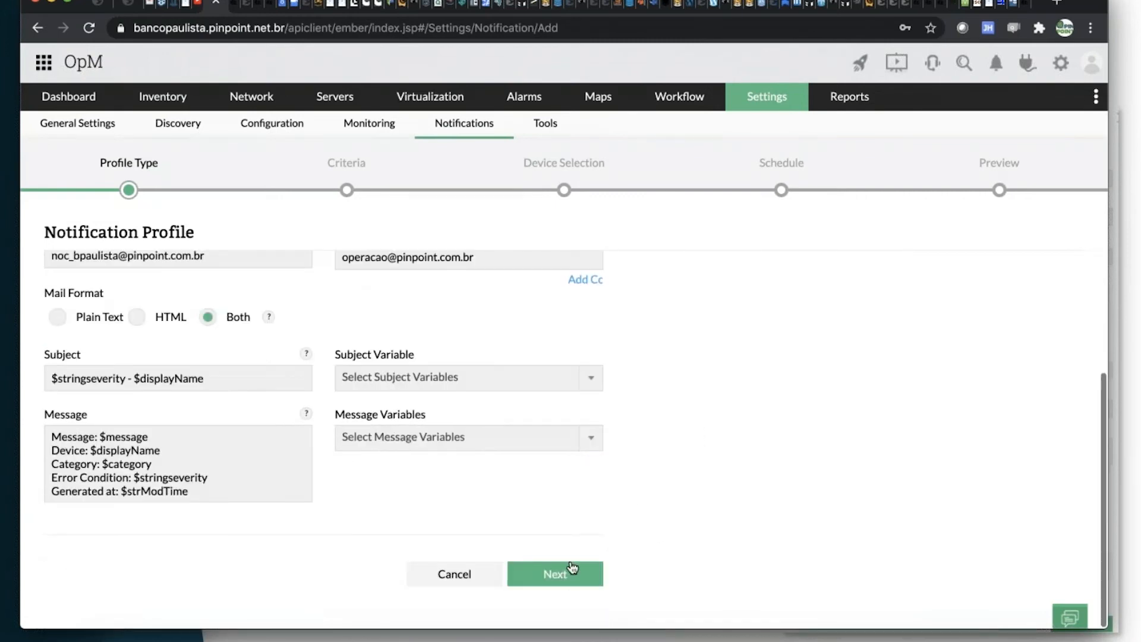
{"action": "scroll", "coordinate": [630, 500], "scroll_direction": "up", "scroll_amount": 5}
{"action": "scroll", "coordinate": [630, 501], "scroll_direction": "down", "scroll_amount": 4}
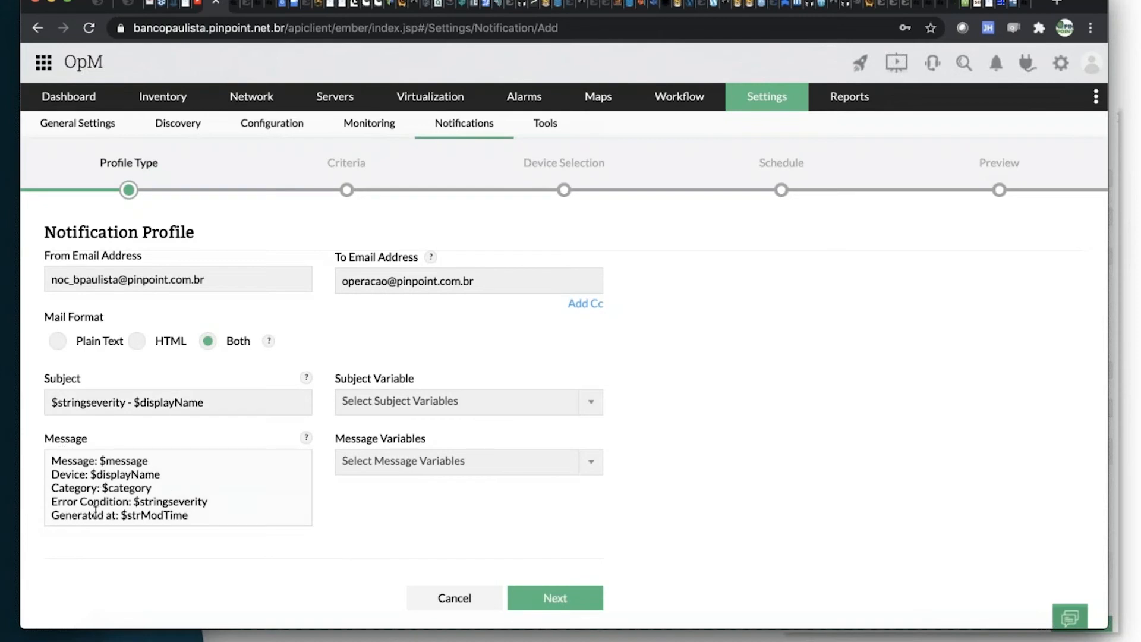
{"action": "left_click", "coordinate": [557, 600]}
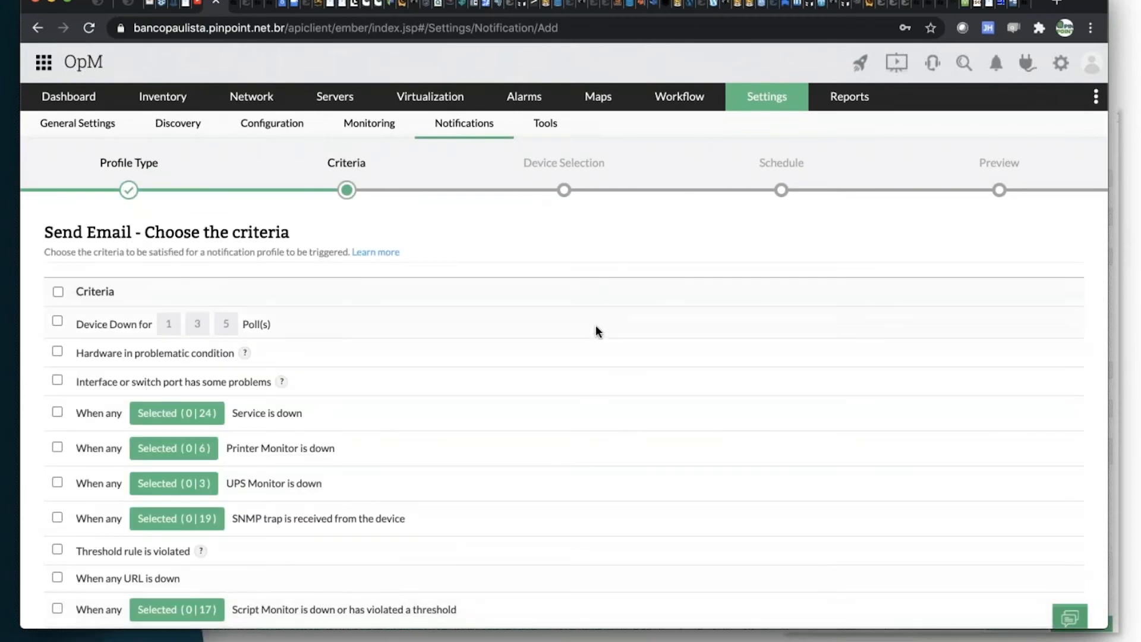
{"action": "scroll", "coordinate": [595, 327], "scroll_direction": "down", "scroll_amount": 10}
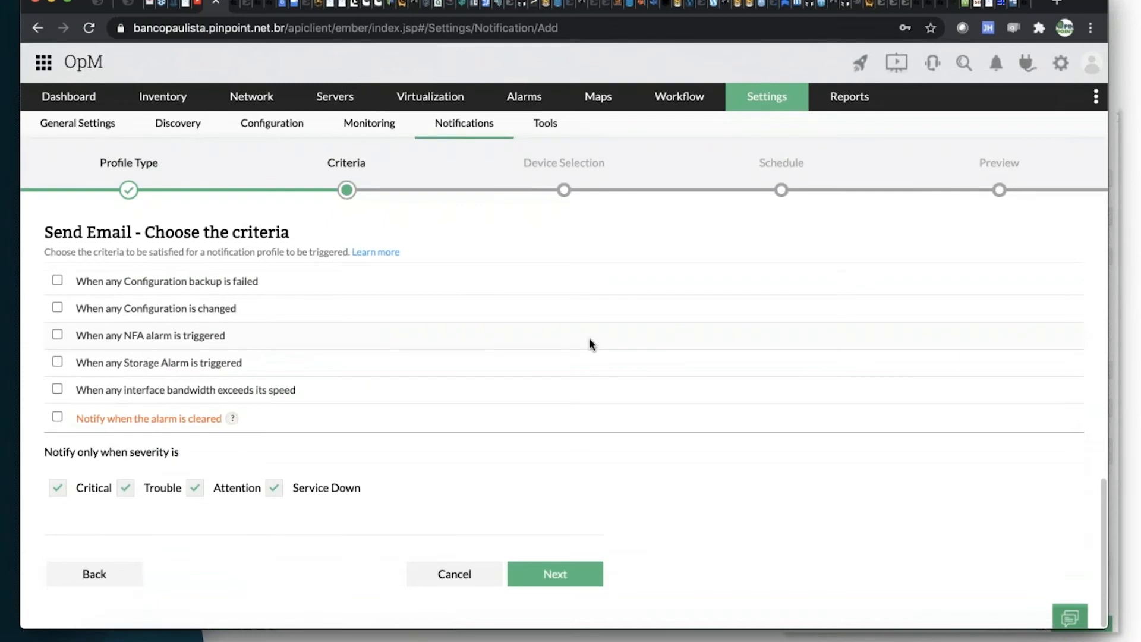
{"action": "scroll", "coordinate": [589, 337], "scroll_direction": "up", "scroll_amount": 10}
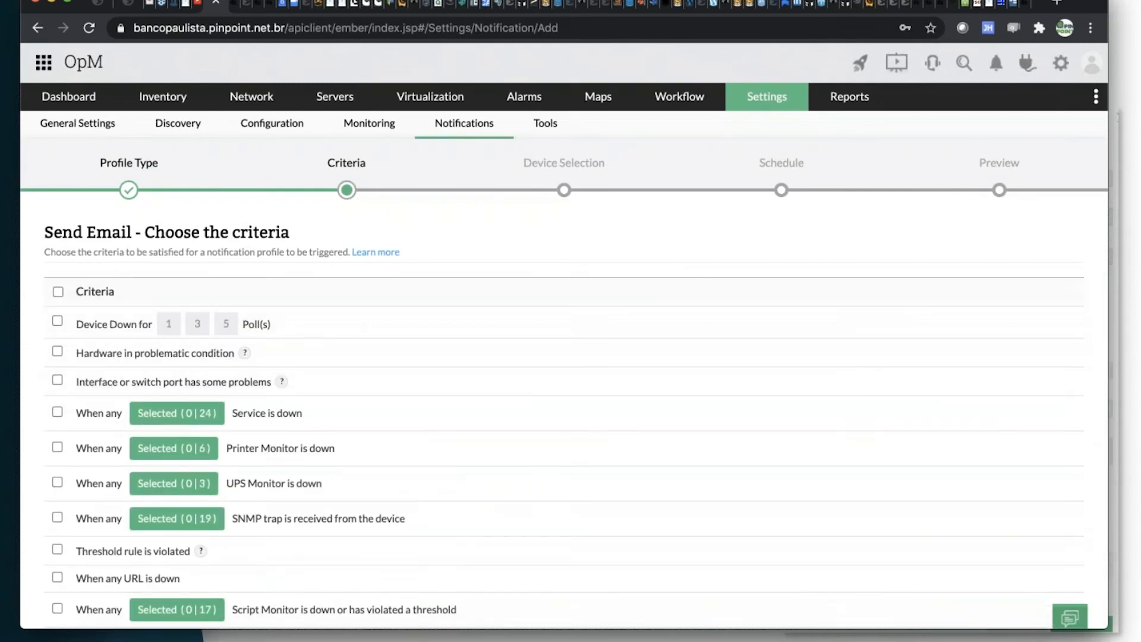
{"action": "left_click", "coordinate": [57, 292]}
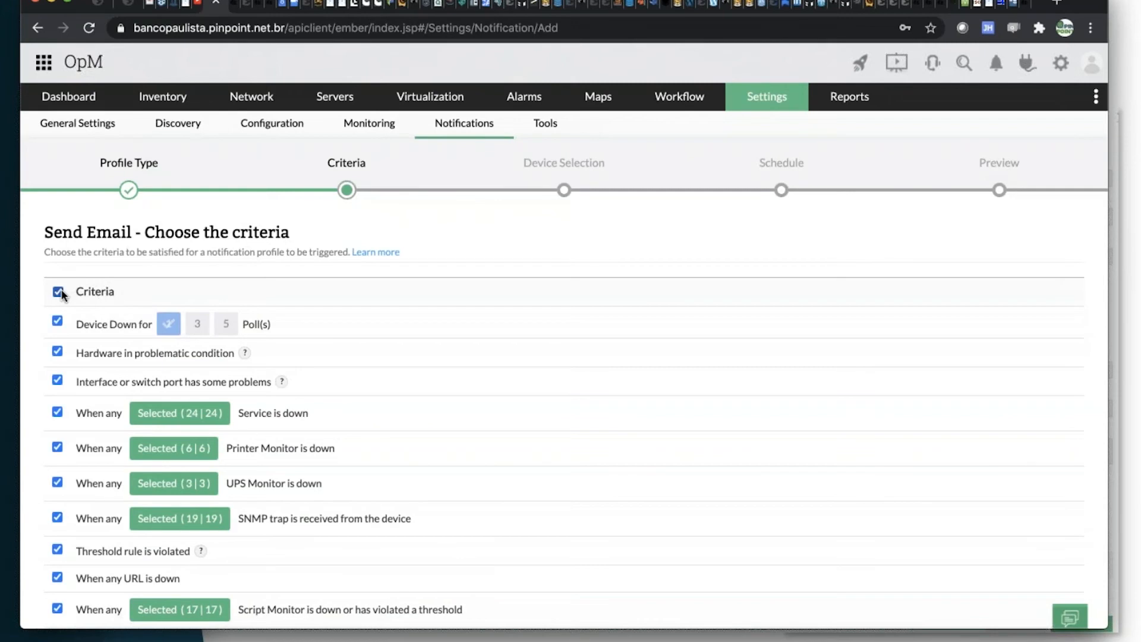
{"action": "left_click", "coordinate": [229, 331]}
{"action": "left_click", "coordinate": [58, 291]}
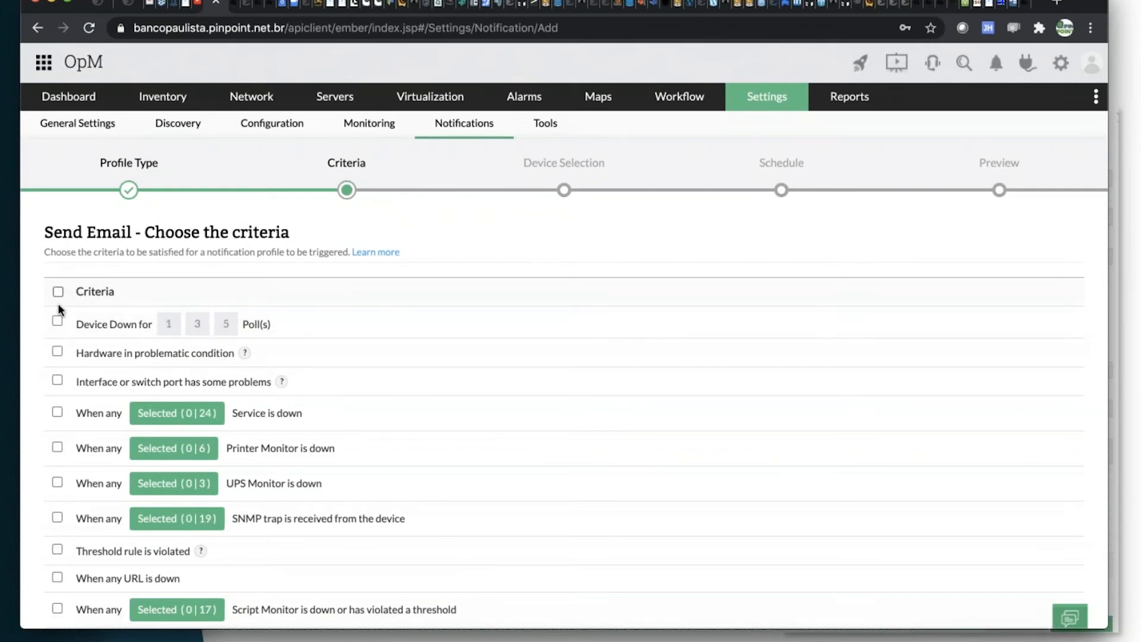
Enable the criteria for a device down for 5 polls and for any service being down.
{"action": "scroll", "coordinate": [369, 413], "scroll_direction": "down", "scroll_amount": 1}
{"action": "scroll", "coordinate": [368, 415], "scroll_direction": "up", "scroll_amount": 1}
{"action": "left_click", "coordinate": [57, 321]}
{"action": "left_click", "coordinate": [226, 324]}
{"action": "left_click", "coordinate": [57, 413]}
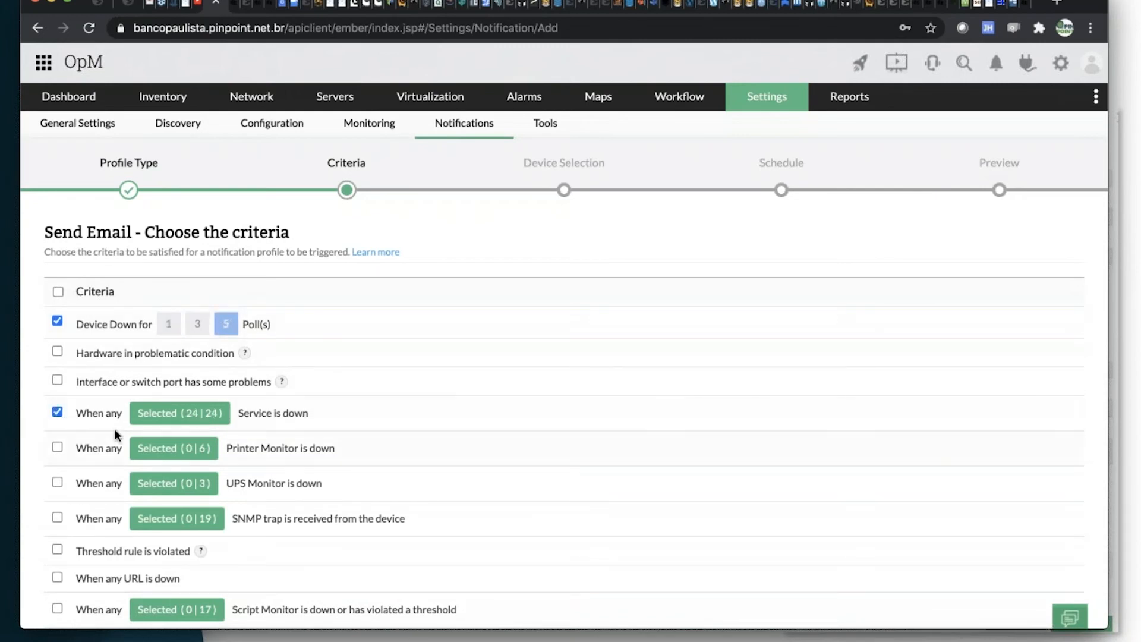
Restrict the service-down criterion to the Telnet service only.
{"action": "left_click", "coordinate": [157, 419]}
{"action": "left_click", "coordinate": [603, 221]}
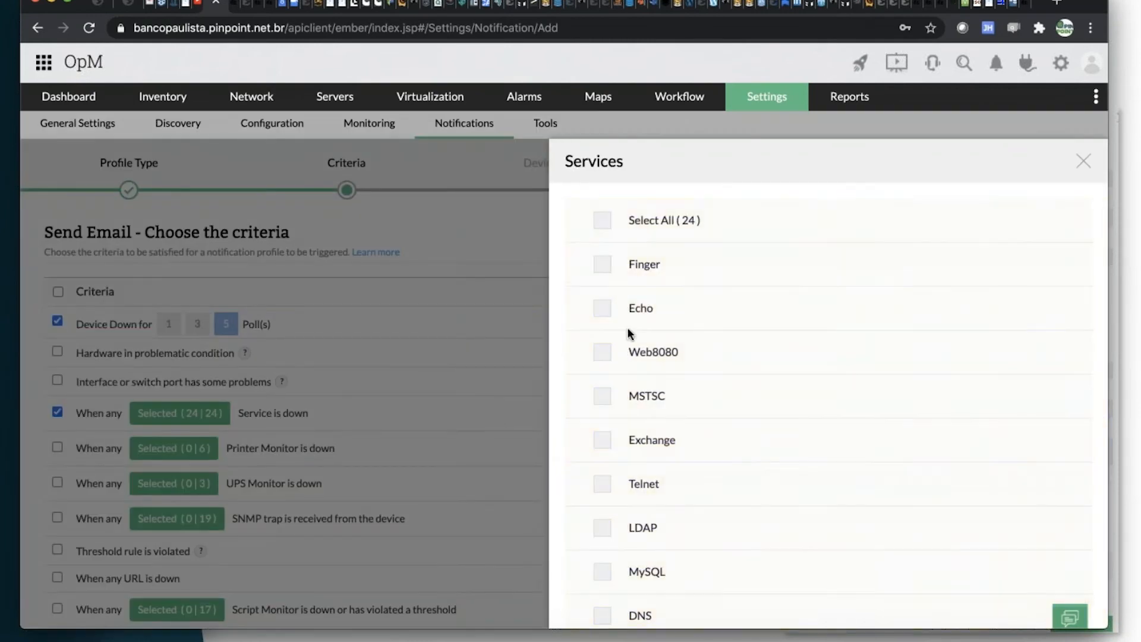
{"action": "scroll", "coordinate": [629, 369], "scroll_direction": "down", "scroll_amount": 2}
{"action": "left_click", "coordinate": [604, 432]}
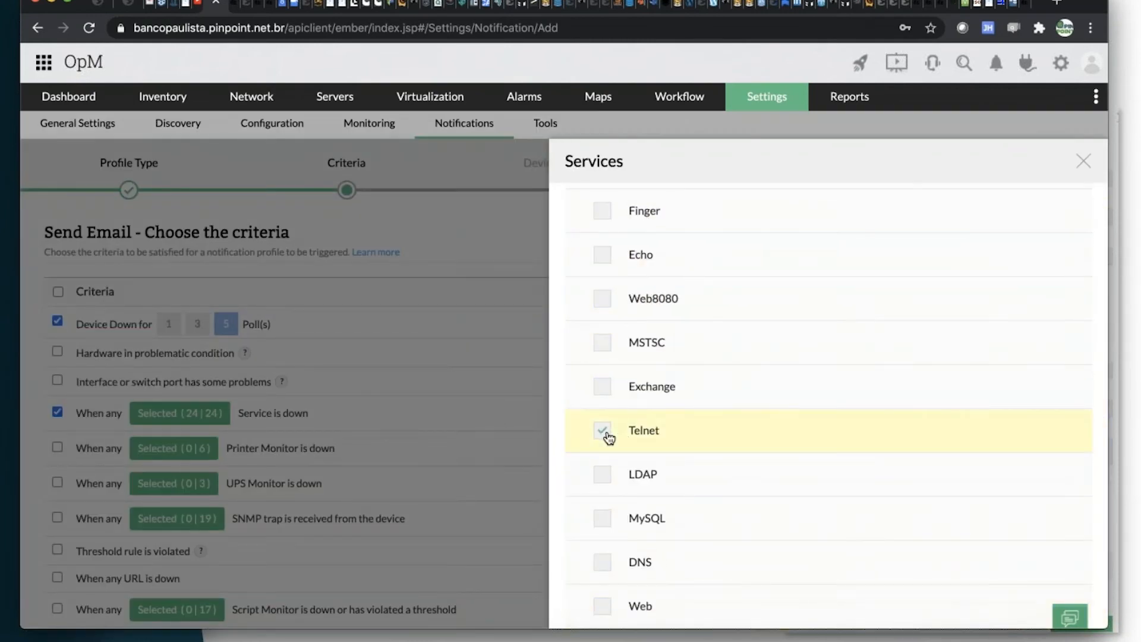
{"action": "scroll", "coordinate": [1040, 535], "scroll_direction": "down", "scroll_amount": 10}
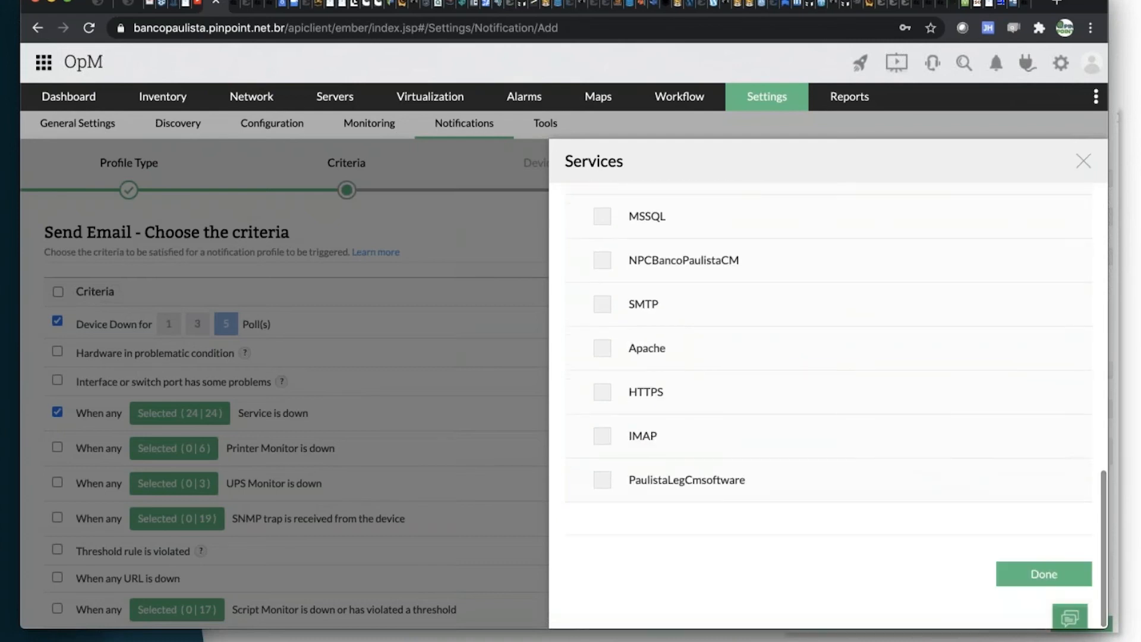
{"action": "left_click", "coordinate": [1036, 567]}
Enable the criterion that sends a notification when the alarm is cleared.
{"action": "scroll", "coordinate": [496, 412], "scroll_direction": "down", "scroll_amount": 2}
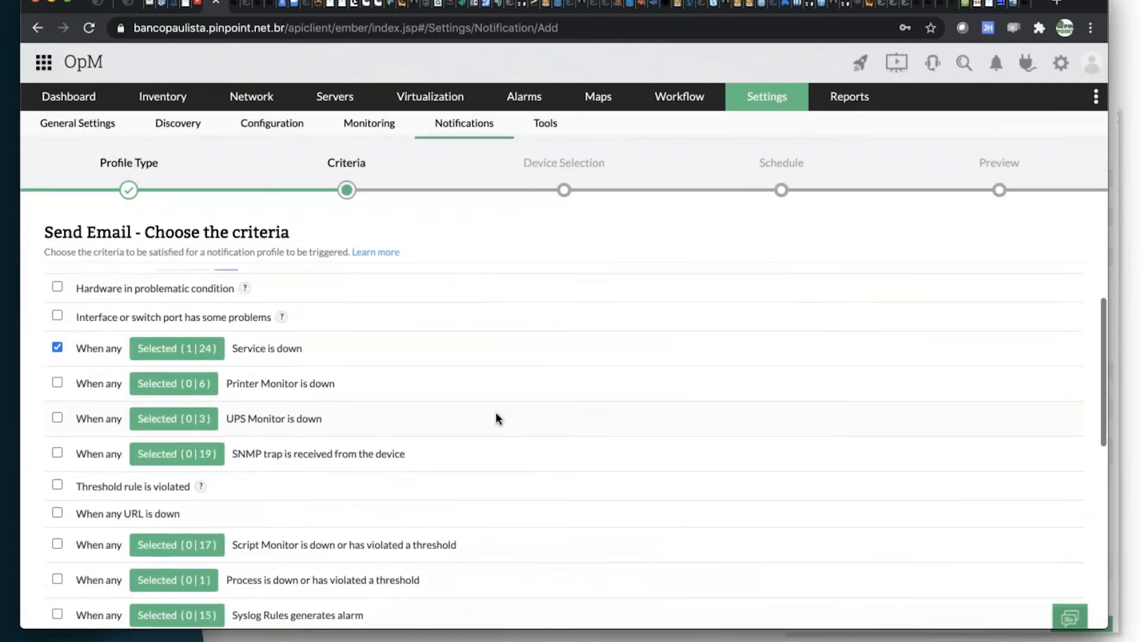
{"action": "scroll", "coordinate": [259, 359], "scroll_direction": "down", "scroll_amount": 1}
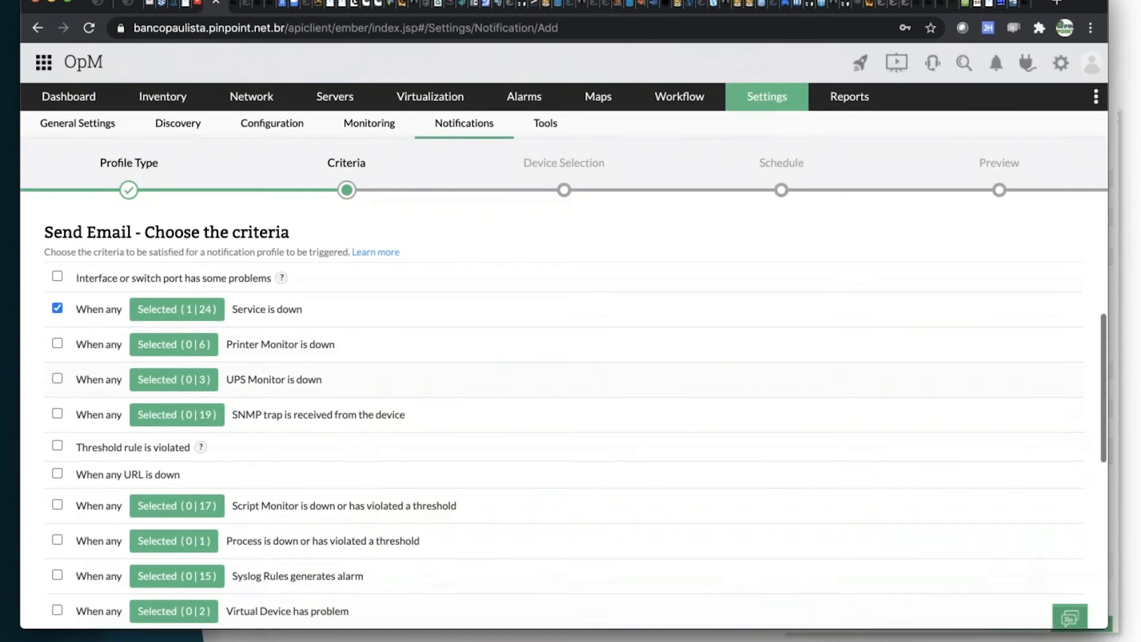
{"action": "scroll", "coordinate": [262, 365], "scroll_direction": "down", "scroll_amount": 2}
{"action": "scroll", "coordinate": [260, 368], "scroll_direction": "down", "scroll_amount": 2}
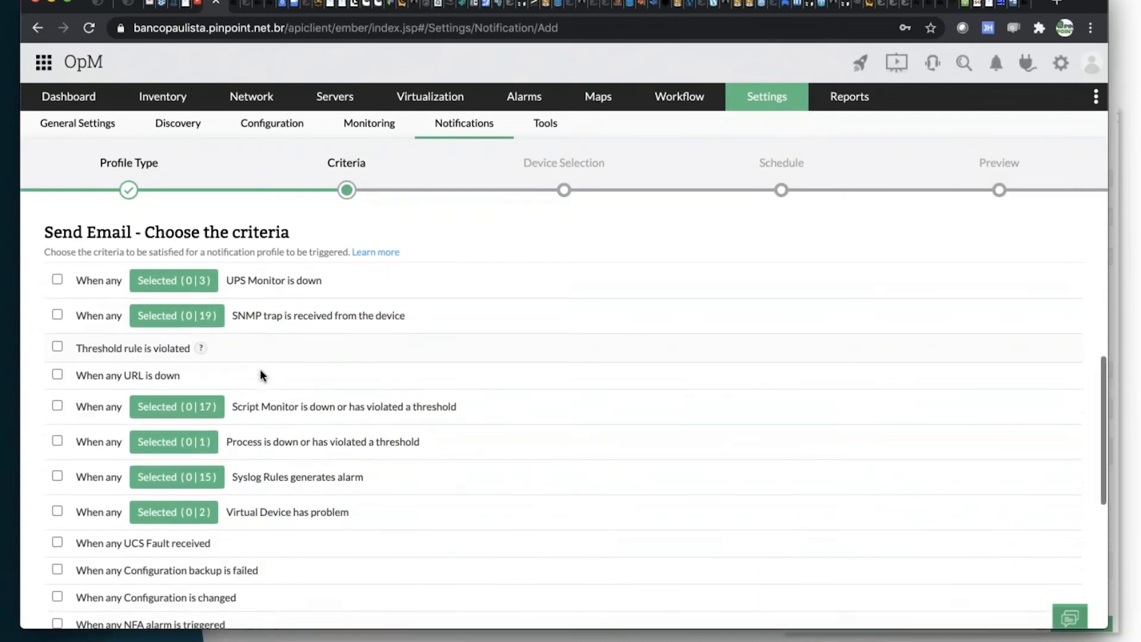
{"action": "scroll", "coordinate": [259, 368], "scroll_direction": "up", "scroll_amount": 3}
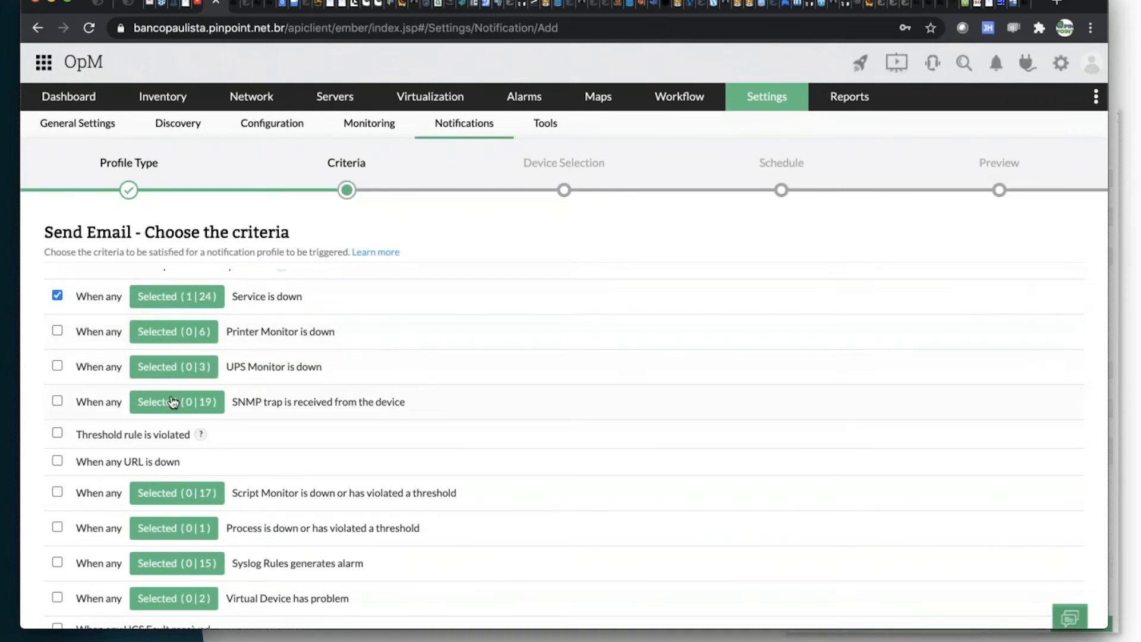
{"action": "scroll", "coordinate": [241, 417], "scroll_direction": "down", "scroll_amount": 1}
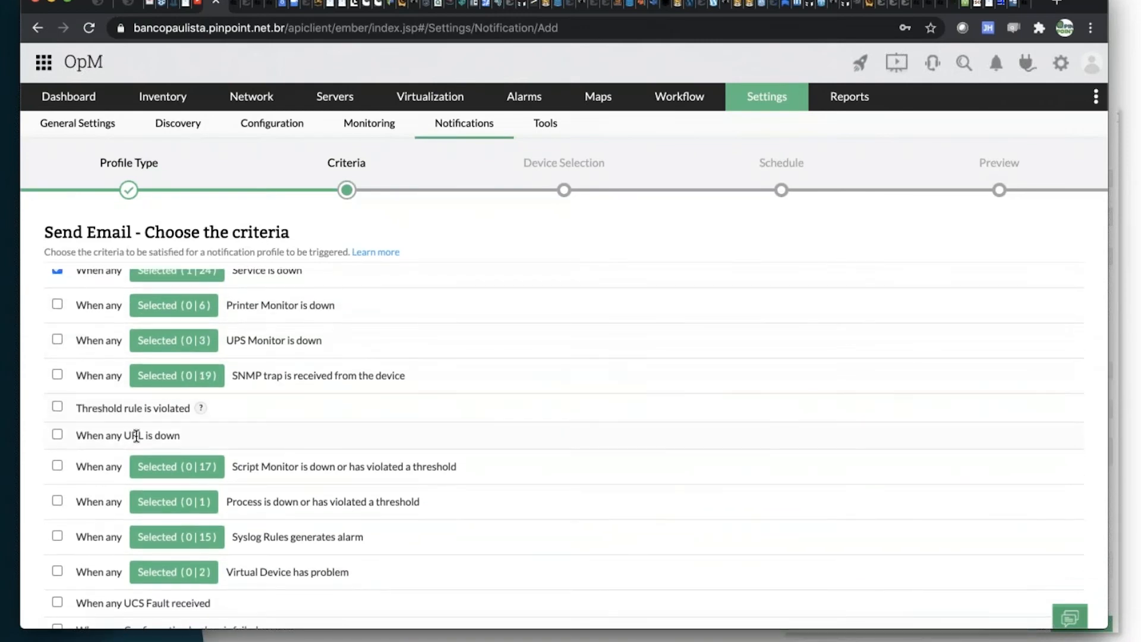
{"action": "scroll", "coordinate": [369, 439], "scroll_direction": "down", "scroll_amount": 5}
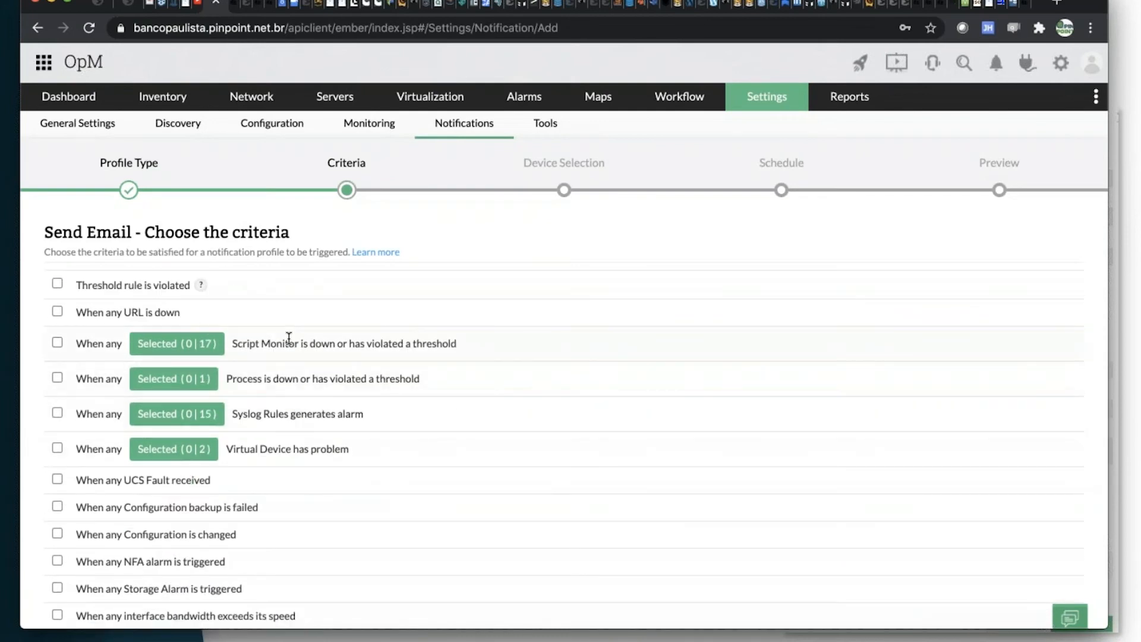
{"action": "scroll", "coordinate": [265, 439], "scroll_direction": "down", "scroll_amount": 3}
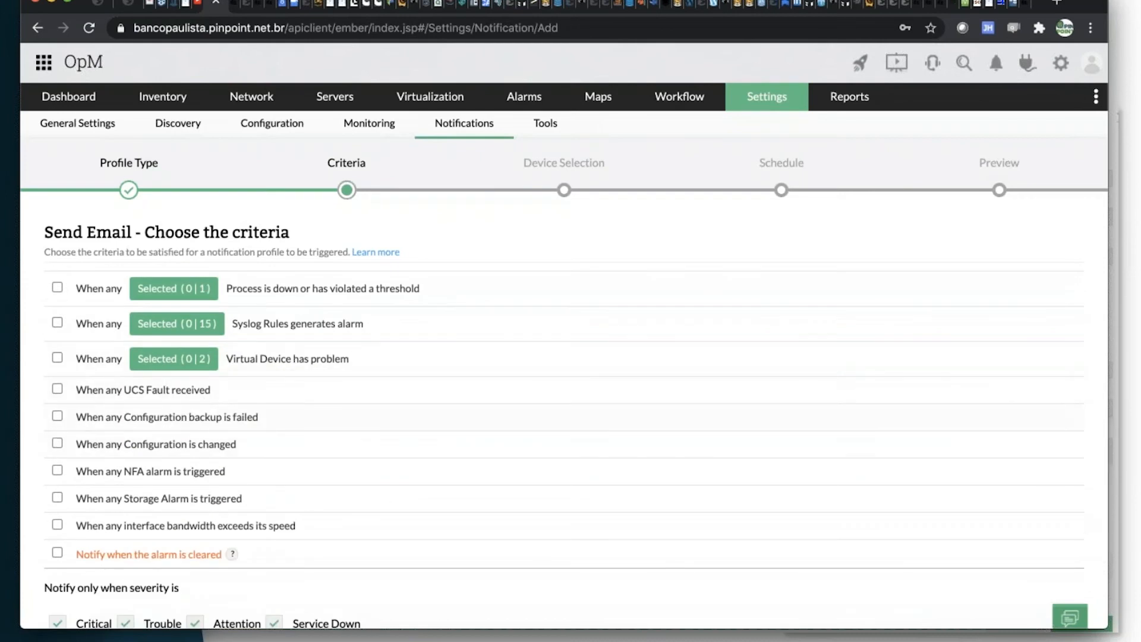
{"action": "scroll", "coordinate": [198, 468], "scroll_direction": "down", "scroll_amount": 4}
{"action": "left_click", "coordinate": [57, 442]}
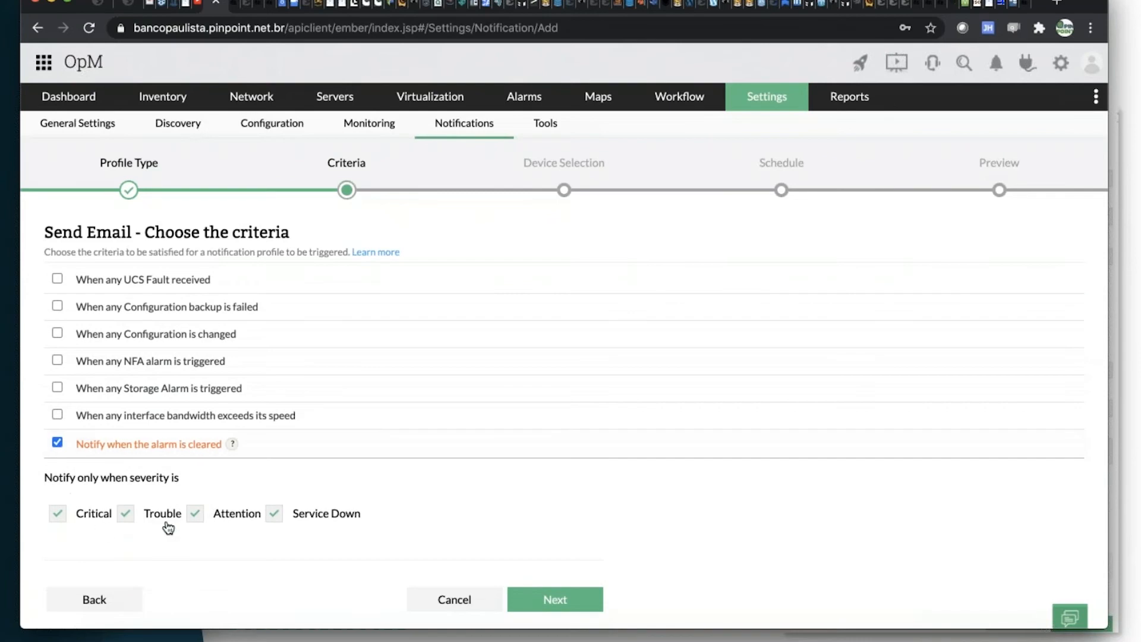
Review the complete criteria list together with the severity options for the email notification.
{"action": "scroll", "coordinate": [382, 422], "scroll_direction": "up", "scroll_amount": 10}
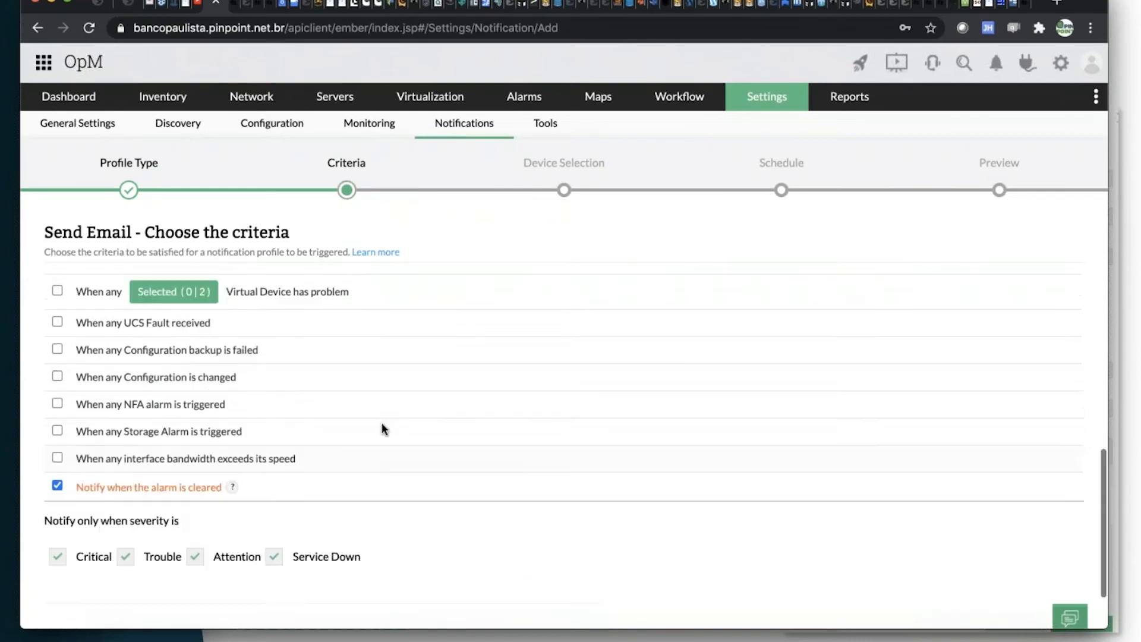
{"action": "scroll", "coordinate": [378, 427], "scroll_direction": "down", "scroll_amount": 10}
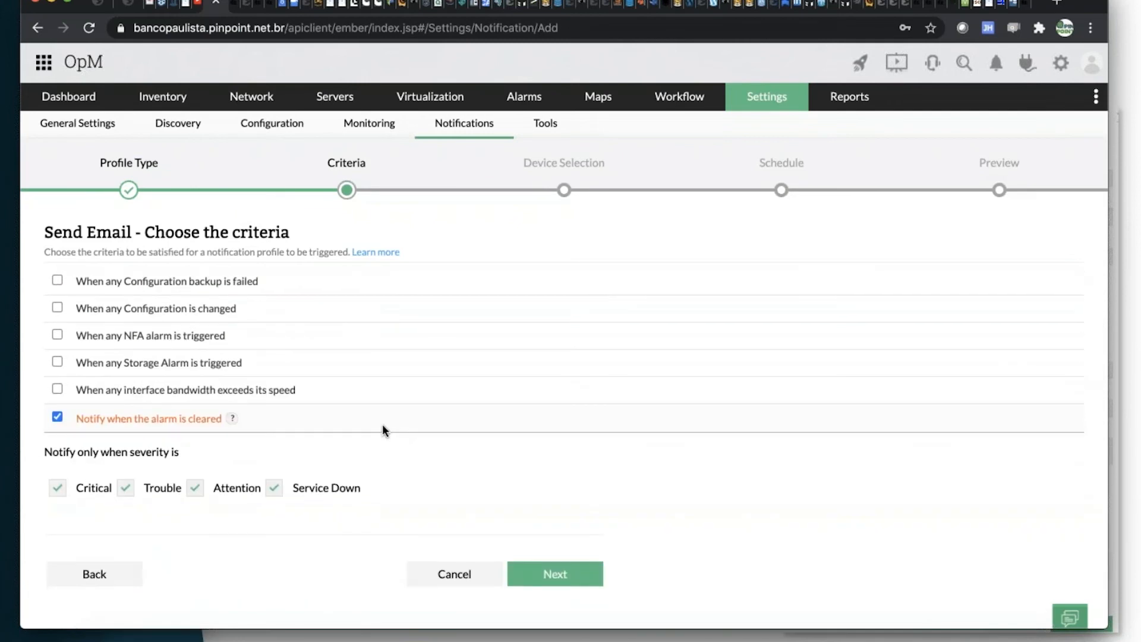
{"action": "scroll", "coordinate": [386, 423], "scroll_direction": "up", "scroll_amount": 10}
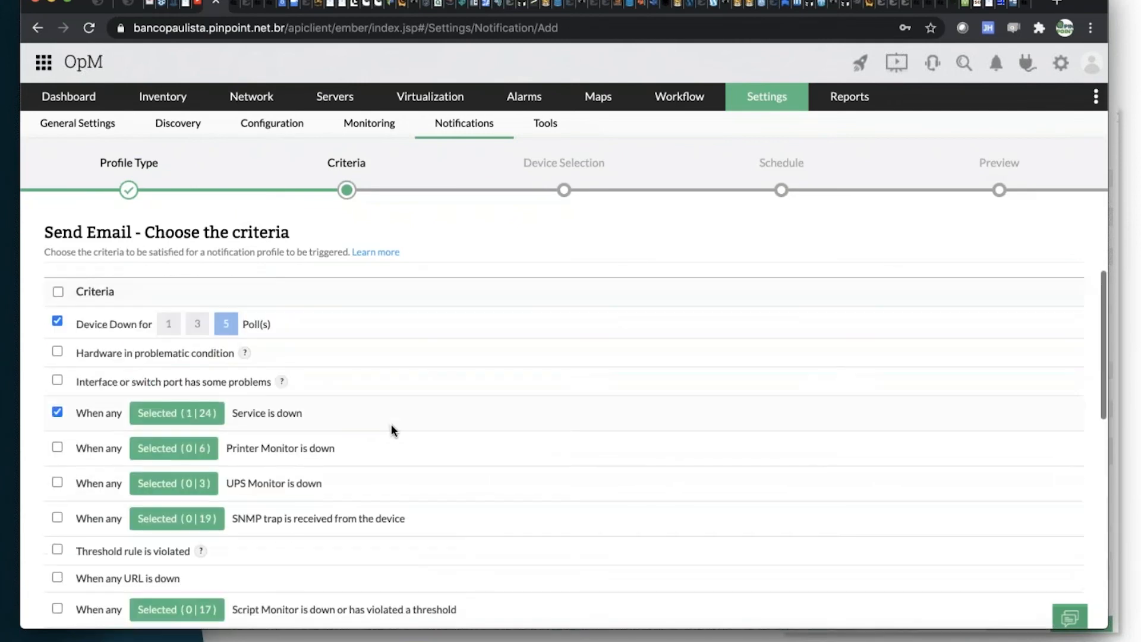
{"action": "scroll", "coordinate": [392, 426], "scroll_direction": "down", "scroll_amount": 10}
{"action": "scroll", "coordinate": [392, 426], "scroll_direction": "up", "scroll_amount": 8}
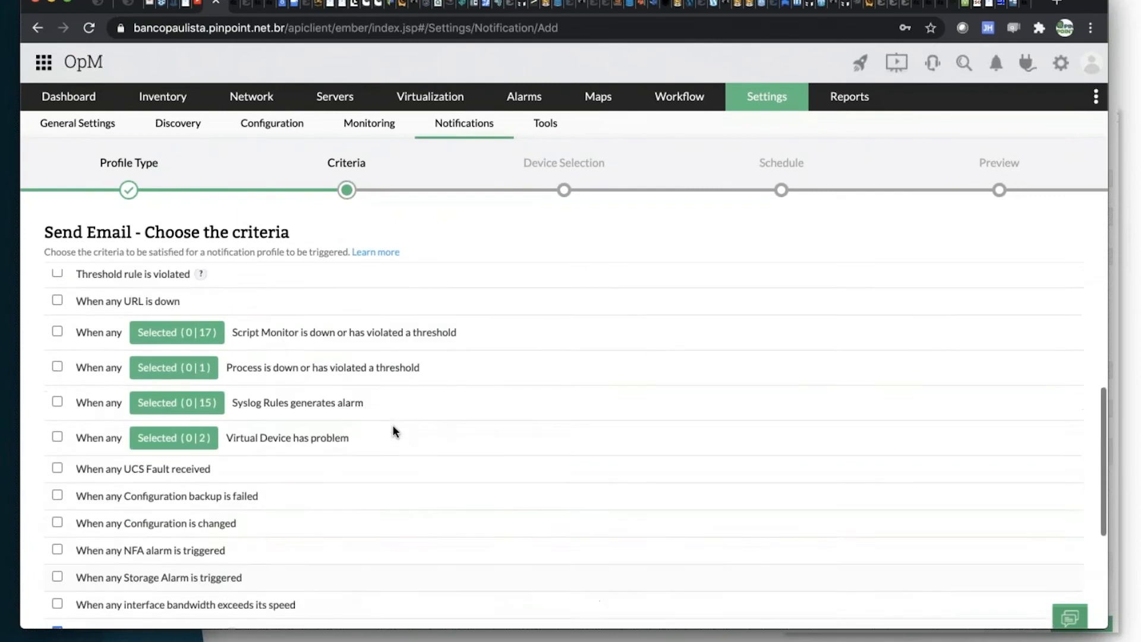
{"action": "scroll", "coordinate": [392, 426], "scroll_direction": "up", "scroll_amount": 2}
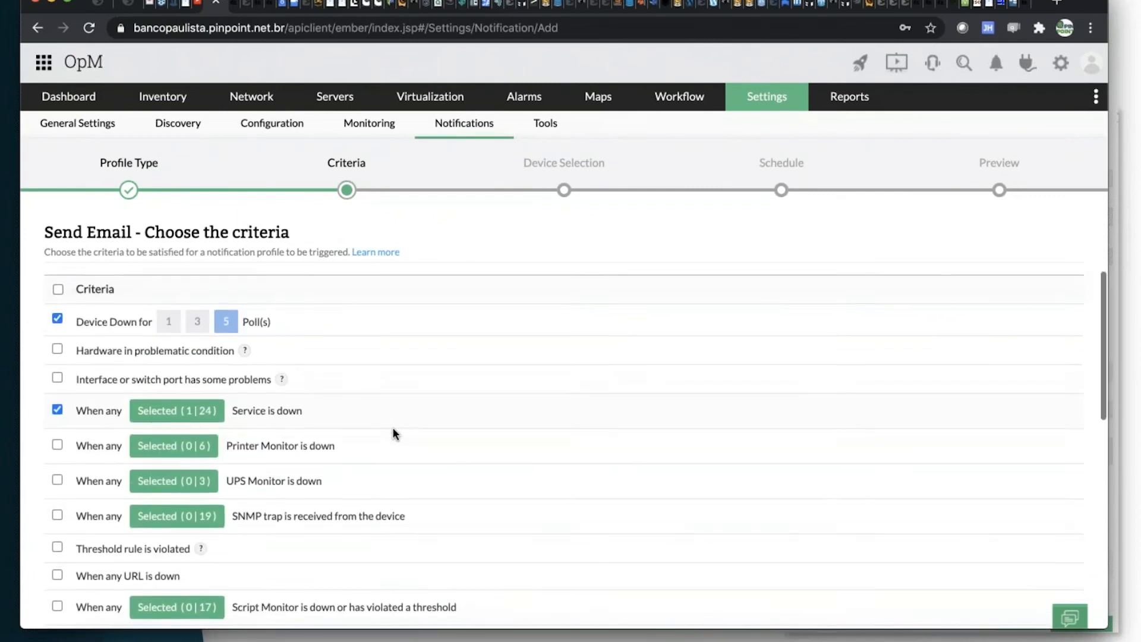
{"action": "scroll", "coordinate": [392, 427], "scroll_direction": "down", "scroll_amount": 10}
{"action": "scroll", "coordinate": [463, 415], "scroll_direction": "up", "scroll_amount": 10}
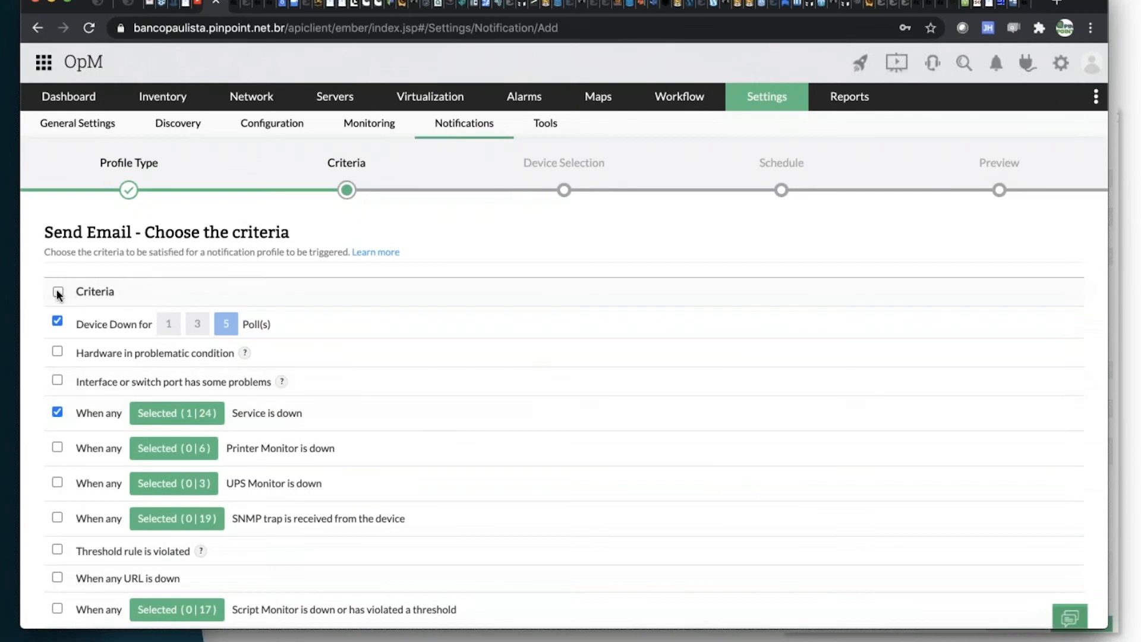
Select all criteria, keep every severity enabled and proceed to the device selection.
{"action": "left_click", "coordinate": [57, 293]}
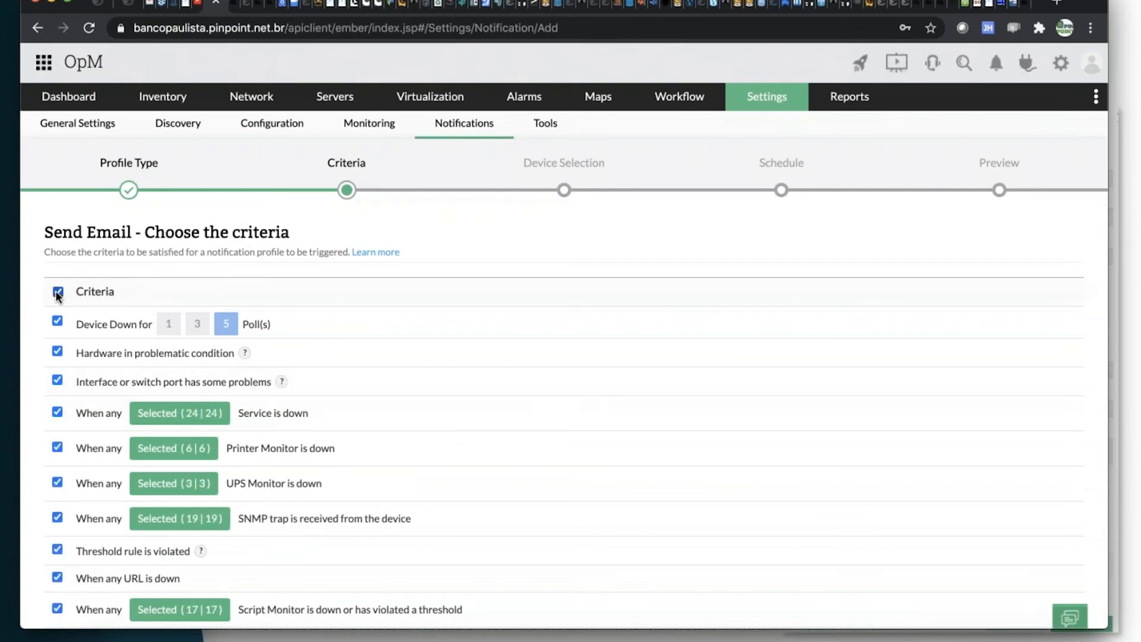
{"action": "scroll", "coordinate": [381, 355], "scroll_direction": "down", "scroll_amount": 10}
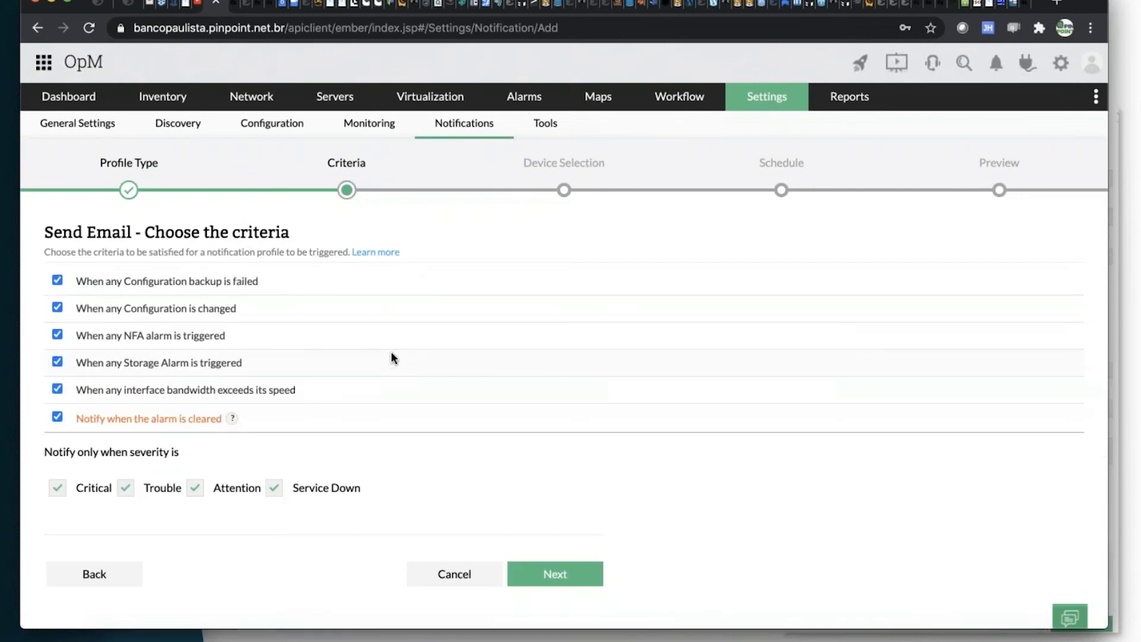
{"action": "left_click", "coordinate": [563, 572]}
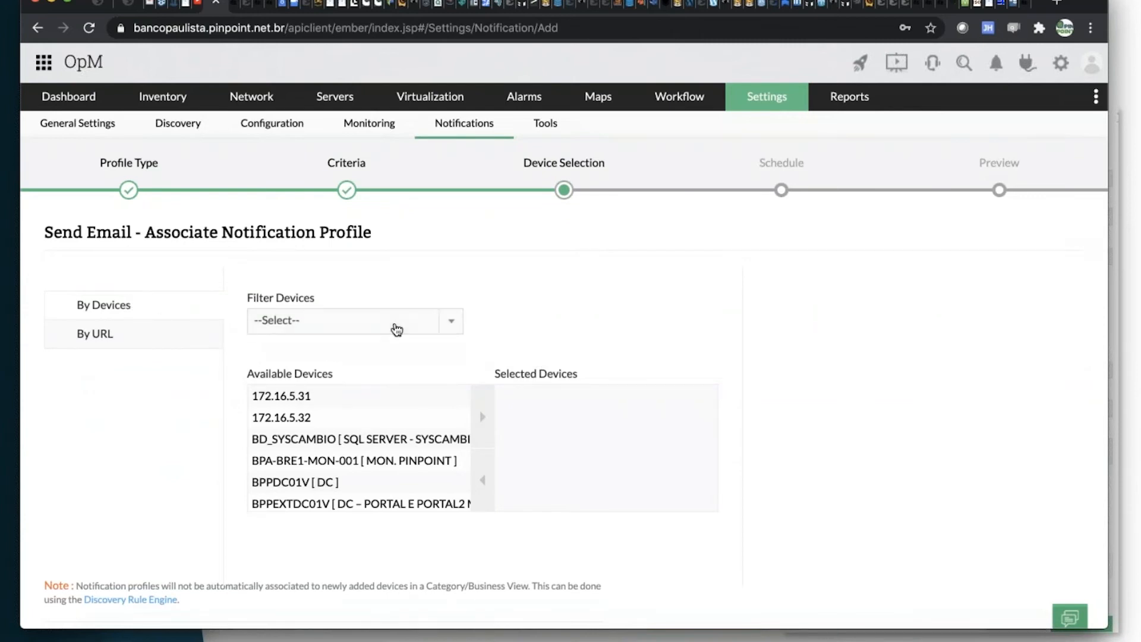
Filter the available devices by Groups, and switch the filter to Business View.
{"action": "left_click", "coordinate": [394, 326]}
{"action": "left_click", "coordinate": [315, 415]}
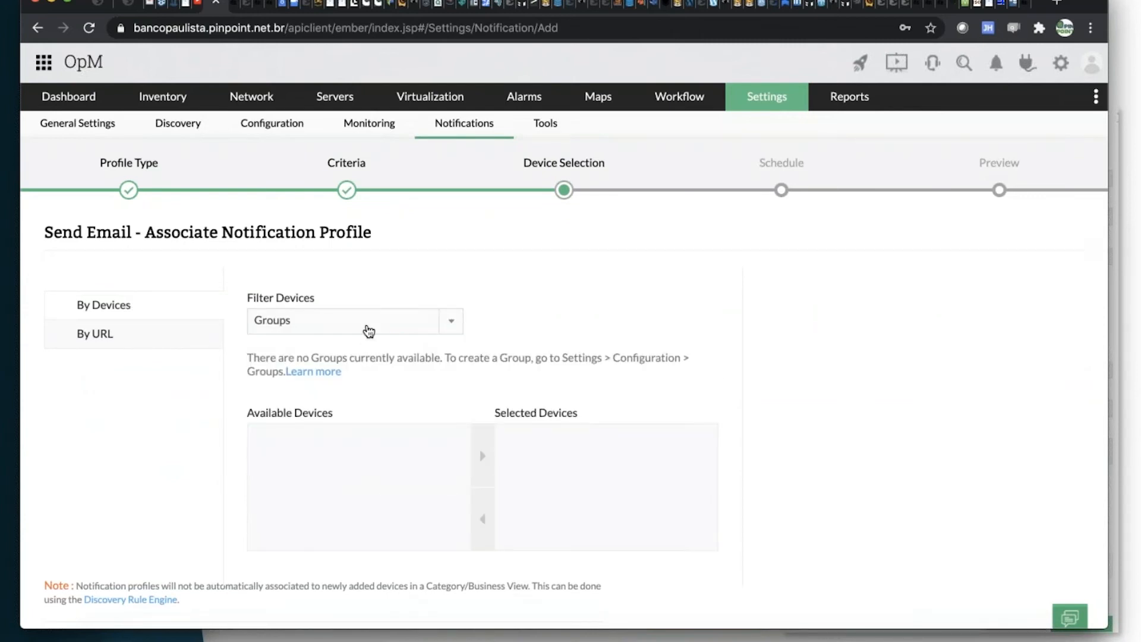
{"action": "left_click", "coordinate": [366, 327]}
{"action": "left_click", "coordinate": [327, 393]}
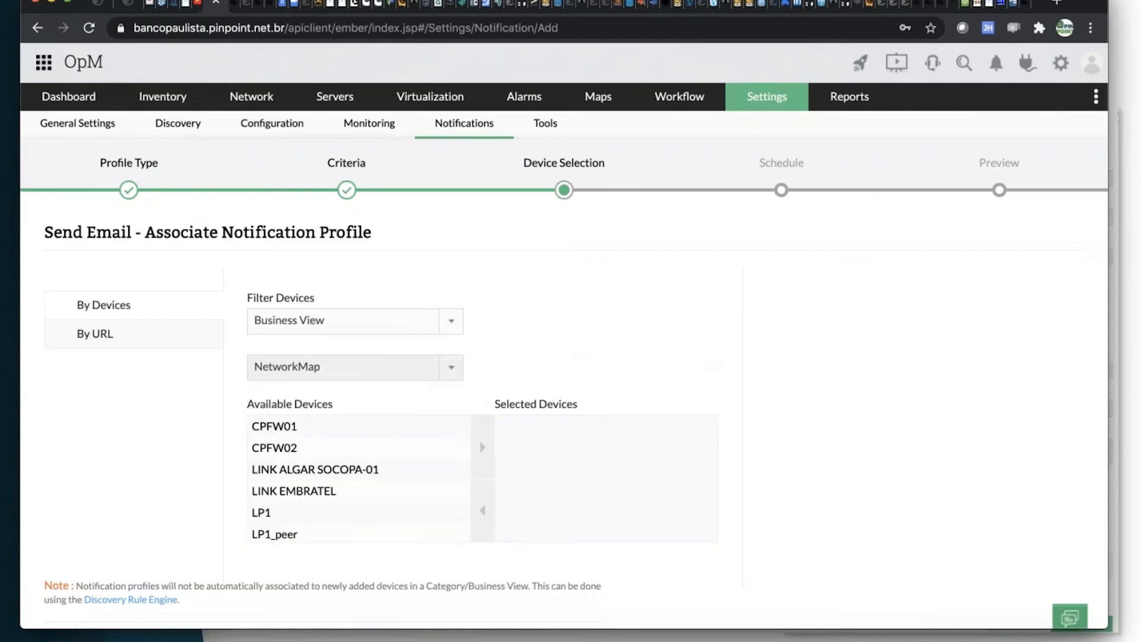
Filter the available devices by Infrastructure Views with the Server category and look through the list.
{"action": "left_click", "coordinate": [359, 326]}
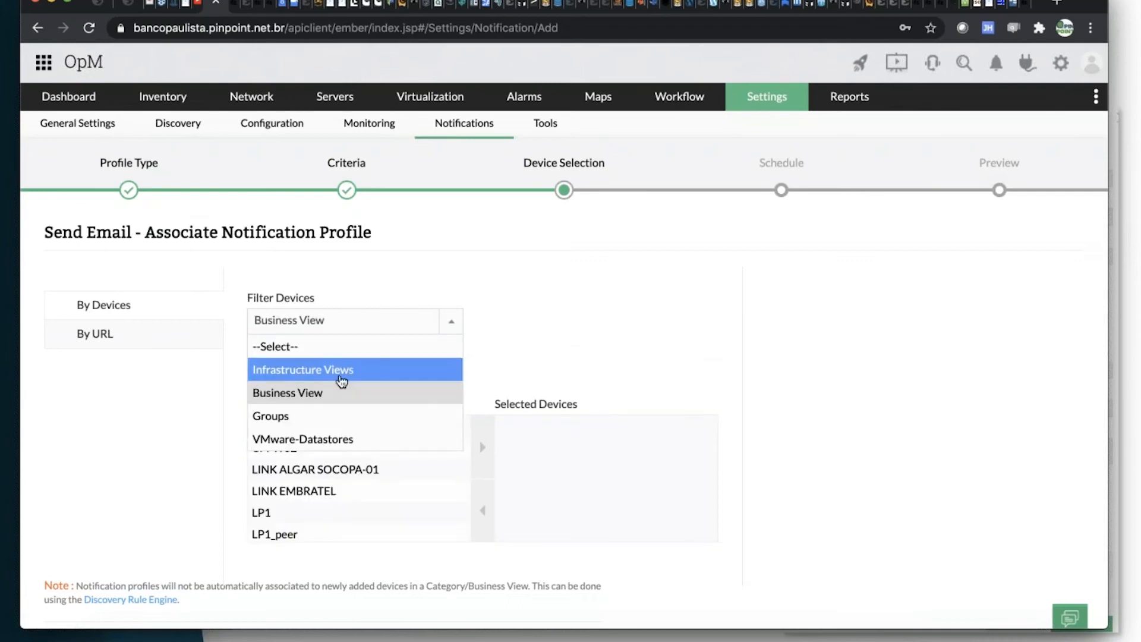
{"action": "left_click", "coordinate": [341, 371]}
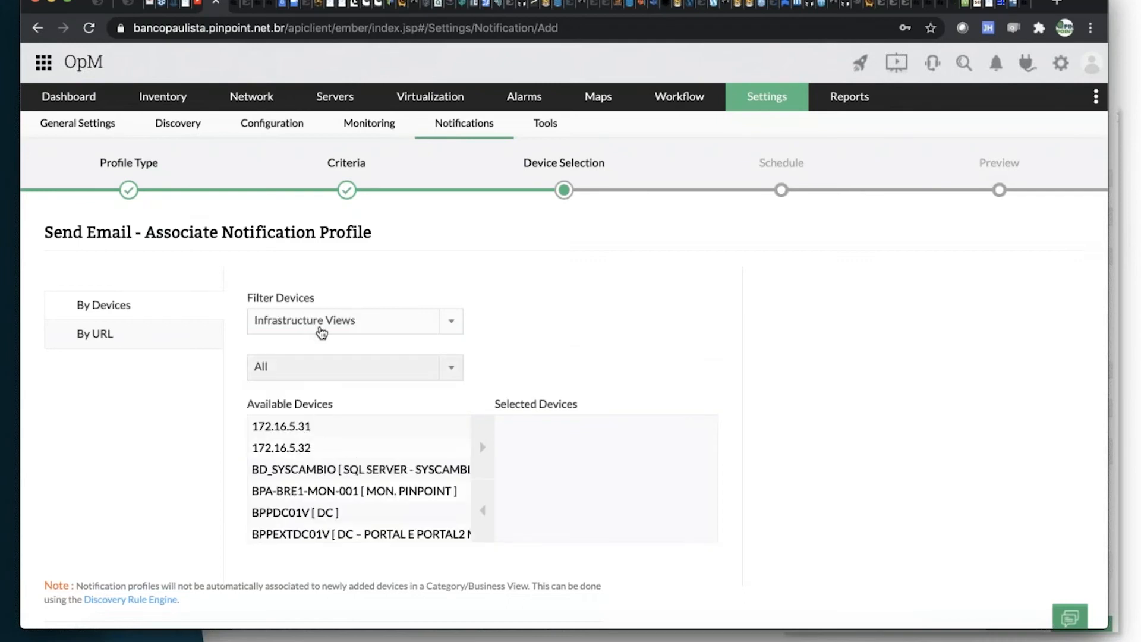
{"action": "left_click", "coordinate": [339, 374]}
{"action": "scroll", "coordinate": [291, 529], "scroll_direction": "down", "scroll_amount": 3}
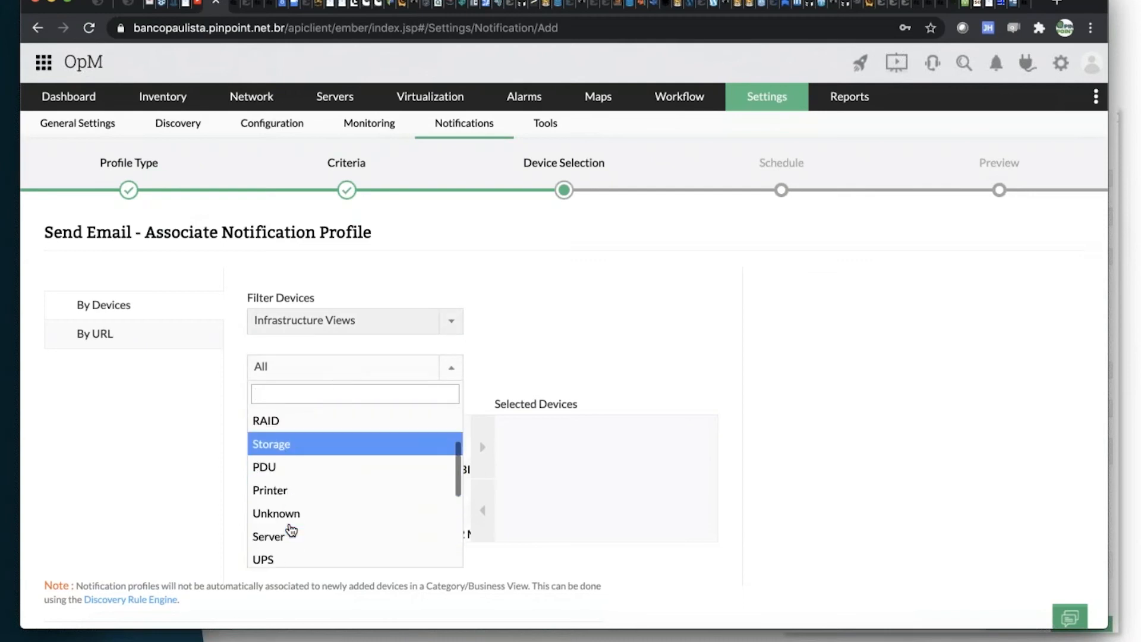
{"action": "key", "text": "Return"}
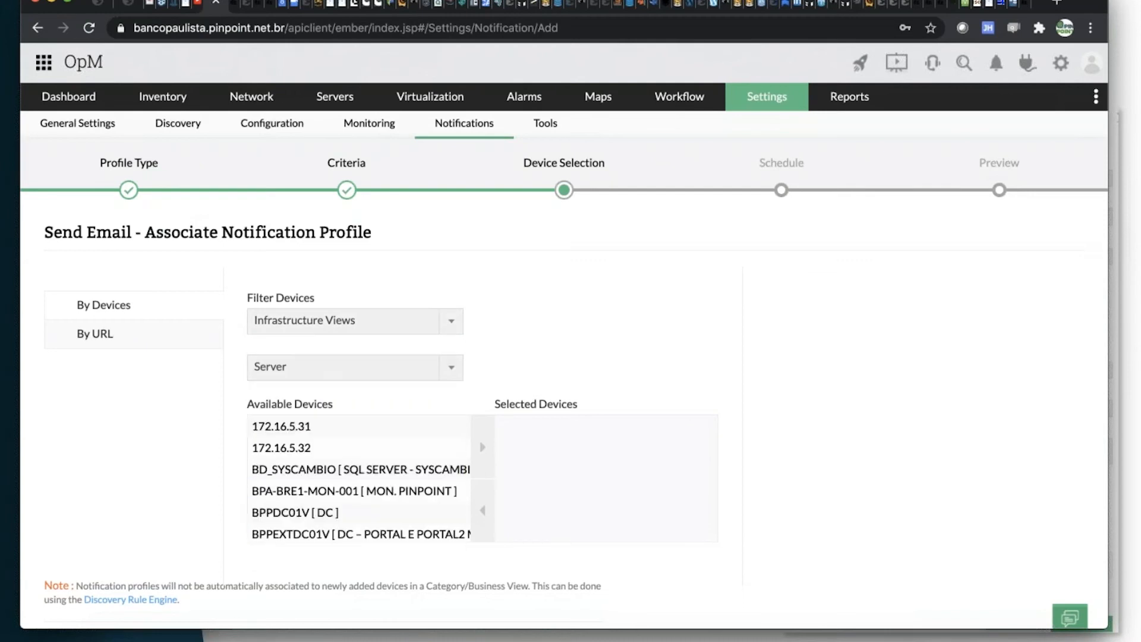
{"action": "scroll", "coordinate": [547, 326], "scroll_direction": "down", "scroll_amount": 3}
{"action": "scroll", "coordinate": [475, 327], "scroll_direction": "up", "scroll_amount": 3}
Add CPFW01 from the NetworkMap business view to the selected devices and proceed to the schedule.
{"action": "left_click", "coordinate": [390, 323]}
{"action": "left_click", "coordinate": [348, 392]}
{"action": "left_click", "coordinate": [416, 426]}
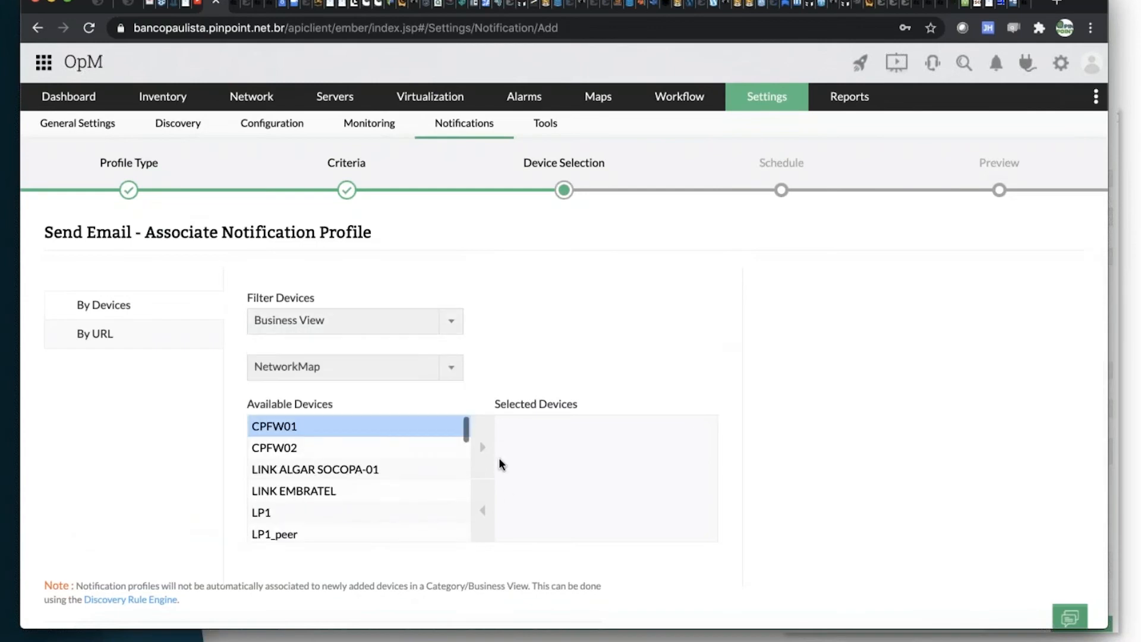
{"action": "left_click", "coordinate": [483, 453]}
{"action": "scroll", "coordinate": [579, 432], "scroll_direction": "down", "scroll_amount": 3}
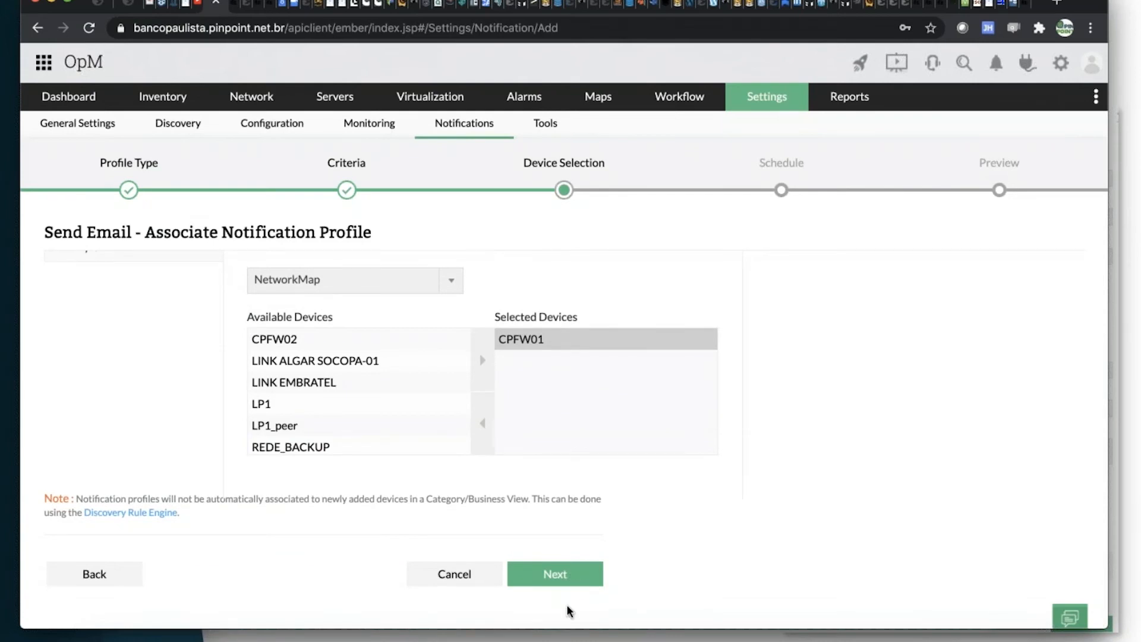
{"action": "left_click", "coordinate": [578, 576]}
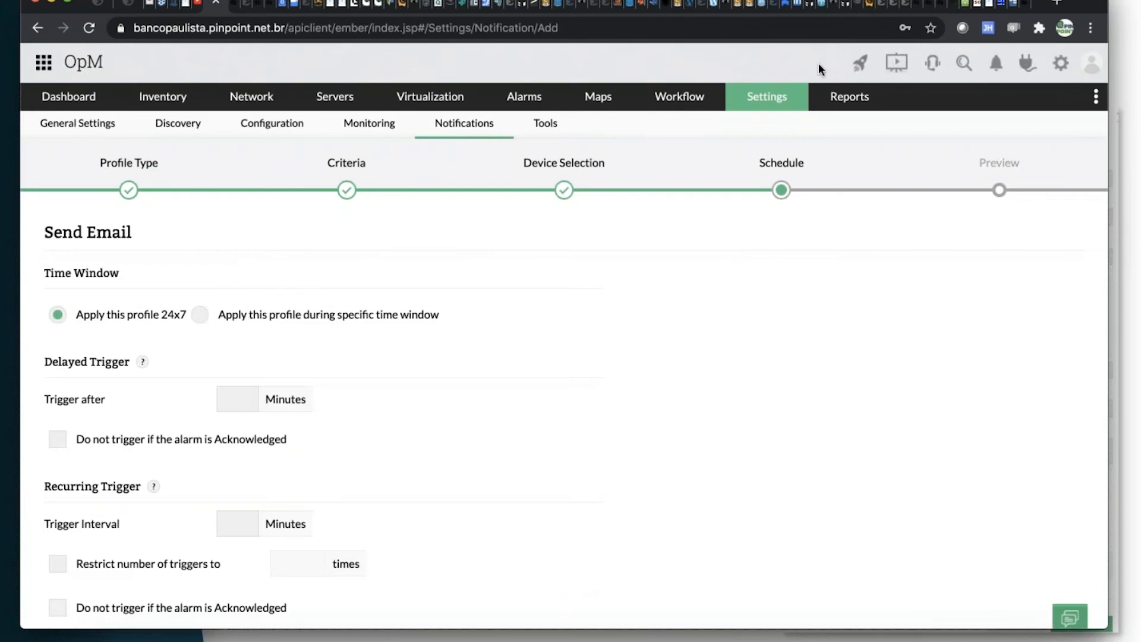
Apply the profile during a specific time window and set its starting hour to 20.
{"action": "left_click", "coordinate": [201, 315]}
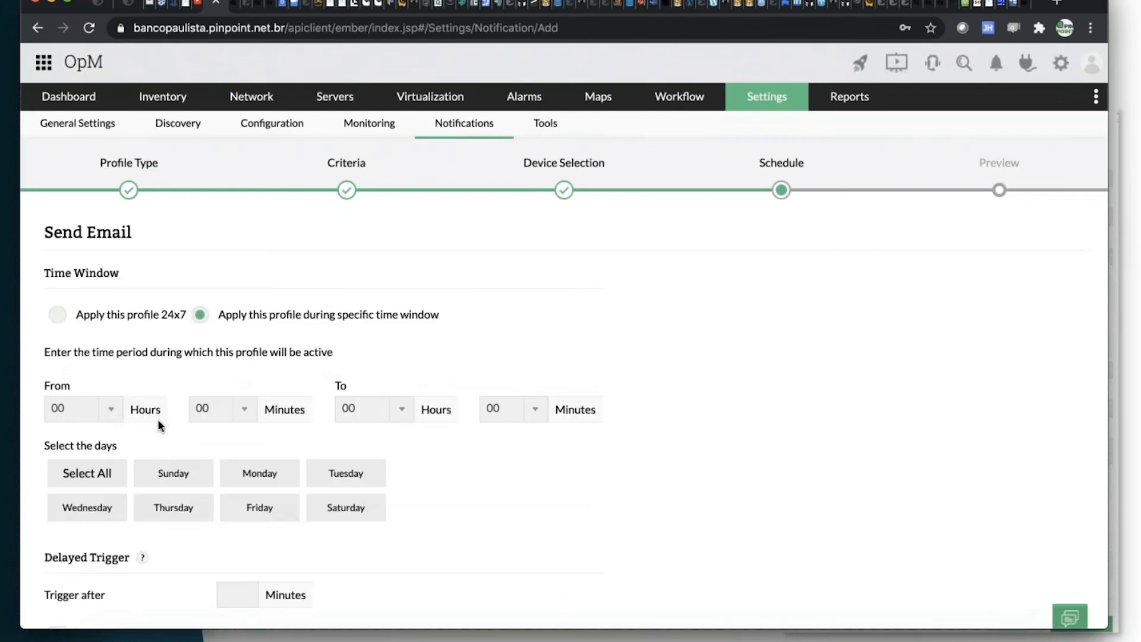
{"action": "left_click", "coordinate": [112, 410]}
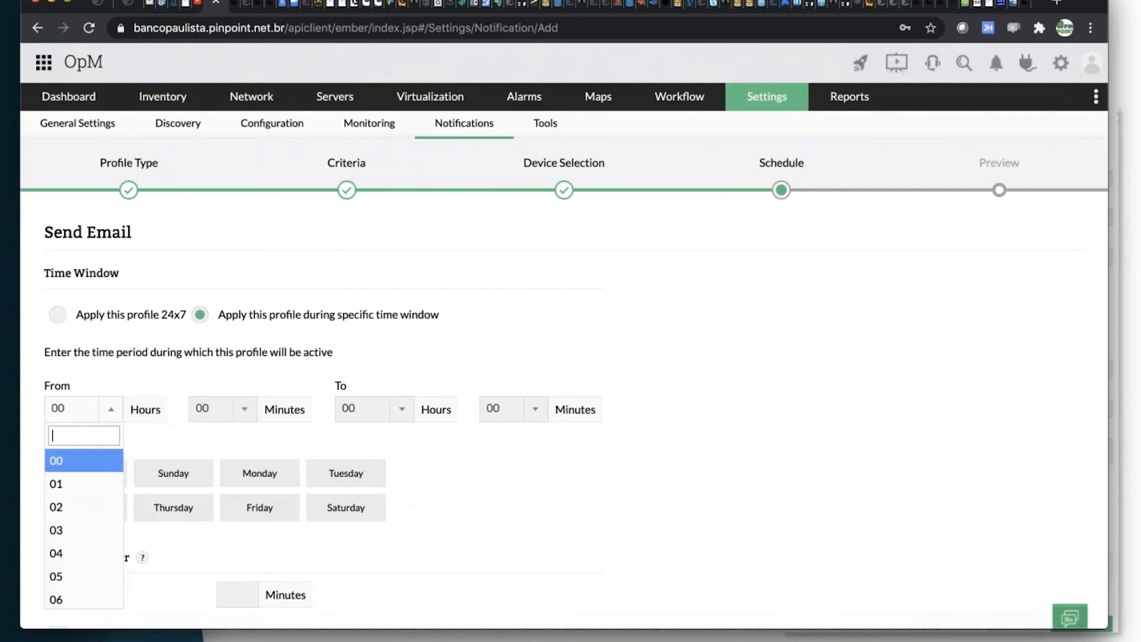
{"action": "type", "text": "20:00"}
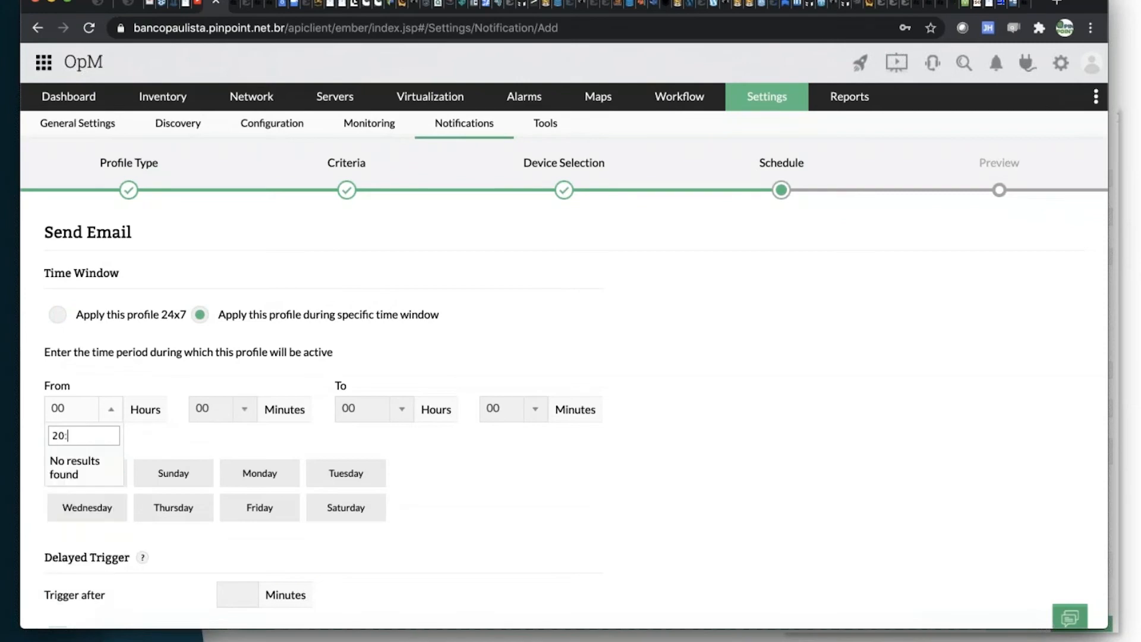
{"action": "key", "text": "BackSpace"}
{"action": "key", "text": "BackSpace"}
{"action": "key", "text": "BackSpace"}
{"action": "key", "text": "BackSpace"}
{"action": "key", "text": "BackSpace"}
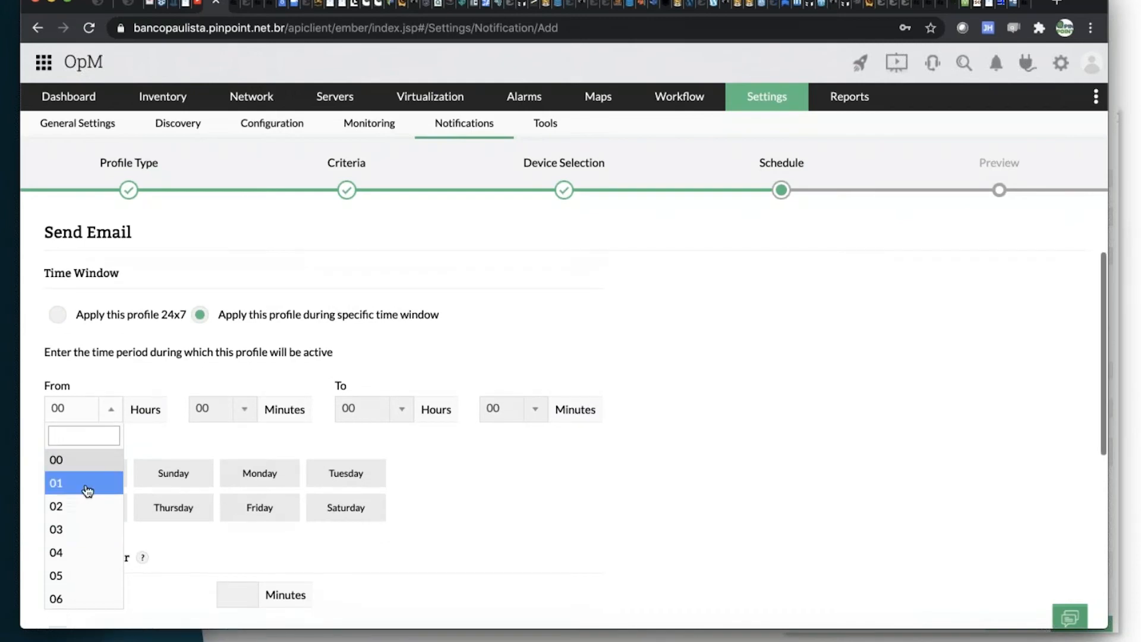
{"action": "scroll", "coordinate": [86, 494], "scroll_direction": "down", "scroll_amount": 5}
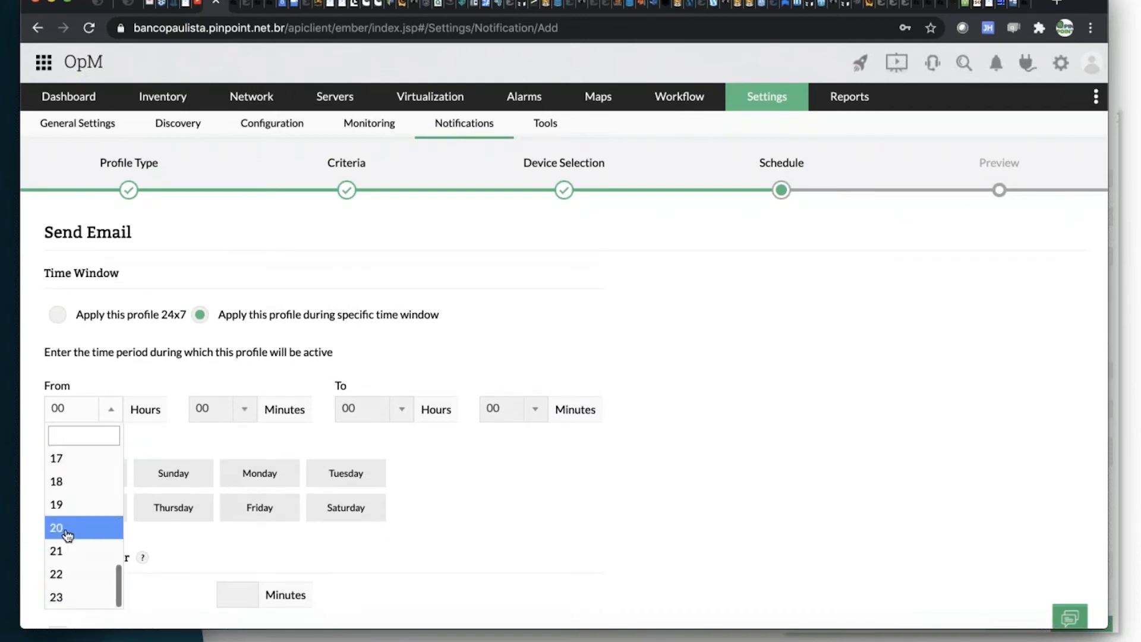
{"action": "left_click", "coordinate": [63, 527]}
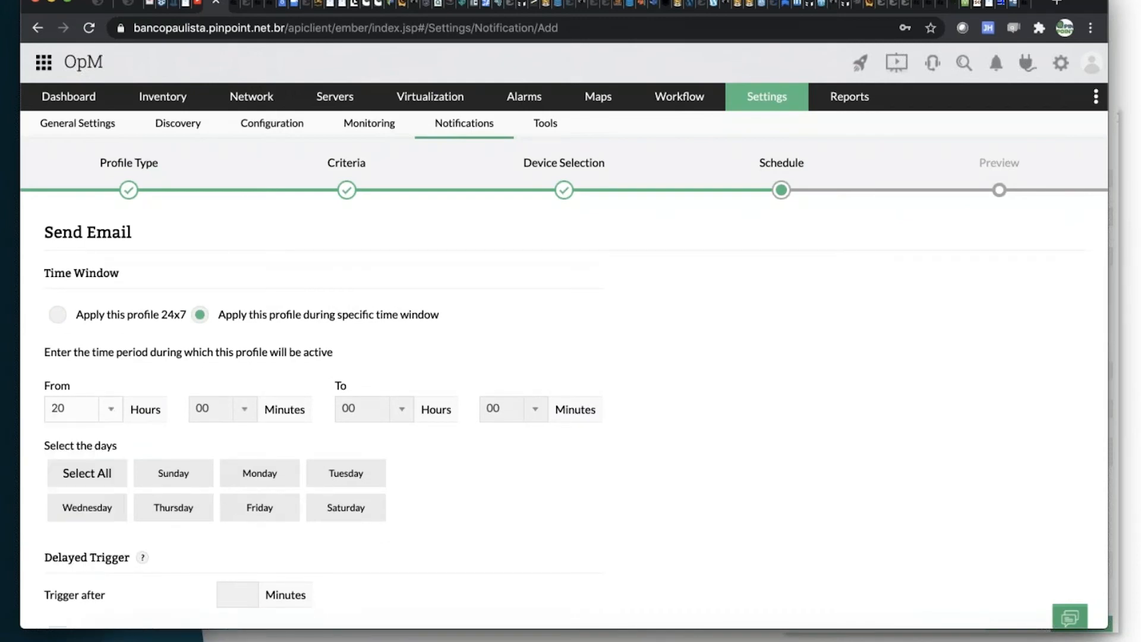
Set the ending hour of the profile's active time window to 08.
{"action": "left_click", "coordinate": [403, 411]}
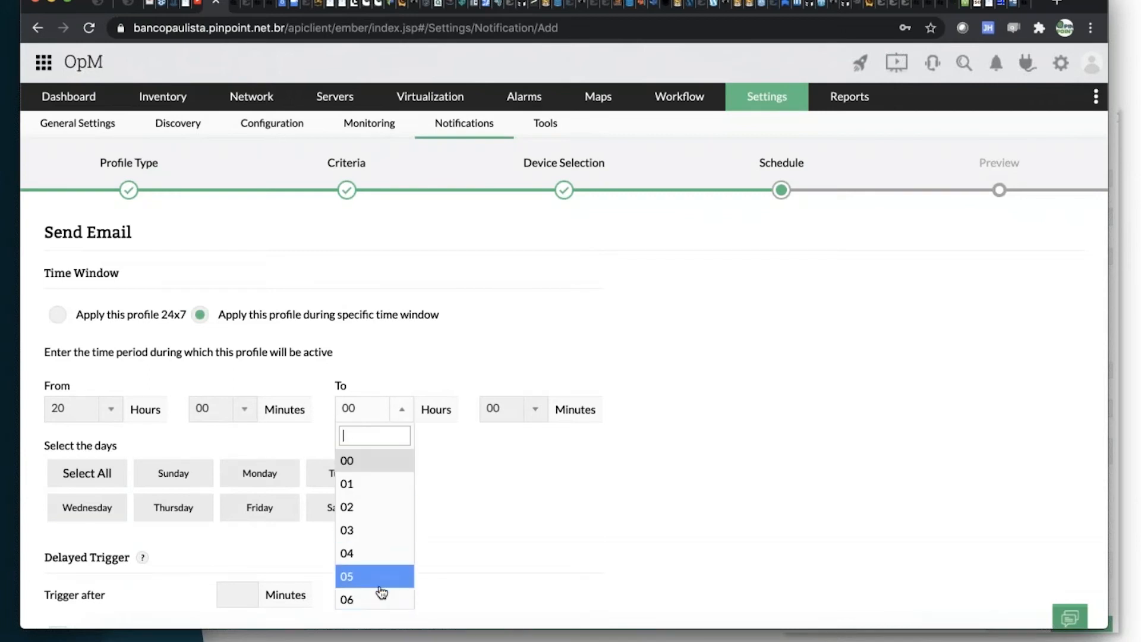
{"action": "scroll", "coordinate": [378, 589], "scroll_direction": "down", "scroll_amount": 2}
{"action": "left_click", "coordinate": [368, 543]}
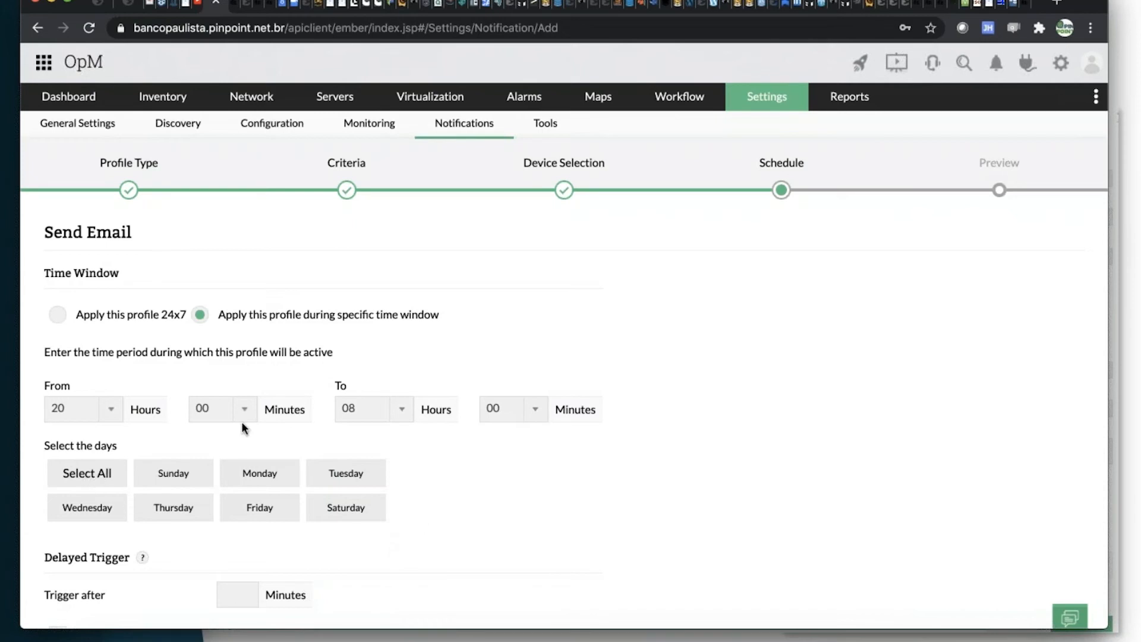
Select Monday, Tuesday, Wednesday, Thursday and Friday as the active days of the time window.
{"action": "left_click", "coordinate": [258, 475]}
{"action": "left_click", "coordinate": [340, 480]}
{"action": "left_click", "coordinate": [95, 515]}
{"action": "left_click", "coordinate": [203, 513]}
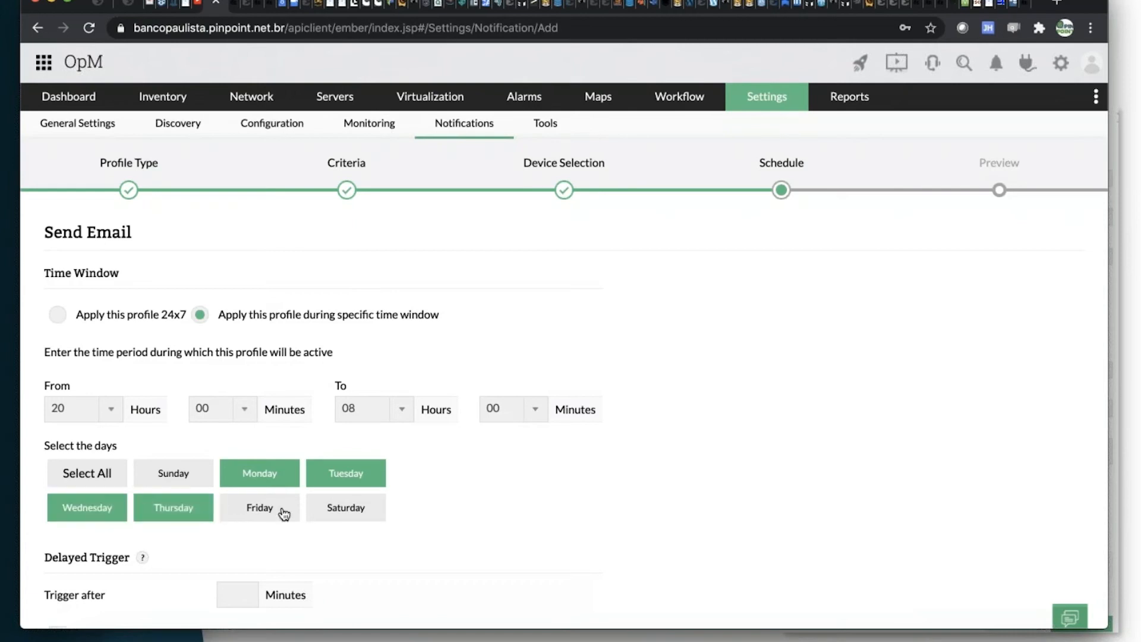
{"action": "left_click", "coordinate": [281, 512]}
Set the delayed trigger to 5 minutes and prevent it from triggering if the alarm is acknowledged.
{"action": "scroll", "coordinate": [473, 490], "scroll_direction": "down", "scroll_amount": 3}
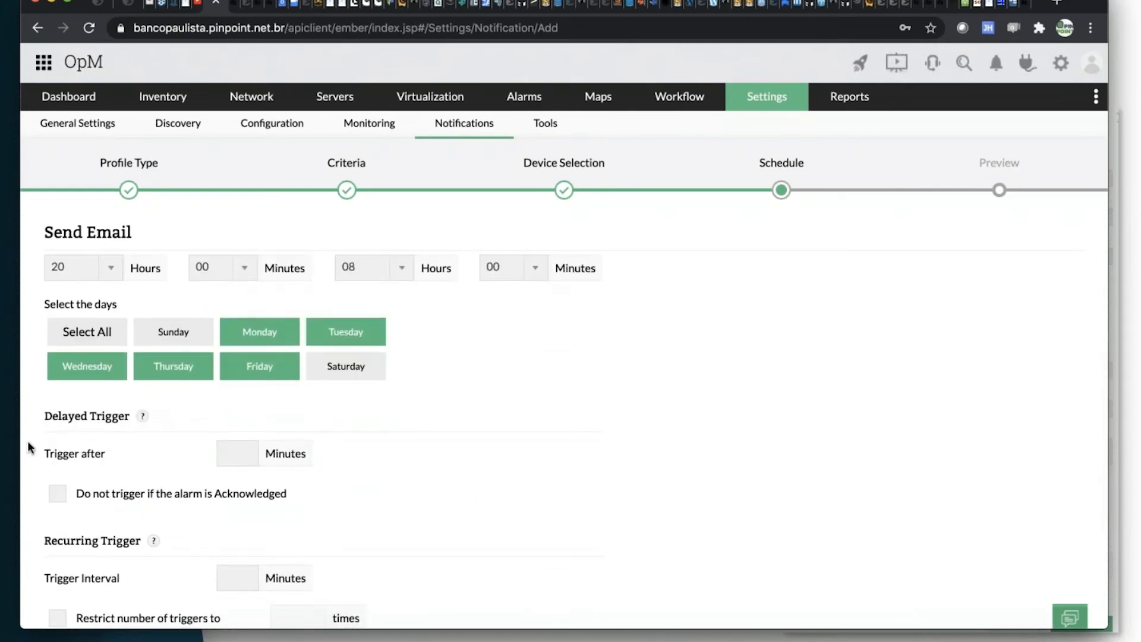
{"action": "scroll", "coordinate": [563, 474], "scroll_direction": "up", "scroll_amount": 3}
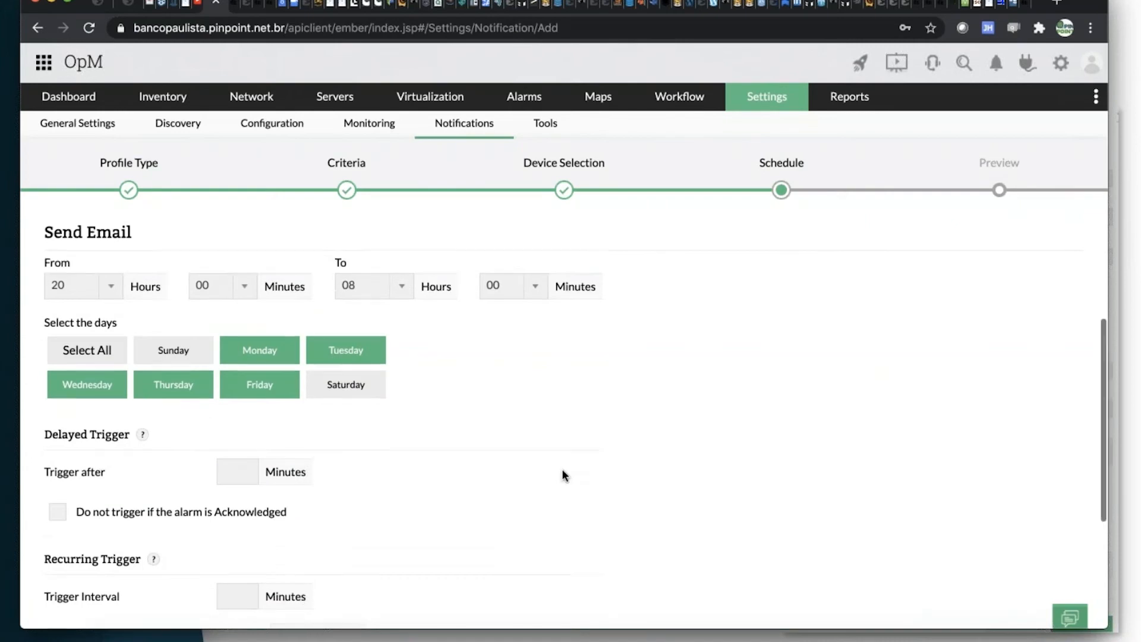
{"action": "scroll", "coordinate": [249, 461], "scroll_direction": "down", "scroll_amount": 4}
{"action": "left_click", "coordinate": [237, 375]}
{"action": "type", "text": "5"}
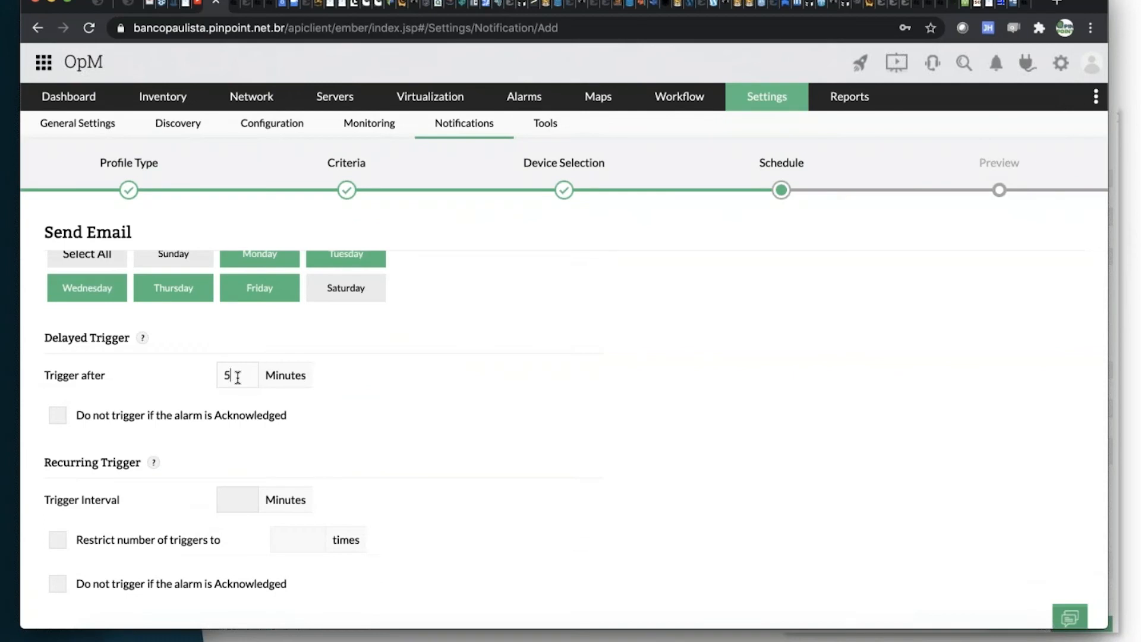
{"action": "left_click", "coordinate": [61, 420]}
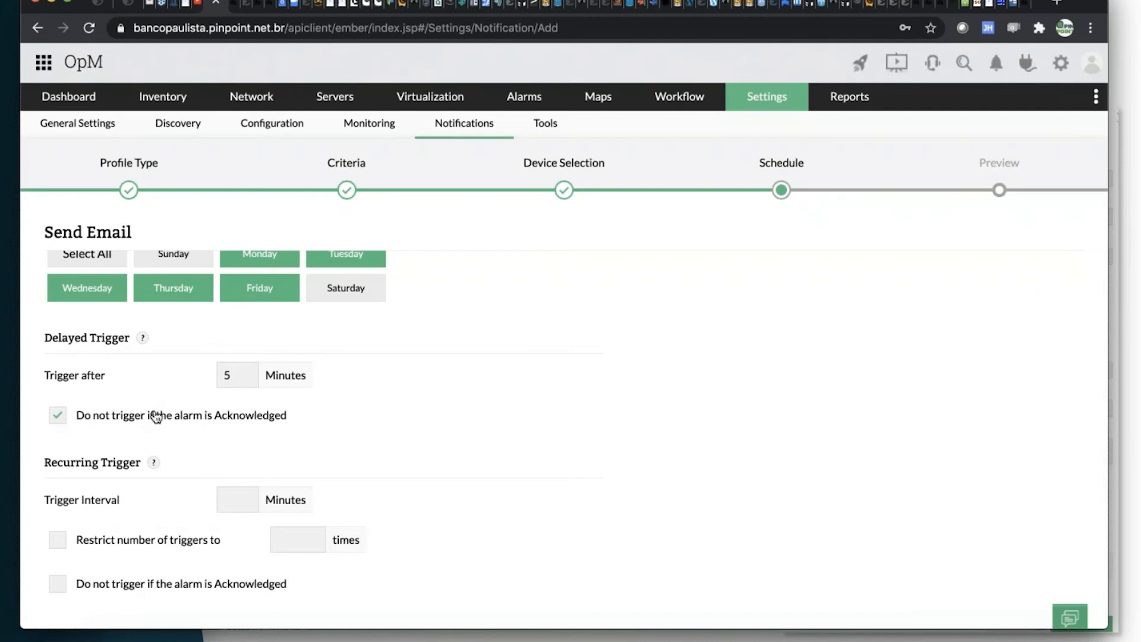
Set the recurring trigger interval to 5 minutes, restricted to 3 times and not triggered if the alarm is acknowledged.
{"action": "scroll", "coordinate": [128, 419], "scroll_direction": "down", "scroll_amount": 3}
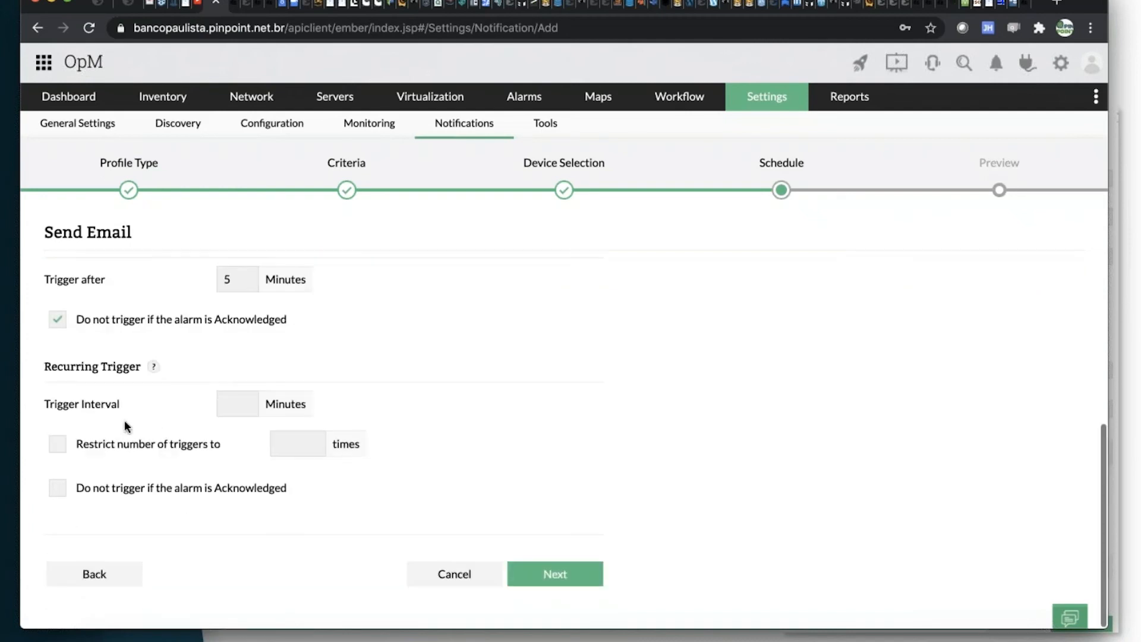
{"action": "left_click", "coordinate": [251, 414]}
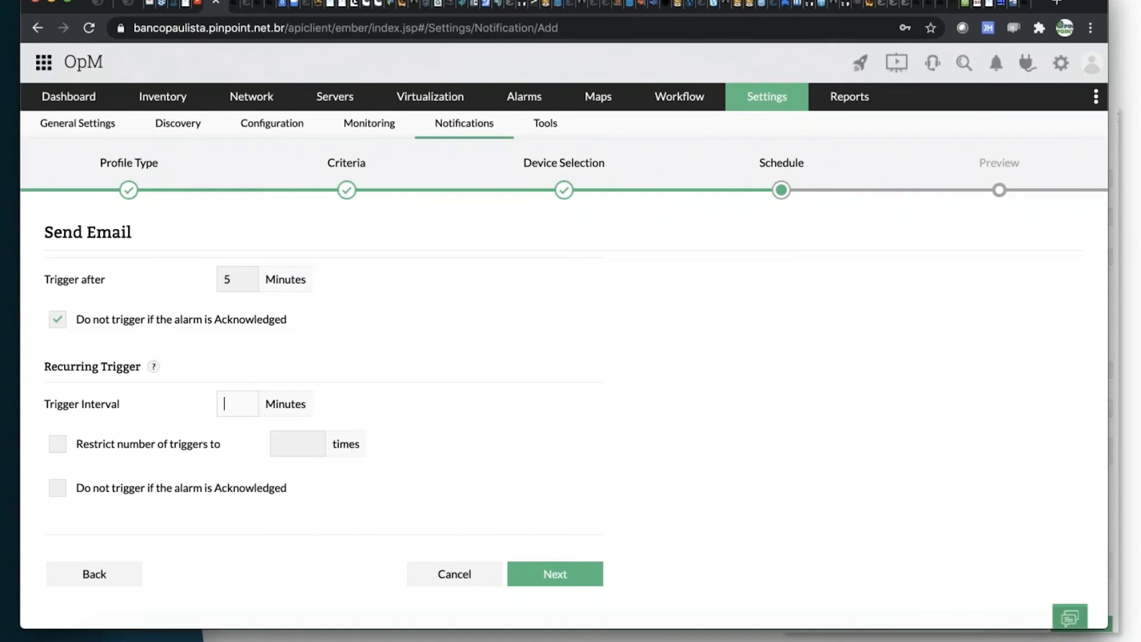
{"action": "type", "text": "5"}
{"action": "left_click", "coordinate": [57, 450]}
{"action": "left_click", "coordinate": [308, 443]}
{"action": "type", "text": "3"}
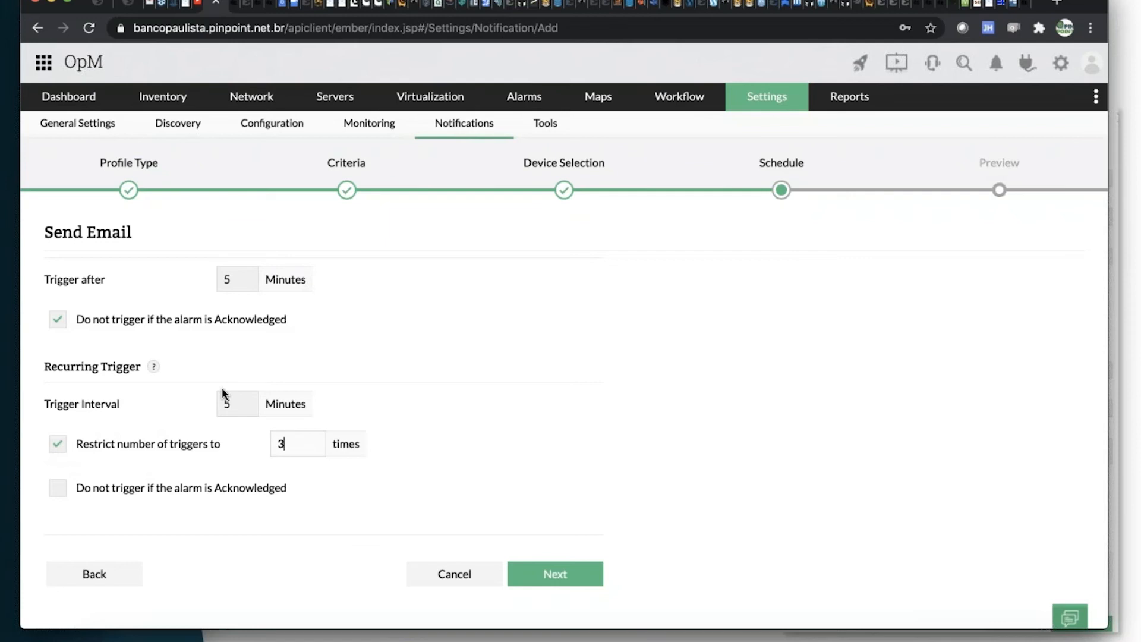
{"action": "left_click", "coordinate": [57, 491]}
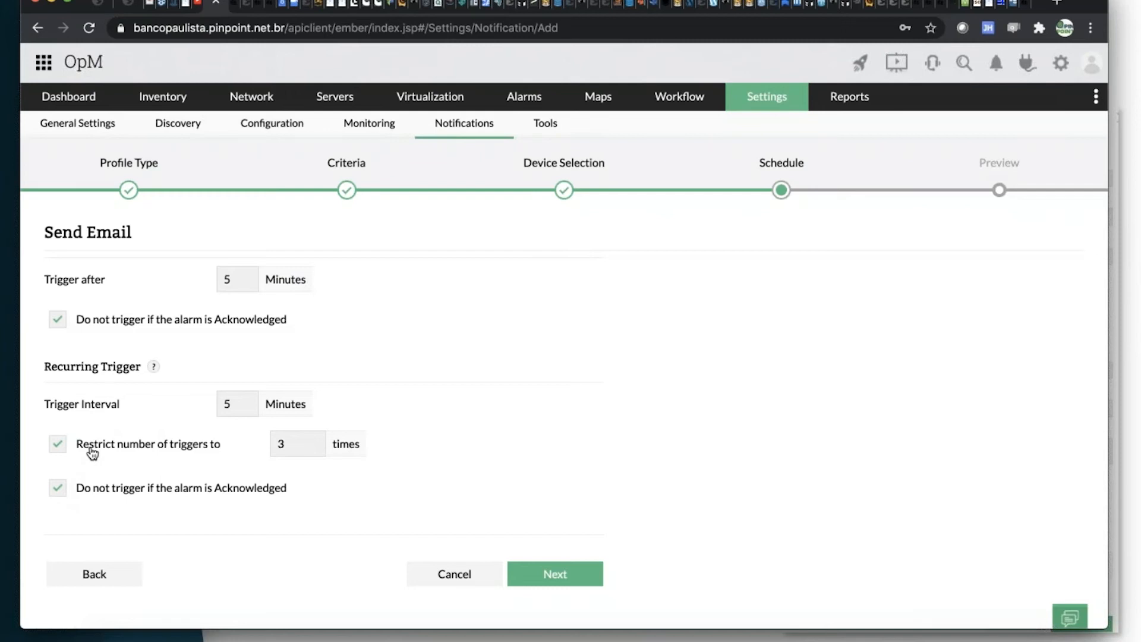
Switch the time window to apply the profile 24x7 and proceed to the preview.
{"action": "scroll", "coordinate": [138, 398], "scroll_direction": "up", "scroll_amount": 5}
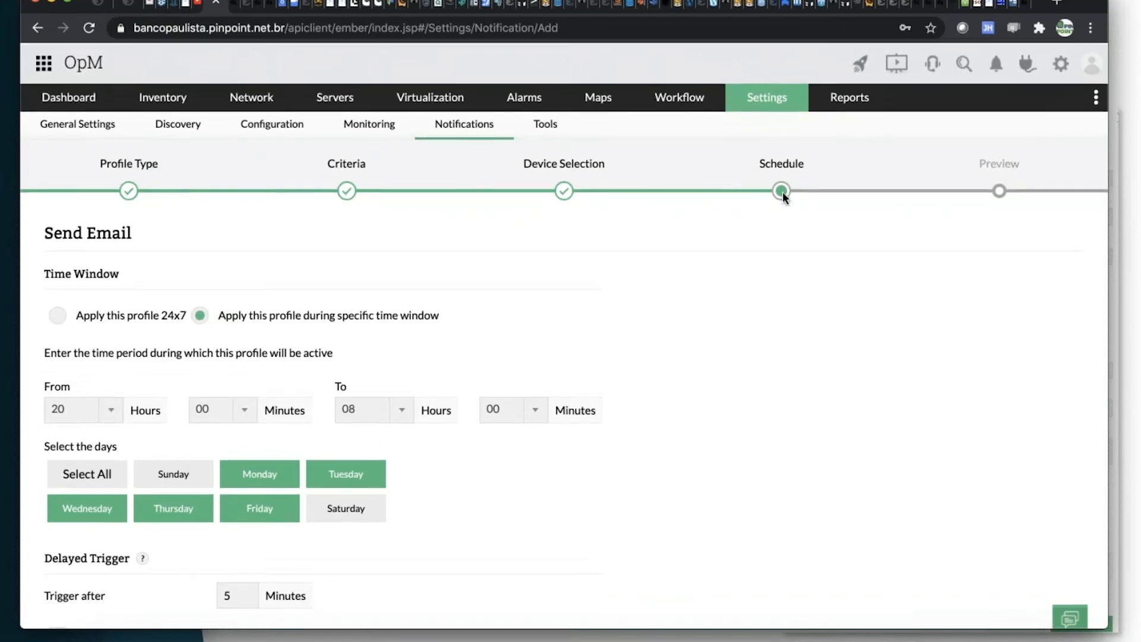
{"action": "scroll", "coordinate": [506, 428], "scroll_direction": "down", "scroll_amount": 3}
{"action": "scroll", "coordinate": [390, 364], "scroll_direction": "up", "scroll_amount": 3}
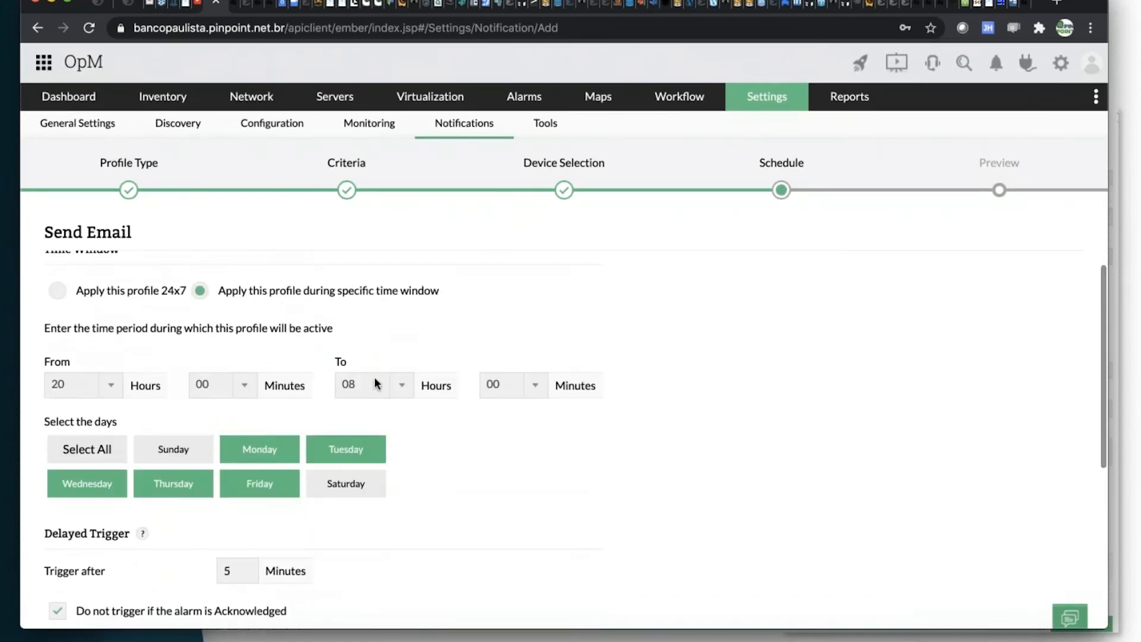
{"action": "left_click", "coordinate": [58, 291]}
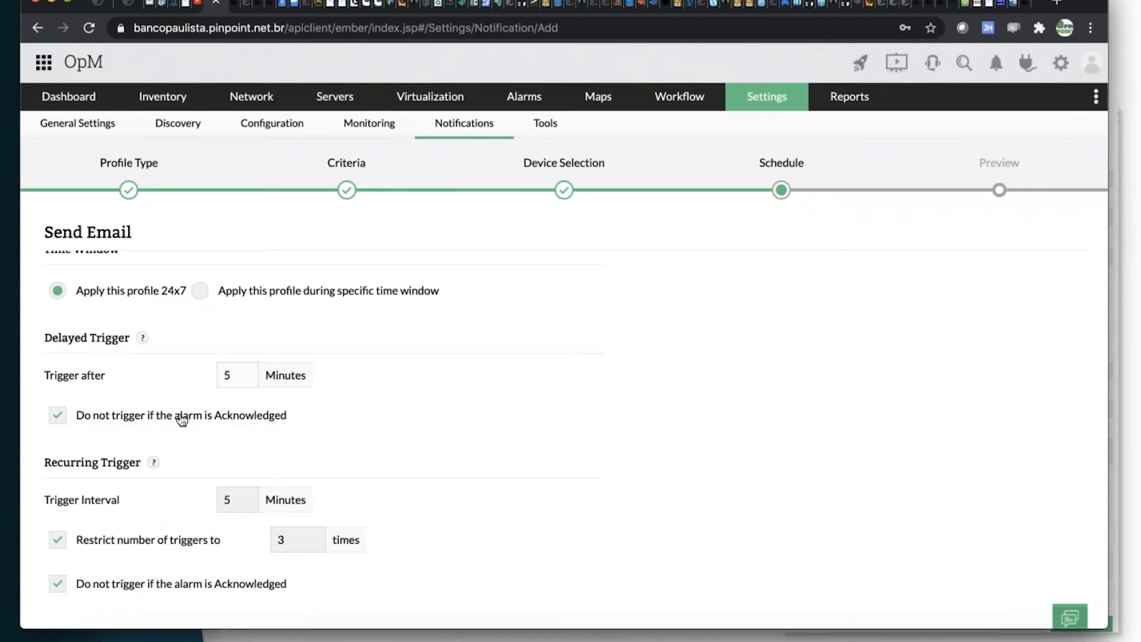
{"action": "scroll", "coordinate": [142, 419], "scroll_direction": "down", "scroll_amount": 3}
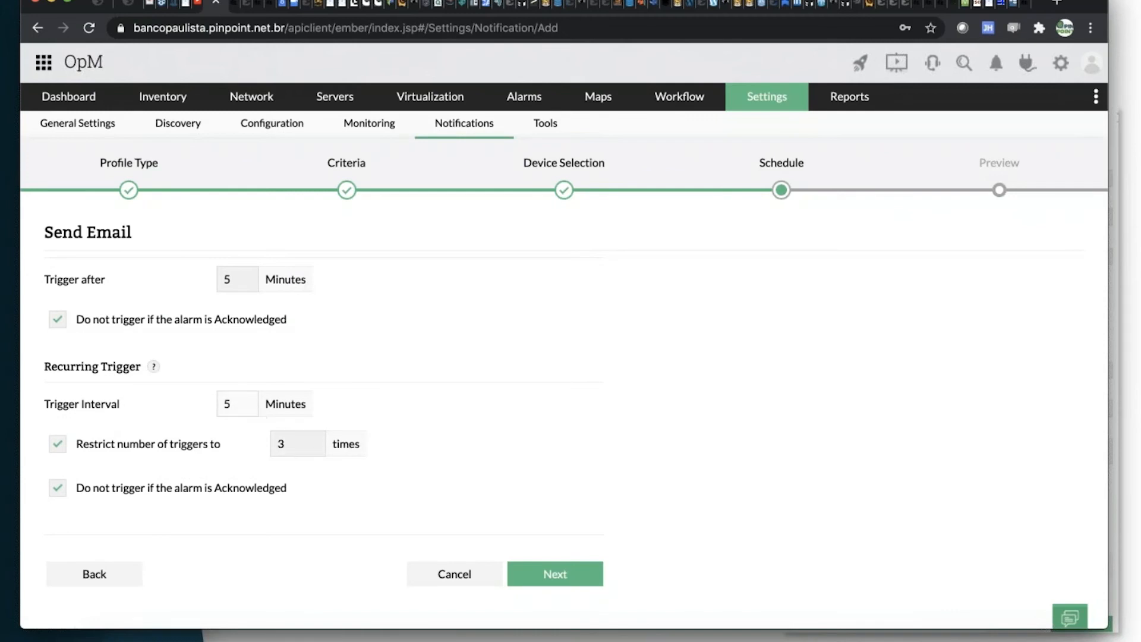
{"action": "left_click", "coordinate": [555, 574]}
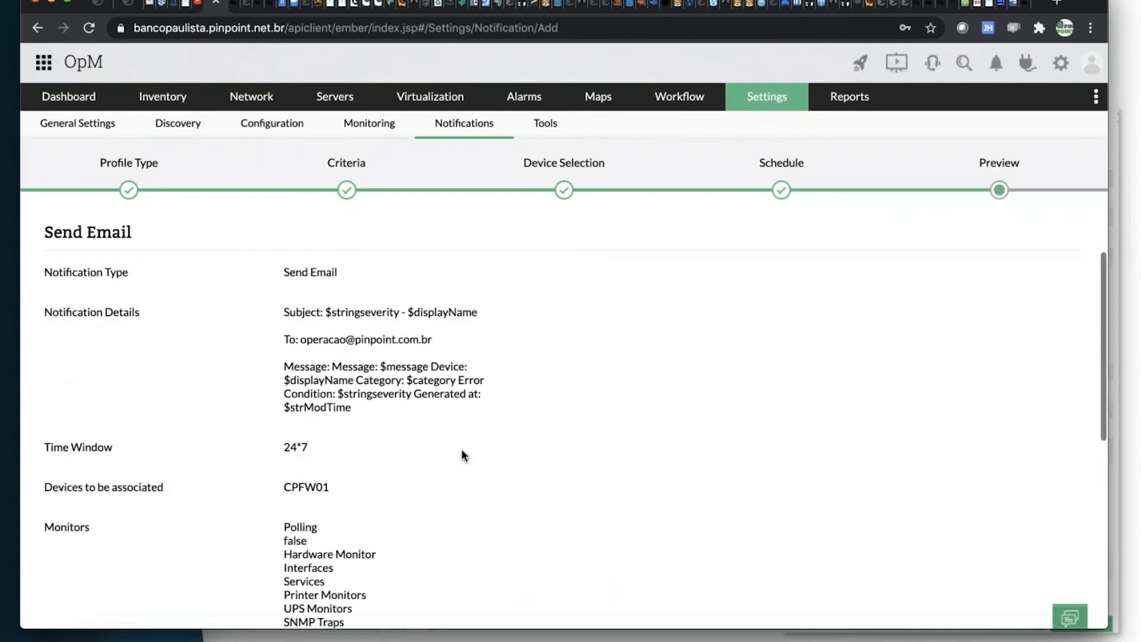
Review the email profile's summary in the preview, including the notification details, time window, devices, monitors and profile name field.
{"action": "scroll", "coordinate": [464, 452], "scroll_direction": "down", "scroll_amount": 2}
{"action": "scroll", "coordinate": [464, 451], "scroll_direction": "up", "scroll_amount": 2}
{"action": "scroll", "coordinate": [464, 451], "scroll_direction": "down", "scroll_amount": 6}
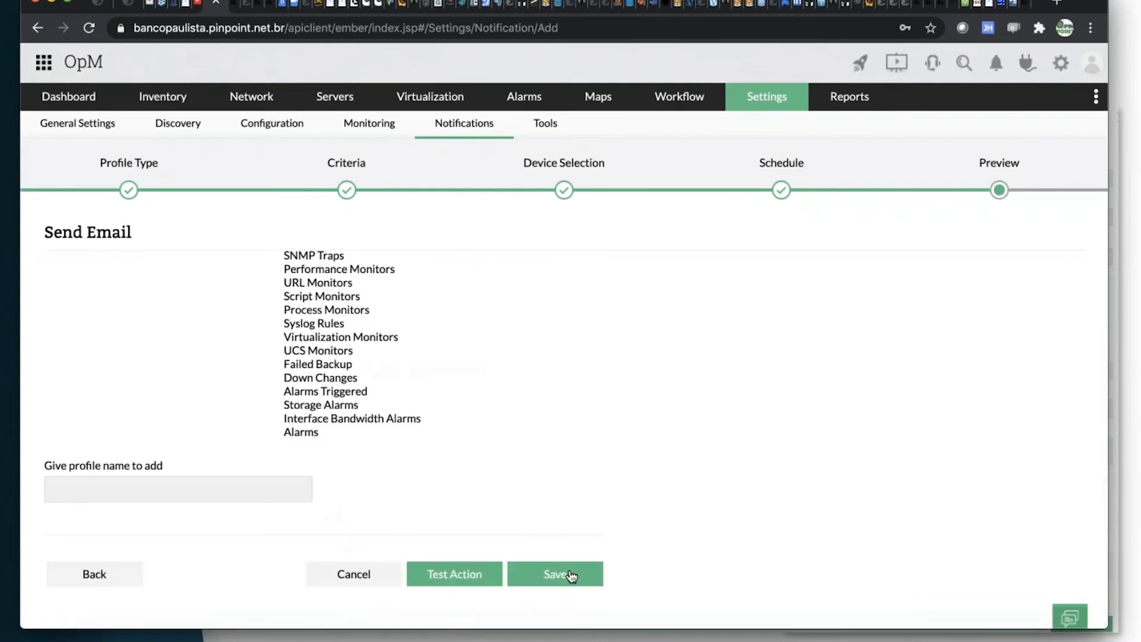
{"action": "left_click", "coordinate": [177, 498]}
{"action": "scroll", "coordinate": [388, 466], "scroll_direction": "up", "scroll_amount": 10}
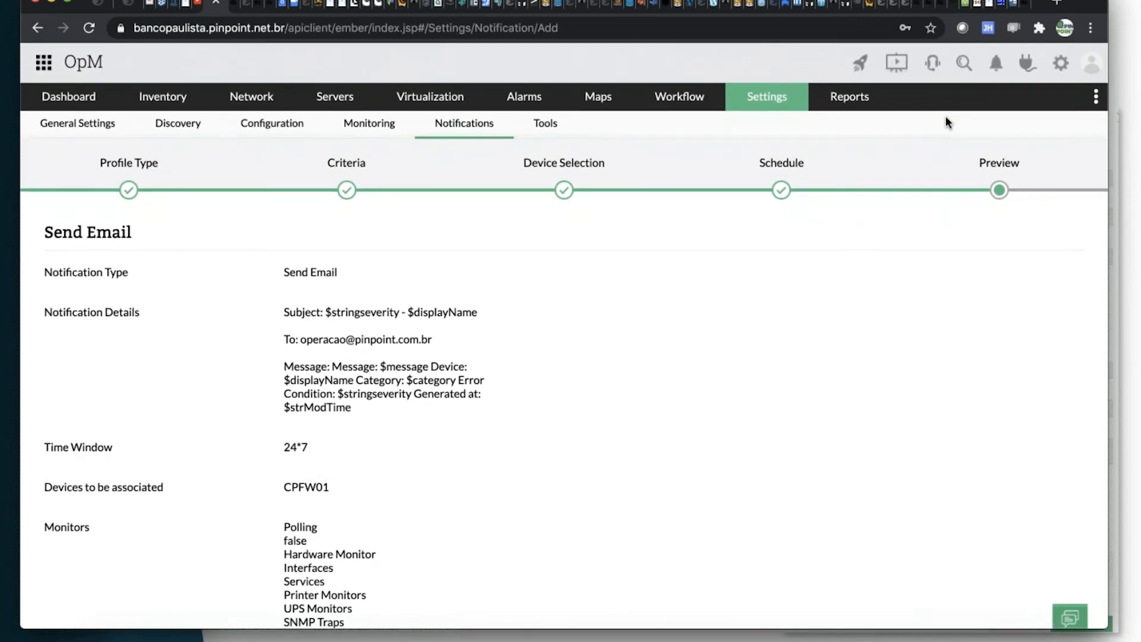
Go to the Alarm Escalation Rules configuration and start adding a new rule.
{"action": "left_click", "coordinate": [963, 73]}
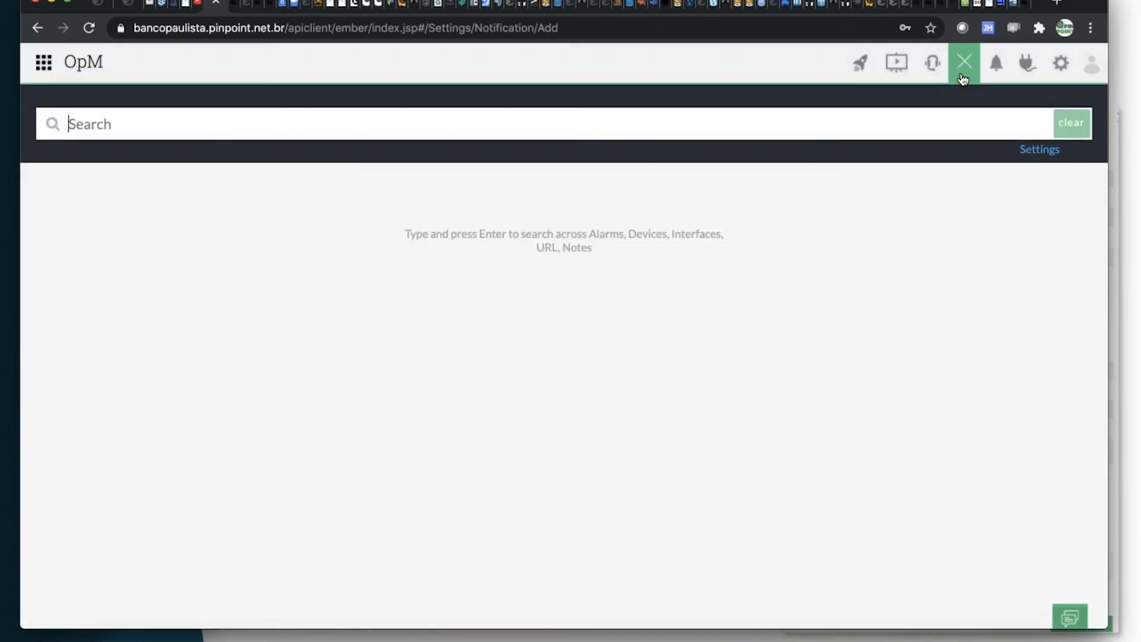
{"action": "left_click", "coordinate": [963, 77]}
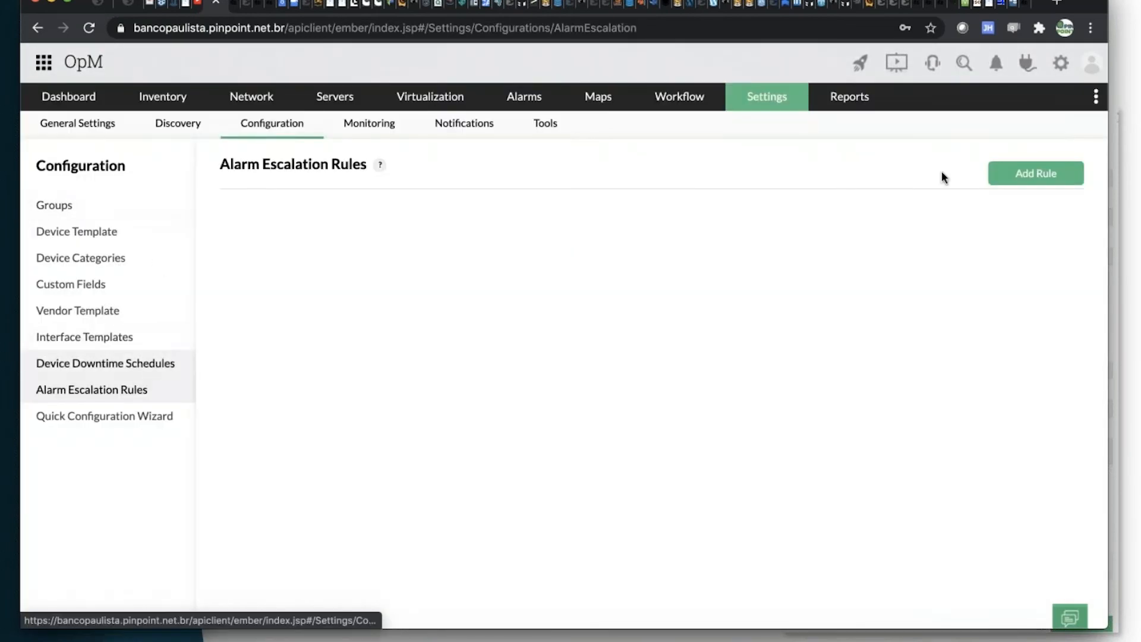
{"action": "left_click", "coordinate": [1064, 174]}
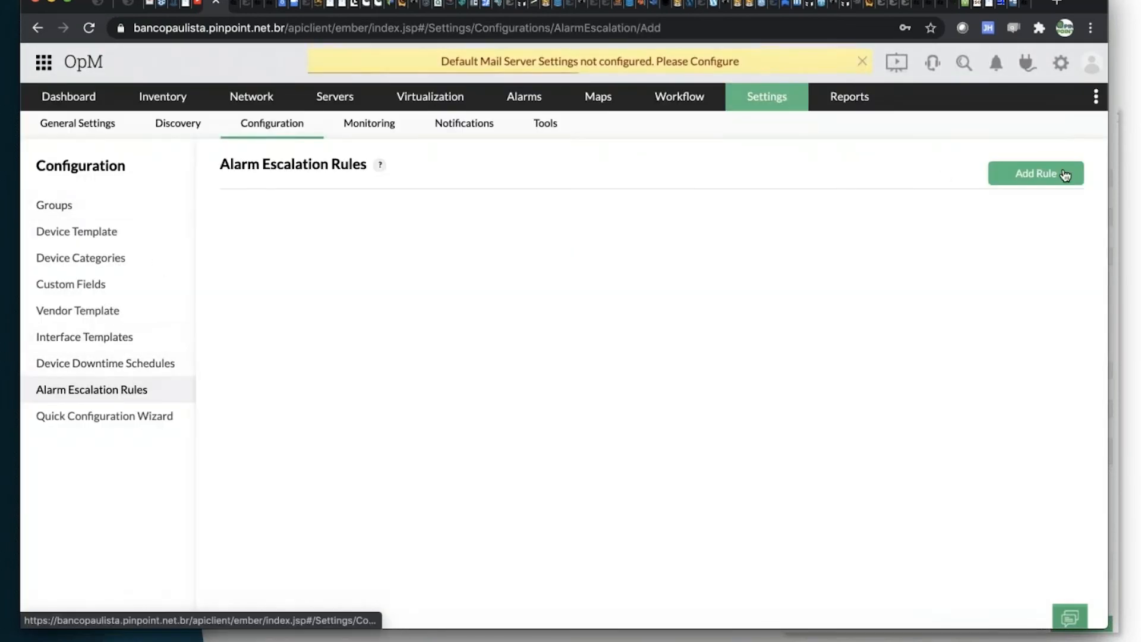
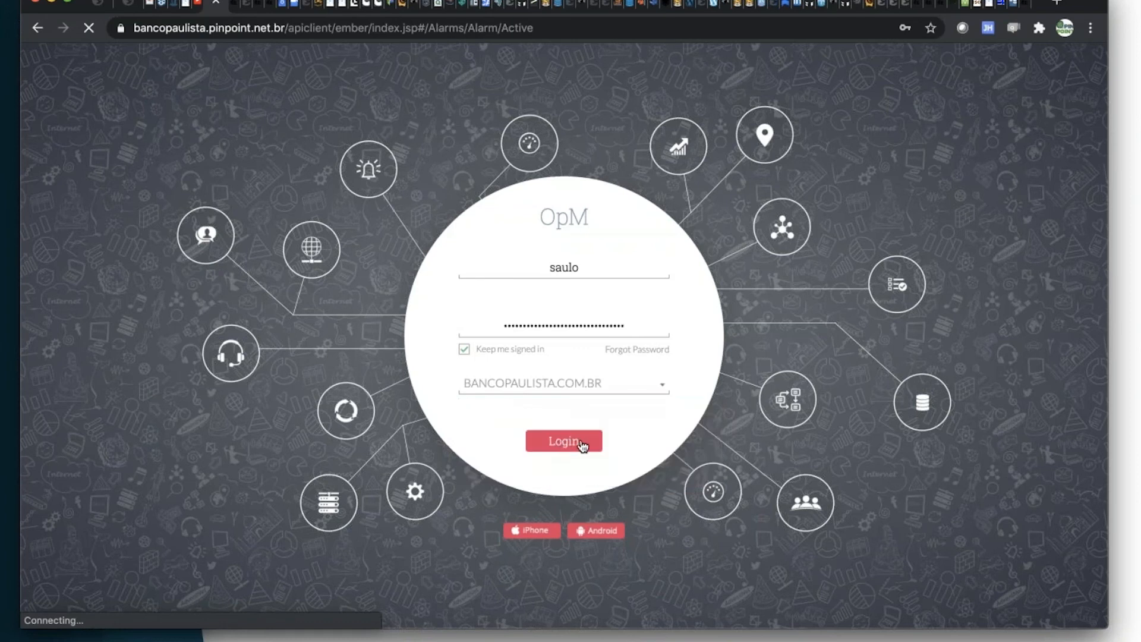
Try to log in to the Banco Paulista OpManager site and open its trap alarms.
{"action": "left_click", "coordinate": [581, 387]}
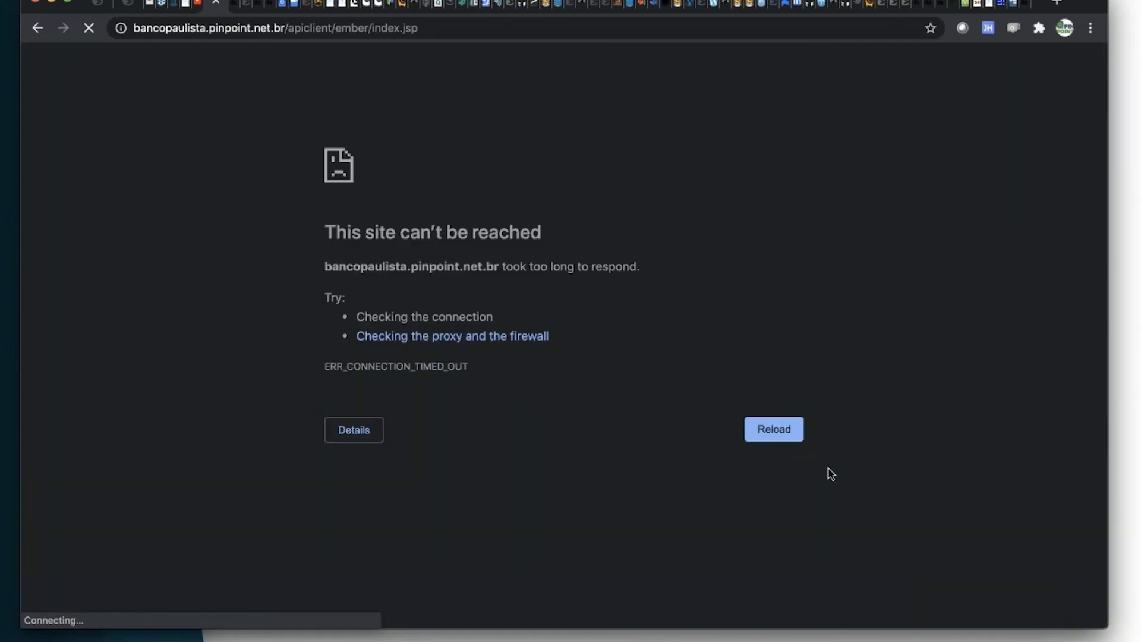
{"action": "left_click", "coordinate": [781, 433]}
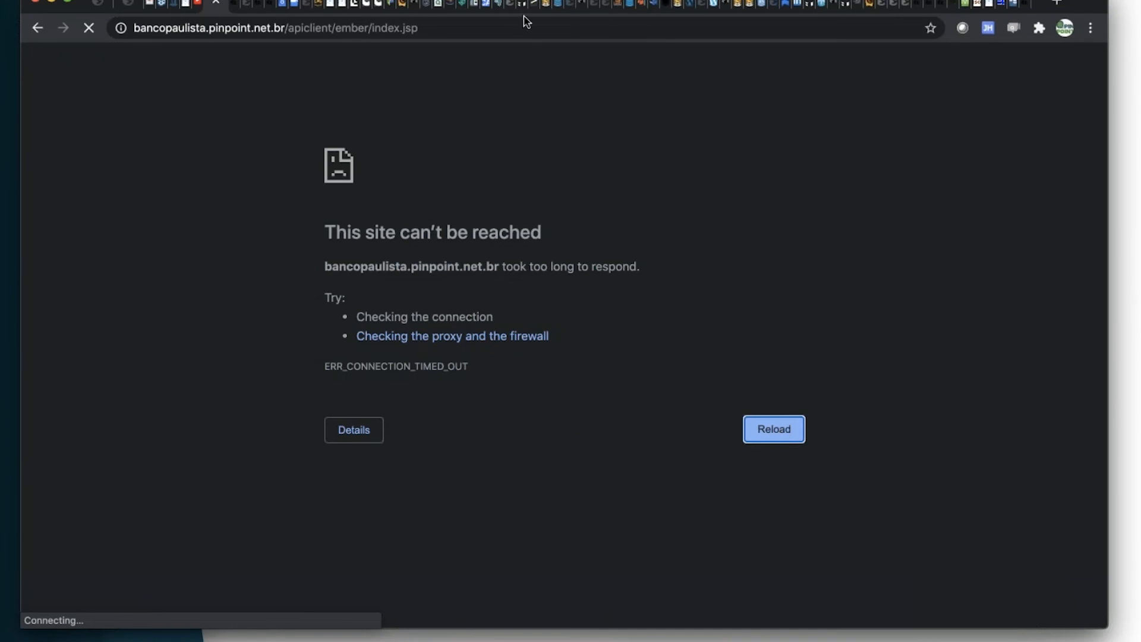
{"action": "left_click", "coordinate": [232, 7]}
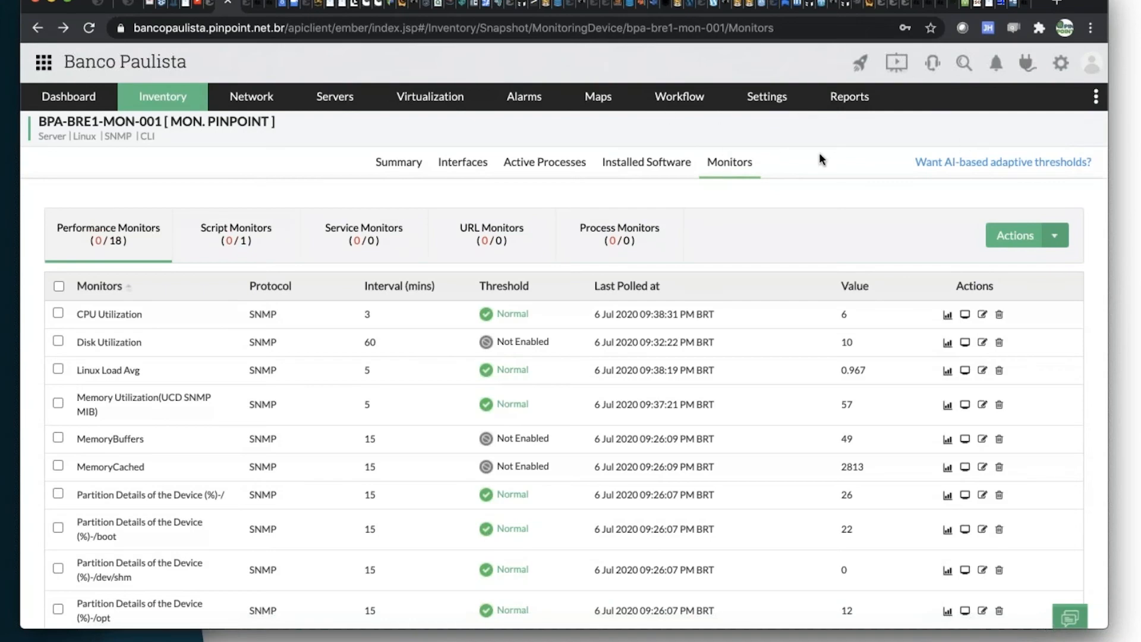
{"action": "left_click", "coordinate": [533, 106]}
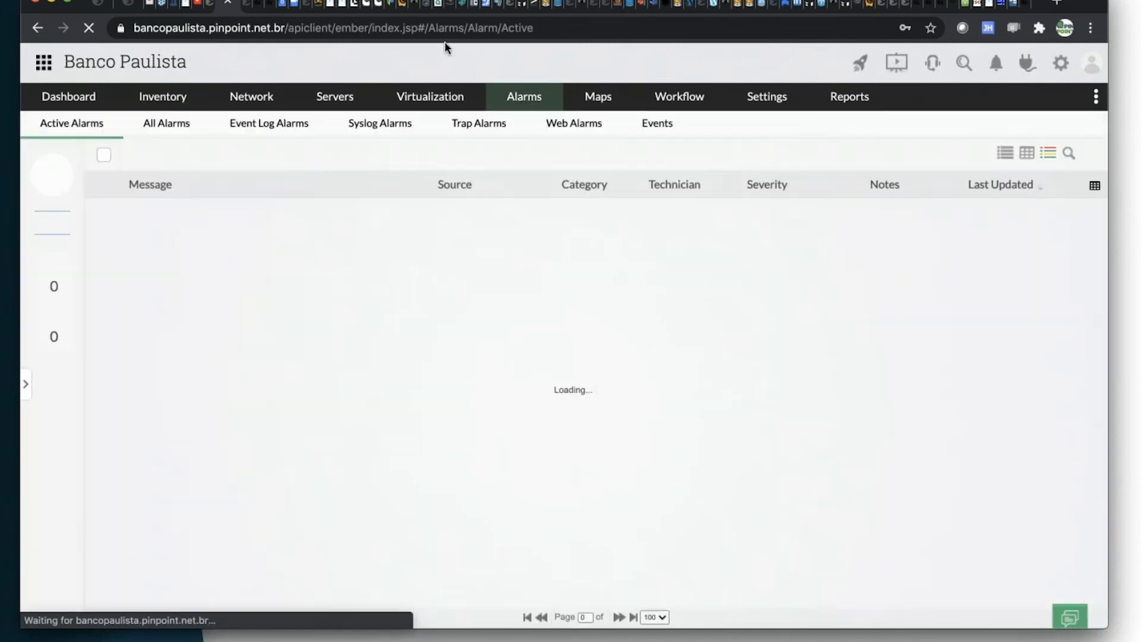
{"action": "left_click", "coordinate": [499, 128]}
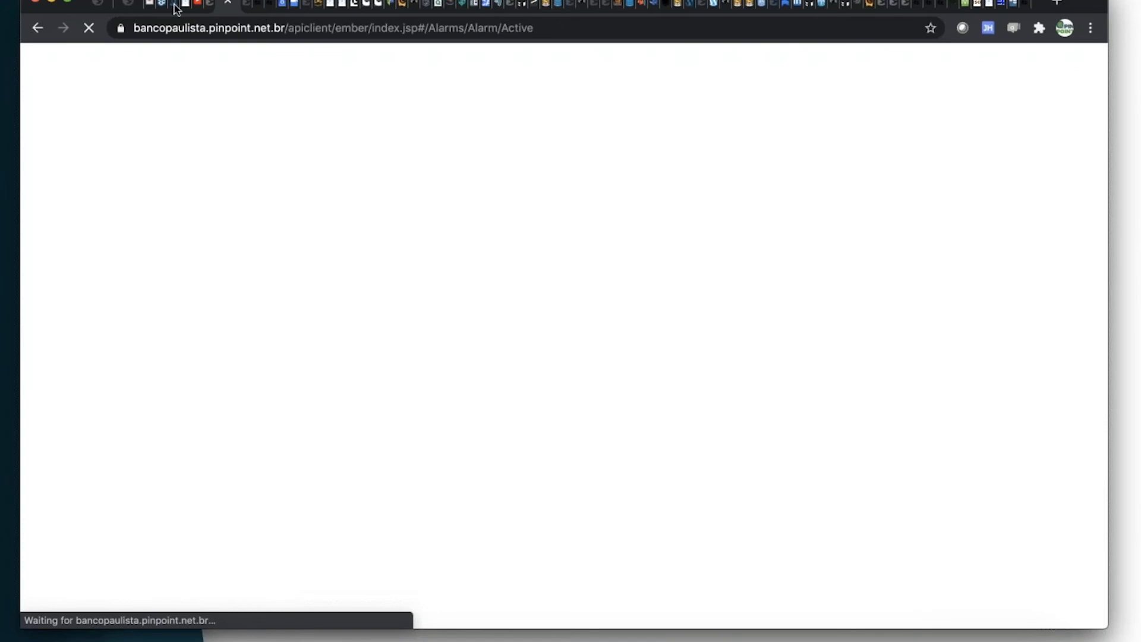
Switch to the EDGEUNO OpManager instance and display its trap alarms.
{"action": "left_click", "coordinate": [262, 5]}
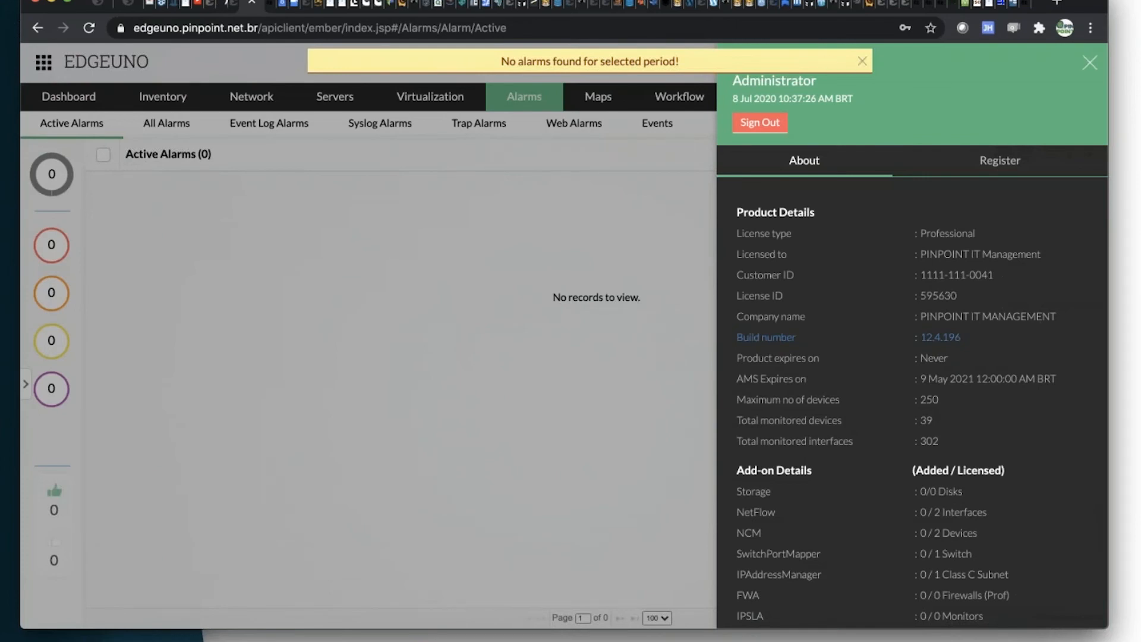
{"action": "left_click", "coordinate": [477, 123]}
{"action": "left_click", "coordinate": [481, 127]}
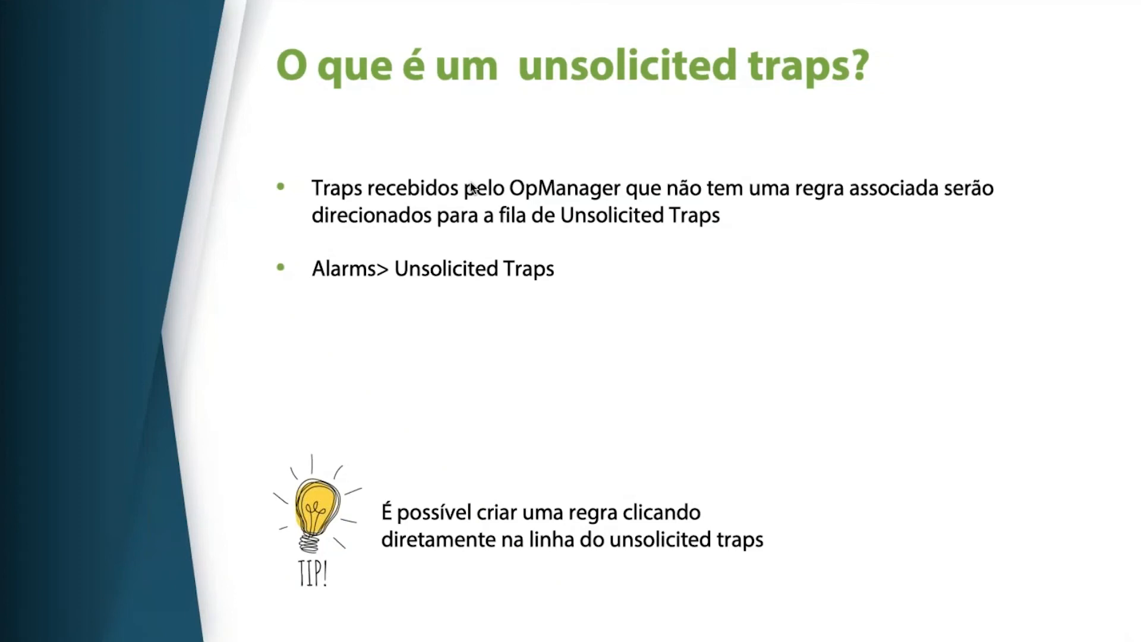
Advance the slides to Processador de Traps SNMP, return to the browser and retry loading the Banco Paulista site.
{"action": "key", "text": "Right"}
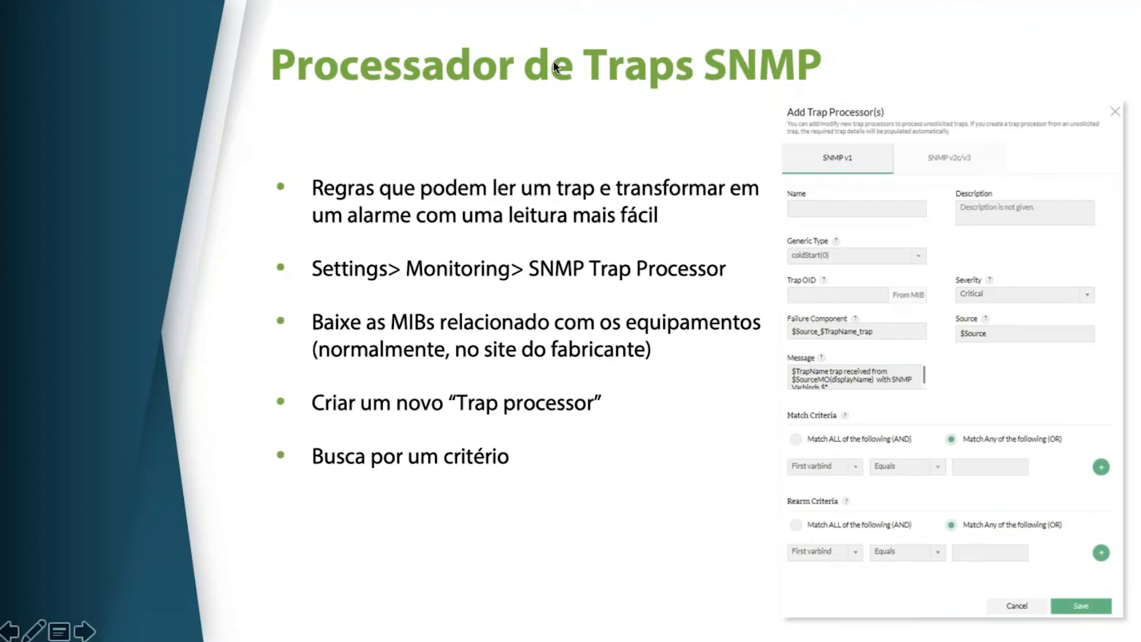
{"action": "key", "text": "super+Tab"}
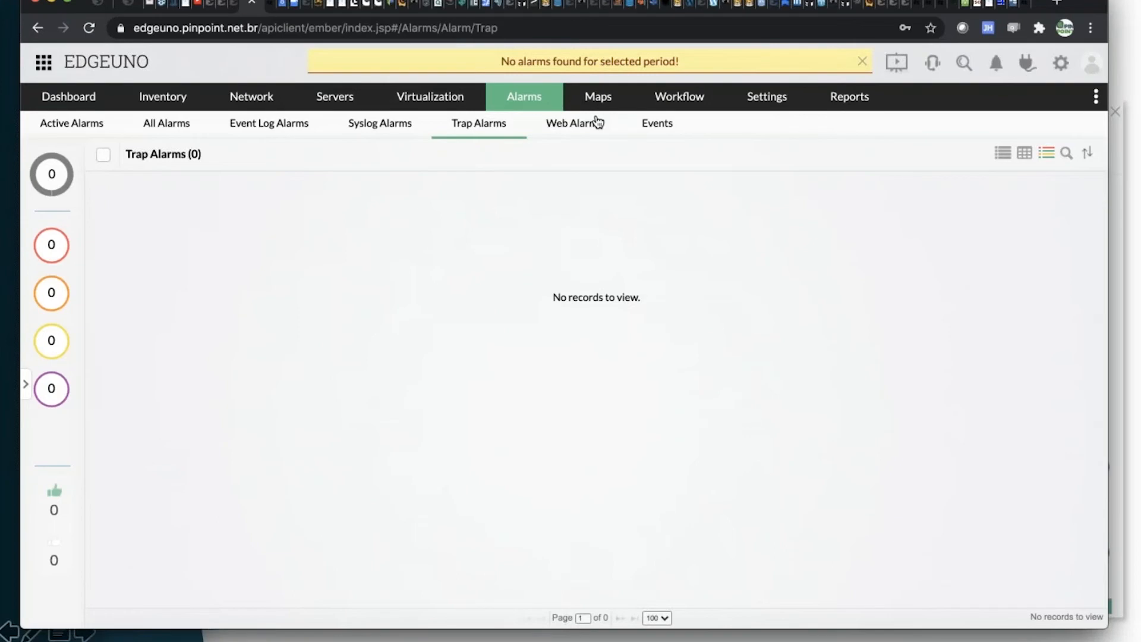
{"action": "left_click", "coordinate": [222, 4]}
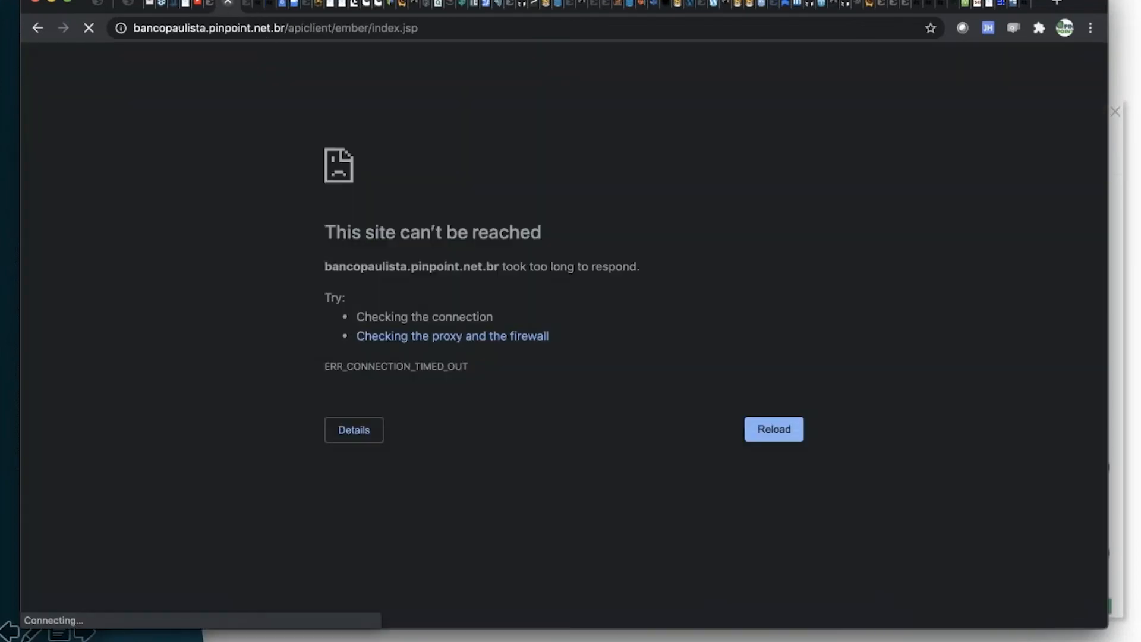
{"action": "left_click", "coordinate": [269, 30]}
{"action": "key", "text": "Return"}
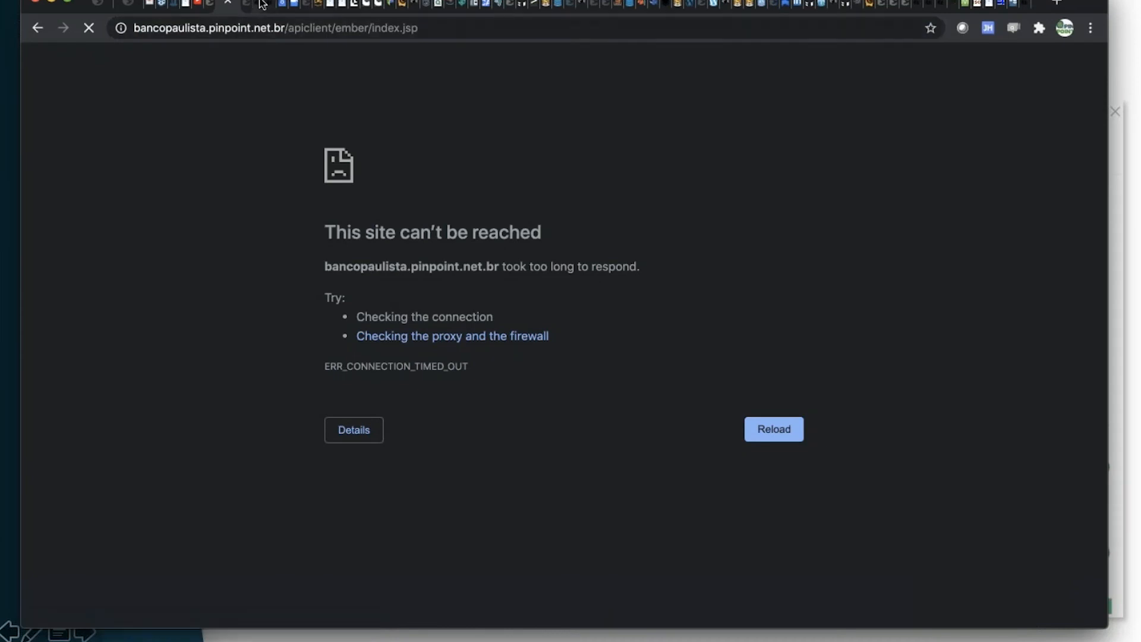
Return to the EDGEUNO instance and open its SNMP Trap Processors settings.
{"action": "left_click", "coordinate": [262, 5]}
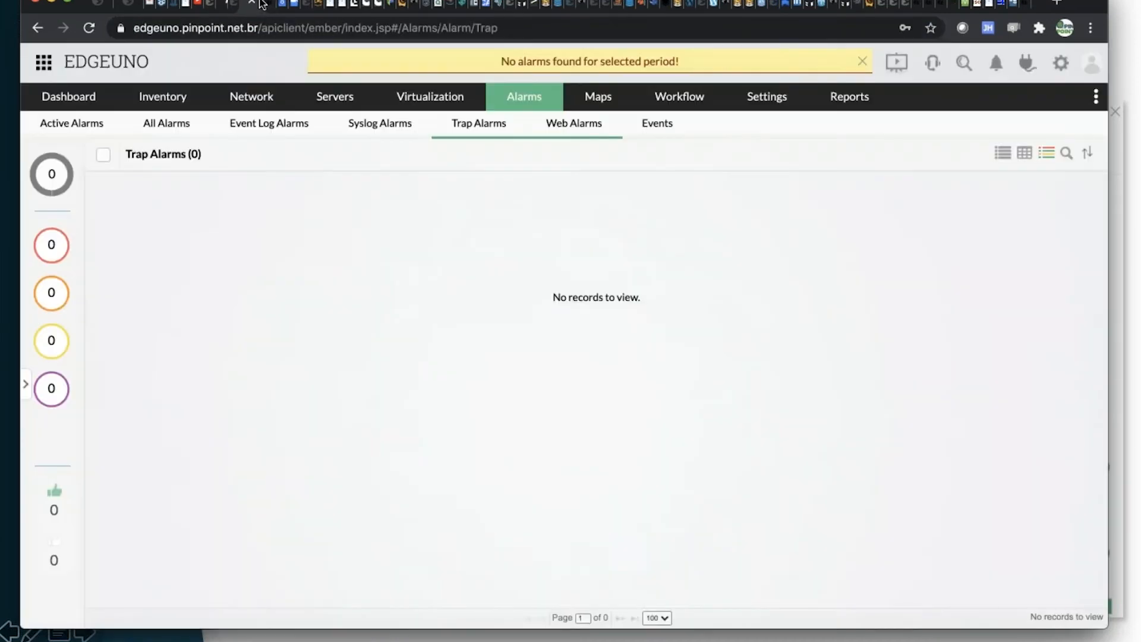
{"action": "left_click", "coordinate": [771, 99]}
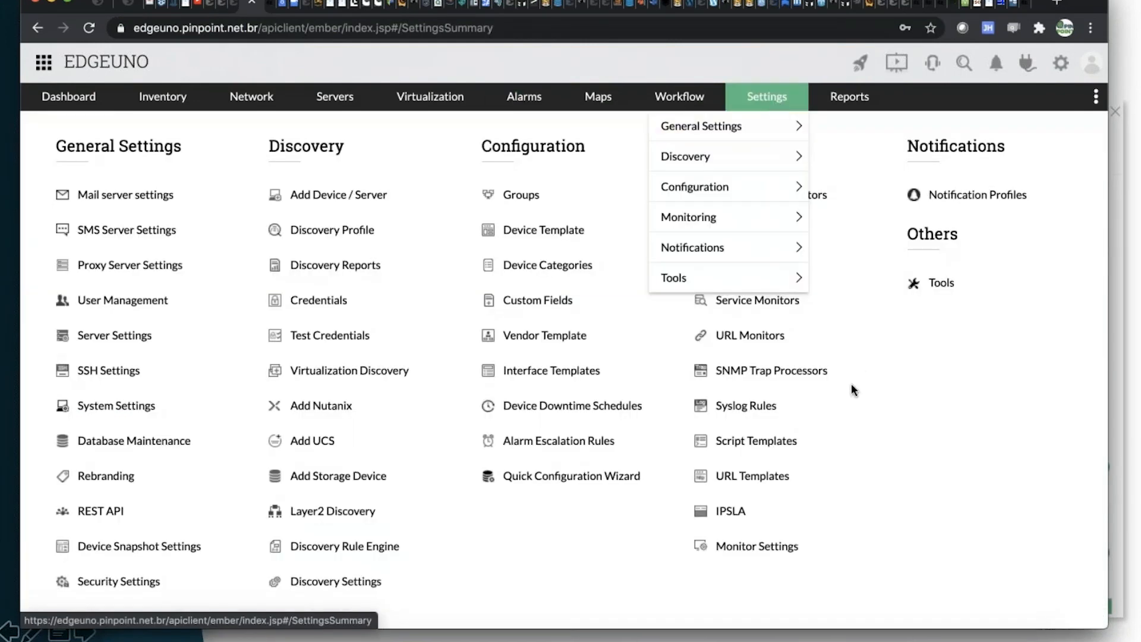
{"action": "left_click", "coordinate": [791, 375]}
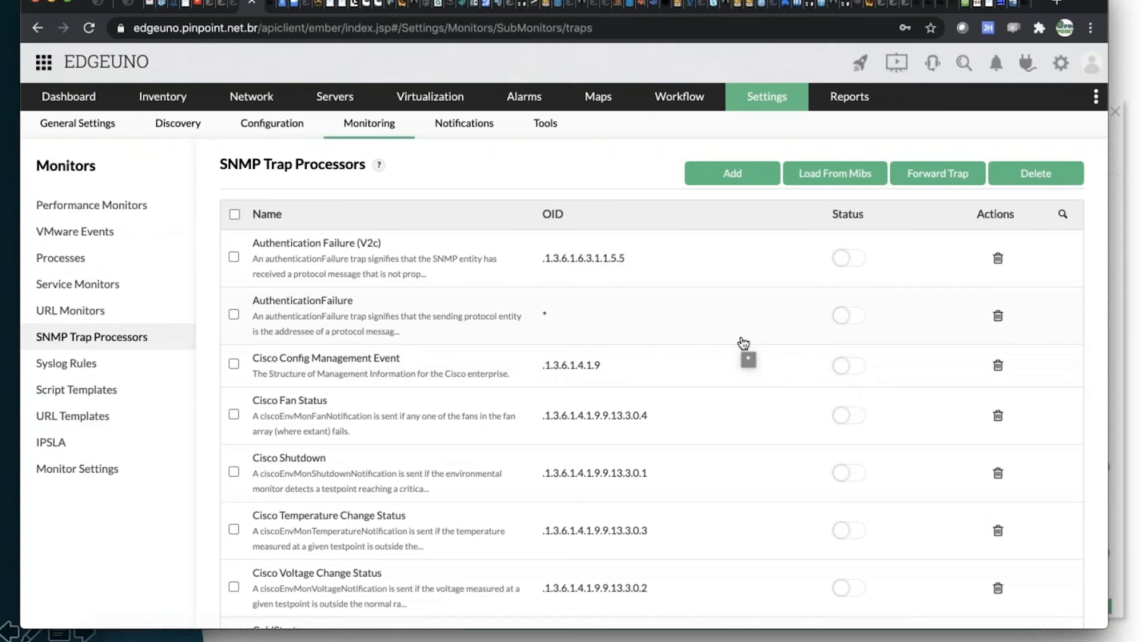
Look through the trap processor list and review the Cisco Fan Status processor's OID, severity, message, match and rearm criteria.
{"action": "scroll", "coordinate": [743, 344], "scroll_direction": "down", "scroll_amount": 3}
{"action": "scroll", "coordinate": [743, 344], "scroll_direction": "down", "scroll_amount": 8}
{"action": "scroll", "coordinate": [743, 343], "scroll_direction": "up", "scroll_amount": 4}
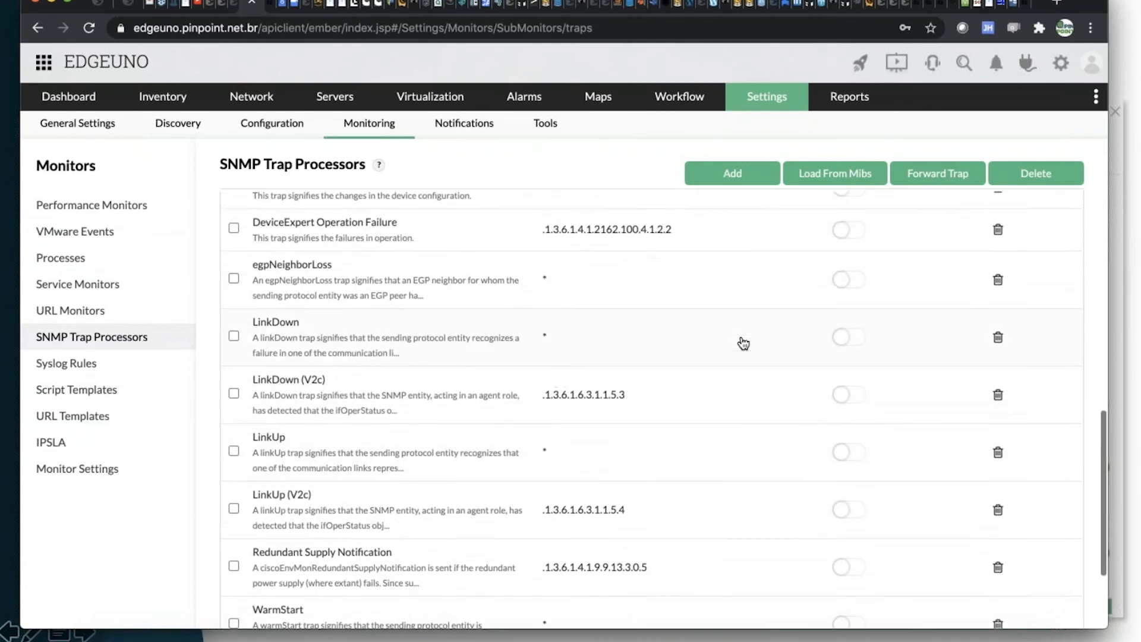
{"action": "scroll", "coordinate": [743, 344], "scroll_direction": "up", "scroll_amount": 3}
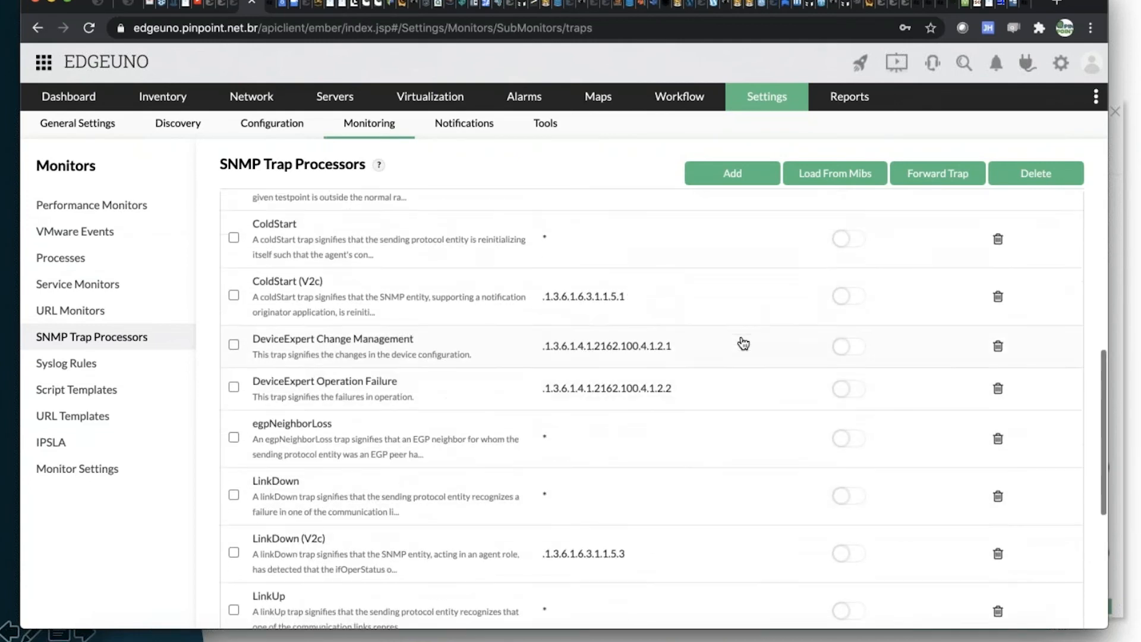
{"action": "scroll", "coordinate": [743, 344], "scroll_direction": "up", "scroll_amount": 1}
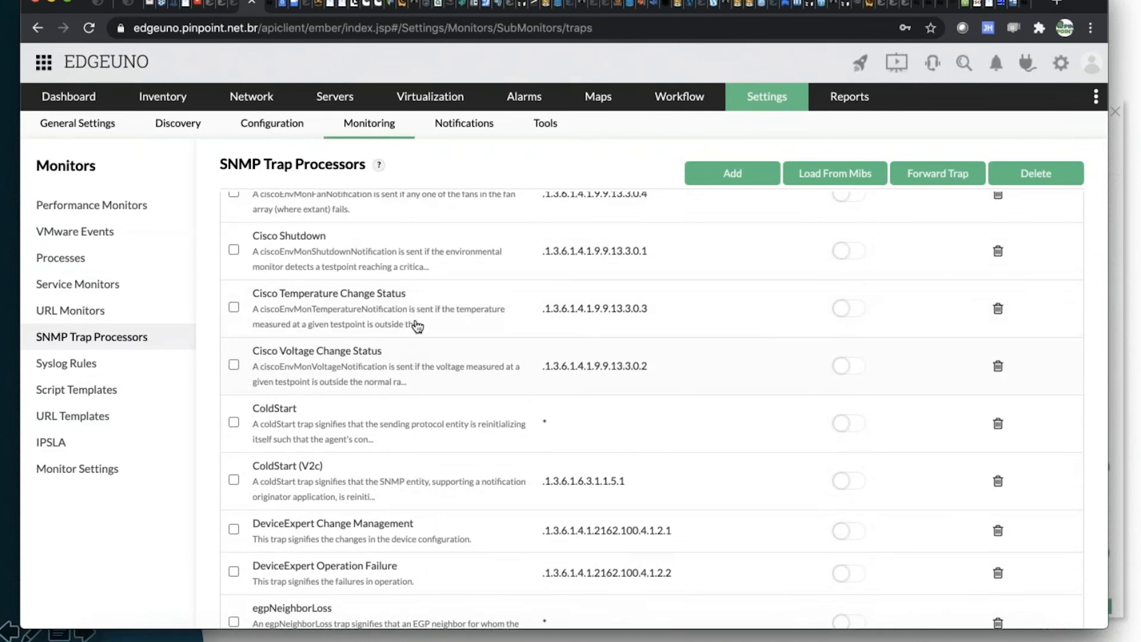
{"action": "scroll", "coordinate": [419, 357], "scroll_direction": "up", "scroll_amount": 1}
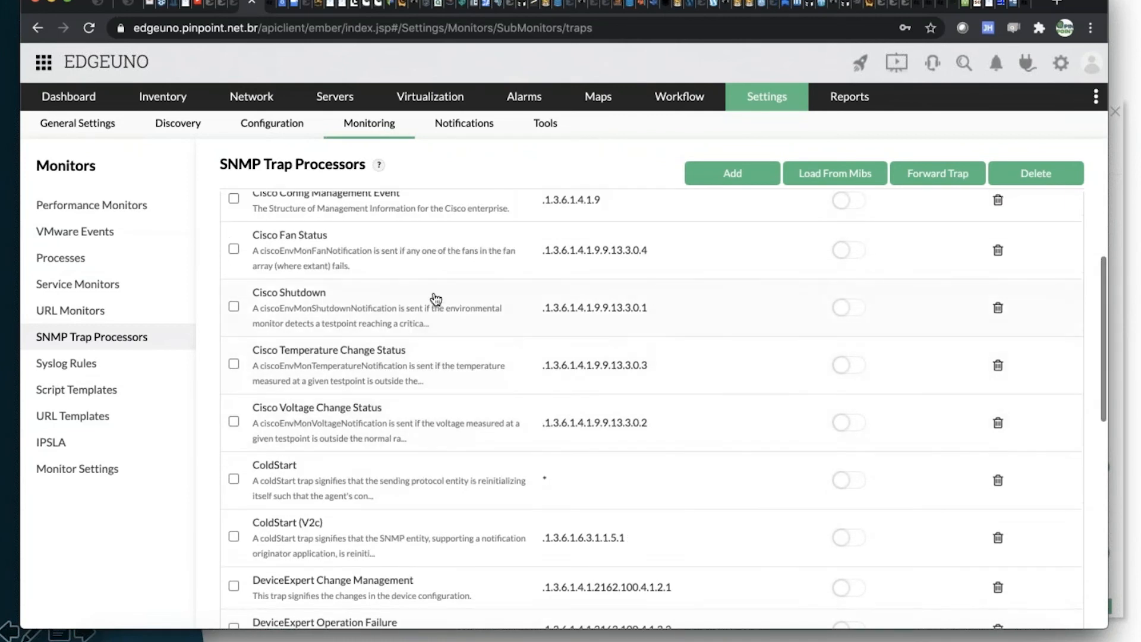
{"action": "scroll", "coordinate": [425, 259], "scroll_direction": "up", "scroll_amount": 1}
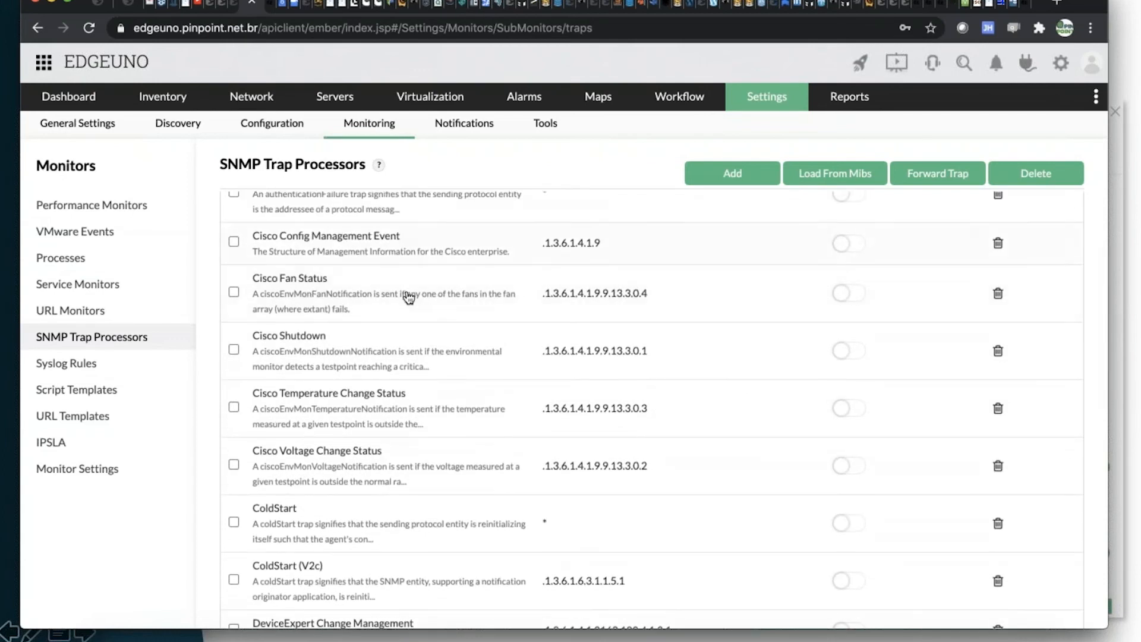
{"action": "left_click", "coordinate": [406, 292]}
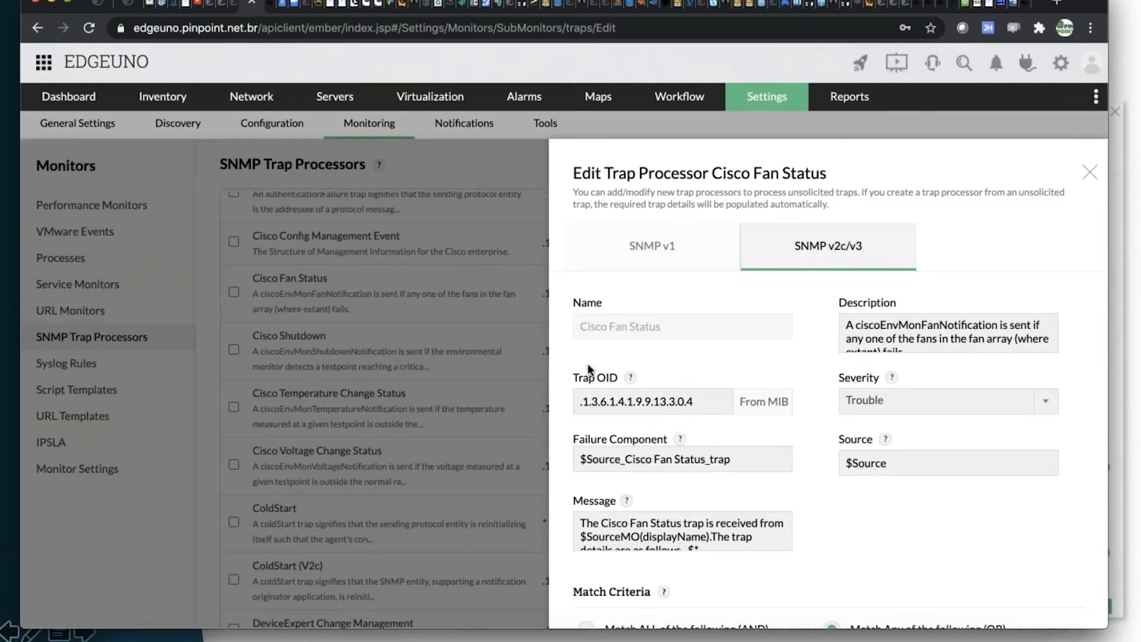
{"action": "scroll", "coordinate": [695, 407], "scroll_direction": "down", "scroll_amount": 5}
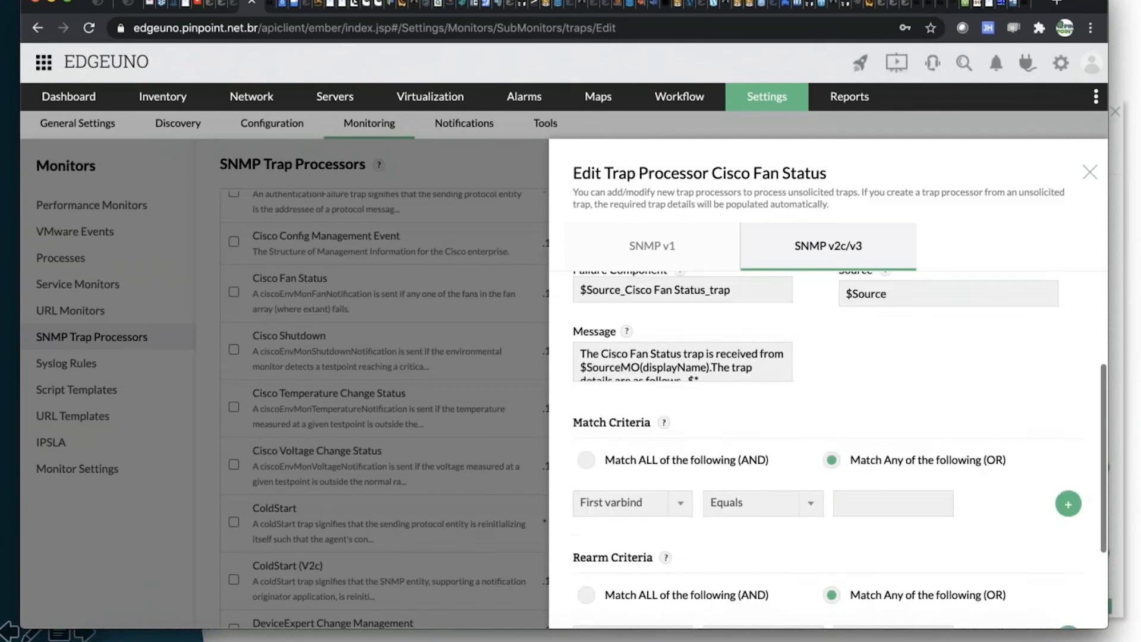
{"action": "scroll", "coordinate": [826, 416], "scroll_direction": "down", "scroll_amount": 2}
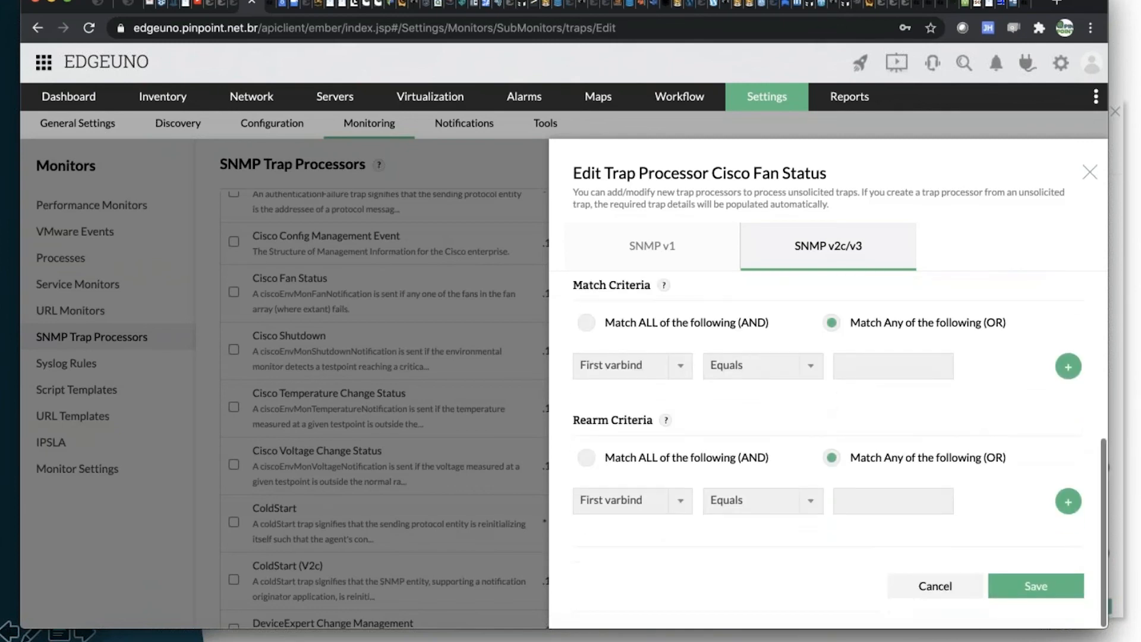
{"action": "left_click", "coordinate": [1090, 173]}
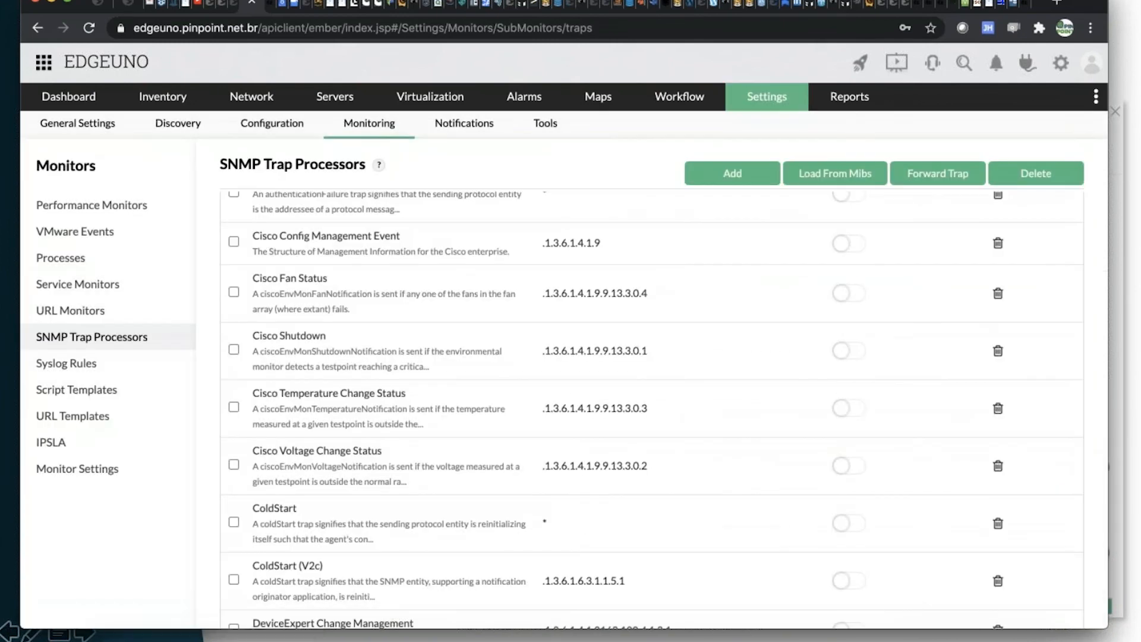
View the traps offered by DELL-RAC-MIB for loading as trap processors, and leave without adding any.
{"action": "left_click", "coordinate": [847, 175]}
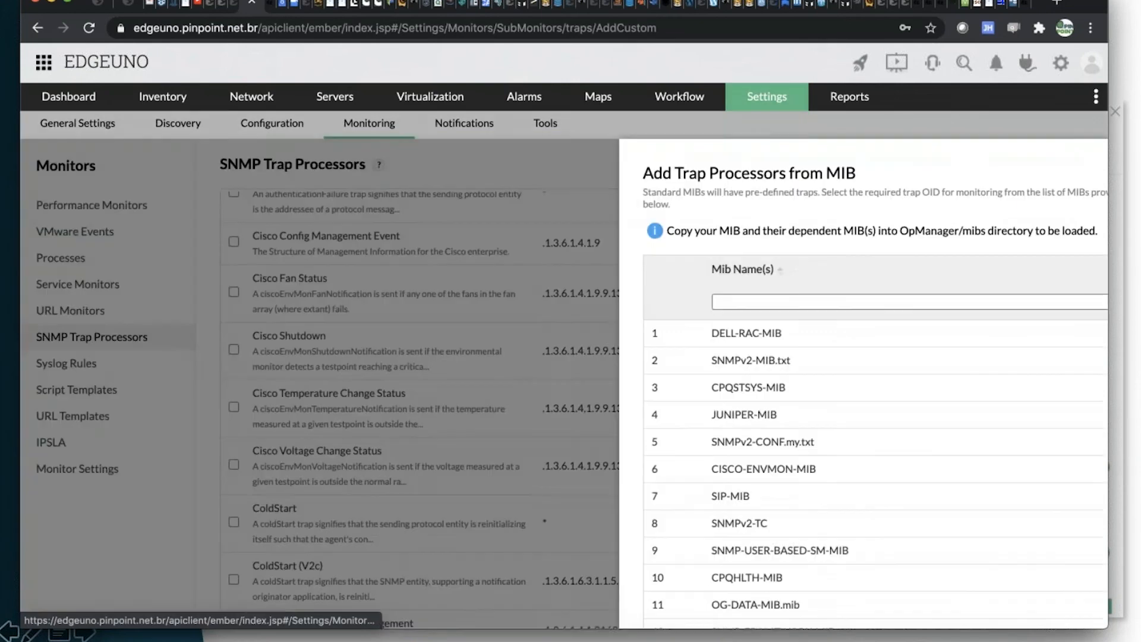
{"action": "left_click", "coordinate": [710, 343]}
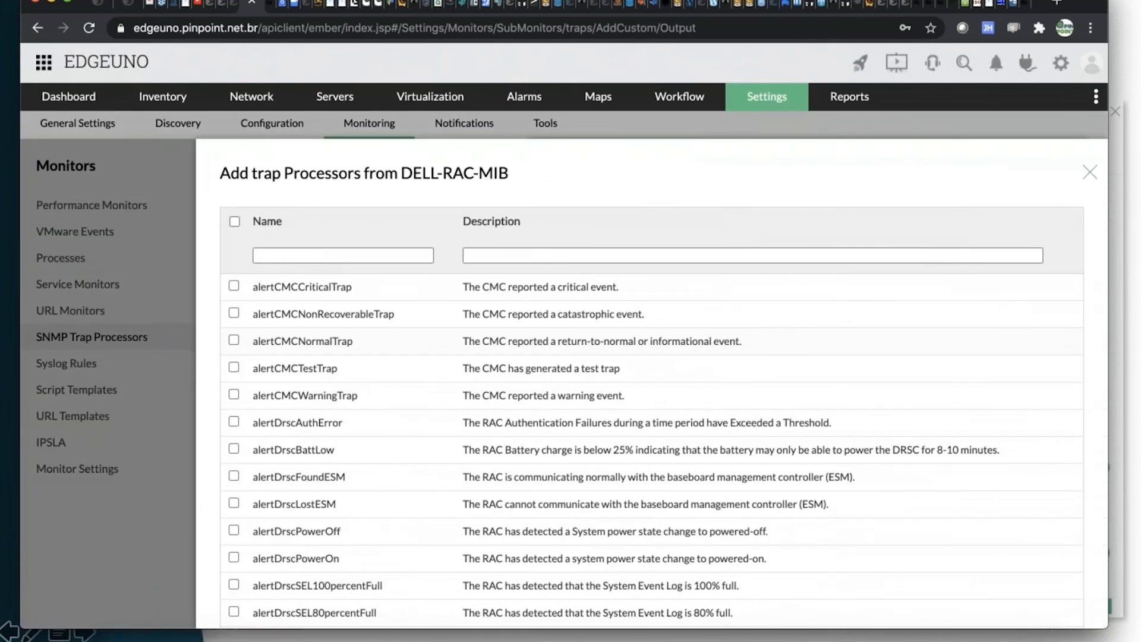
{"action": "left_click", "coordinate": [1090, 176]}
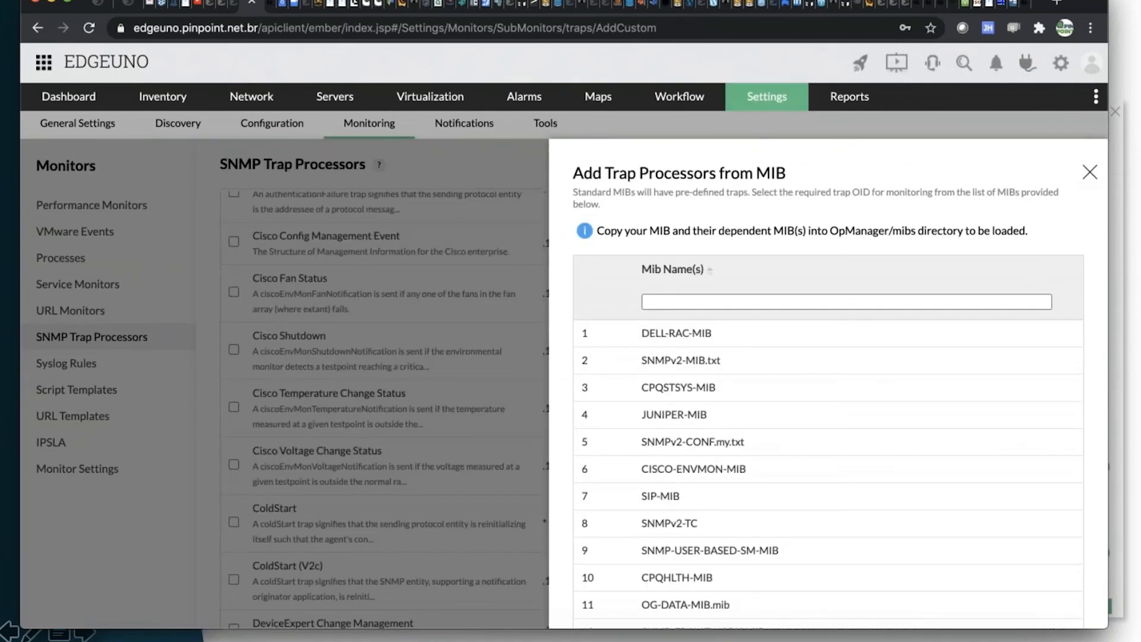
{"action": "left_click", "coordinate": [1090, 172]}
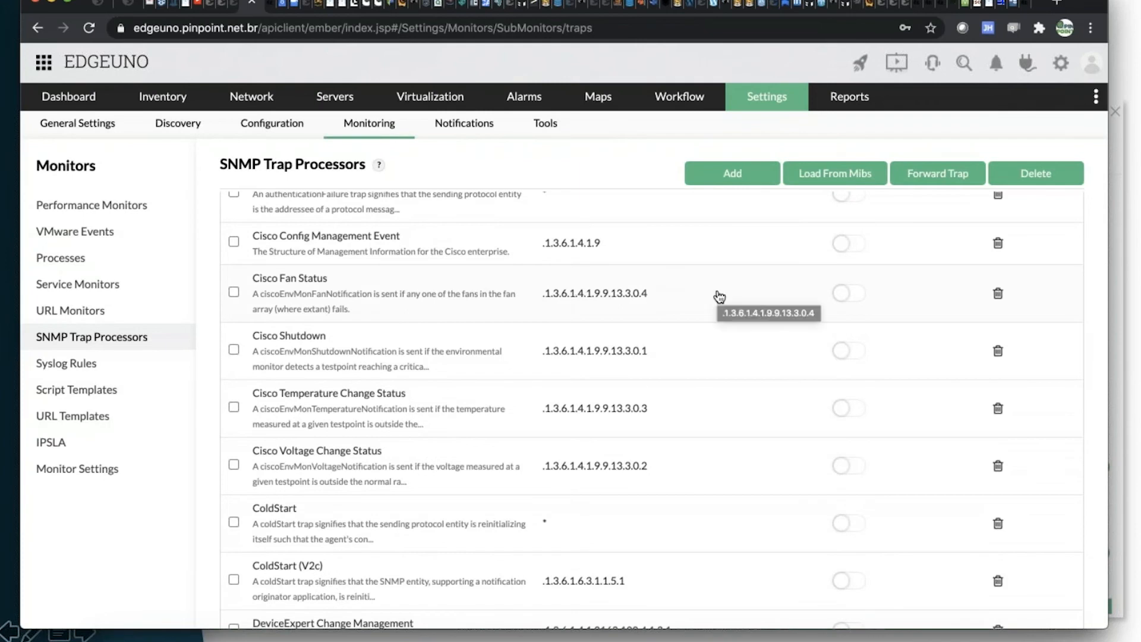
Reopen the DELL-RAC-MIB trap list for loading from MIBs and examine the available trap names and descriptions.
{"action": "left_click", "coordinate": [732, 173]}
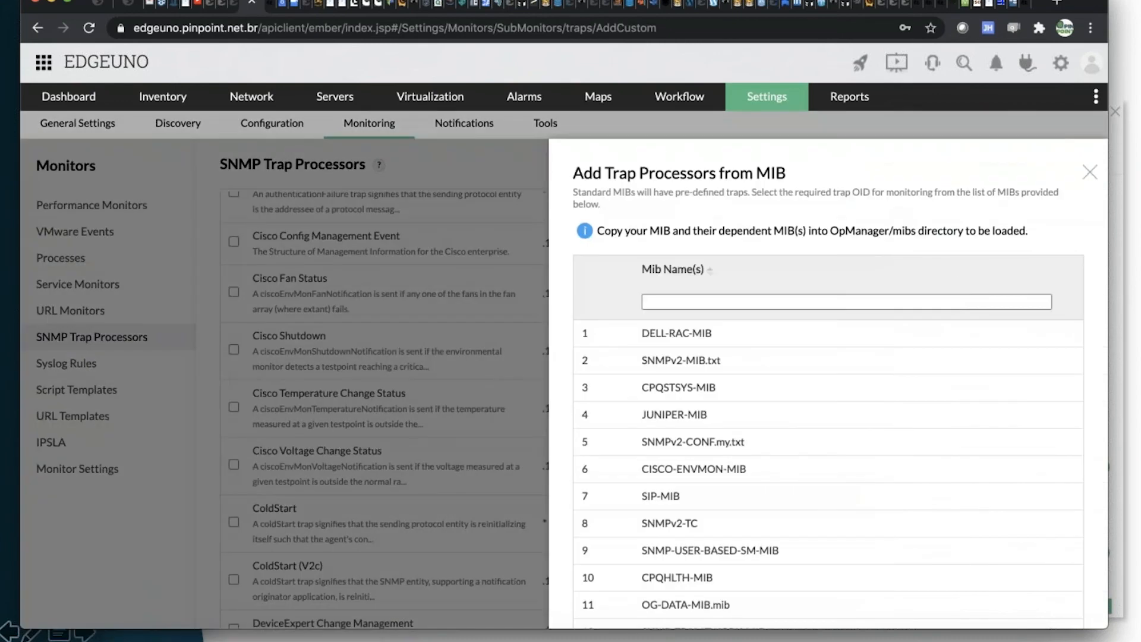
{"action": "left_click", "coordinate": [688, 335]}
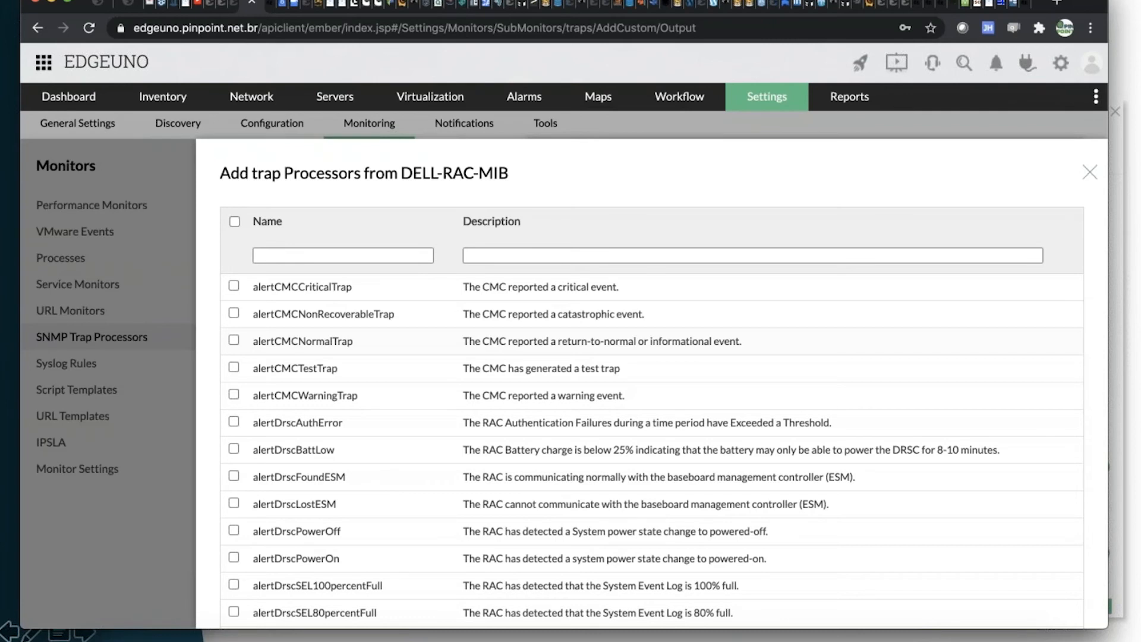
{"action": "scroll", "coordinate": [664, 416], "scroll_direction": "down", "scroll_amount": 8}
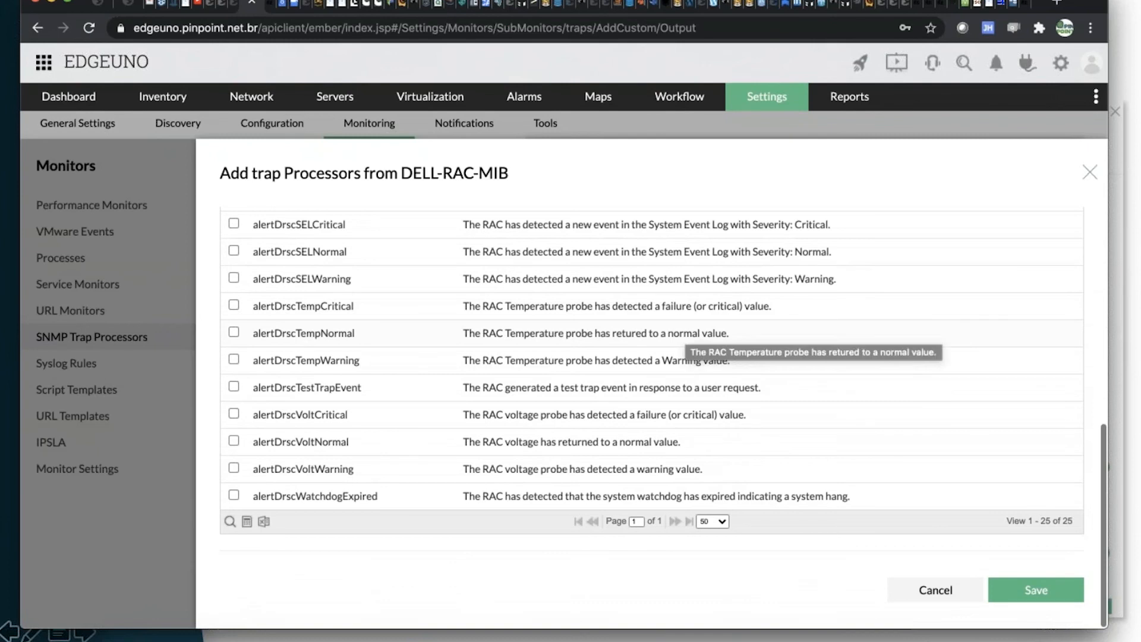
{"action": "scroll", "coordinate": [683, 345], "scroll_direction": "up", "scroll_amount": 4}
{"action": "scroll", "coordinate": [654, 416], "scroll_direction": "up", "scroll_amount": 3}
{"action": "scroll", "coordinate": [654, 416], "scroll_direction": "down", "scroll_amount": 8}
{"action": "scroll", "coordinate": [654, 416], "scroll_direction": "down", "scroll_amount": 2}
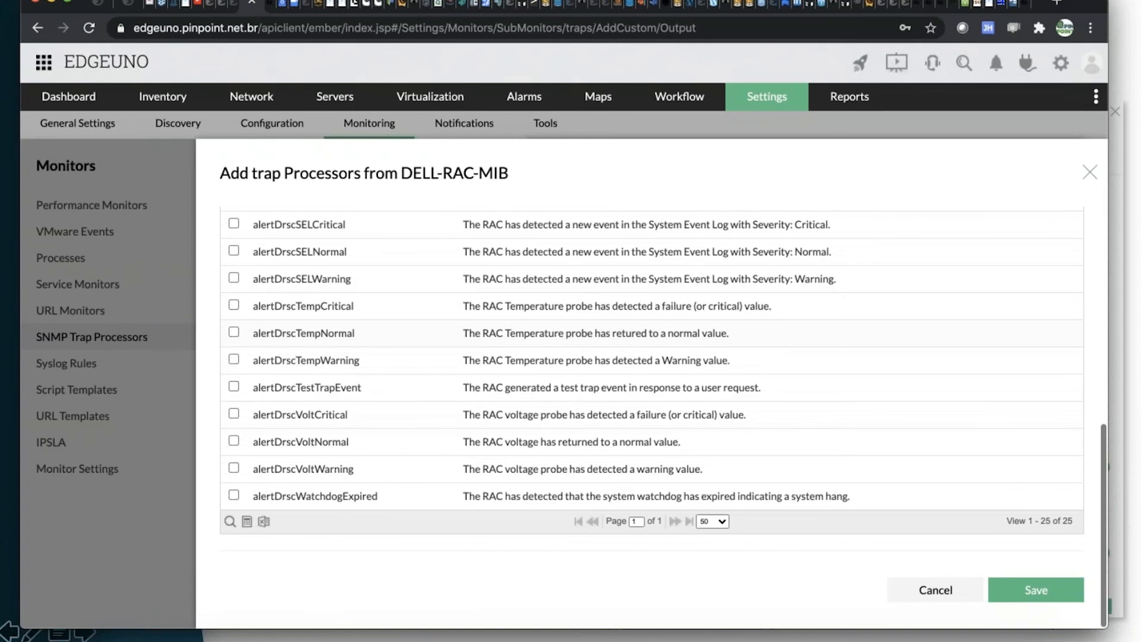
{"action": "scroll", "coordinate": [654, 416], "scroll_direction": "down", "scroll_amount": 1}
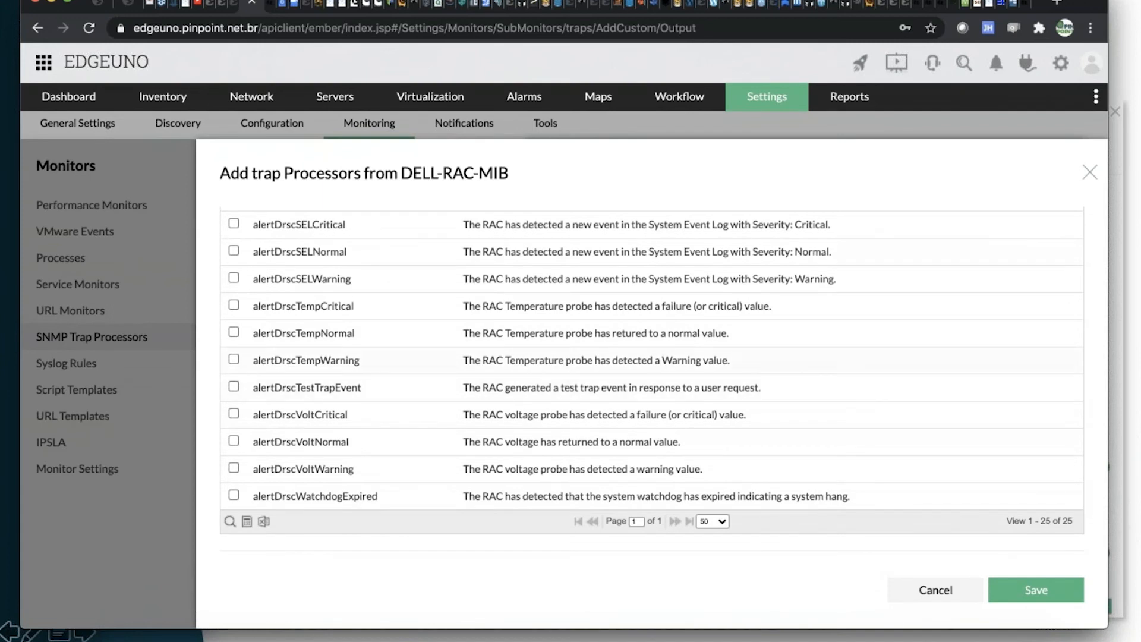
{"action": "scroll", "coordinate": [568, 347], "scroll_direction": "up", "scroll_amount": 2}
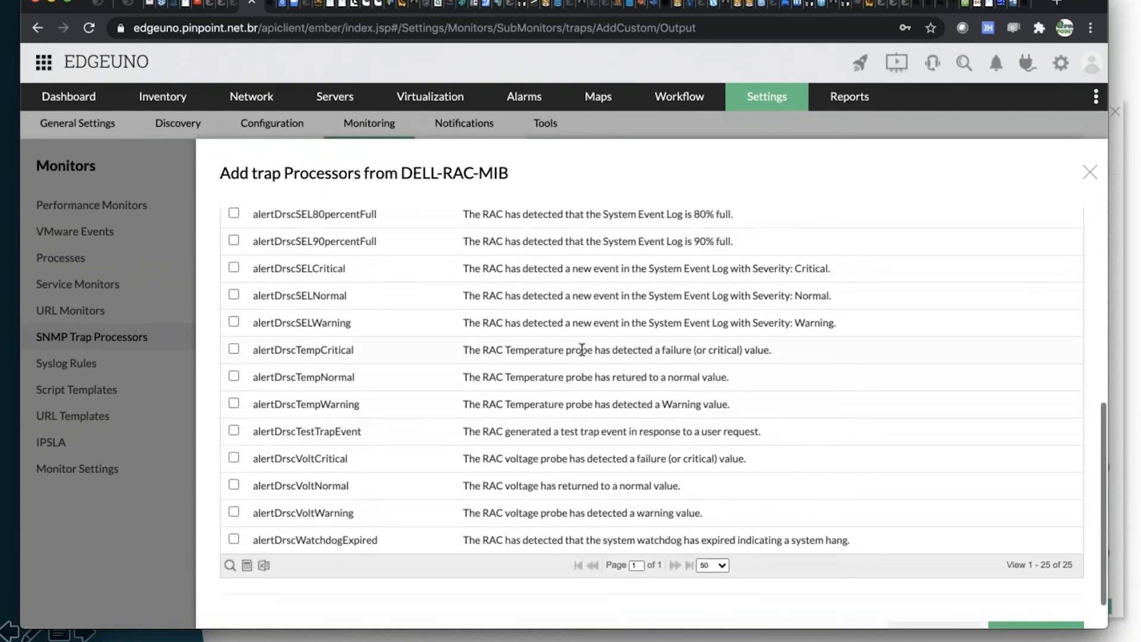
{"action": "scroll", "coordinate": [592, 351], "scroll_direction": "up", "scroll_amount": 1}
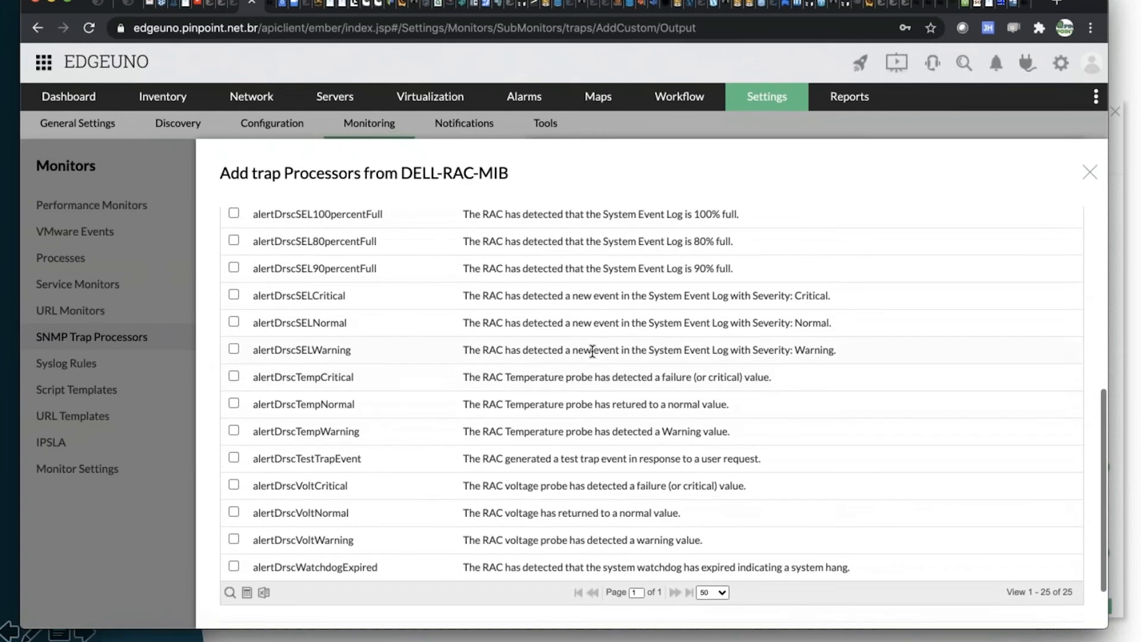
{"action": "scroll", "coordinate": [581, 331], "scroll_direction": "up", "scroll_amount": 1}
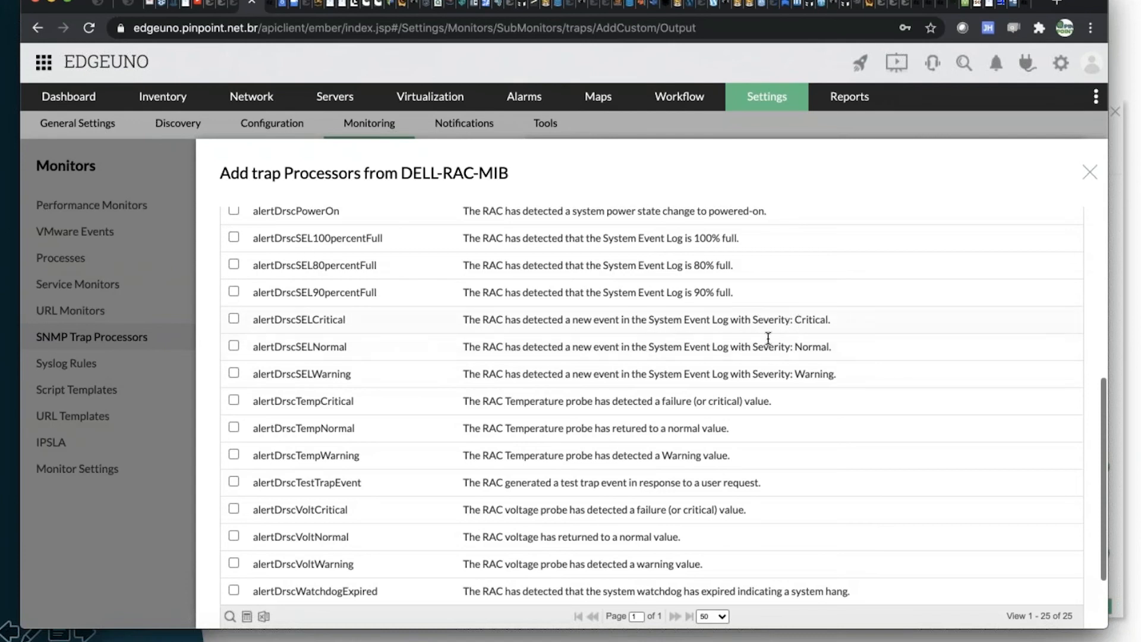
Add trap processors from DELL-RAC-MIB for alertDrscTempCritical, alertDrscSELCritical and alertDrscVoltCritical, and save the selection.
{"action": "scroll", "coordinate": [684, 297], "scroll_direction": "up", "scroll_amount": 3}
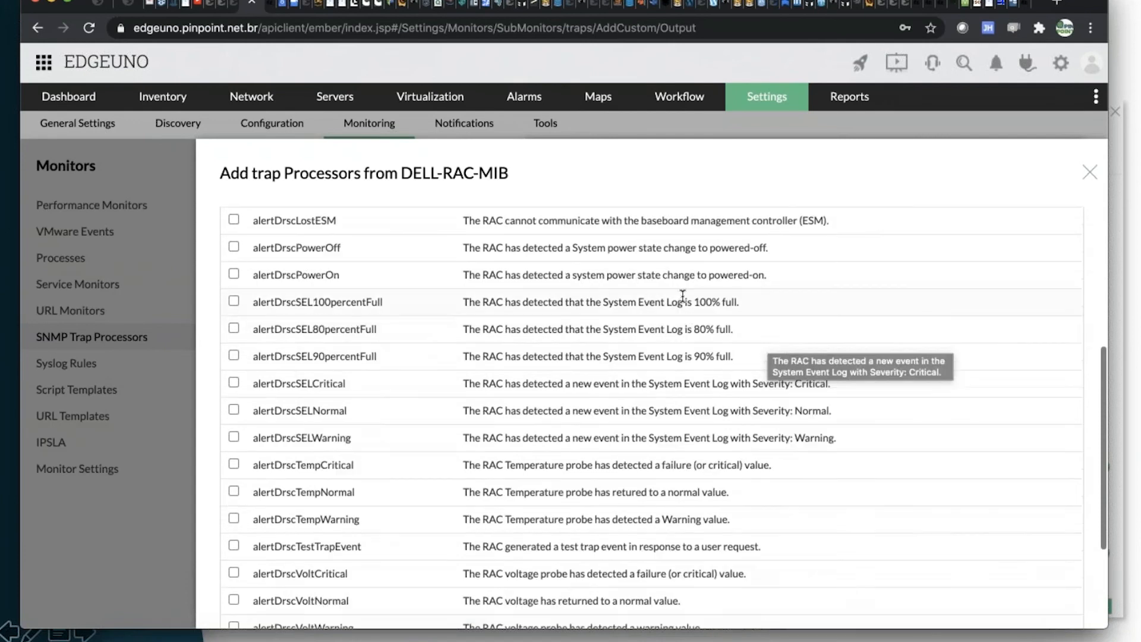
{"action": "scroll", "coordinate": [708, 290], "scroll_direction": "up", "scroll_amount": 3}
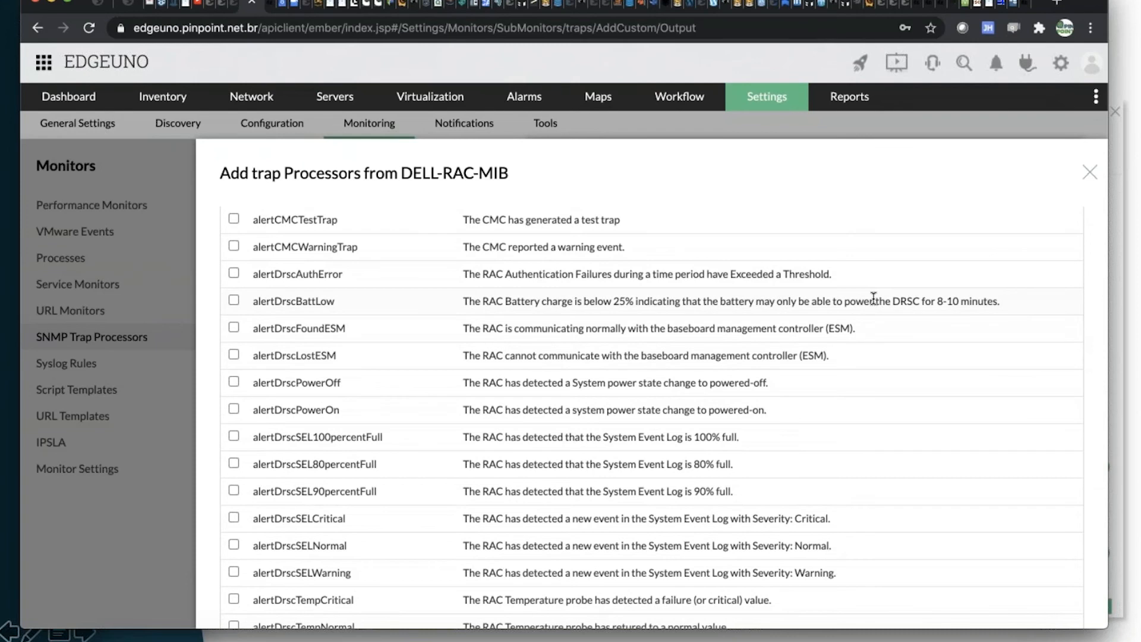
{"action": "scroll", "coordinate": [807, 332], "scroll_direction": "up", "scroll_amount": 1}
{"action": "scroll", "coordinate": [807, 332], "scroll_direction": "up", "scroll_amount": 1}
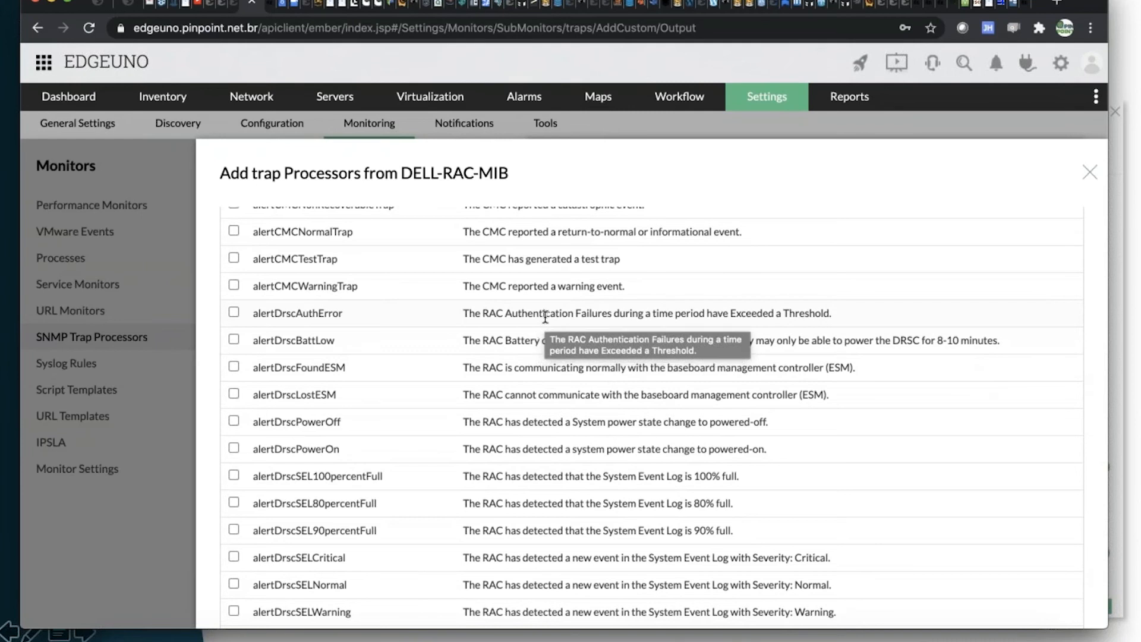
{"action": "scroll", "coordinate": [546, 318], "scroll_direction": "up", "scroll_amount": 3}
{"action": "scroll", "coordinate": [545, 317], "scroll_direction": "down", "scroll_amount": 3}
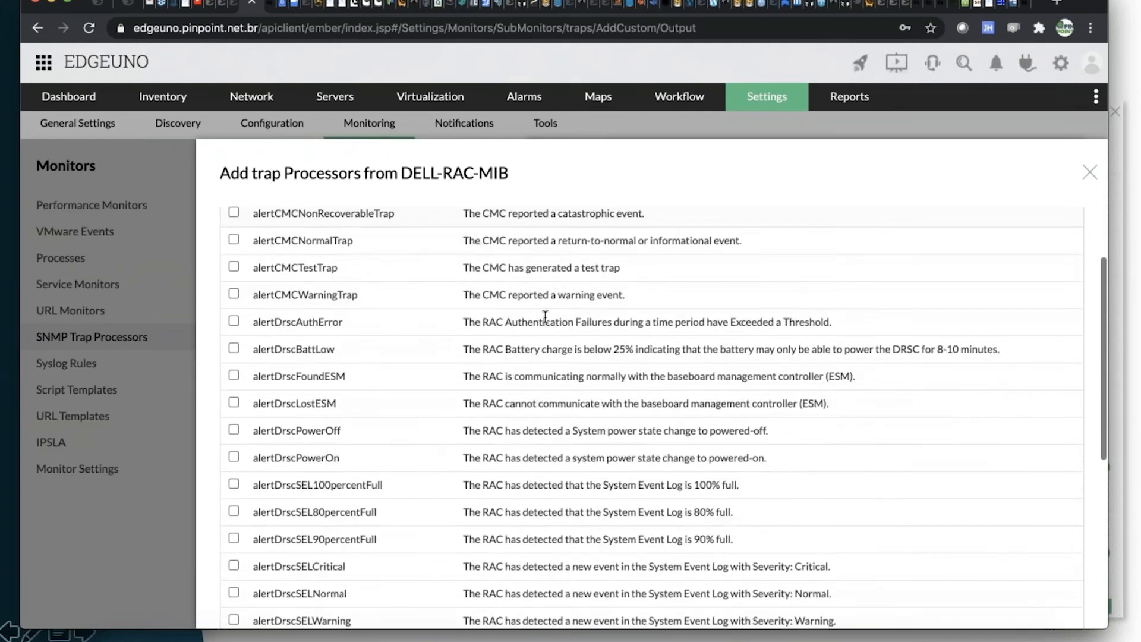
{"action": "scroll", "coordinate": [545, 316], "scroll_direction": "down", "scroll_amount": 5}
{"action": "left_click", "coordinate": [232, 315]}
{"action": "left_click", "coordinate": [233, 236]}
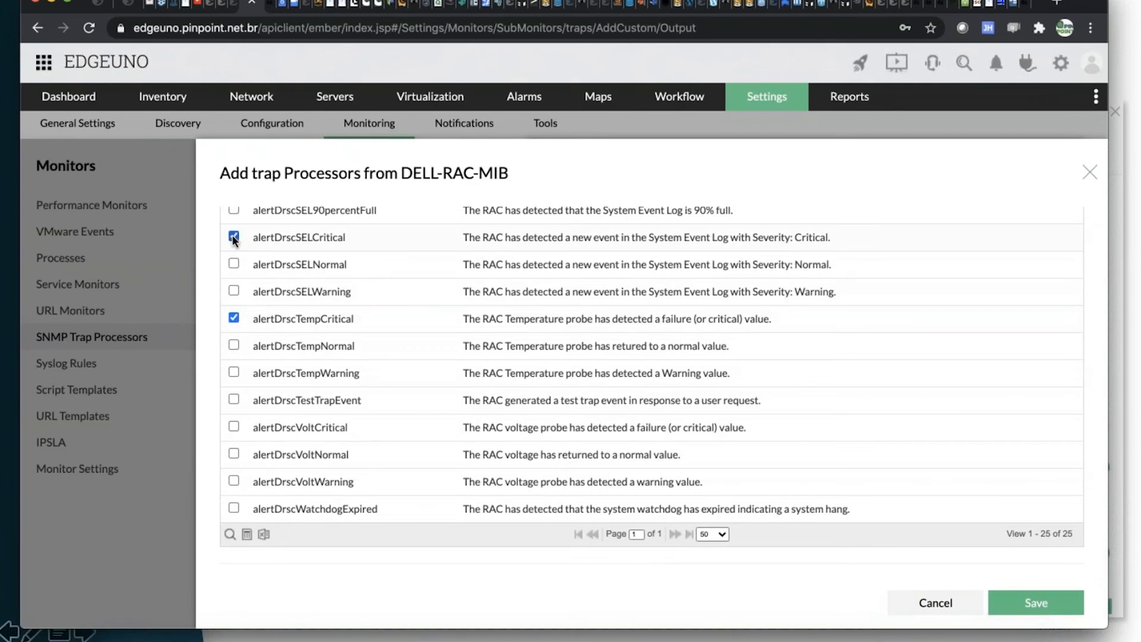
{"action": "left_click", "coordinate": [232, 426]}
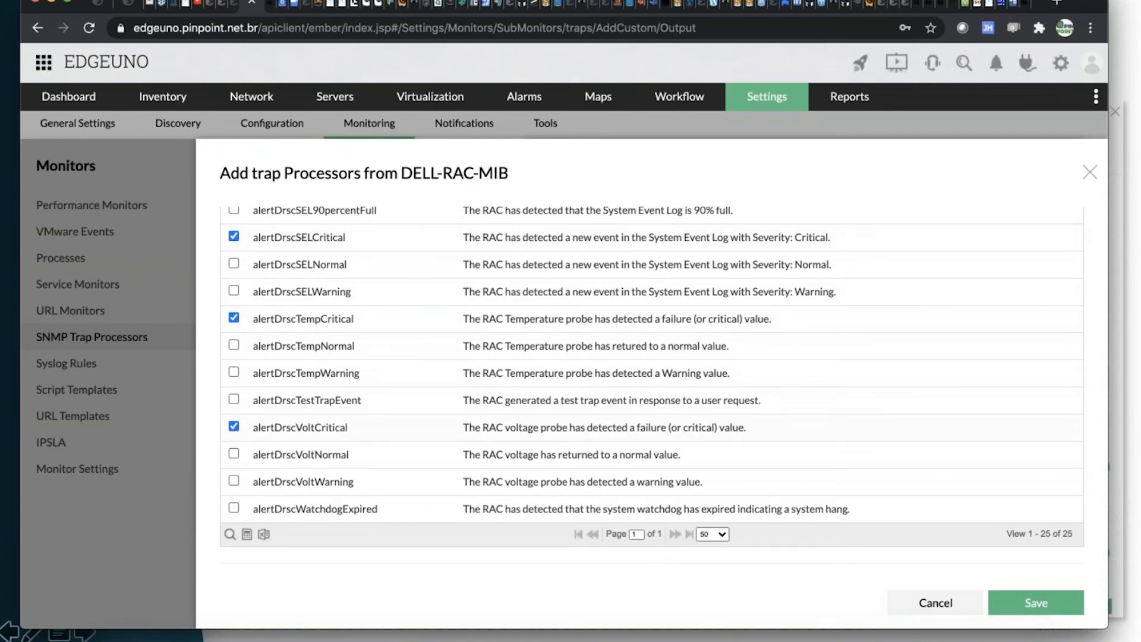
{"action": "left_click", "coordinate": [1047, 602]}
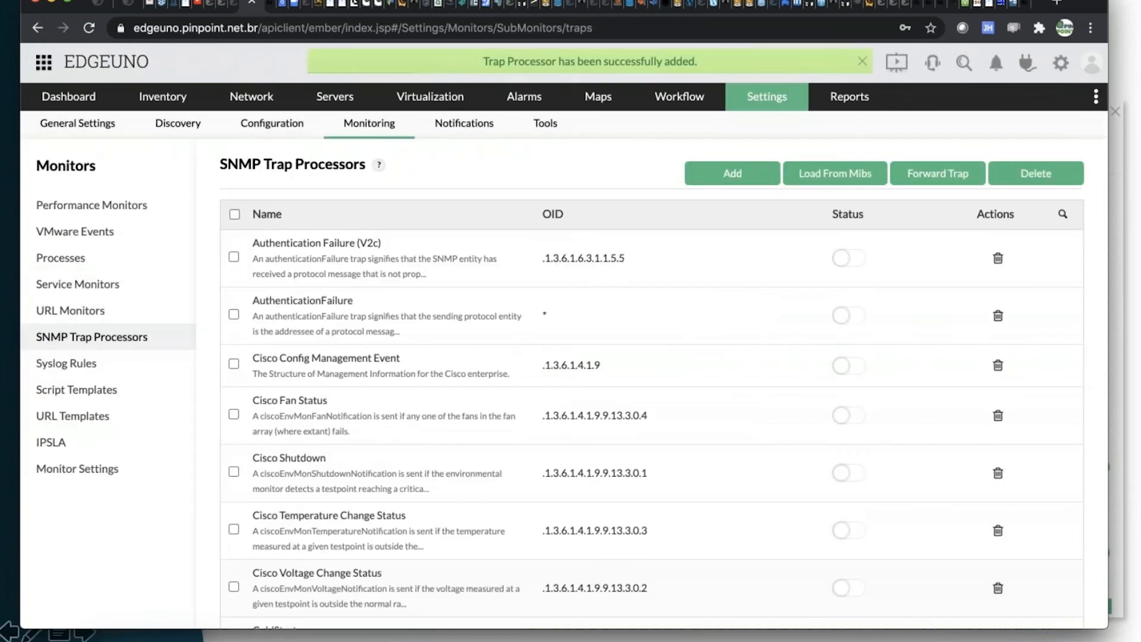
Open the DELL-RAC-MIB_alertDrscSELCritical trap processor and review its generic type, trap OID, severity, source and message.
{"action": "scroll", "coordinate": [712, 433], "scroll_direction": "down", "scroll_amount": 9}
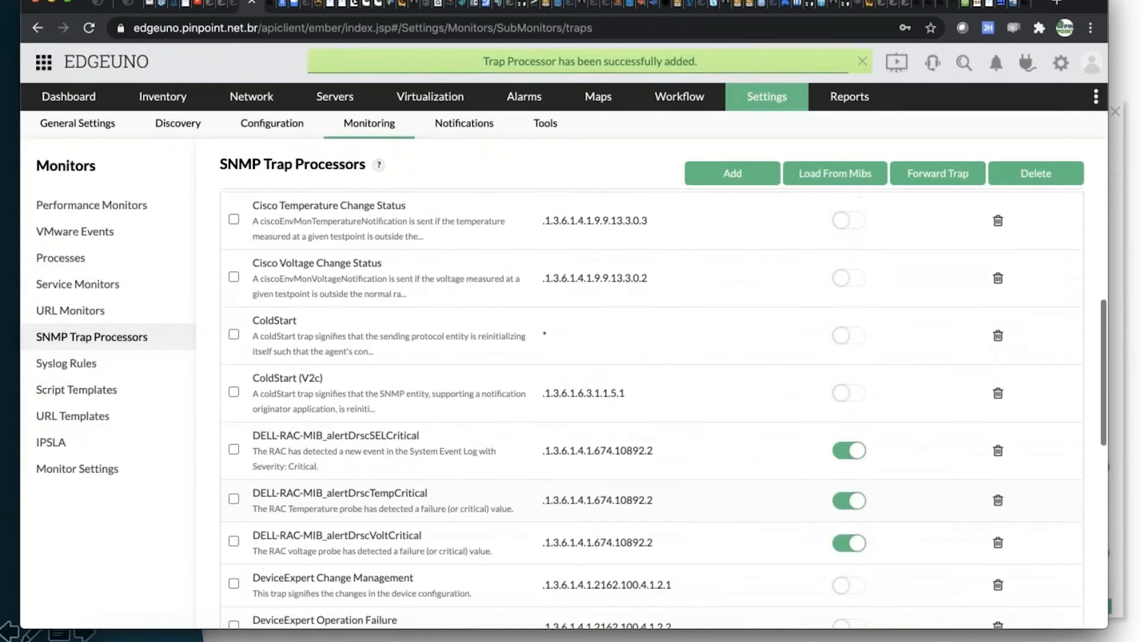
{"action": "scroll", "coordinate": [712, 434], "scroll_direction": "up", "scroll_amount": 2}
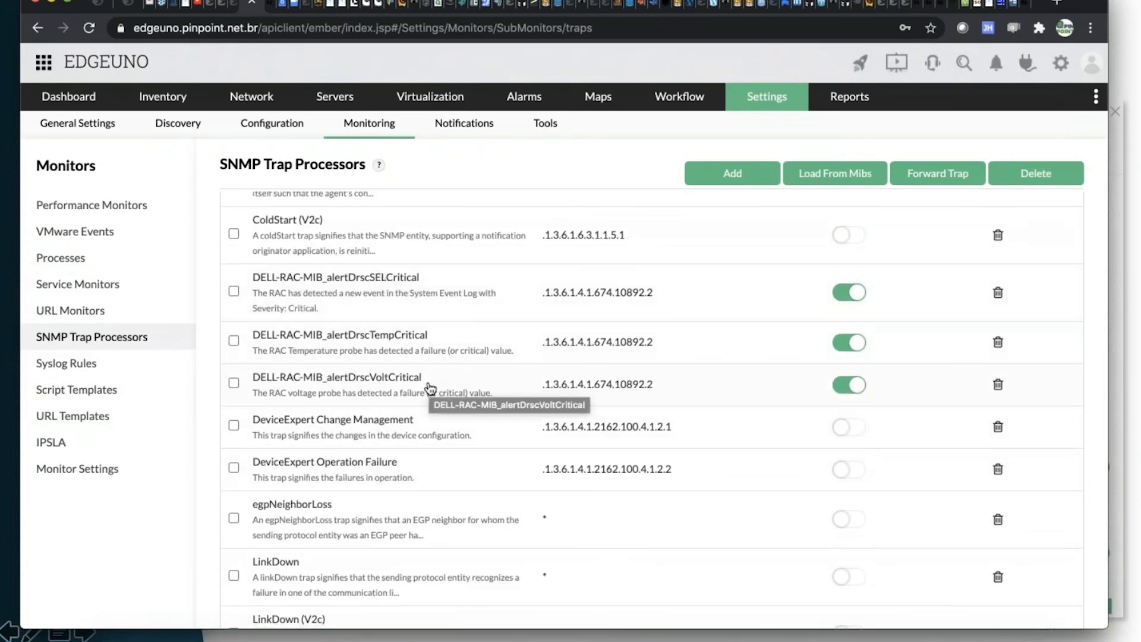
{"action": "left_click", "coordinate": [332, 290]}
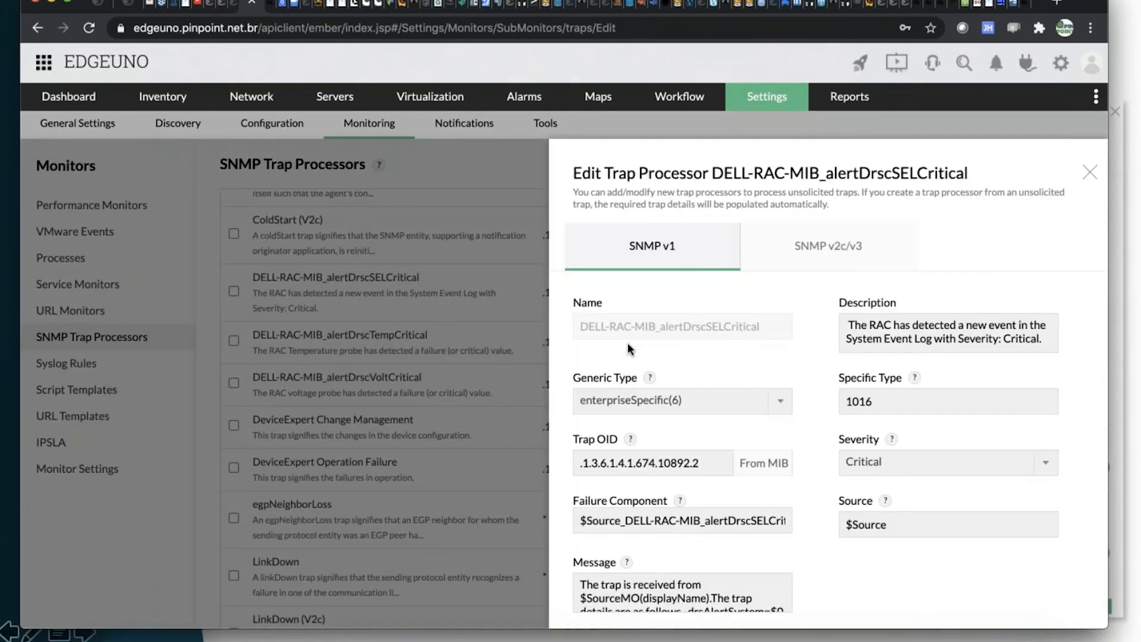
{"action": "scroll", "coordinate": [670, 323], "scroll_direction": "down", "scroll_amount": 4}
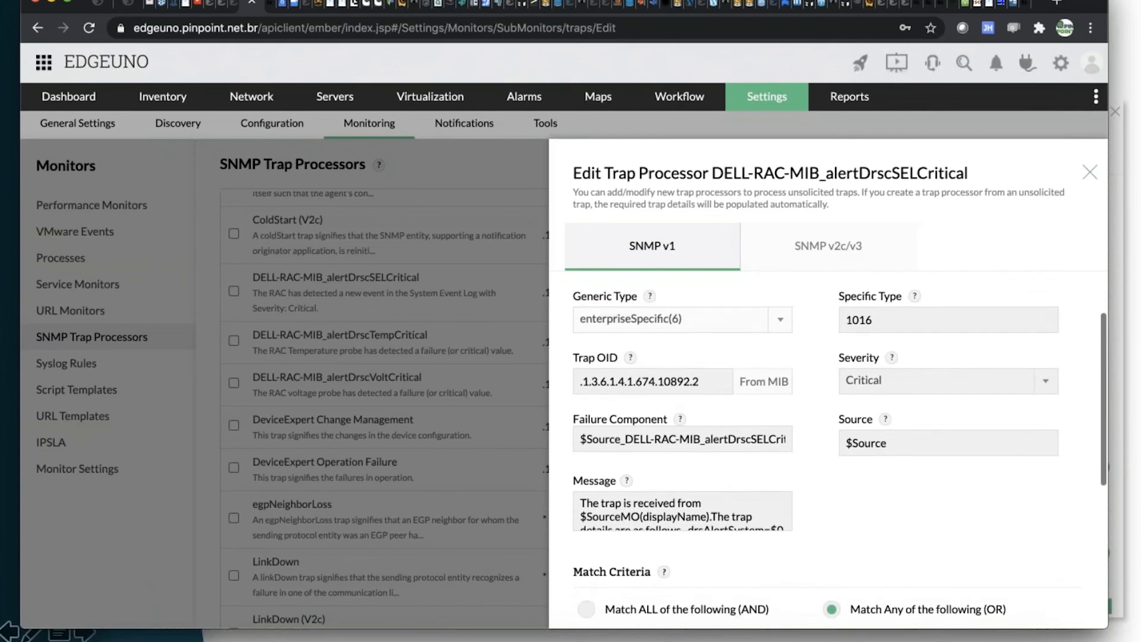
{"action": "scroll", "coordinate": [840, 416], "scroll_direction": "down", "scroll_amount": 2}
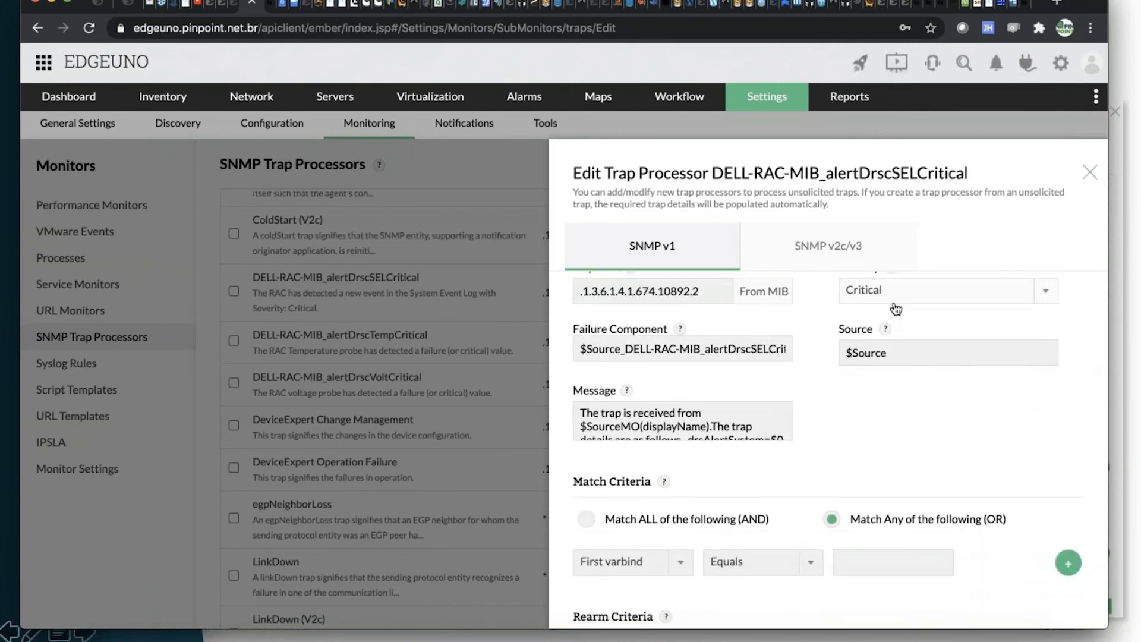
{"action": "scroll", "coordinate": [830, 426], "scroll_direction": "down", "scroll_amount": 3}
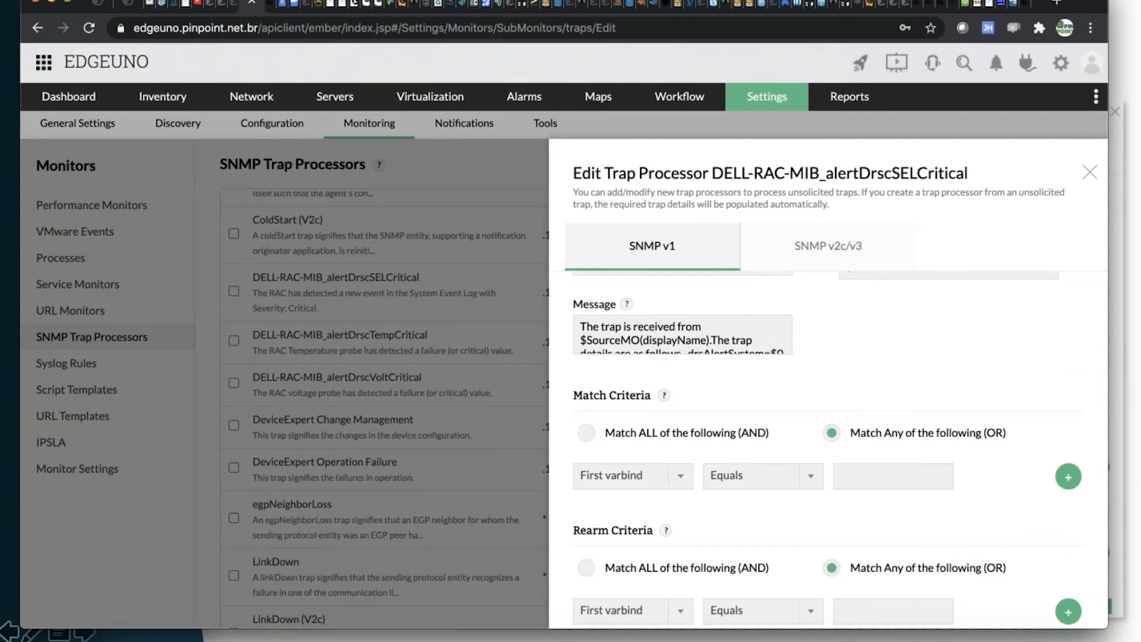
Examine the varbind choices in the processor's match criteria and close the processor without changing anything.
{"action": "scroll", "coordinate": [828, 416], "scroll_direction": "down", "scroll_amount": 4}
{"action": "left_click", "coordinate": [679, 365]}
{"action": "scroll", "coordinate": [644, 466], "scroll_direction": "down", "scroll_amount": 5}
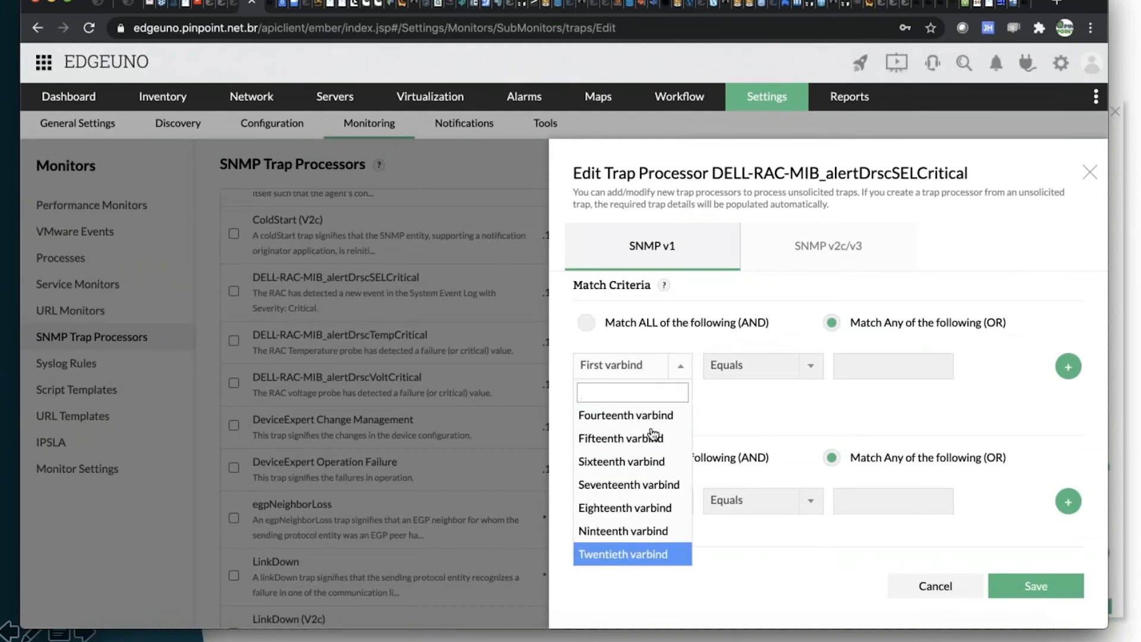
{"action": "left_click", "coordinate": [762, 395]}
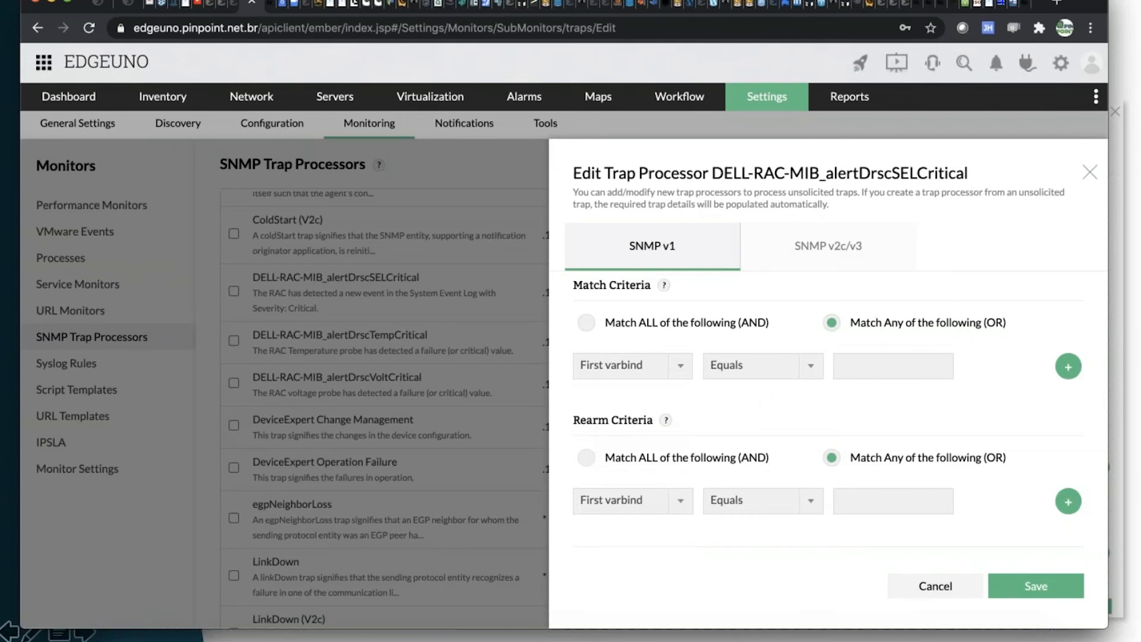
{"action": "scroll", "coordinate": [828, 446], "scroll_direction": "up", "scroll_amount": 5}
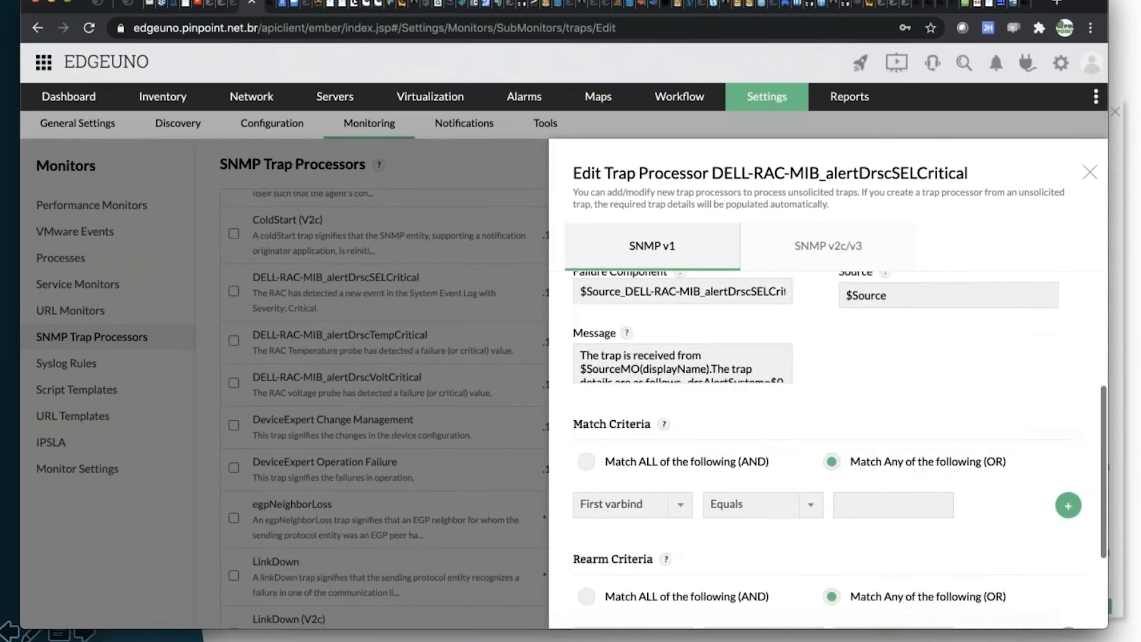
{"action": "scroll", "coordinate": [811, 495], "scroll_direction": "down", "scroll_amount": 1}
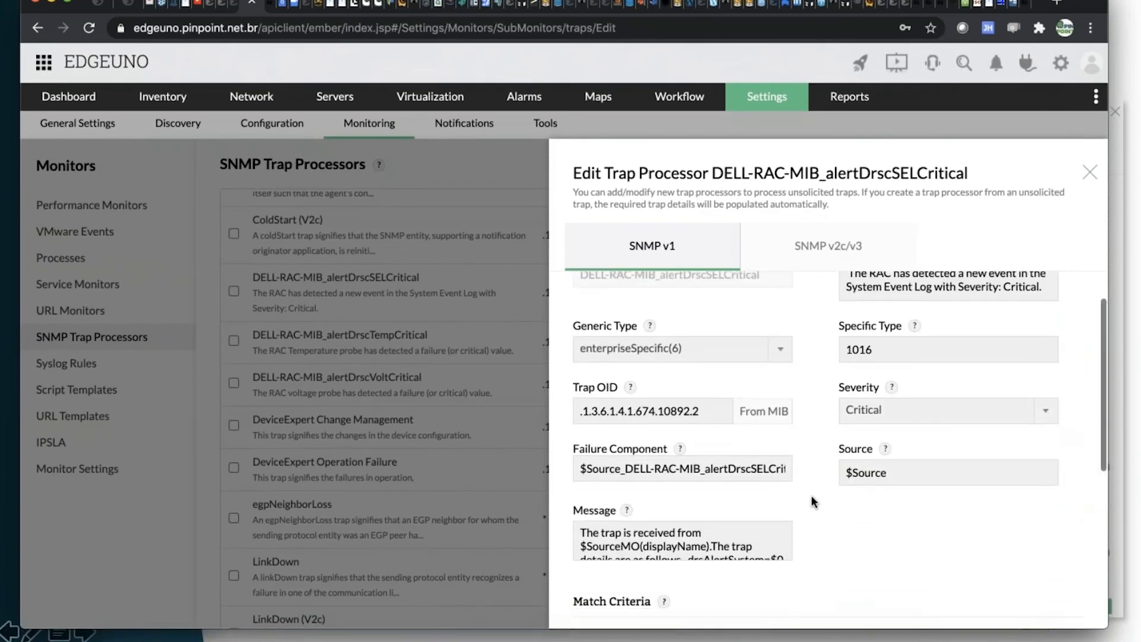
{"action": "left_click", "coordinate": [1091, 173]}
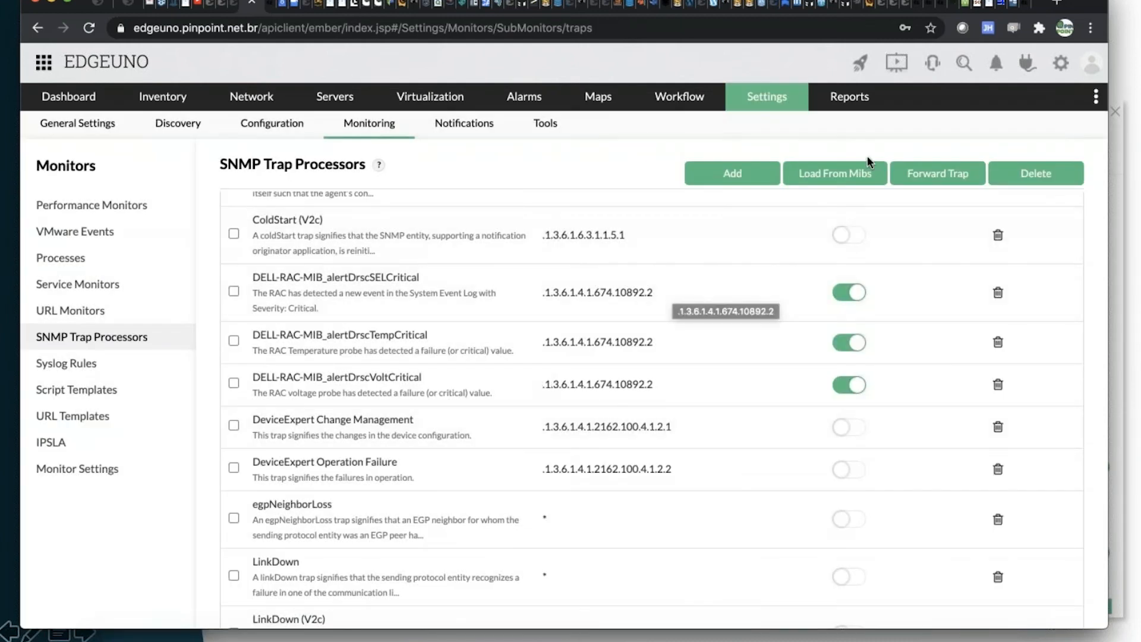
Look through the traps JUNIPER-MIB offers for loading as trap processors, and leave without adding any.
{"action": "left_click", "coordinate": [840, 185]}
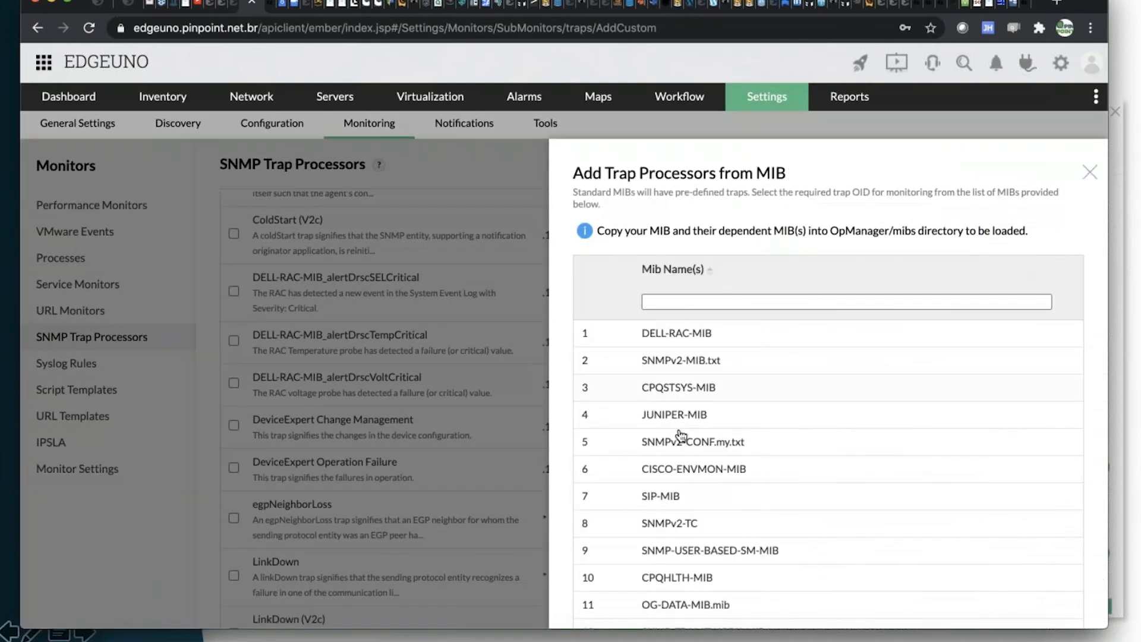
{"action": "left_click", "coordinate": [685, 421]}
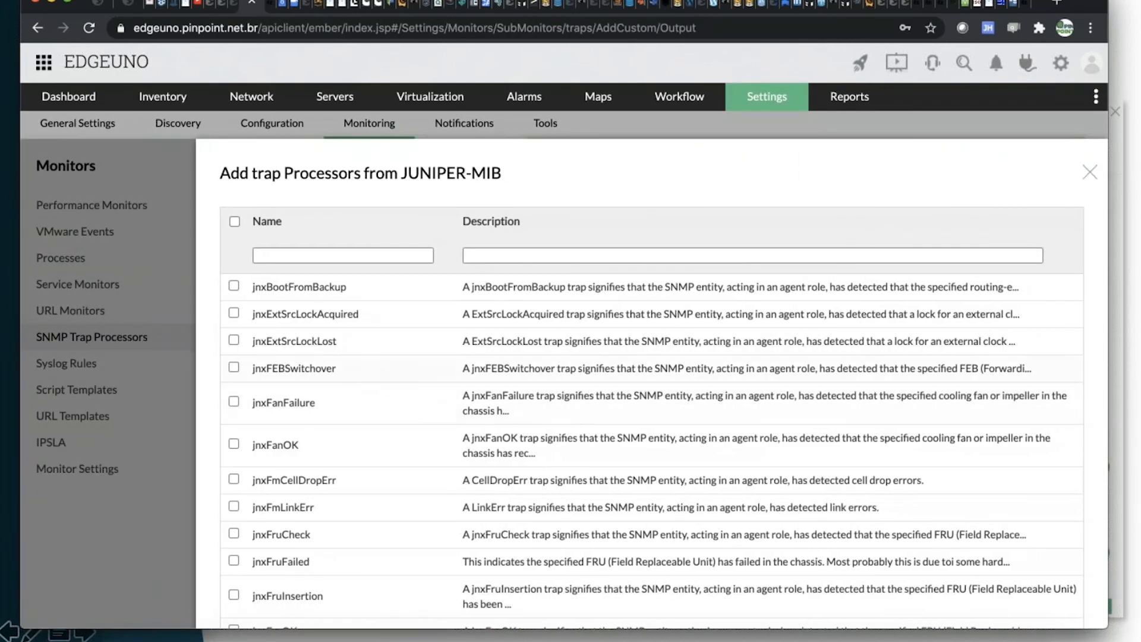
{"action": "scroll", "coordinate": [652, 416], "scroll_direction": "down", "scroll_amount": 8}
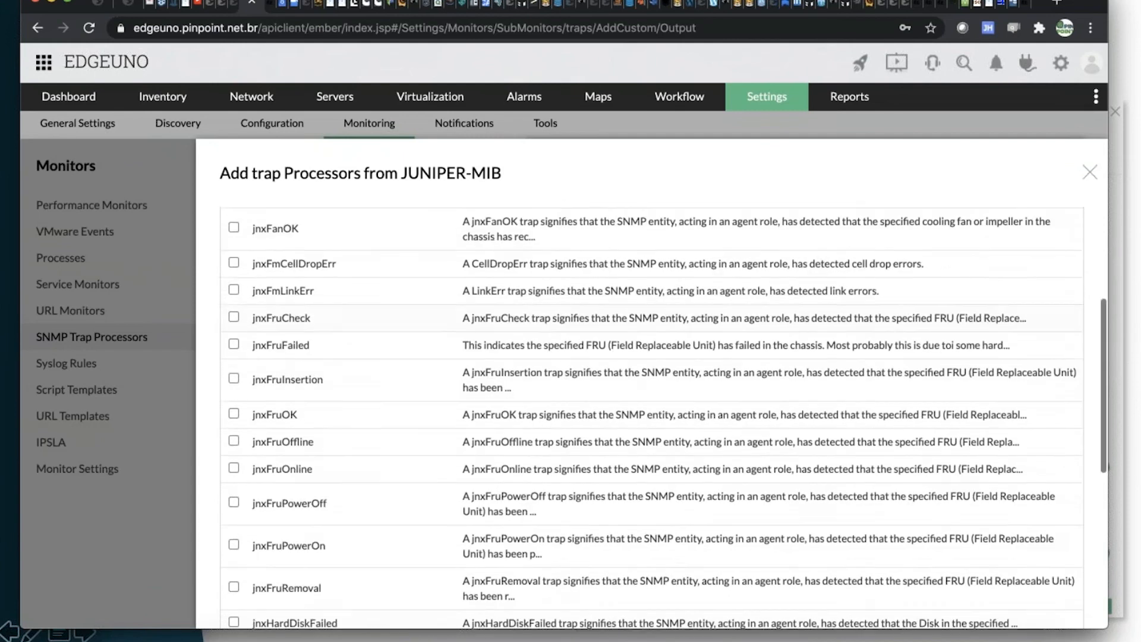
{"action": "scroll", "coordinate": [651, 416], "scroll_direction": "down", "scroll_amount": 4}
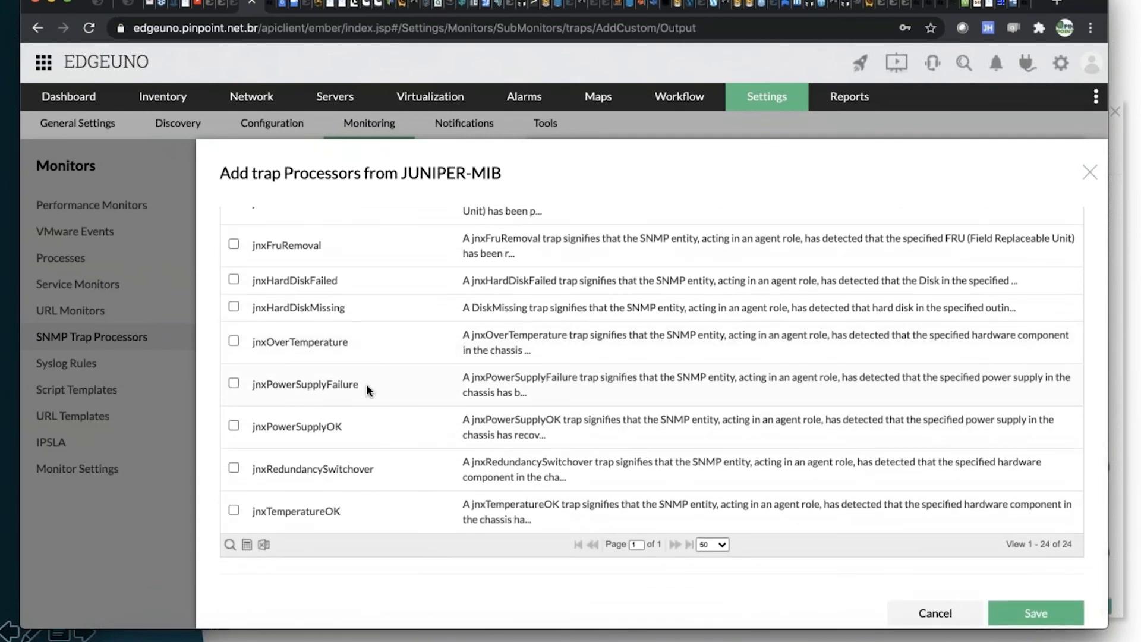
{"action": "scroll", "coordinate": [366, 384], "scroll_direction": "up", "scroll_amount": 3}
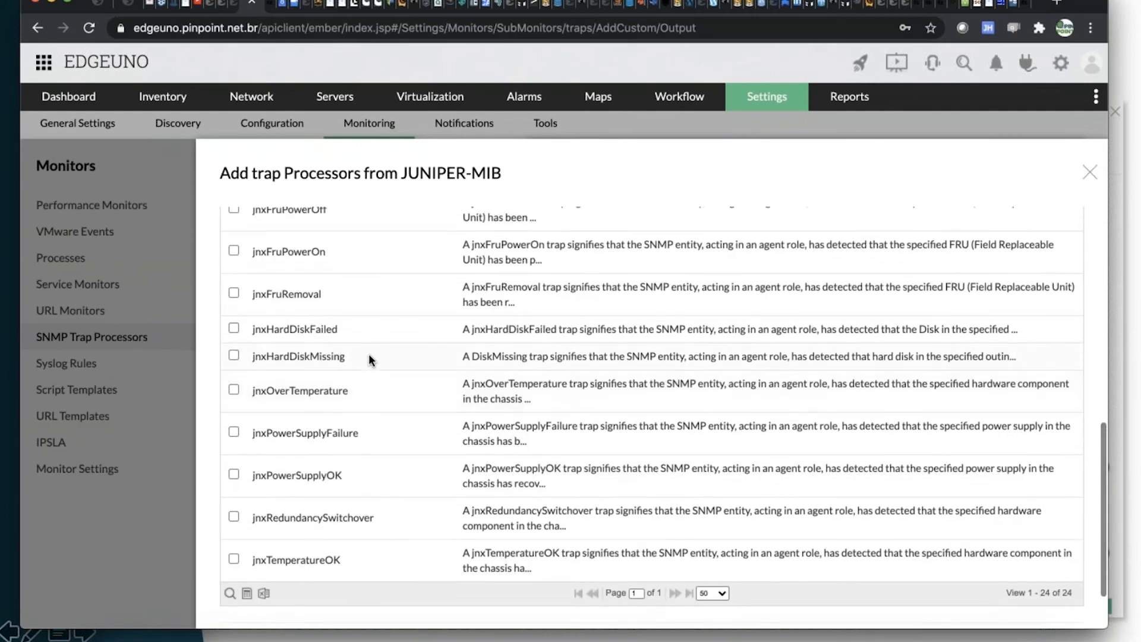
{"action": "scroll", "coordinate": [361, 367], "scroll_direction": "up", "scroll_amount": 2}
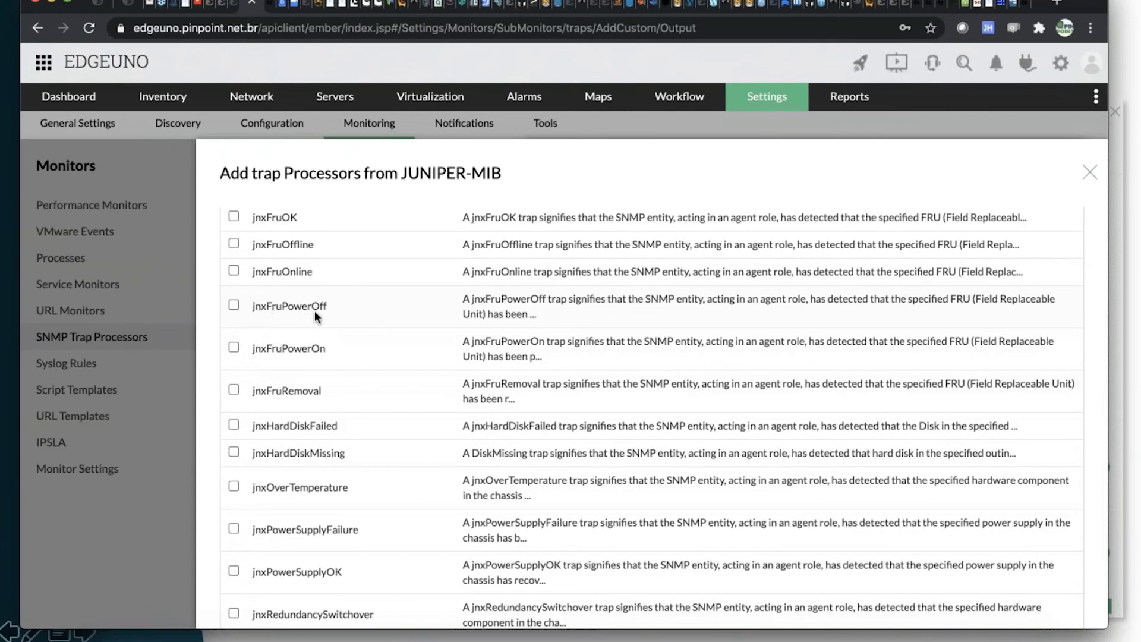
{"action": "scroll", "coordinate": [324, 326], "scroll_direction": "up", "scroll_amount": 3}
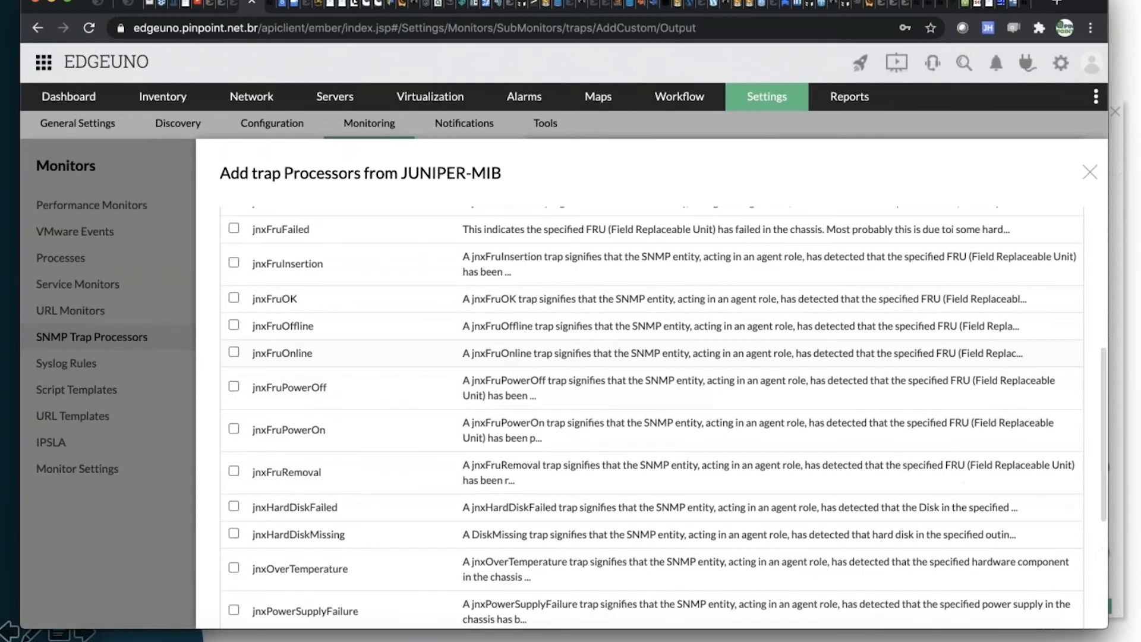
{"action": "scroll", "coordinate": [323, 327], "scroll_direction": "up", "scroll_amount": 3}
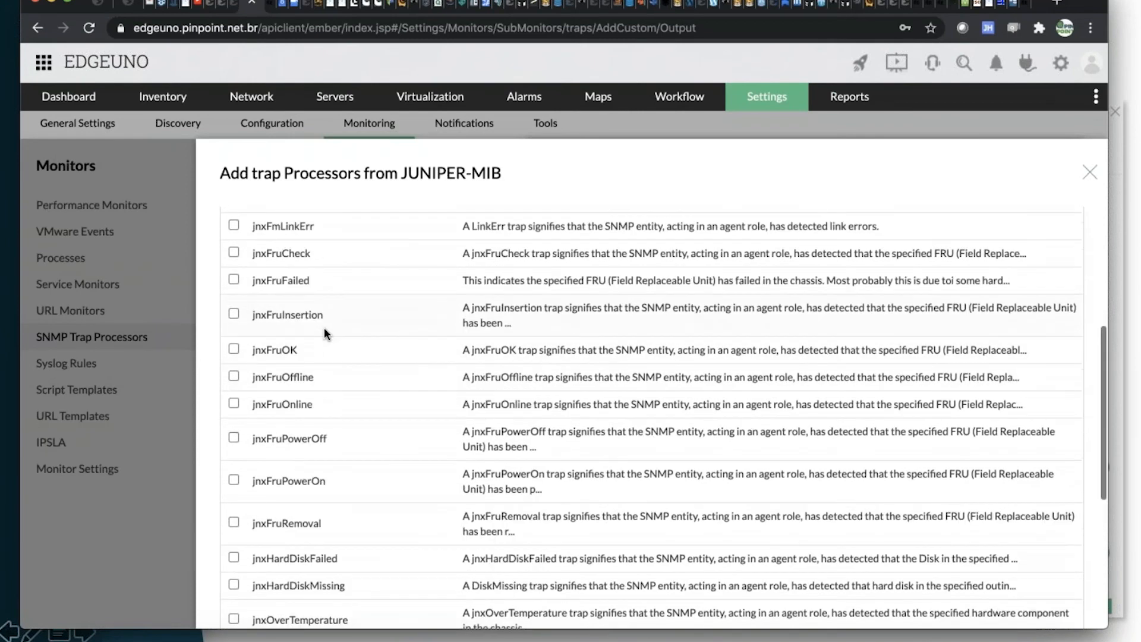
{"action": "scroll", "coordinate": [323, 321], "scroll_direction": "up", "scroll_amount": 3}
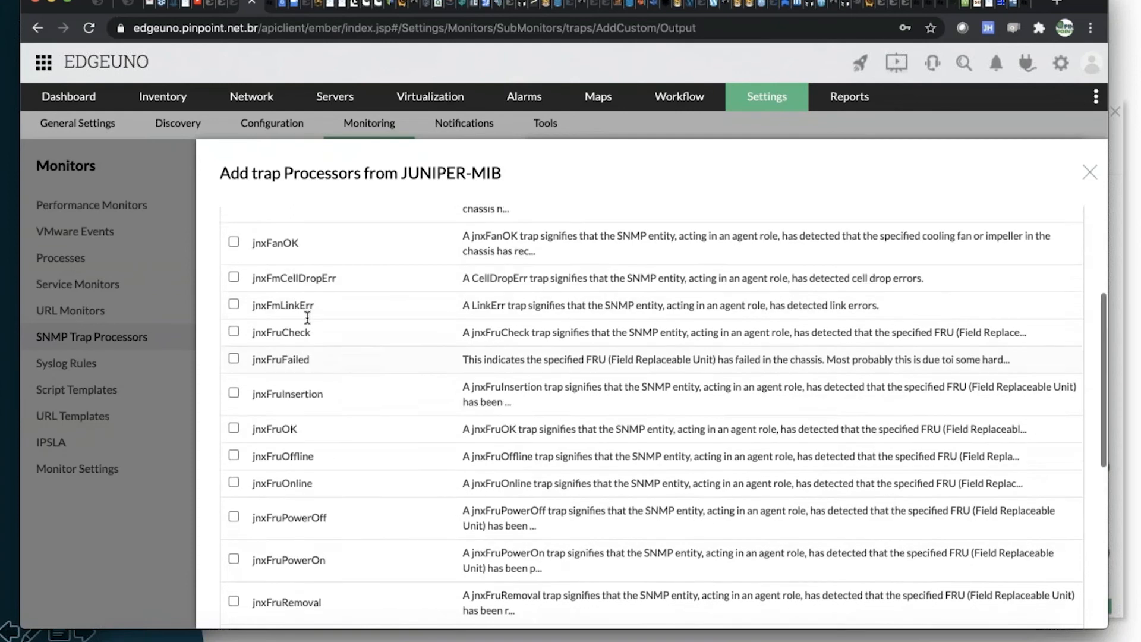
{"action": "scroll", "coordinate": [323, 319], "scroll_direction": "up", "scroll_amount": 1}
{"action": "left_click", "coordinate": [330, 306]}
{"action": "scroll", "coordinate": [334, 284], "scroll_direction": "up", "scroll_amount": 4}
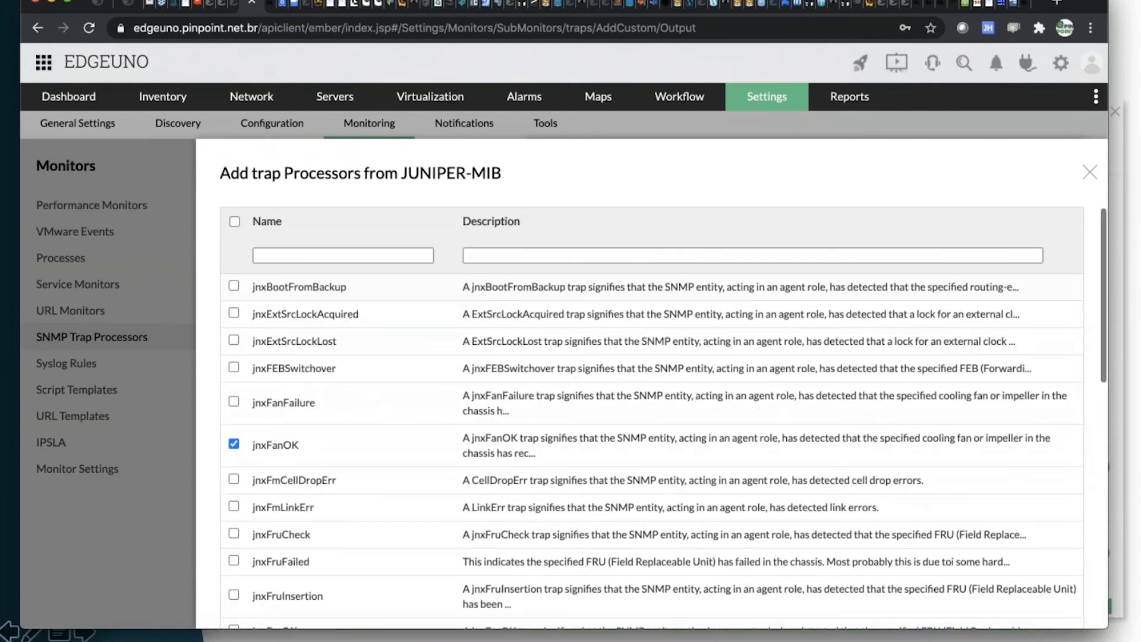
{"action": "left_click", "coordinate": [1091, 174]}
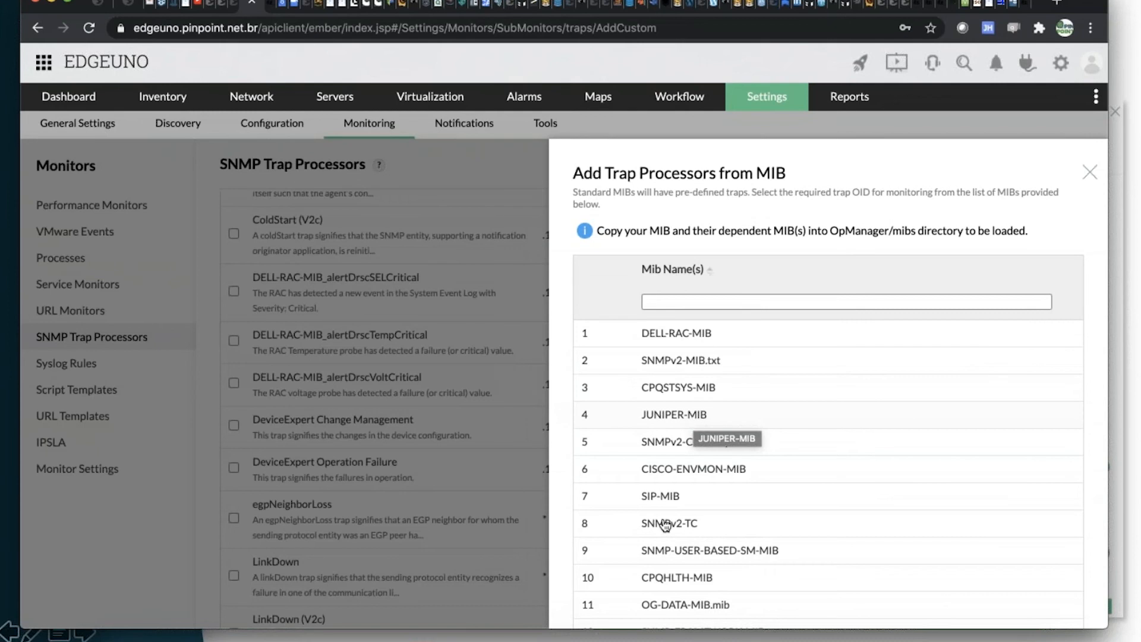
View the traps offered by CISCO-ENVMON-MIB and return to the MIB list without adding any.
{"action": "left_click", "coordinate": [699, 476]}
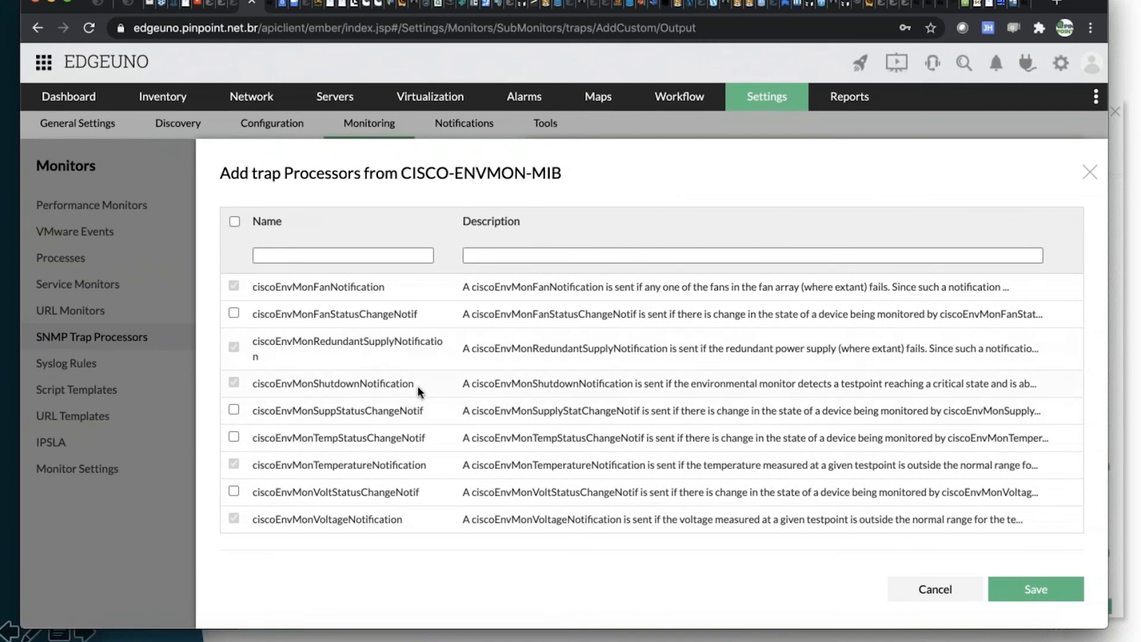
{"action": "left_click", "coordinate": [931, 594]}
Look through the traps offered by CPQHLTH-MIB, and return to browse the other MIBs available for loading.
{"action": "scroll", "coordinate": [721, 466], "scroll_direction": "down", "scroll_amount": 3}
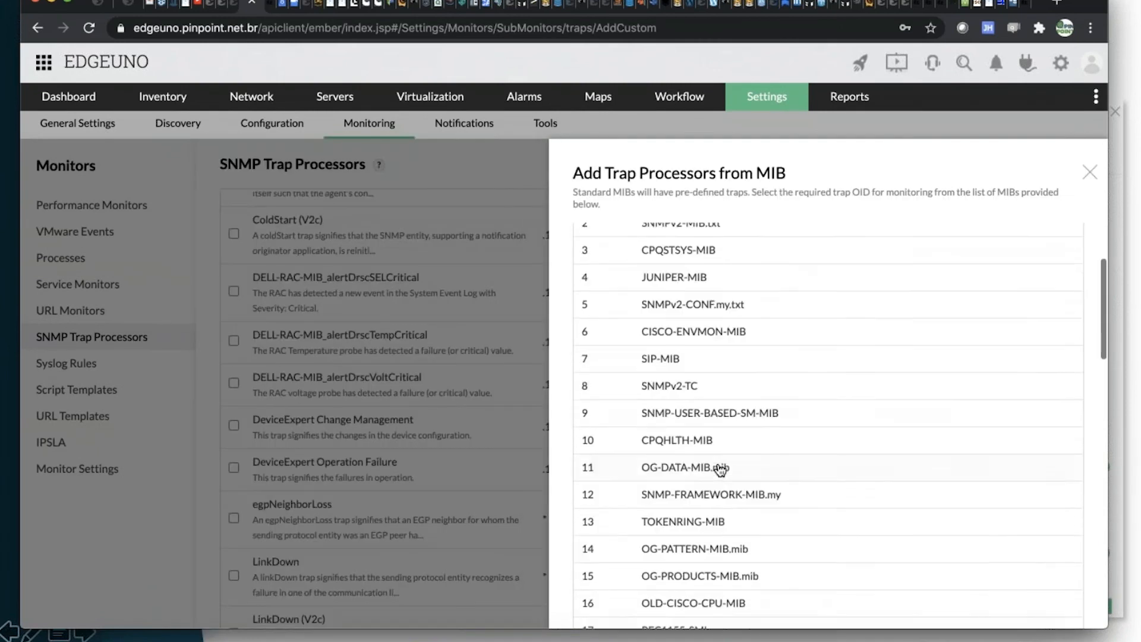
{"action": "scroll", "coordinate": [721, 469], "scroll_direction": "down", "scroll_amount": 5}
{"action": "left_click", "coordinate": [697, 287]}
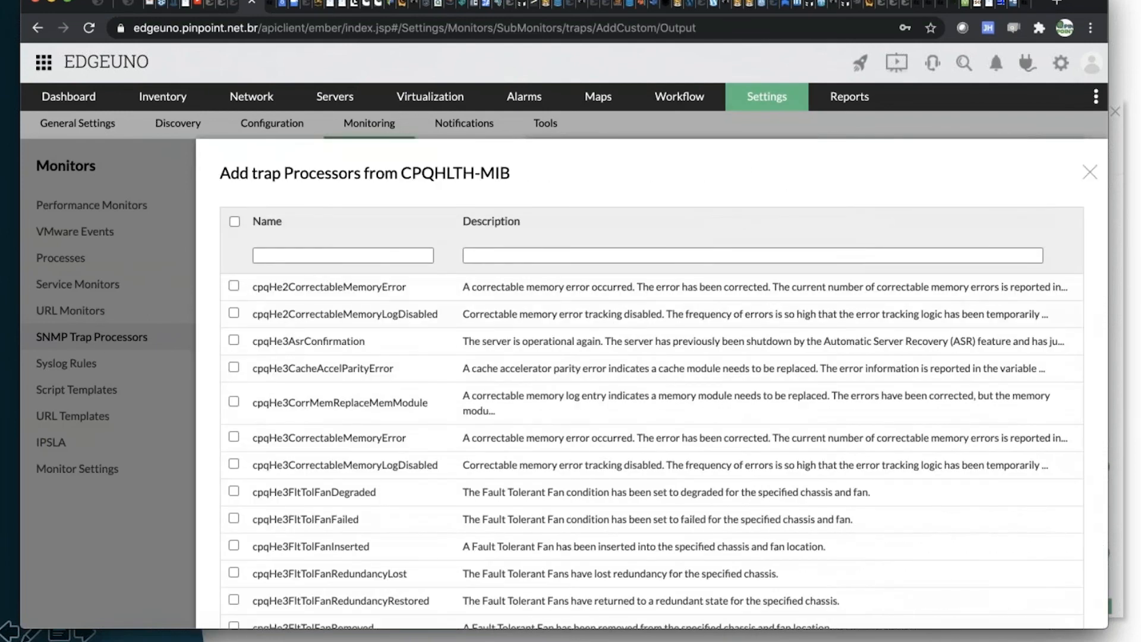
{"action": "scroll", "coordinate": [652, 416], "scroll_direction": "down", "scroll_amount": 10}
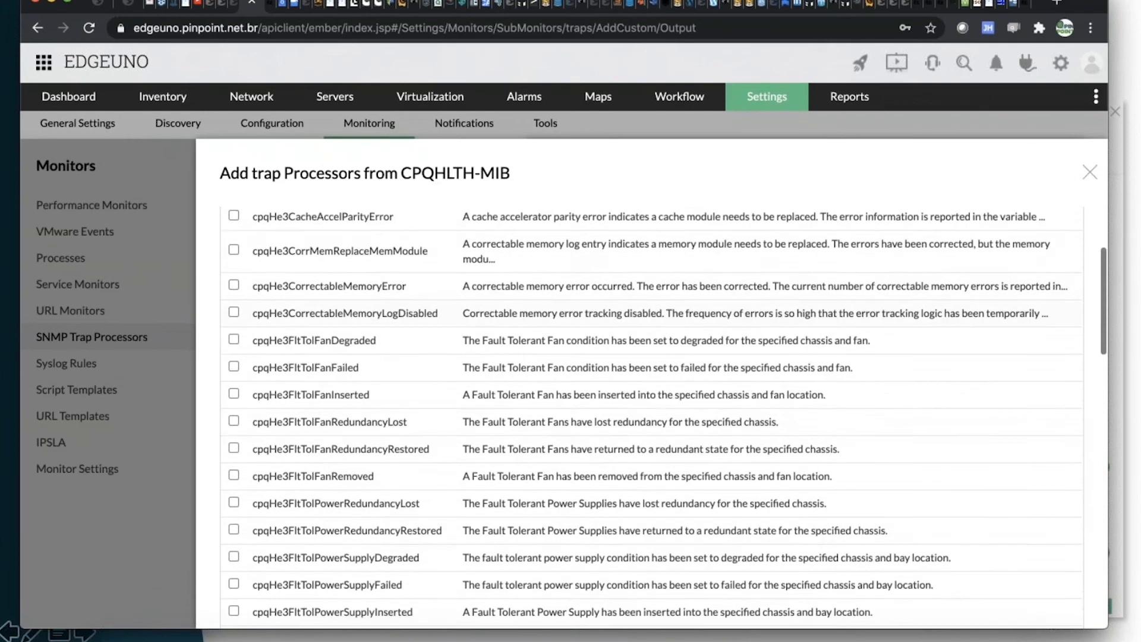
{"action": "scroll", "coordinate": [885, 311], "scroll_direction": "down", "scroll_amount": 3}
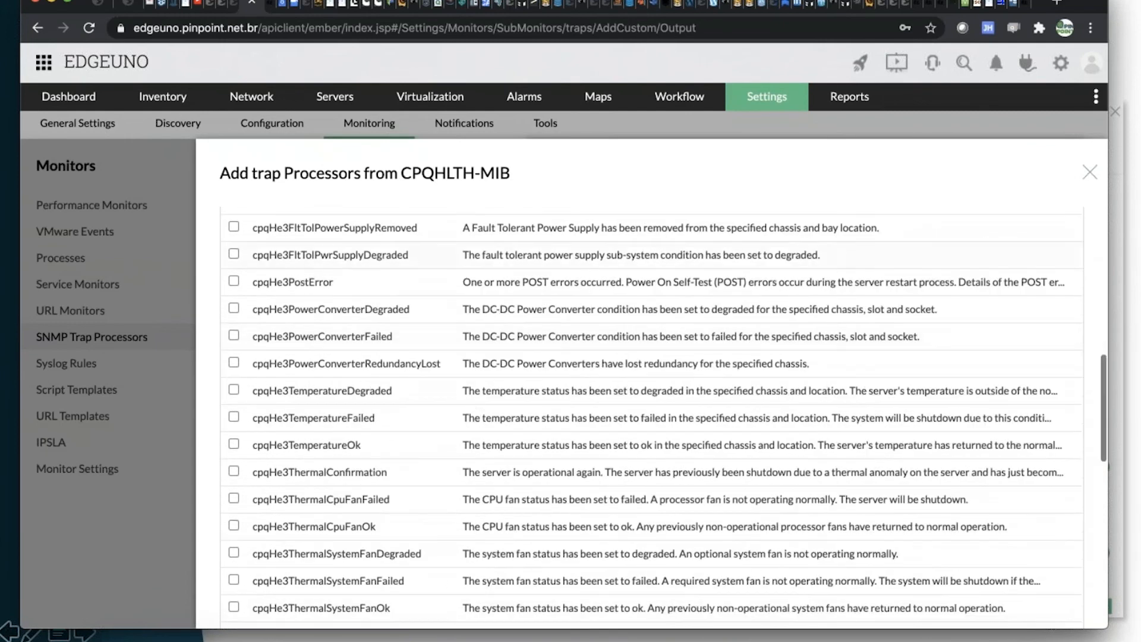
{"action": "scroll", "coordinate": [753, 381], "scroll_direction": "down", "scroll_amount": 10}
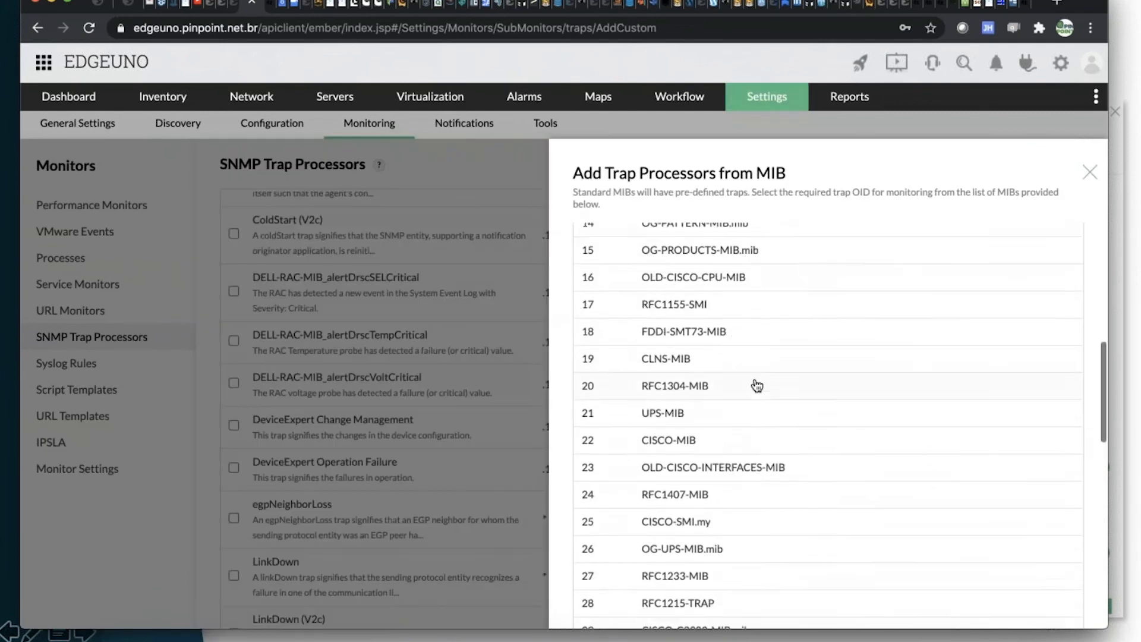
{"action": "scroll", "coordinate": [756, 386], "scroll_direction": "down", "scroll_amount": 8}
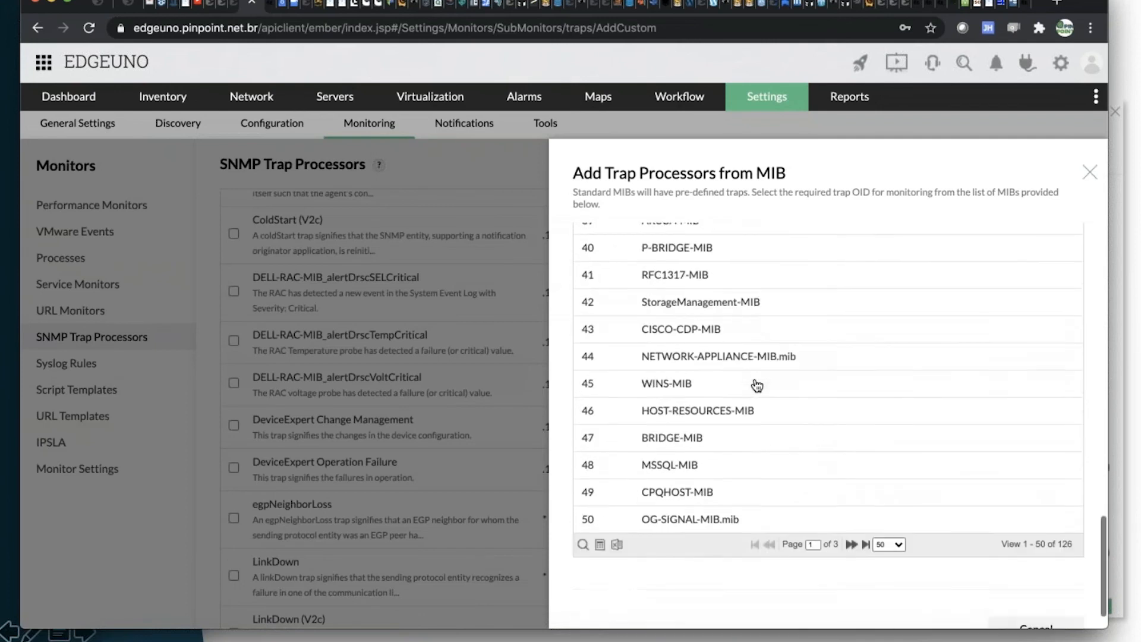
Add the alertArrayDiskFailure trap from StorageManagement-MIB as a new SNMP trap processor.
{"action": "scroll", "coordinate": [757, 385], "scroll_direction": "up", "scroll_amount": 2}
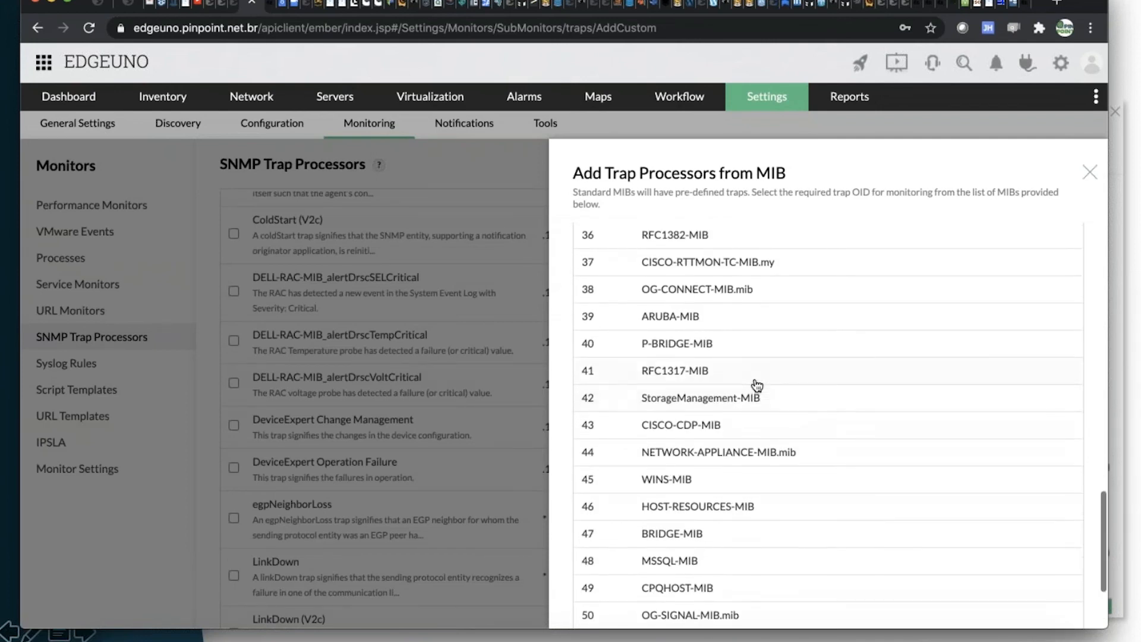
{"action": "left_click", "coordinate": [721, 406]}
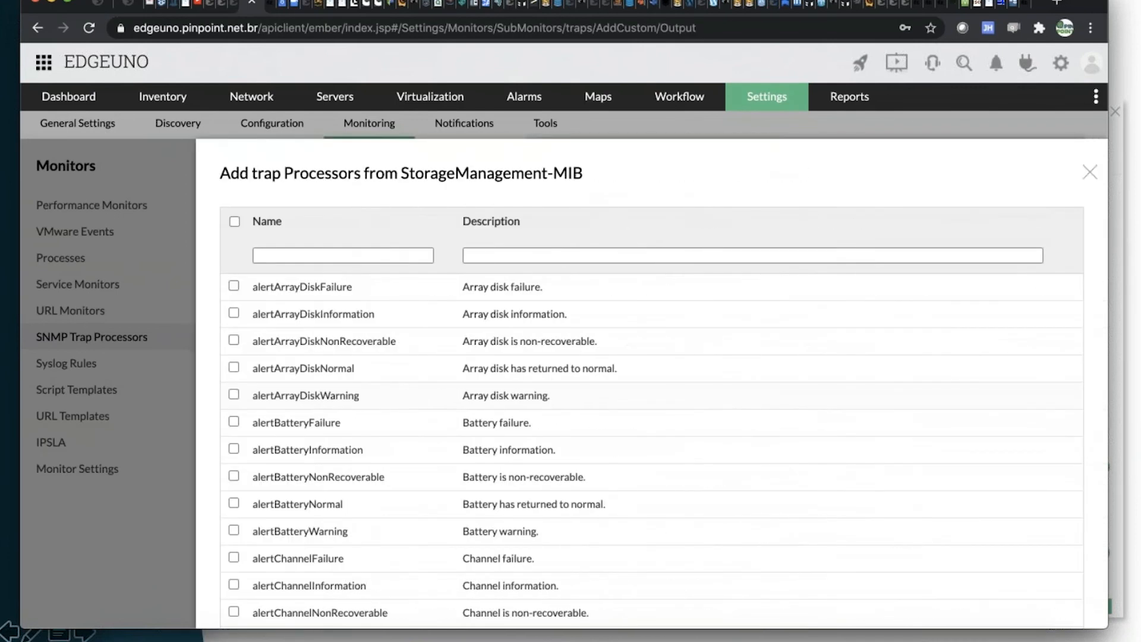
{"action": "scroll", "coordinate": [652, 416], "scroll_direction": "down", "scroll_amount": 7}
{"action": "scroll", "coordinate": [652, 416], "scroll_direction": "down", "scroll_amount": 8}
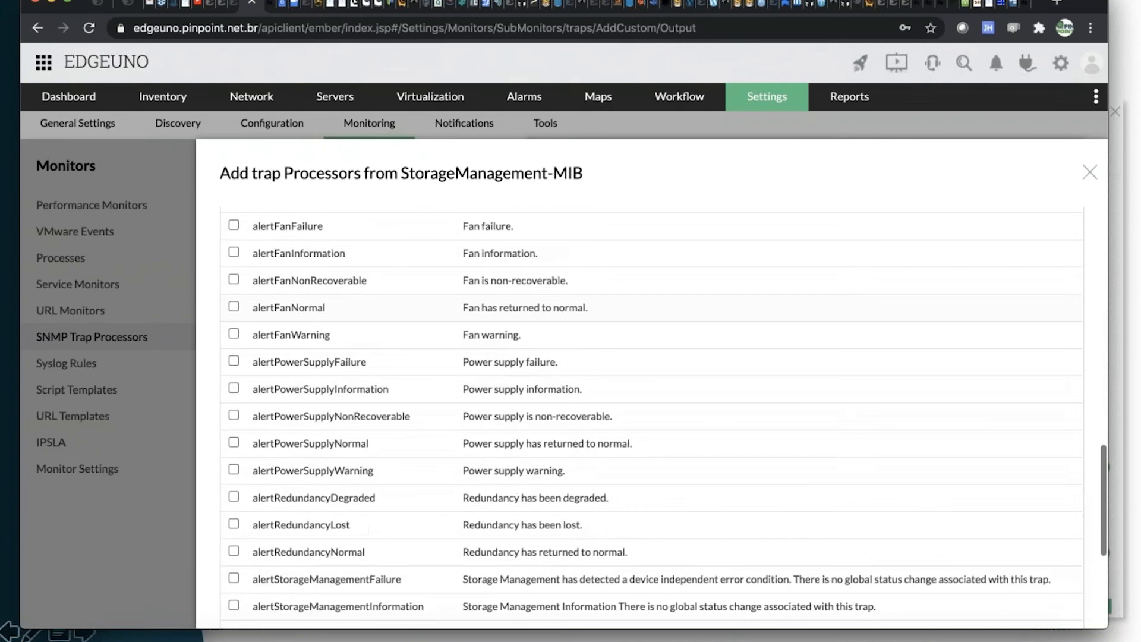
{"action": "scroll", "coordinate": [652, 416], "scroll_direction": "down", "scroll_amount": 1}
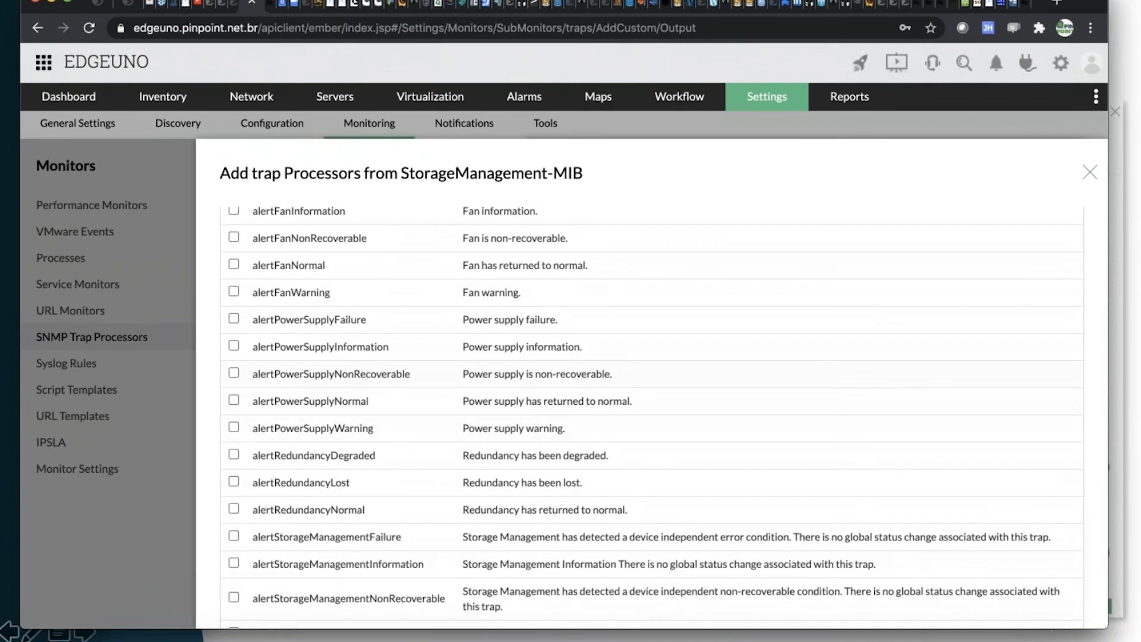
{"action": "scroll", "coordinate": [652, 416], "scroll_direction": "up", "scroll_amount": 15}
{"action": "scroll", "coordinate": [236, 259], "scroll_direction": "up", "scroll_amount": 5}
{"action": "left_click", "coordinate": [233, 252]}
{"action": "scroll", "coordinate": [236, 259], "scroll_direction": "down", "scroll_amount": 12}
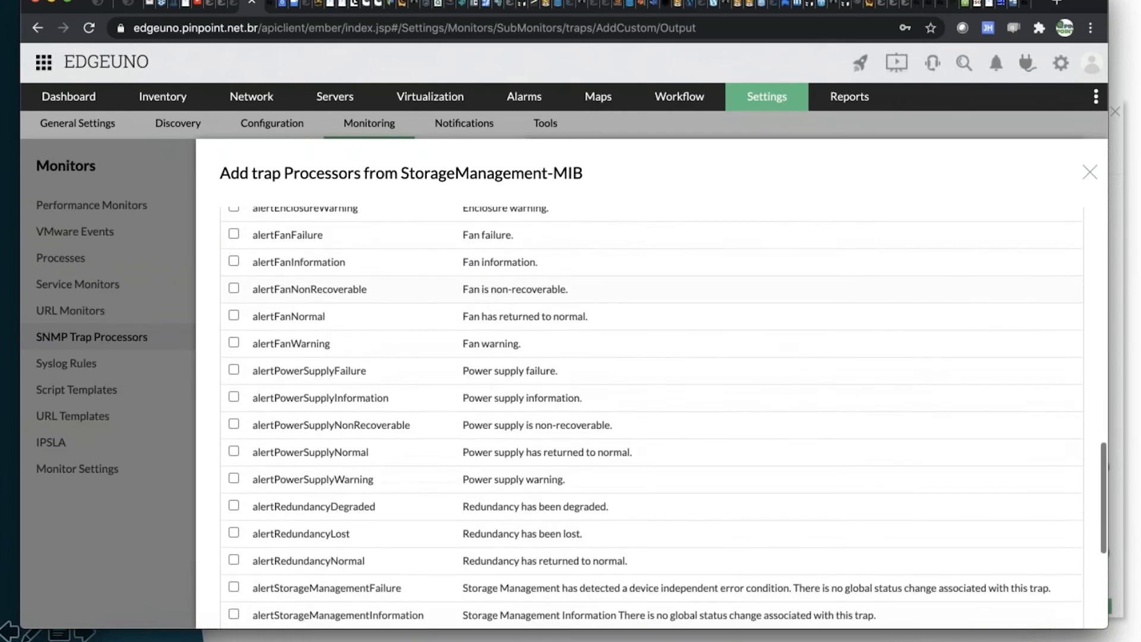
{"action": "scroll", "coordinate": [652, 416], "scroll_direction": "down", "scroll_amount": 5}
{"action": "left_click", "coordinate": [1034, 596]}
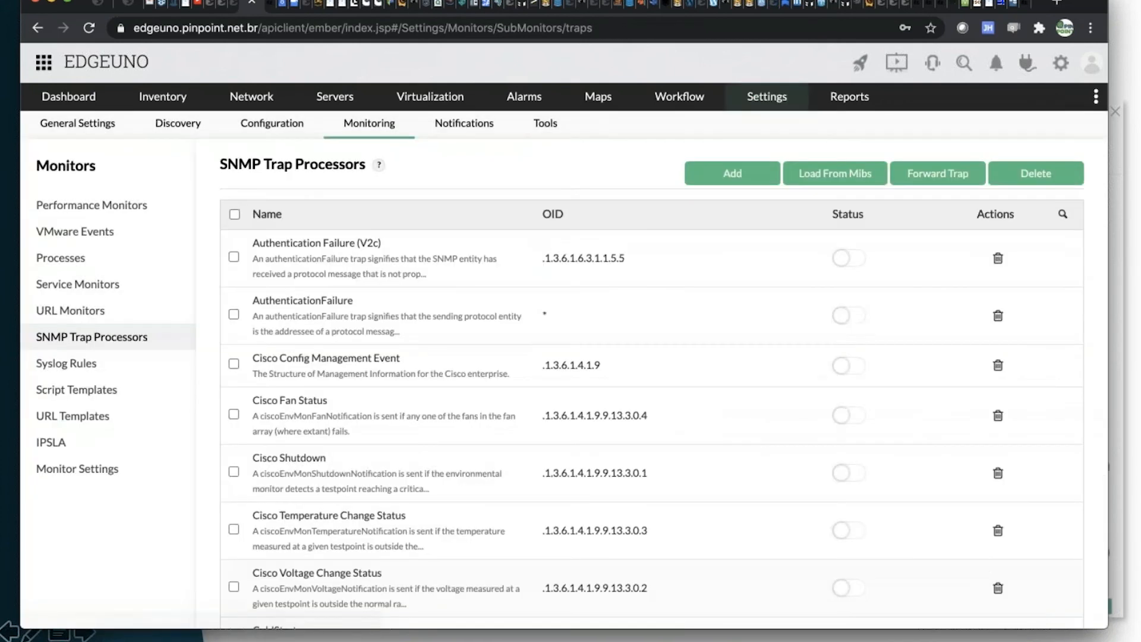
Locate the newly added StorageManagement-MIB array disk failure processor in the SNMP trap processor list.
{"action": "scroll", "coordinate": [570, 371], "scroll_direction": "down", "scroll_amount": 8}
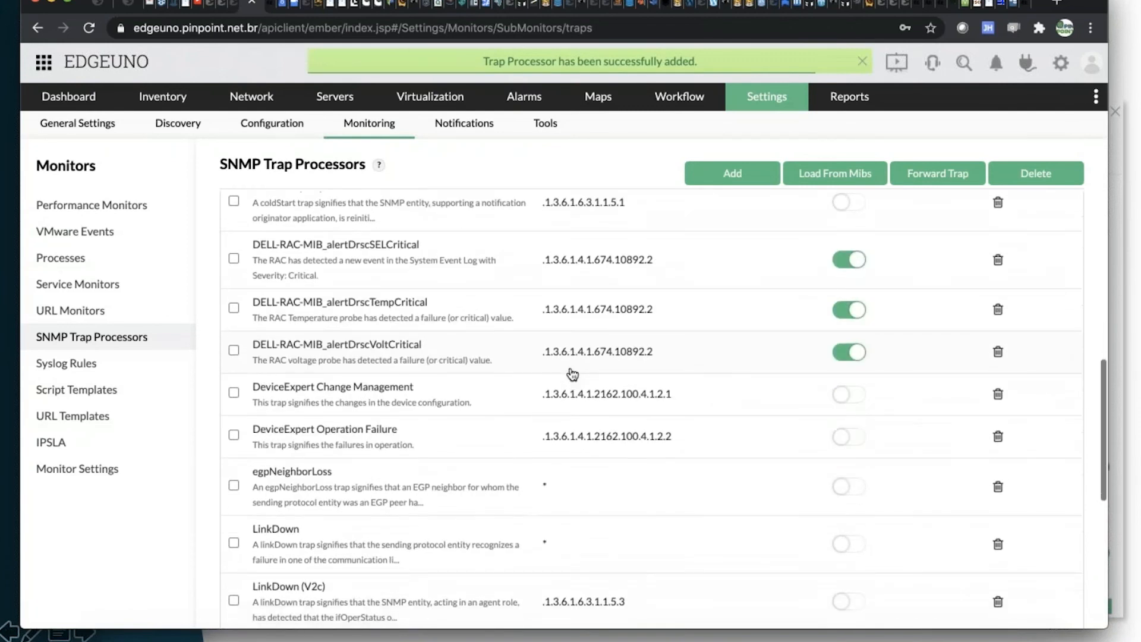
{"action": "scroll", "coordinate": [573, 373], "scroll_direction": "down", "scroll_amount": 6}
{"action": "scroll", "coordinate": [362, 438], "scroll_direction": "up", "scroll_amount": 1}
{"action": "scroll", "coordinate": [362, 438], "scroll_direction": "down", "scroll_amount": 1}
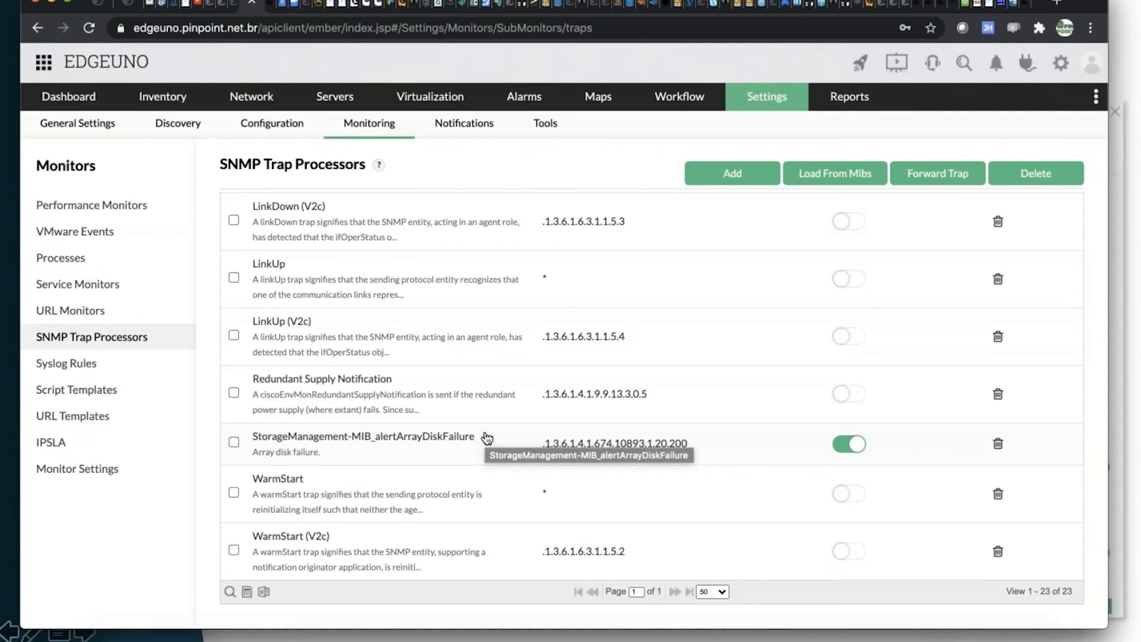
View the trap alarms and the list of unsolicited traps.
{"action": "mouse_move", "coordinate": [519, 103]}
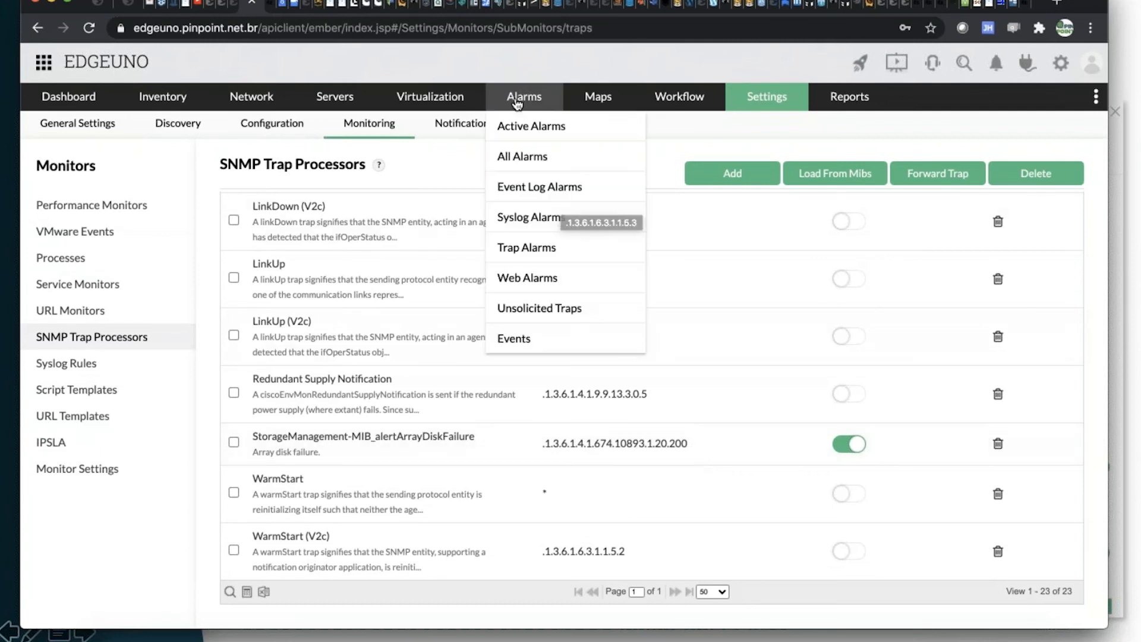
{"action": "left_click", "coordinate": [522, 248]}
{"action": "left_click", "coordinate": [528, 312]}
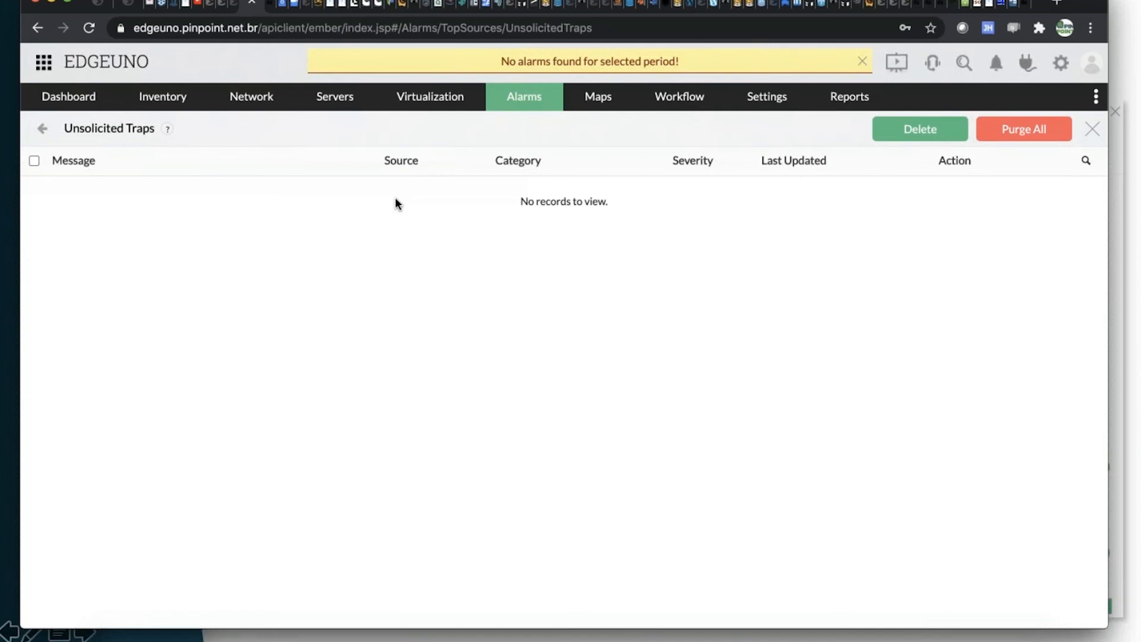
{"action": "key", "text": "super+Tab"}
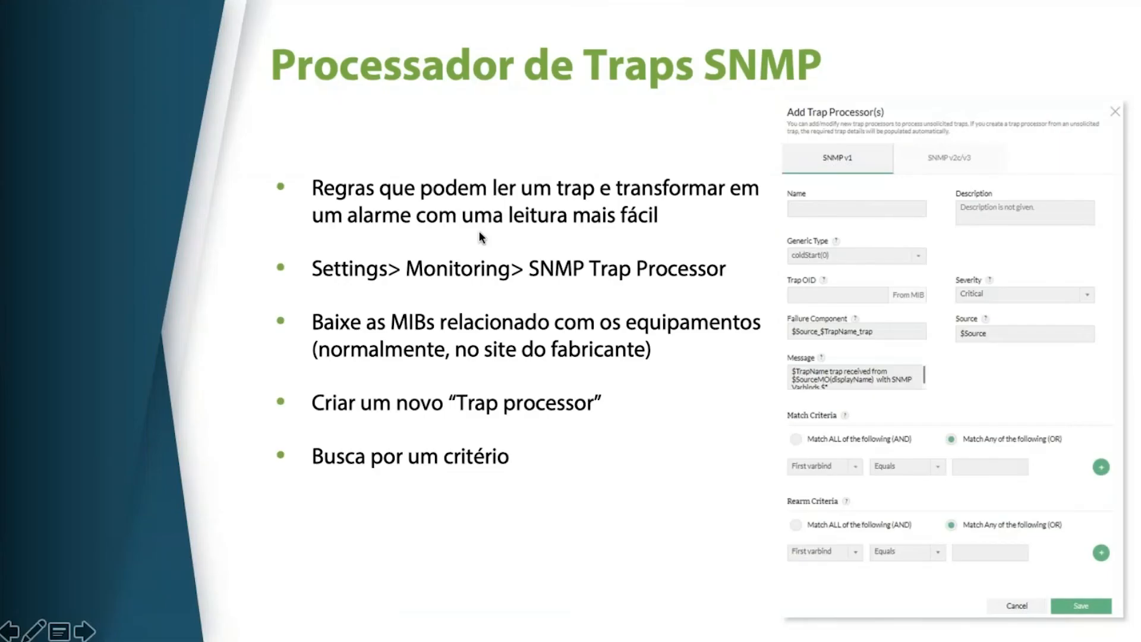
{"action": "left_click", "coordinate": [482, 237]}
{"action": "left_click", "coordinate": [479, 231]}
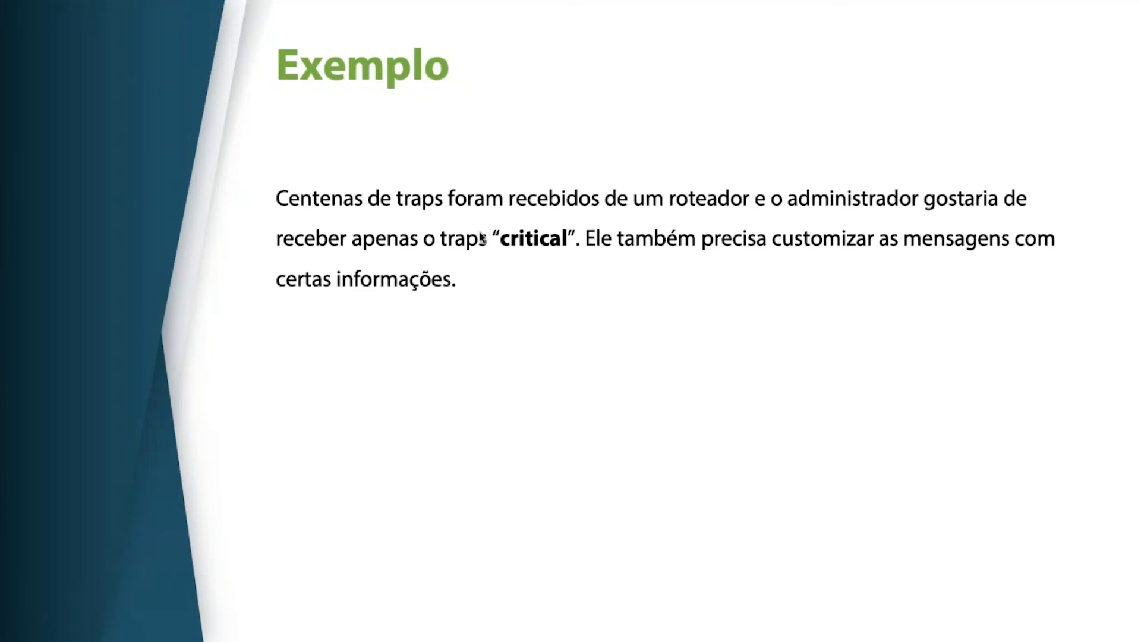
{"action": "left_click", "coordinate": [479, 231]}
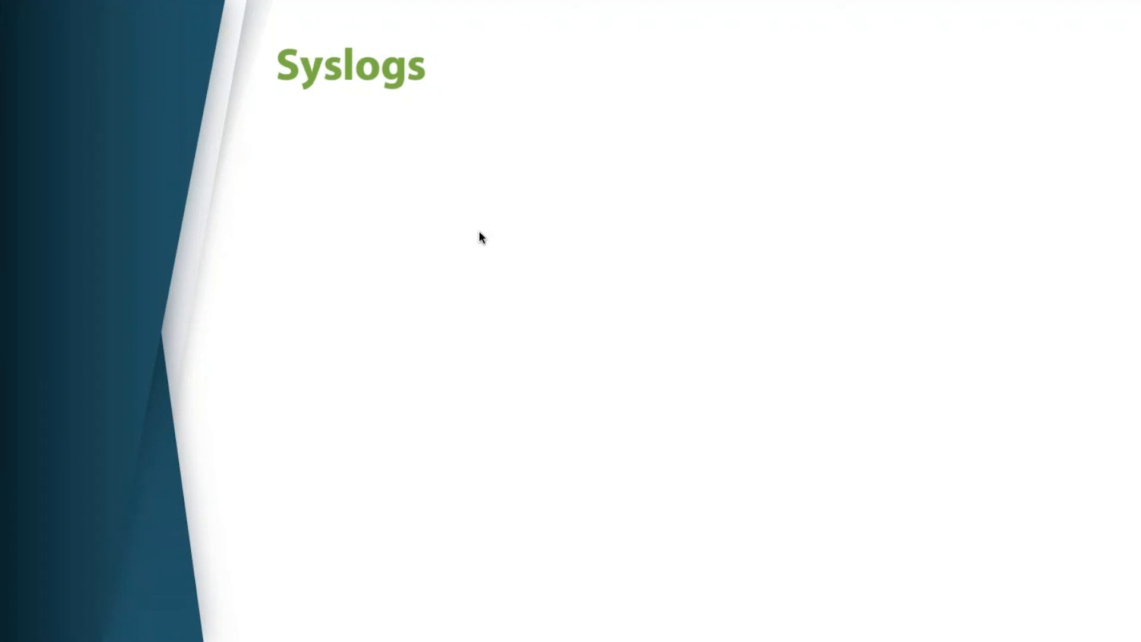
{"action": "key", "text": "Right"}
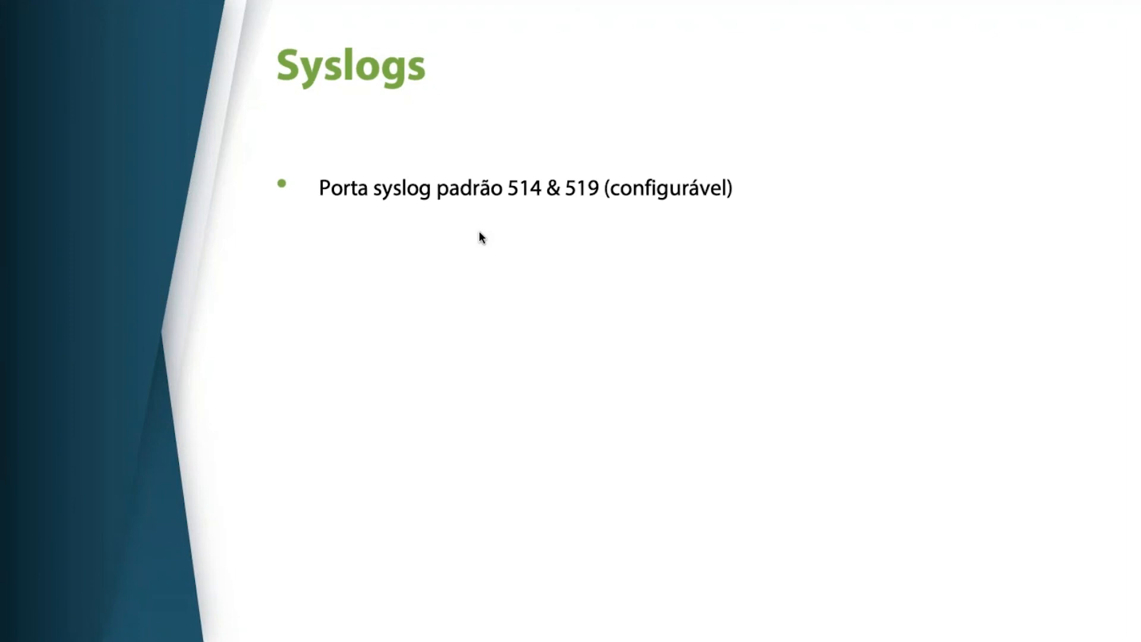
{"action": "key", "text": "Right"}
{"action": "key", "text": "Right"}
{"action": "key", "text": "Right"}
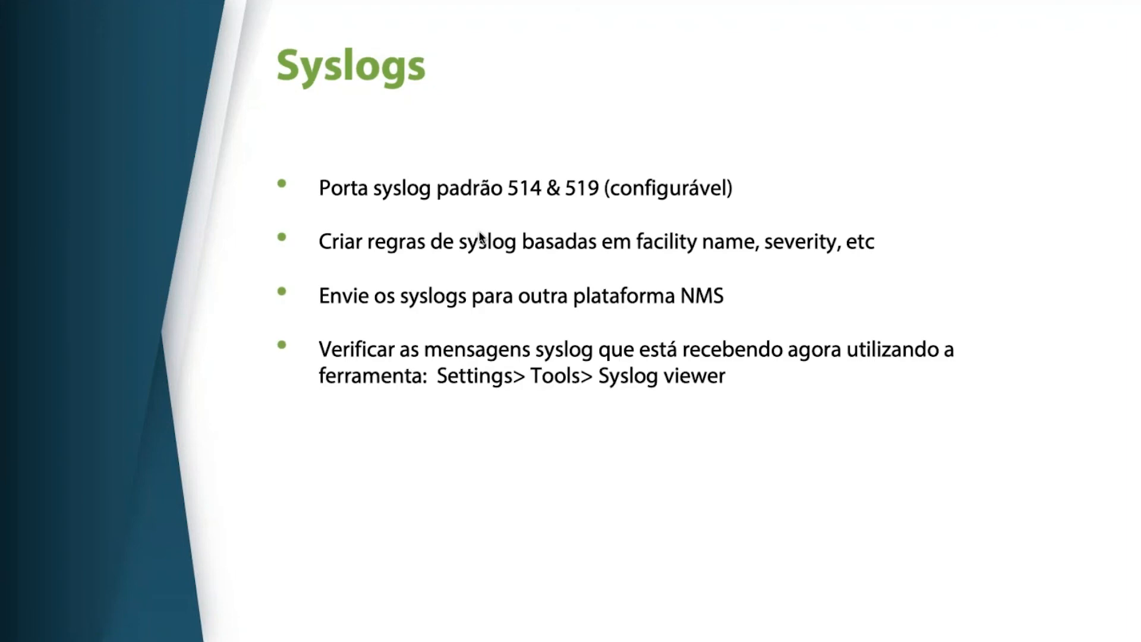
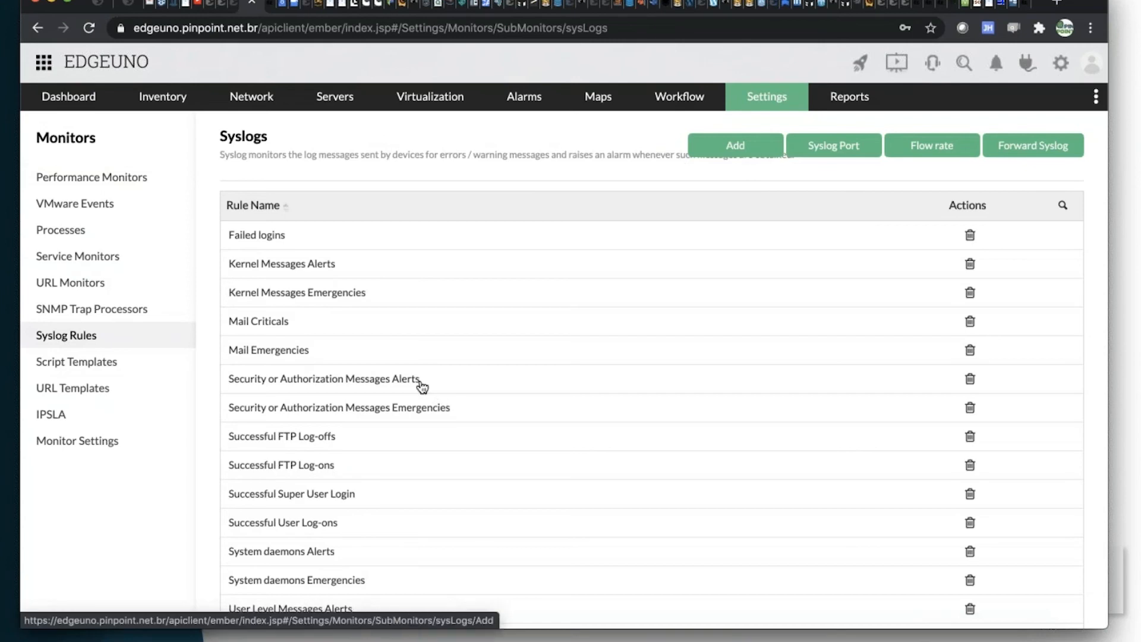
Open the Failed logins syslog rule for editing, look through the facilities and set its facility name to Any.
{"action": "left_click", "coordinate": [274, 241]}
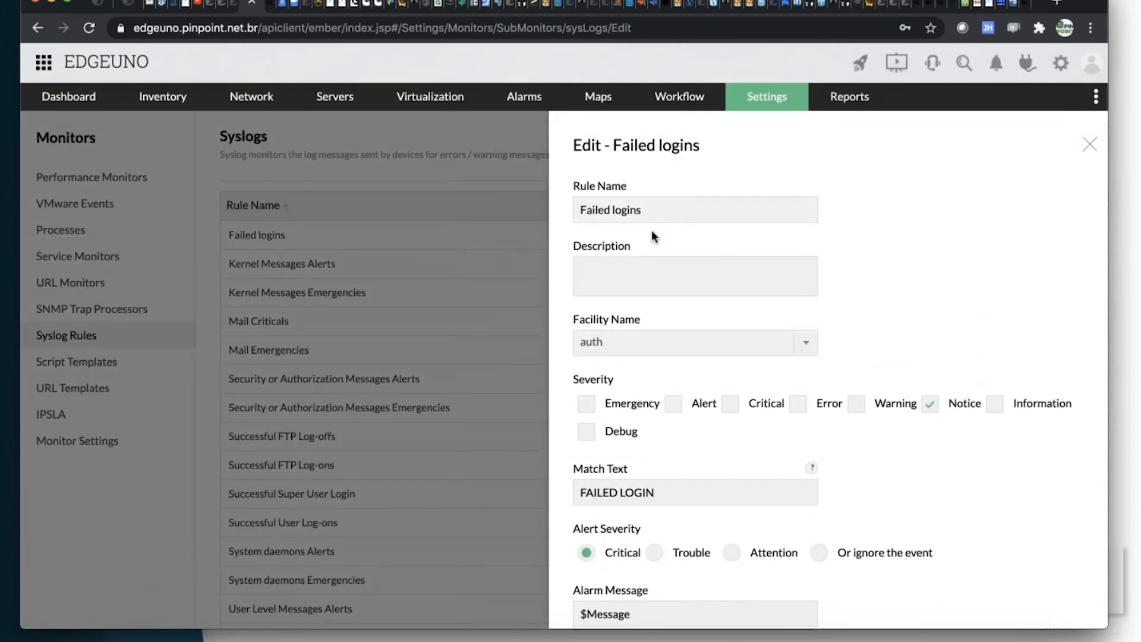
{"action": "left_click", "coordinate": [681, 349]}
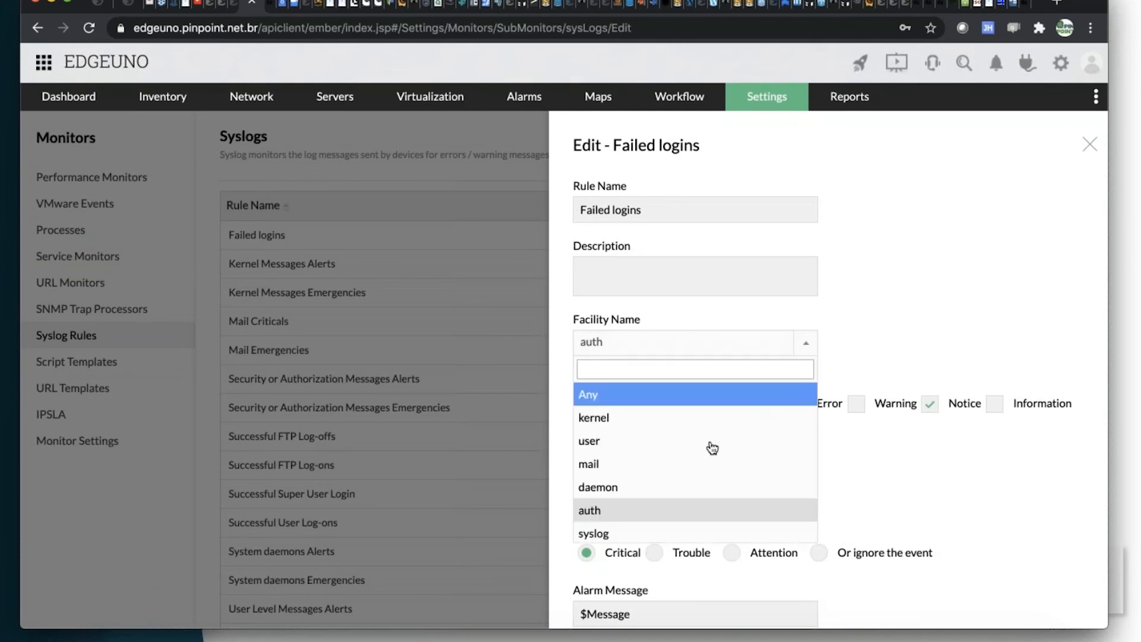
{"action": "scroll", "coordinate": [711, 447], "scroll_direction": "down", "scroll_amount": 5}
{"action": "scroll", "coordinate": [713, 448], "scroll_direction": "down", "scroll_amount": 3}
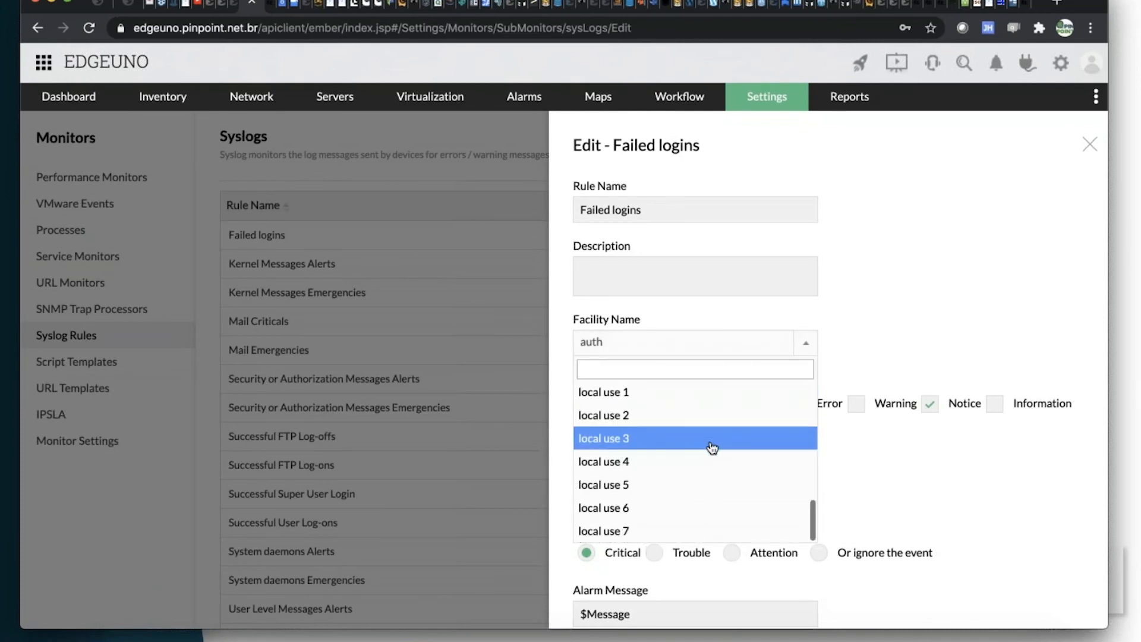
{"action": "scroll", "coordinate": [712, 448], "scroll_direction": "up", "scroll_amount": 5}
{"action": "scroll", "coordinate": [712, 448], "scroll_direction": "up", "scroll_amount": 2}
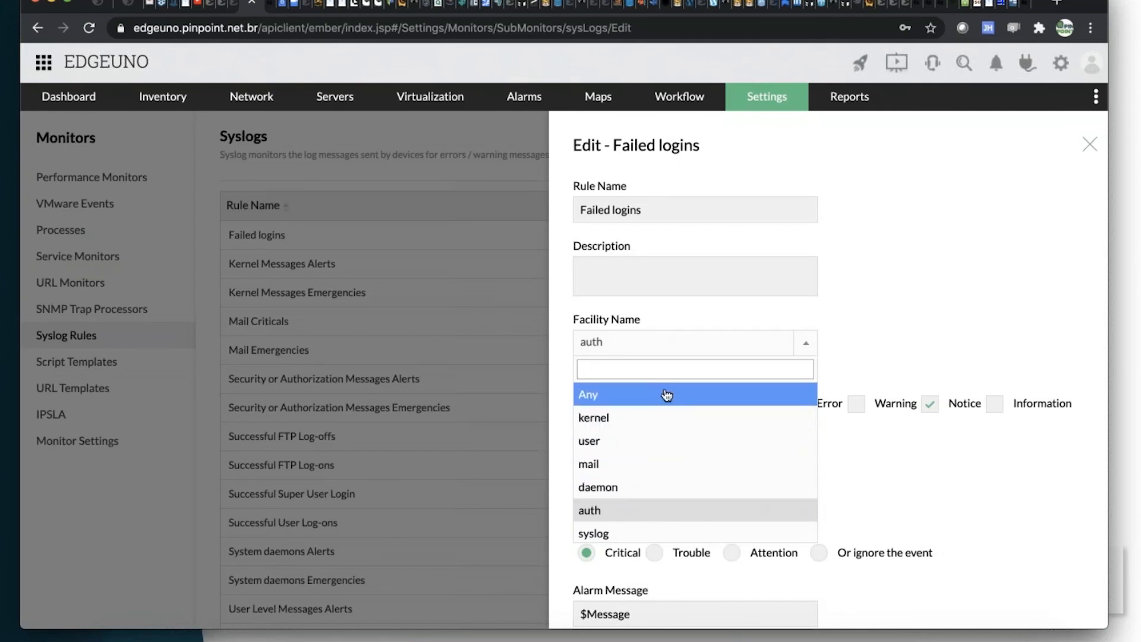
{"action": "scroll", "coordinate": [669, 417], "scroll_direction": "down", "scroll_amount": 2}
{"action": "scroll", "coordinate": [668, 419], "scroll_direction": "up", "scroll_amount": 2}
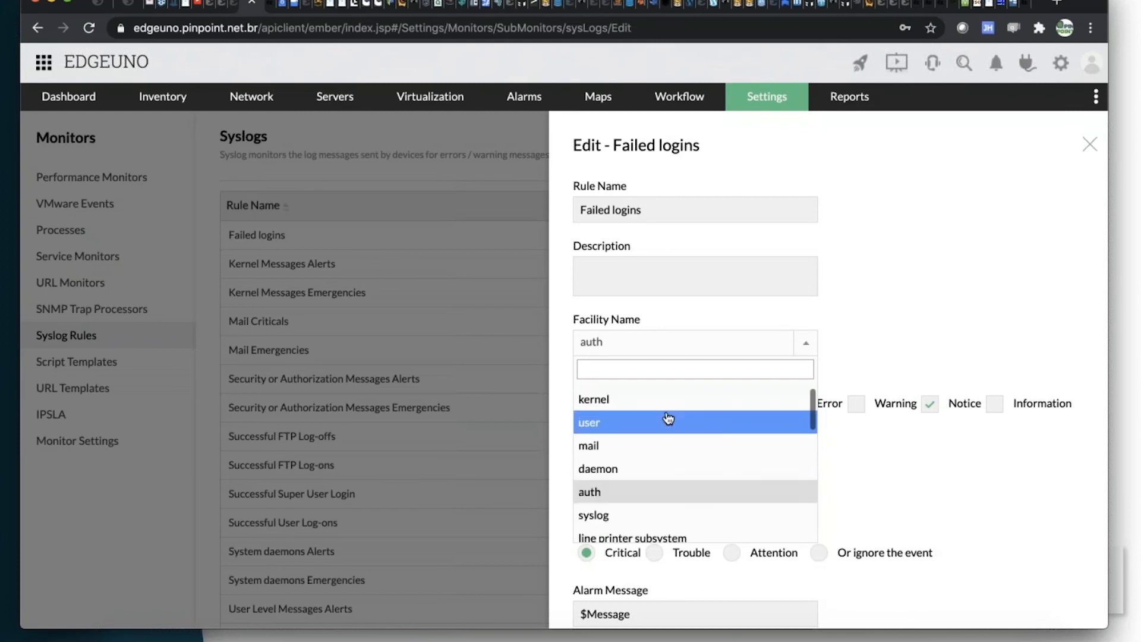
{"action": "scroll", "coordinate": [656, 401], "scroll_direction": "up", "scroll_amount": 1}
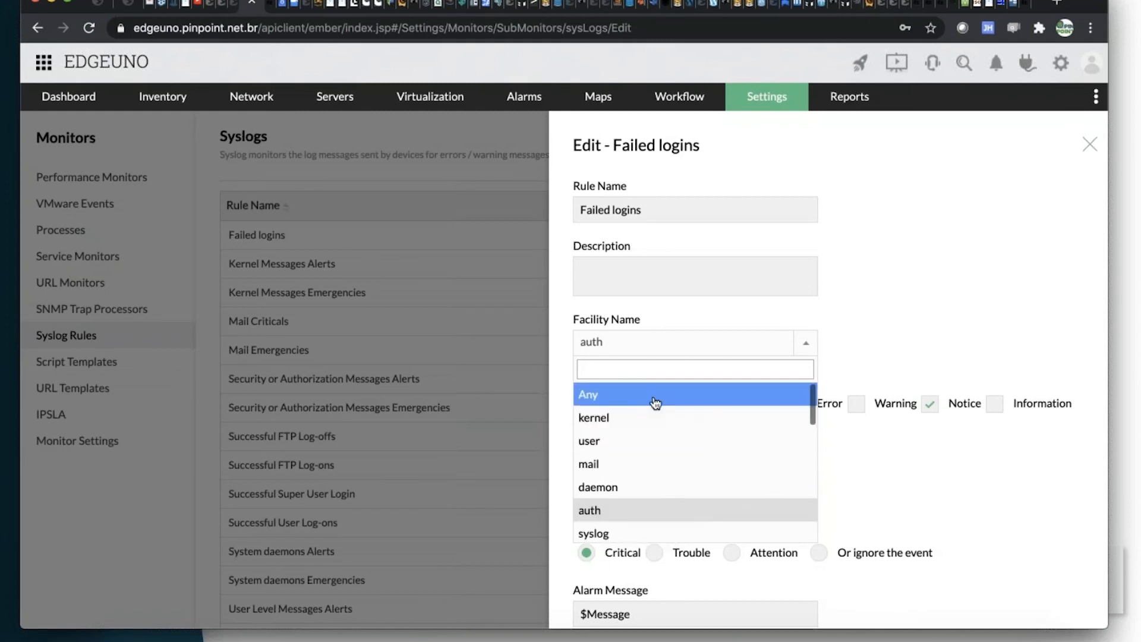
{"action": "left_click", "coordinate": [656, 404]}
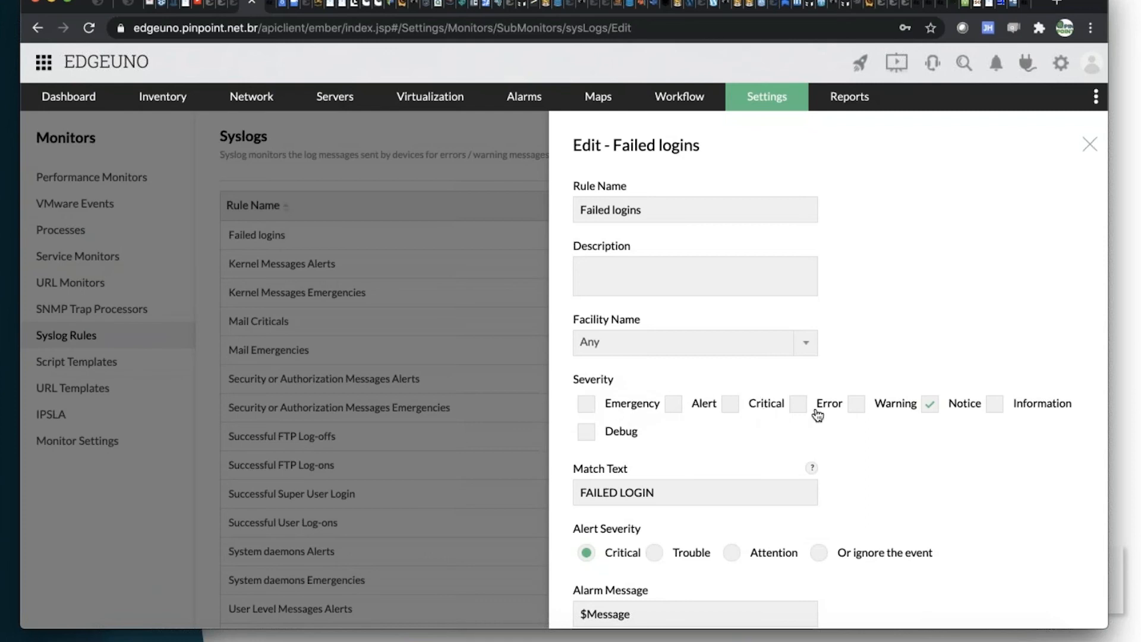
Examine the rule's severity, match text, alert severity and alarm message settings.
{"action": "scroll", "coordinate": [818, 415], "scroll_direction": "down", "scroll_amount": 2}
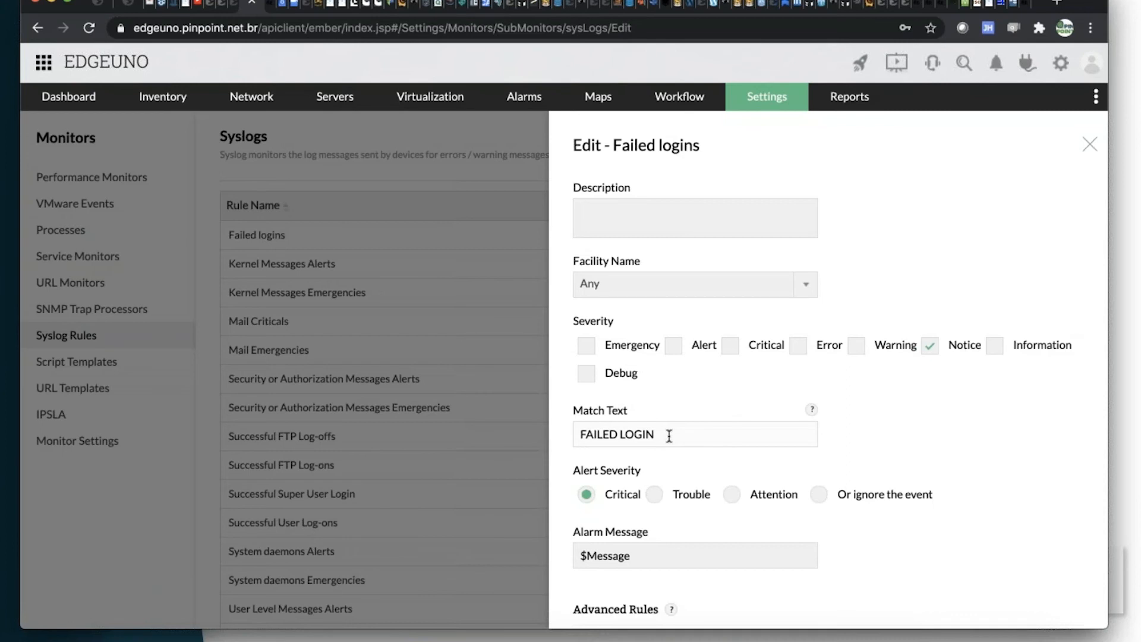
{"action": "scroll", "coordinate": [669, 436], "scroll_direction": "down", "scroll_amount": 3}
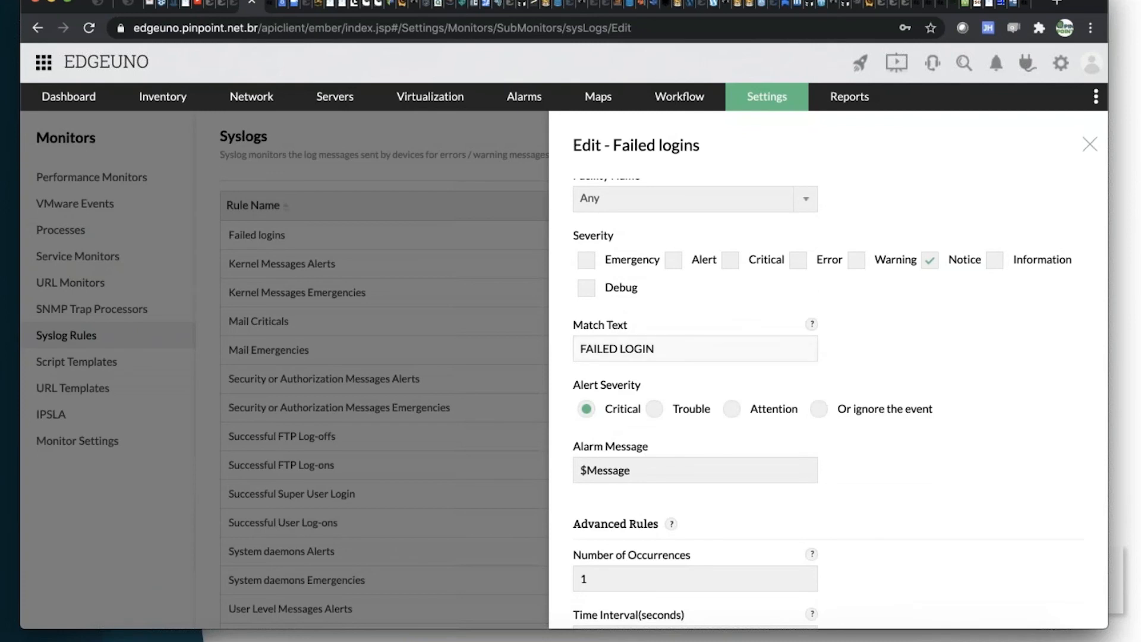
{"action": "scroll", "coordinate": [687, 361], "scroll_direction": "down", "scroll_amount": 1}
{"action": "scroll", "coordinate": [633, 324], "scroll_direction": "down", "scroll_amount": 5}
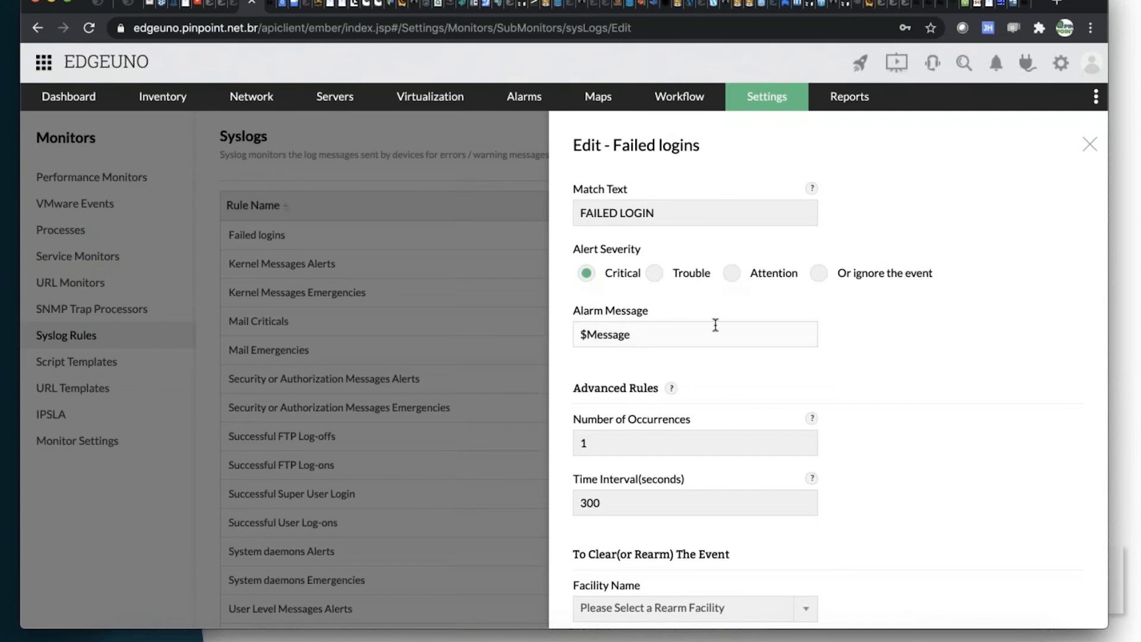
{"action": "scroll", "coordinate": [713, 323], "scroll_direction": "up", "scroll_amount": 6}
{"action": "scroll", "coordinate": [714, 324], "scroll_direction": "up", "scroll_amount": 4}
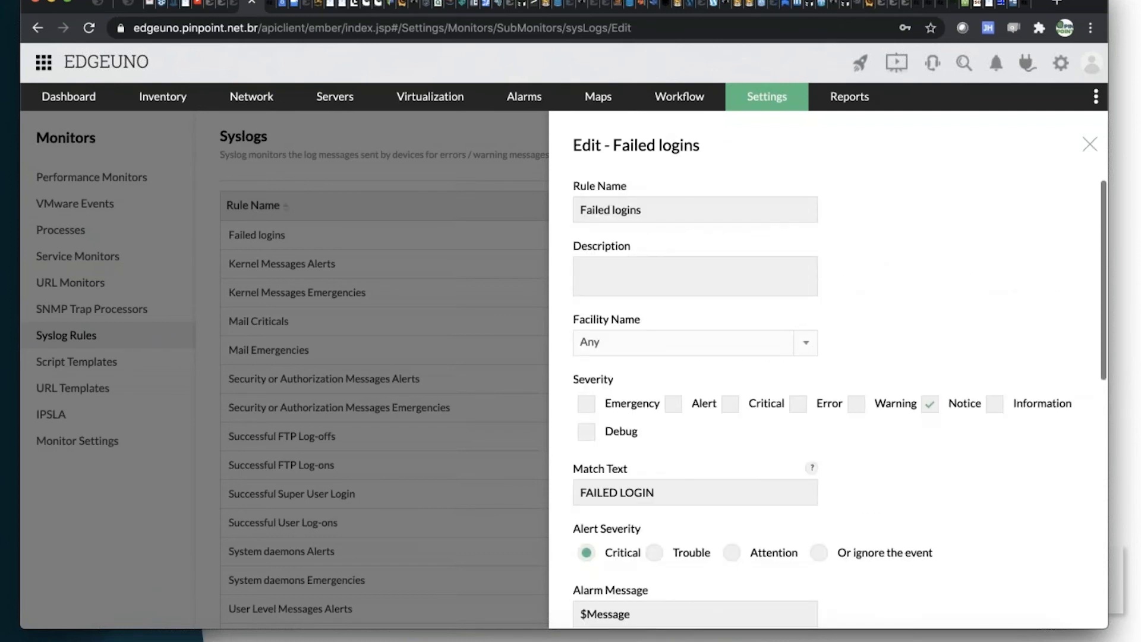
{"action": "scroll", "coordinate": [713, 323], "scroll_direction": "down", "scroll_amount": 12}
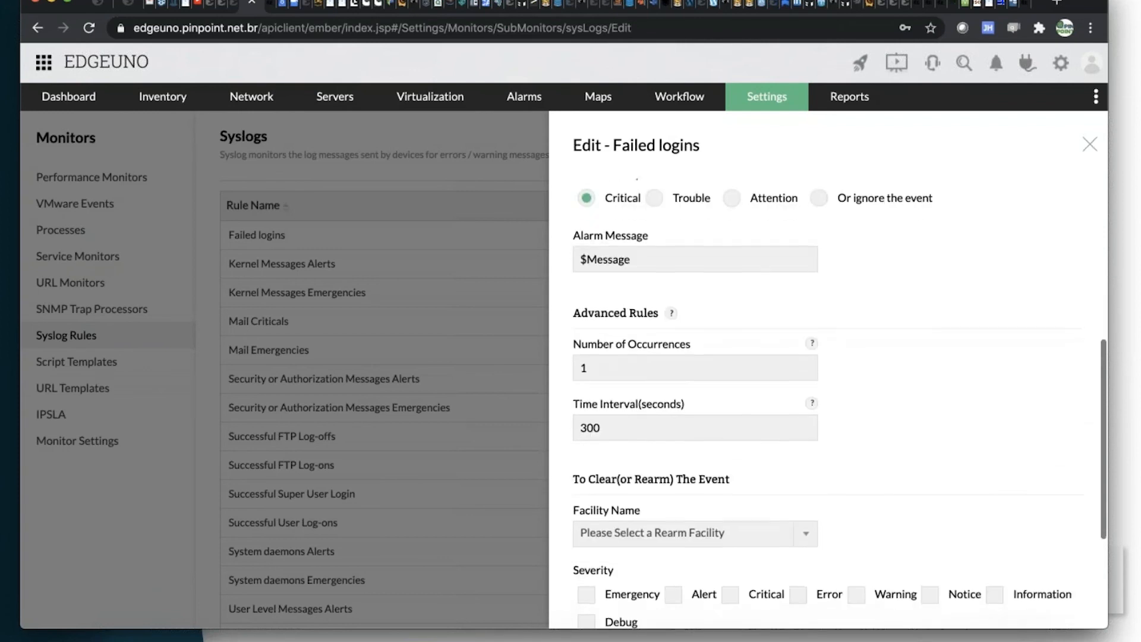
Examine the rule's advanced occurrence and time interval settings and the options for clearing or rearming the event.
{"action": "left_click", "coordinate": [606, 367]}
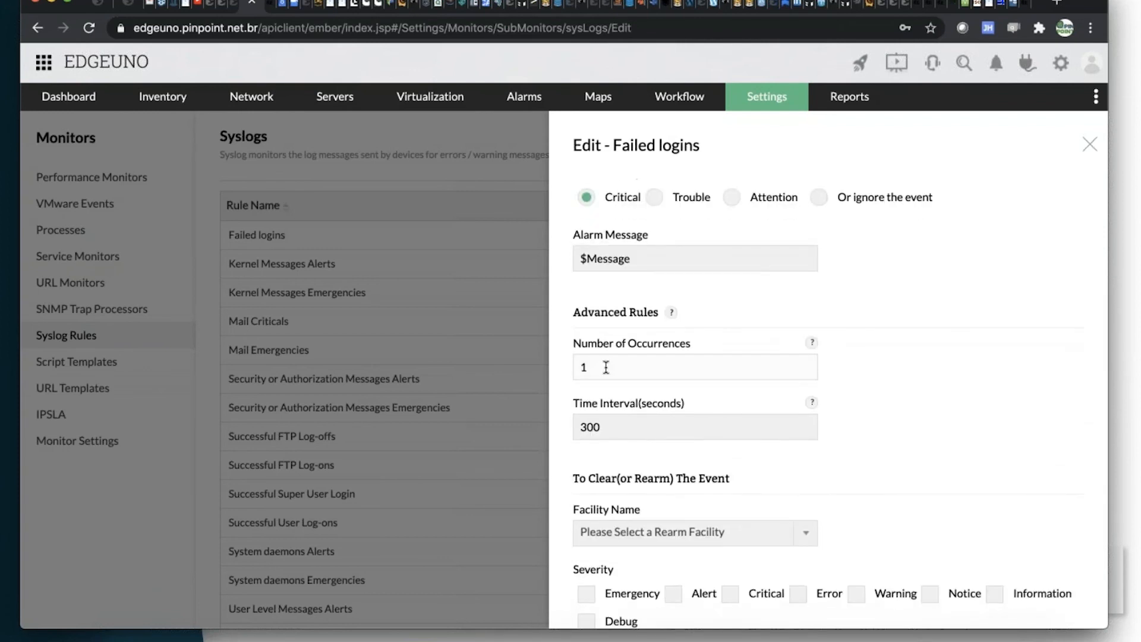
{"action": "key", "text": "Tab"}
{"action": "scroll", "coordinate": [605, 366], "scroll_direction": "down", "scroll_amount": 2}
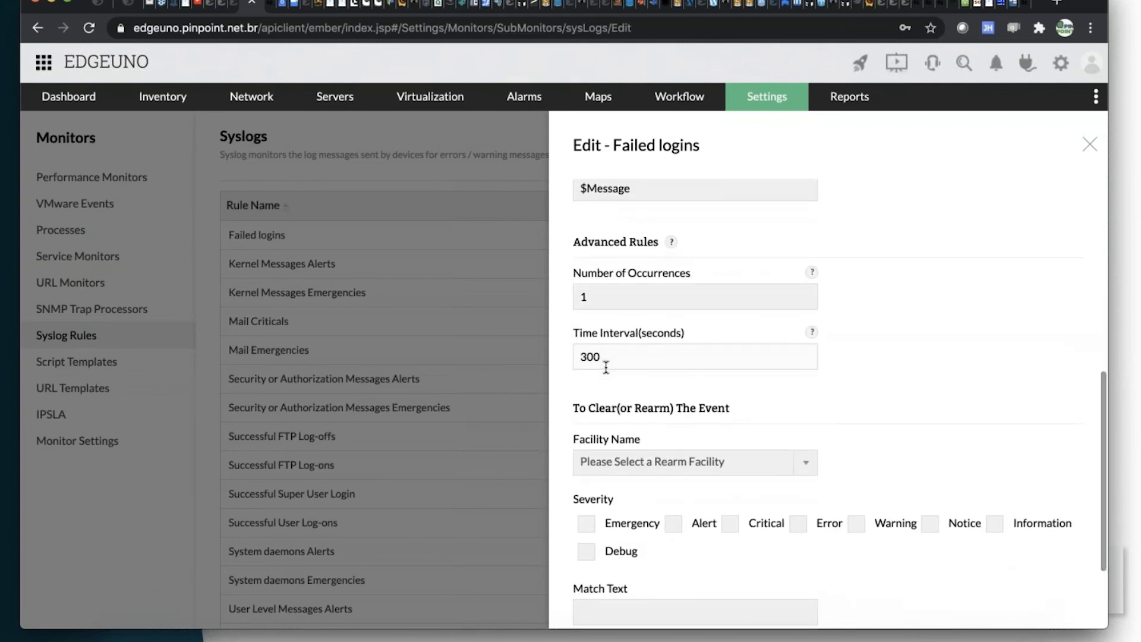
{"action": "scroll", "coordinate": [605, 367], "scroll_direction": "down", "scroll_amount": 2}
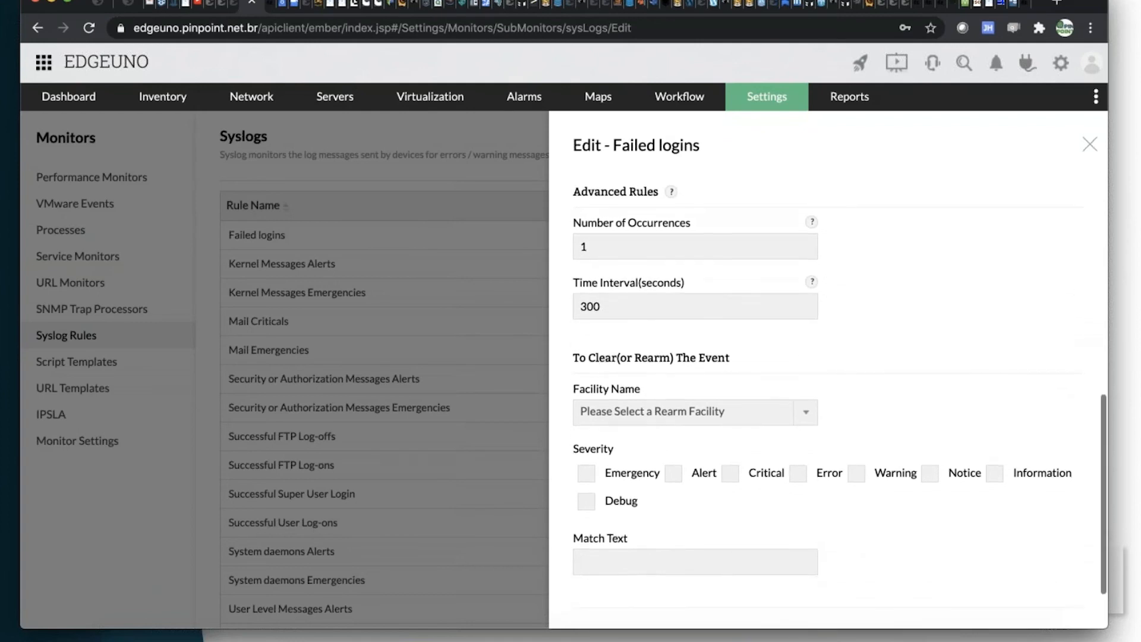
{"action": "scroll", "coordinate": [612, 372], "scroll_direction": "down", "scroll_amount": 1}
{"action": "left_click", "coordinate": [616, 374]}
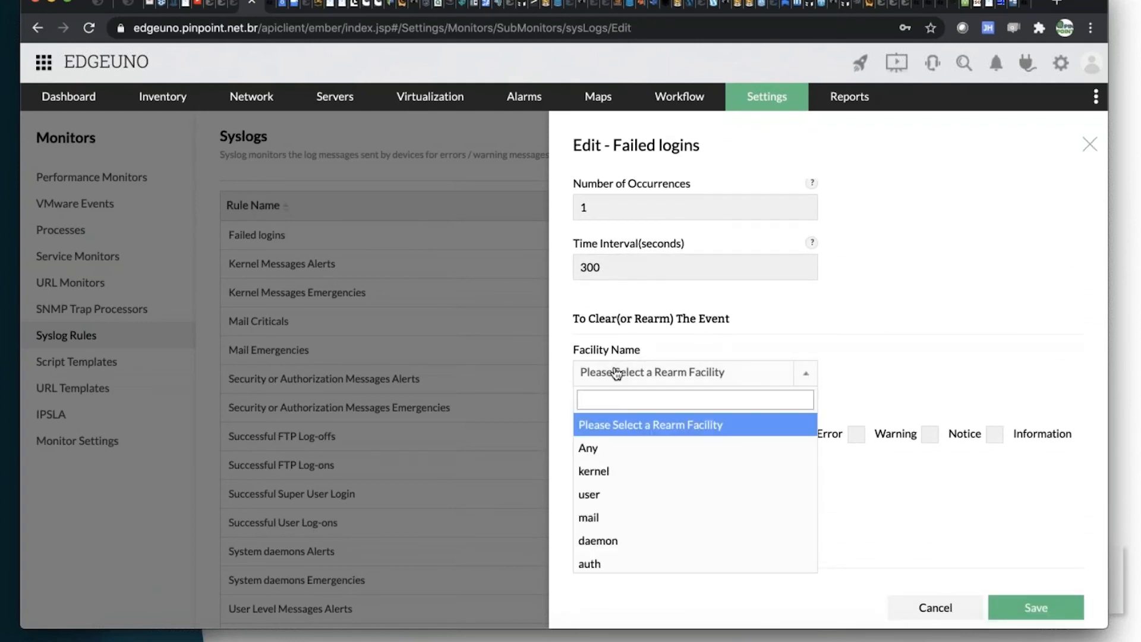
{"action": "left_click", "coordinate": [905, 376]}
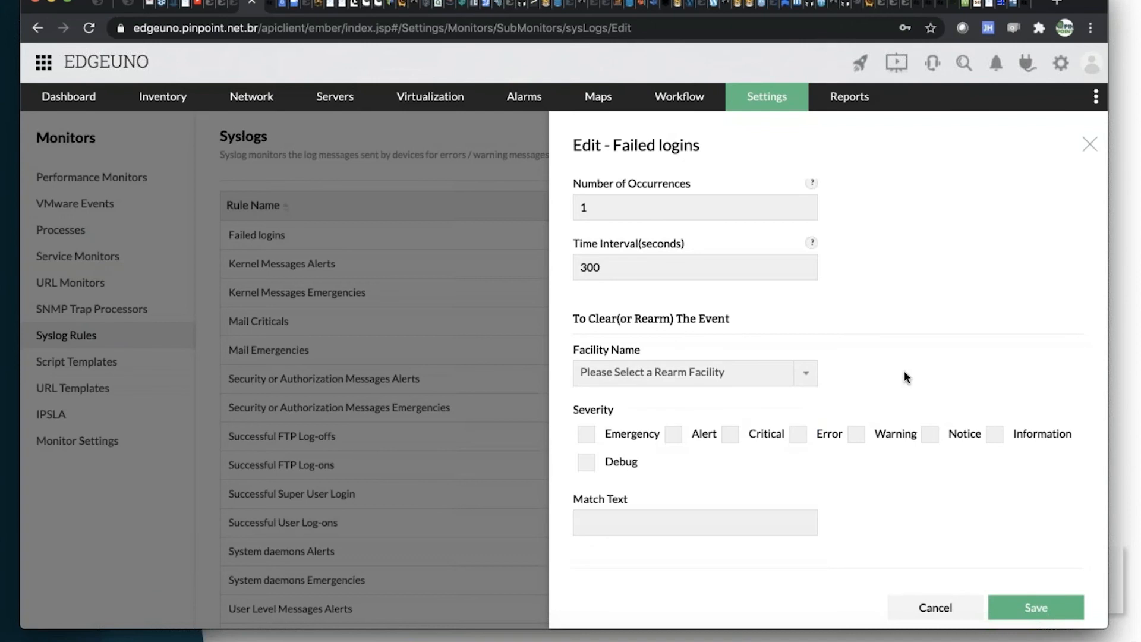
{"action": "scroll", "coordinate": [903, 370], "scroll_direction": "up", "scroll_amount": 5}
{"action": "scroll", "coordinate": [903, 369], "scroll_direction": "down", "scroll_amount": 6}
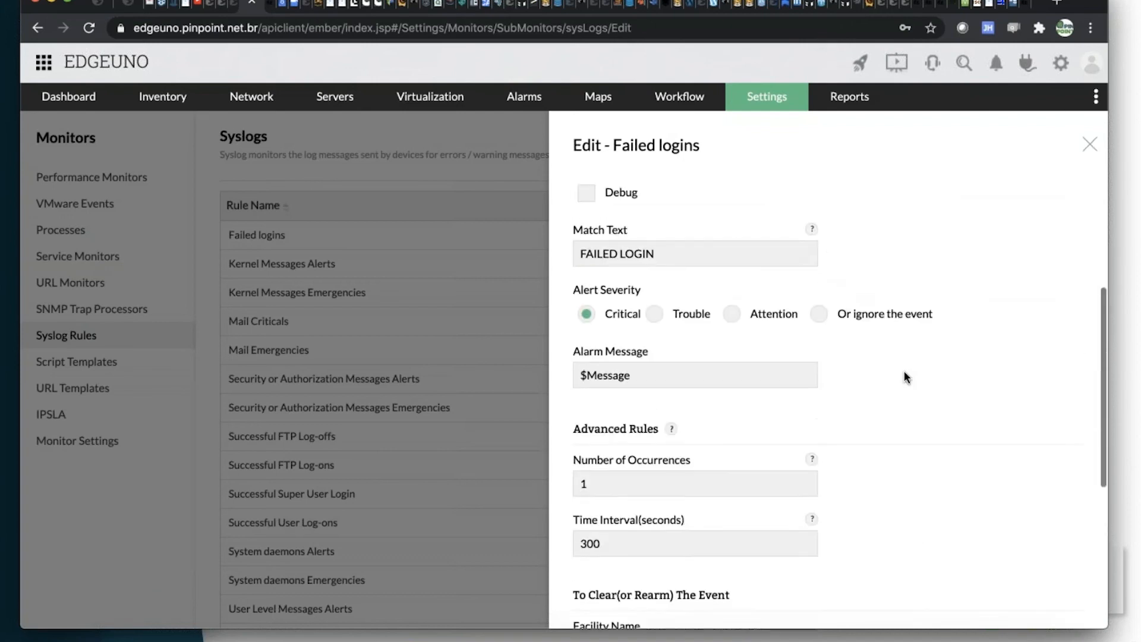
{"action": "scroll", "coordinate": [903, 370], "scroll_direction": "up", "scroll_amount": 2}
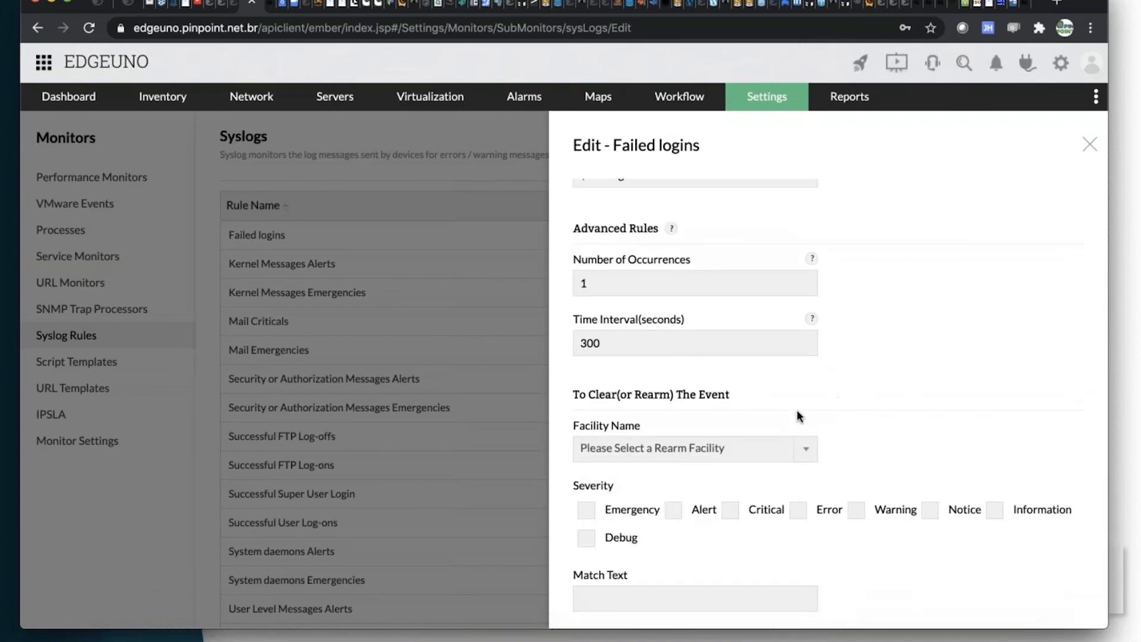
{"action": "scroll", "coordinate": [739, 458], "scroll_direction": "down", "scroll_amount": 1}
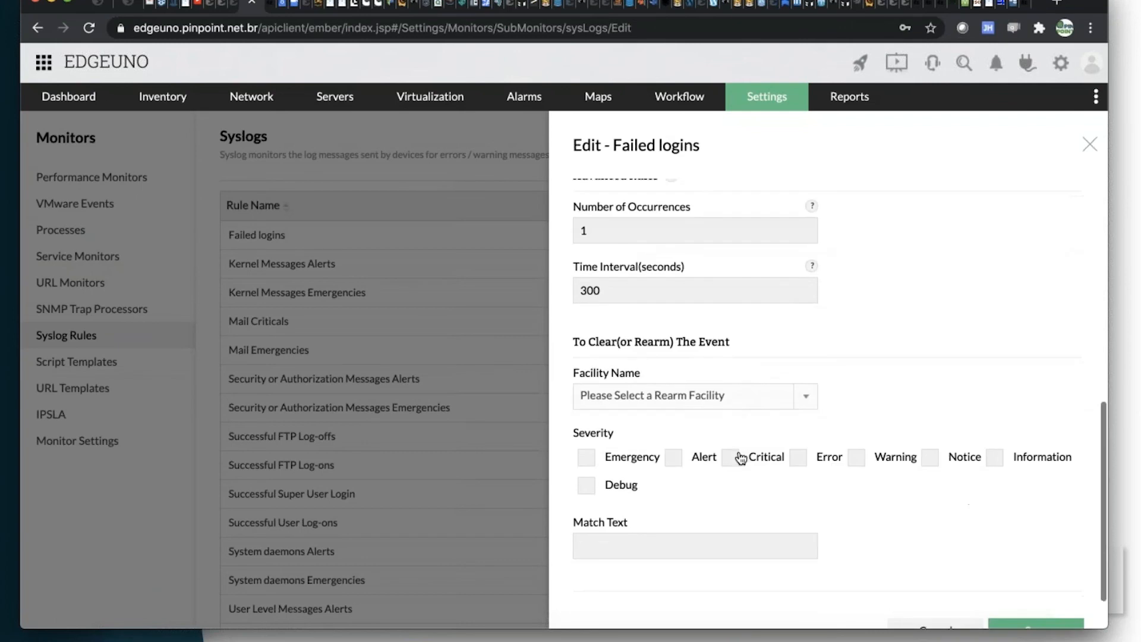
Set the rearm criteria of the Failed logins rule to the auth facility with Warning severity.
{"action": "left_click", "coordinate": [744, 404]}
{"action": "scroll", "coordinate": [622, 537], "scroll_direction": "down", "scroll_amount": 2}
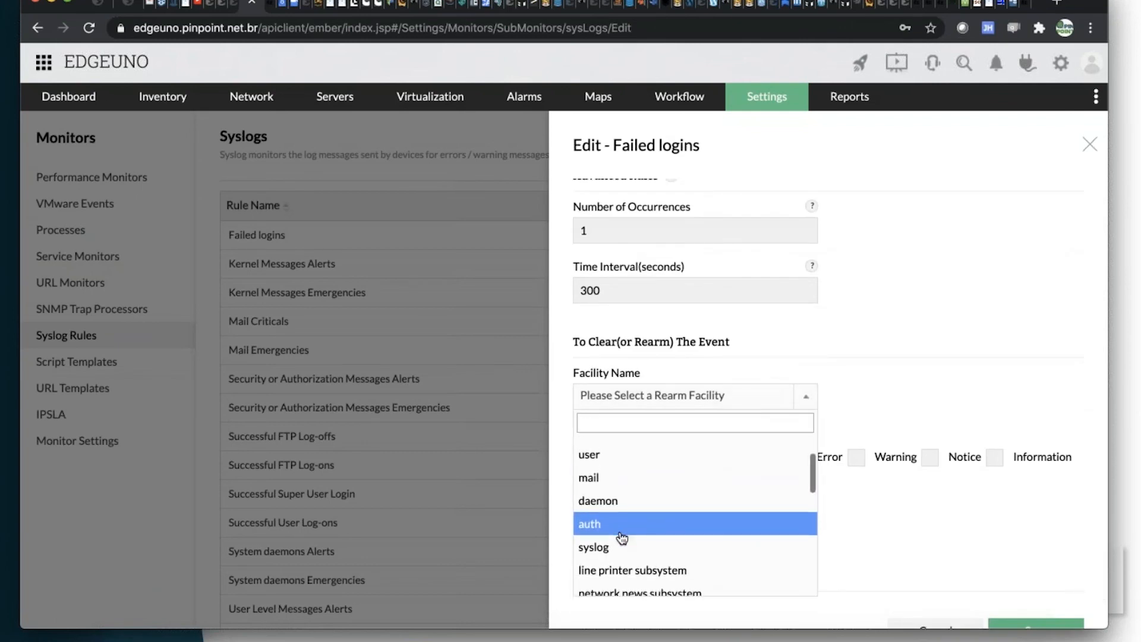
{"action": "left_click", "coordinate": [620, 533]}
{"action": "left_click", "coordinate": [856, 458]}
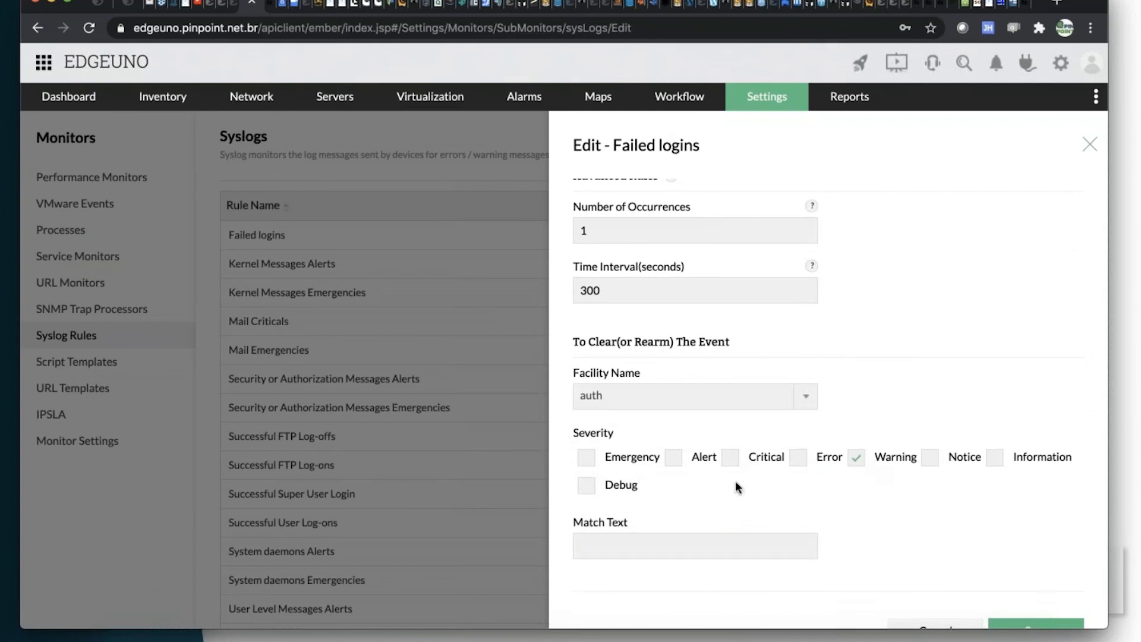
Enter LOGIN SUCCESS as the match text that clears the event, and close the rule without saving.
{"action": "scroll", "coordinate": [837, 342], "scroll_direction": "up", "scroll_amount": 5}
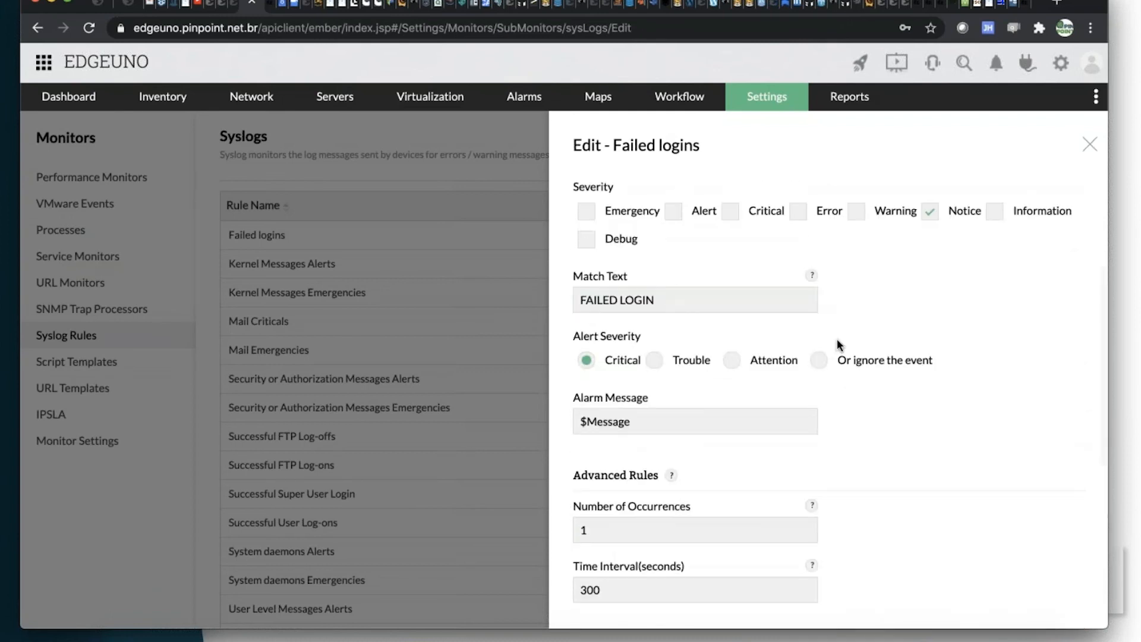
{"action": "scroll", "coordinate": [702, 392], "scroll_direction": "down", "scroll_amount": 6}
{"action": "left_click", "coordinate": [646, 490]}
{"action": "type", "text": "FAILE"}
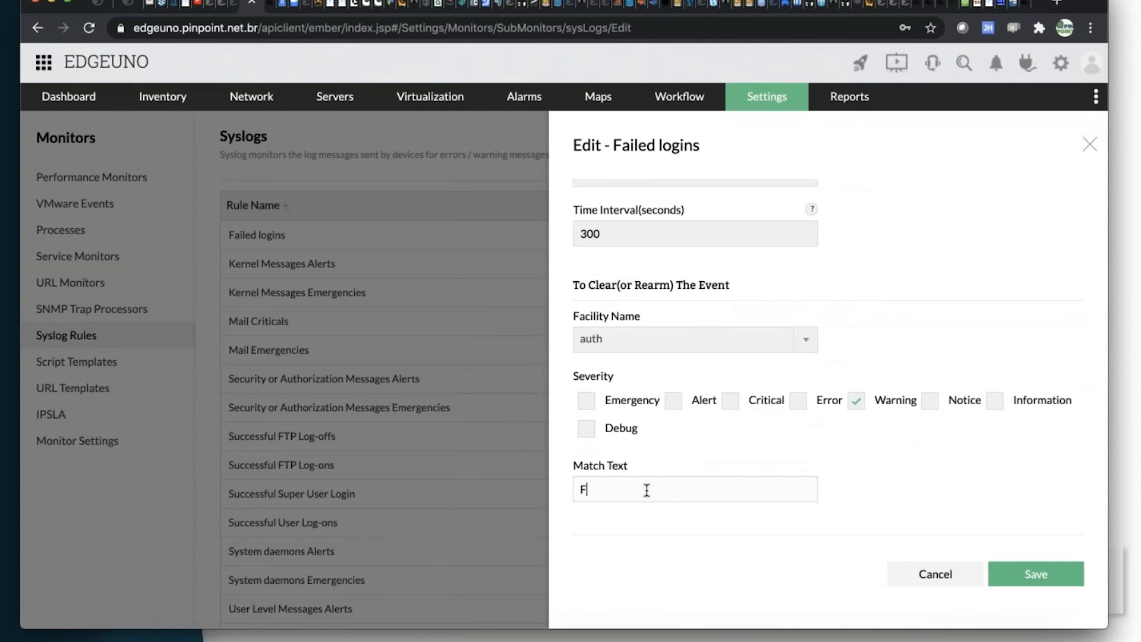
{"action": "key", "text": "BackSpace"}
{"action": "key", "text": "BackSpace"}
{"action": "key", "text": "BackSpace"}
{"action": "key", "text": "BackSpace"}
{"action": "key", "text": "BackSpace"}
{"action": "type", "text": "LOGIN SUCCESS"}
{"action": "left_click", "coordinate": [1090, 146]}
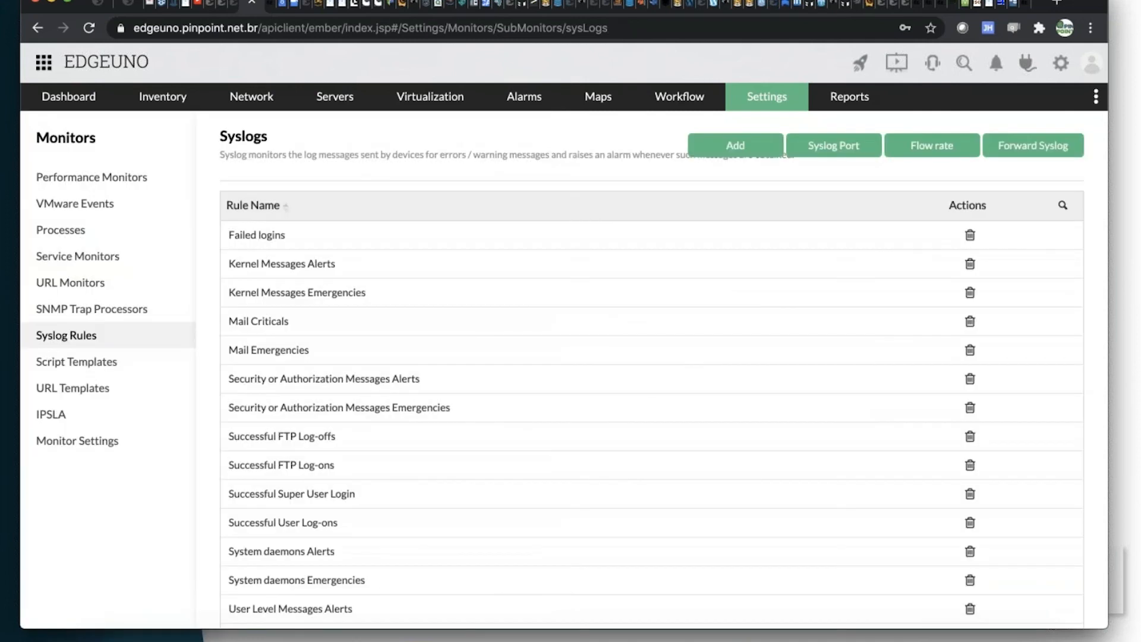
Look through the list of predefined syslog rules.
{"action": "scroll", "coordinate": [582, 363], "scroll_direction": "down", "scroll_amount": 2}
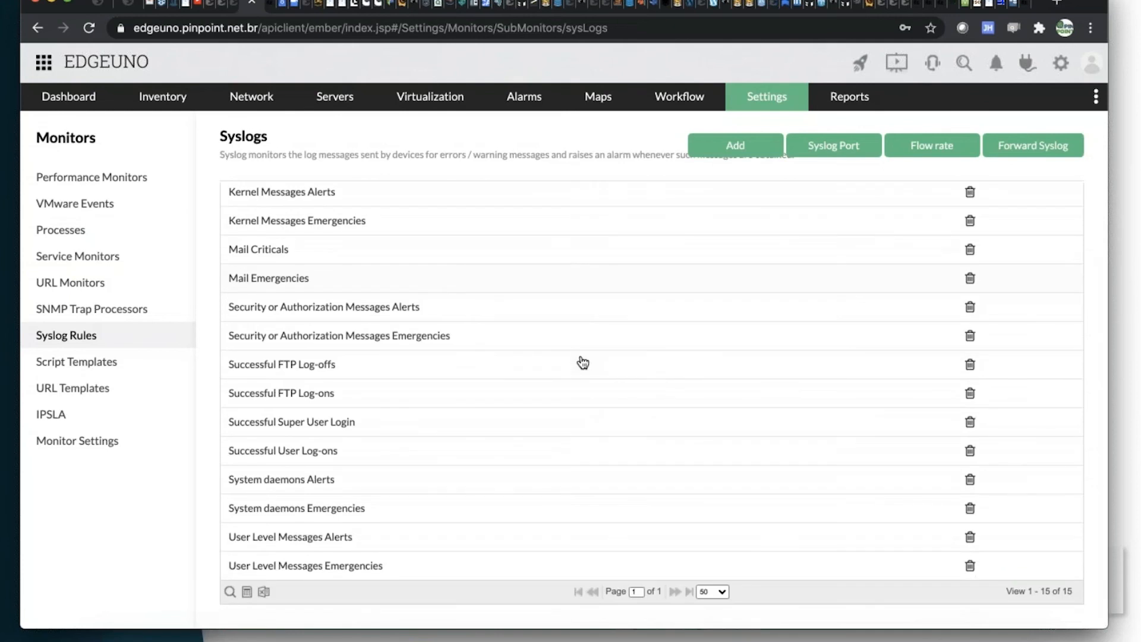
{"action": "scroll", "coordinate": [582, 363], "scroll_direction": "up", "scroll_amount": 2}
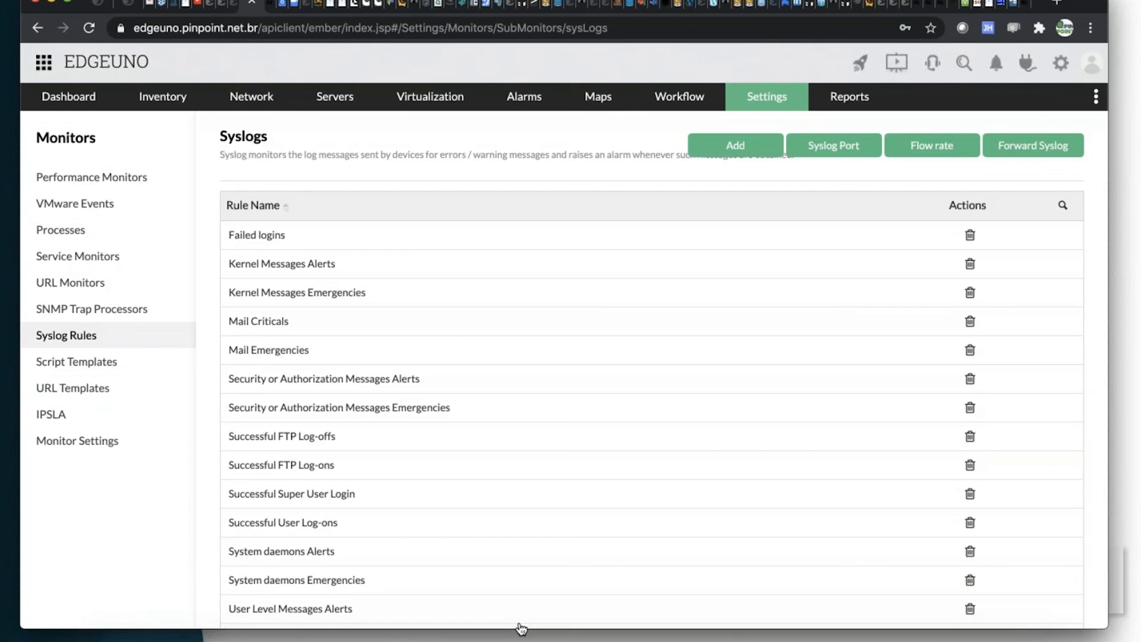
{"action": "scroll", "coordinate": [521, 618], "scroll_direction": "down", "scroll_amount": 3}
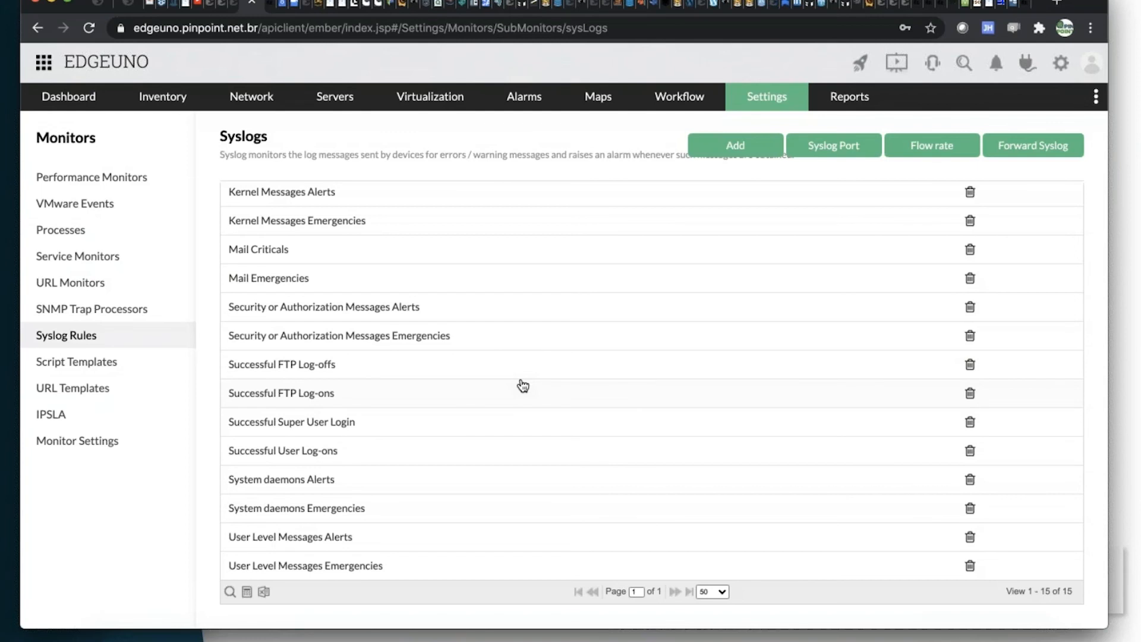
{"action": "key", "text": "super+Tab"}
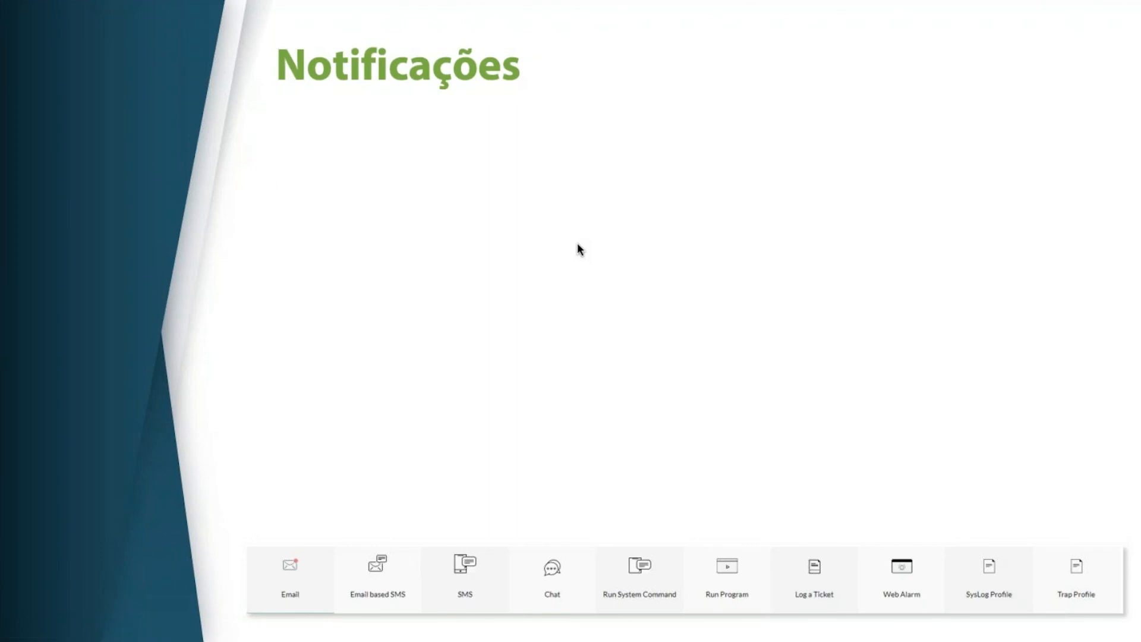
{"action": "key", "text": "Right"}
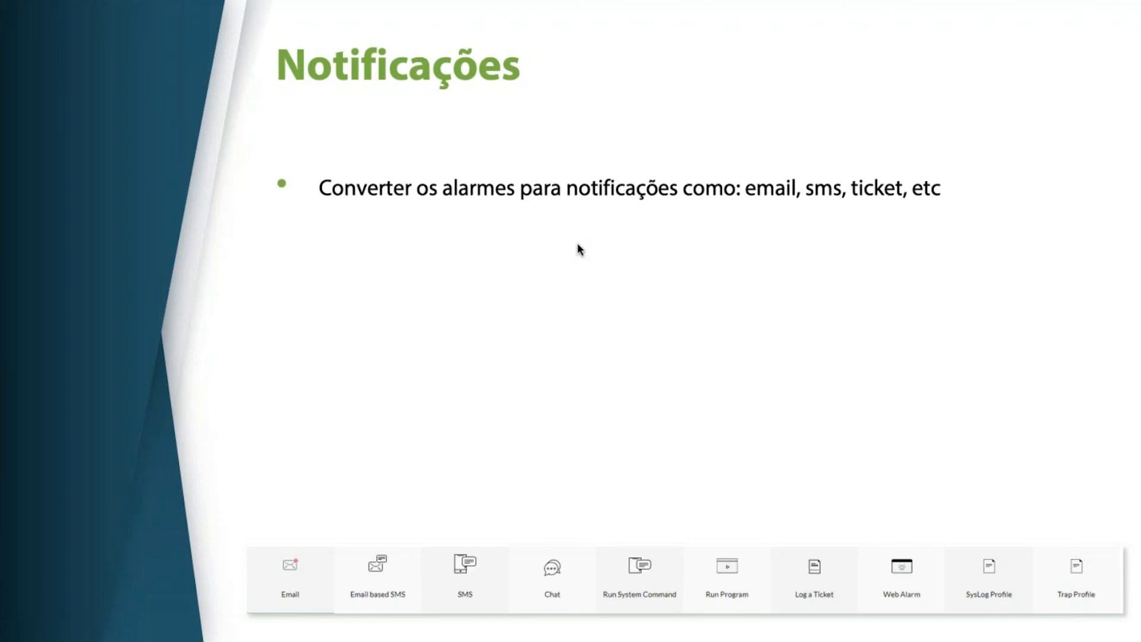
{"action": "key", "text": "Right"}
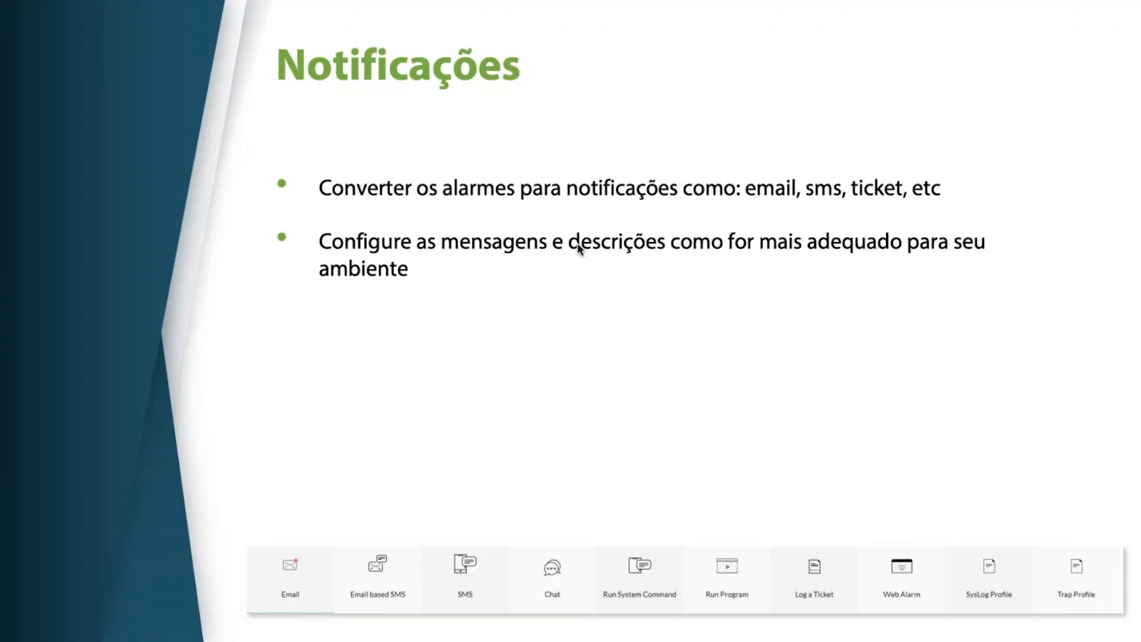
{"action": "key", "text": "Right"}
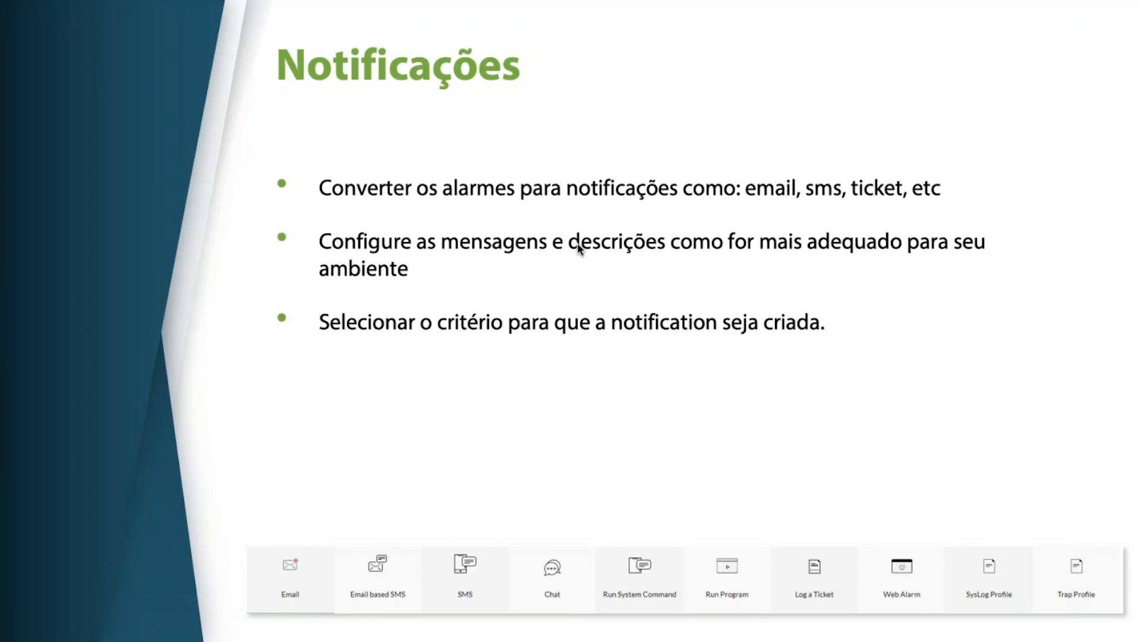
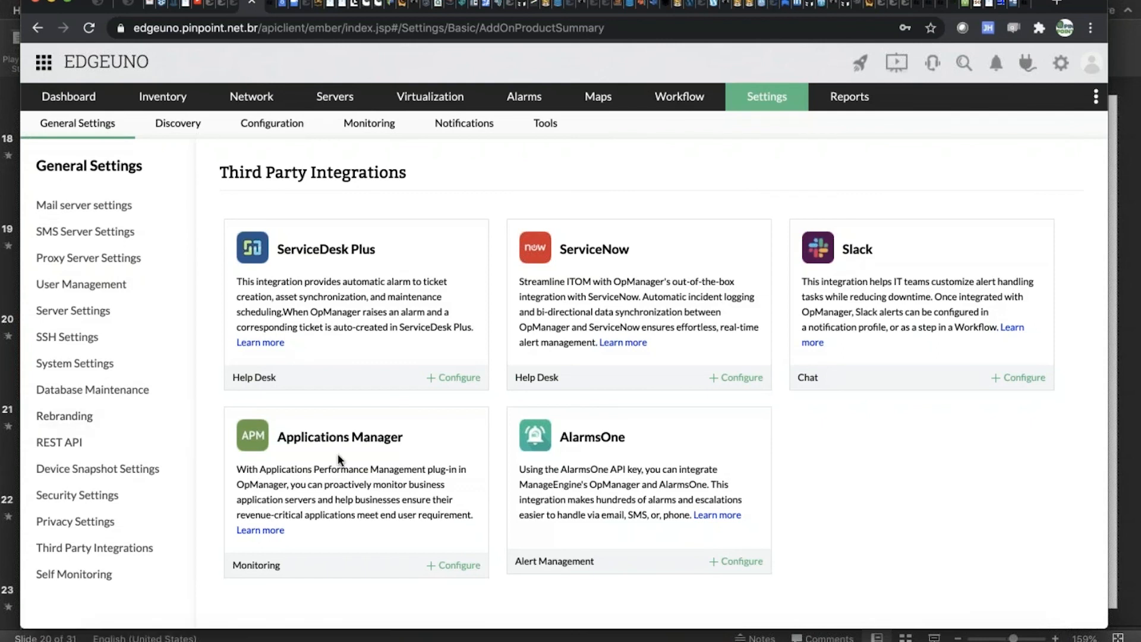
Look over the third-party integrations and review the ServiceDesk Plus configuration options for tickets and asset synchronization.
{"action": "scroll", "coordinate": [337, 454], "scroll_direction": "down", "scroll_amount": 1}
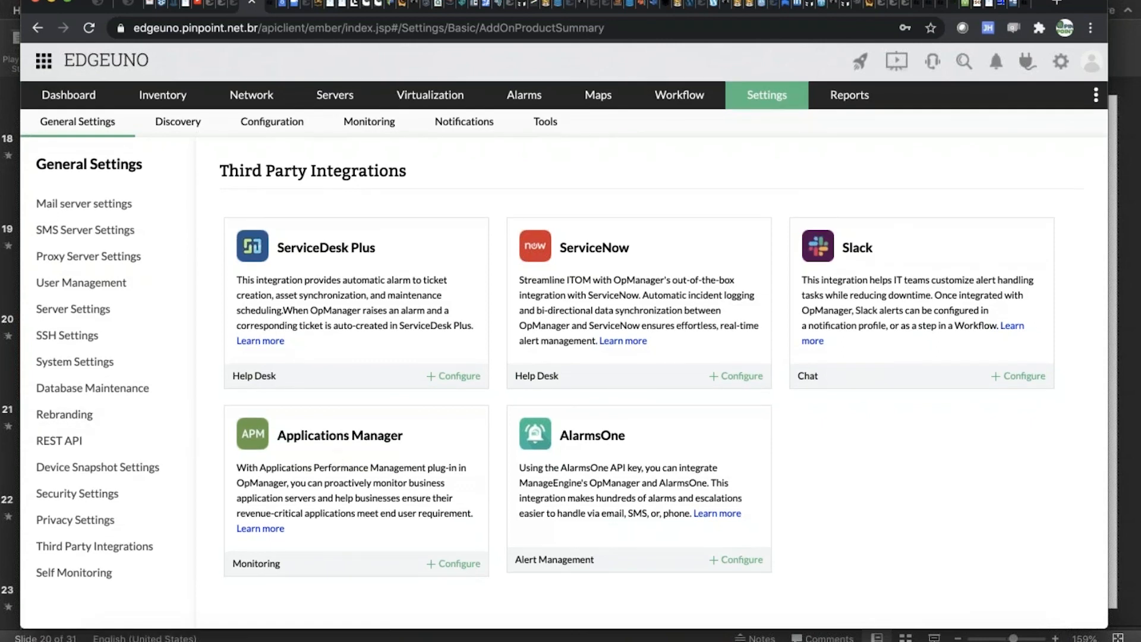
{"action": "scroll", "coordinate": [410, 440], "scroll_direction": "up", "scroll_amount": 1}
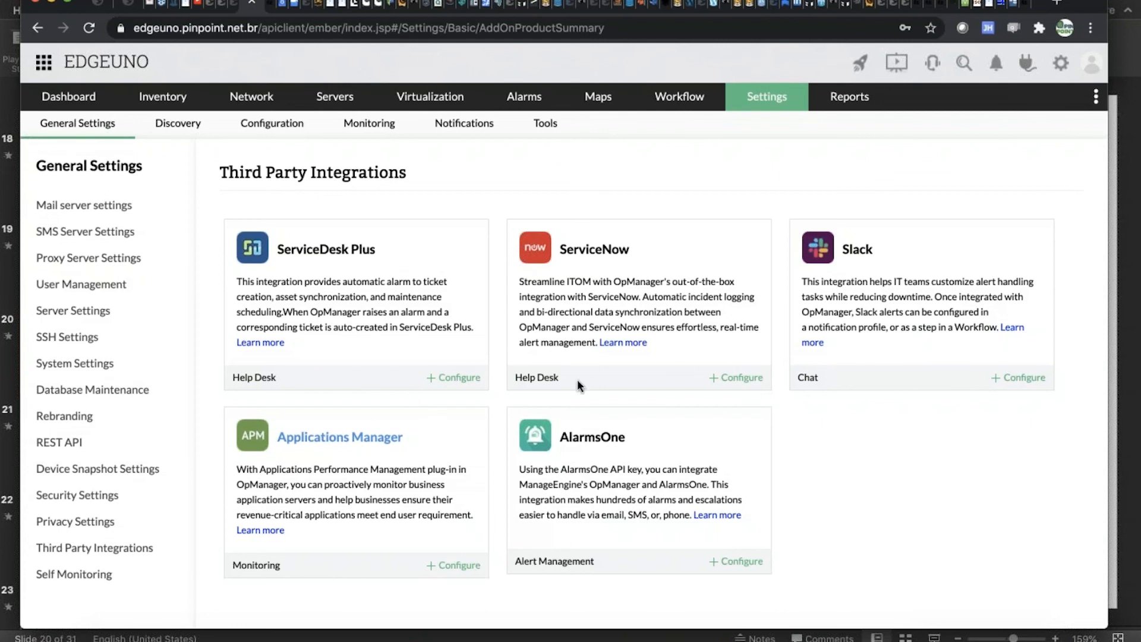
{"action": "left_click", "coordinate": [462, 380]}
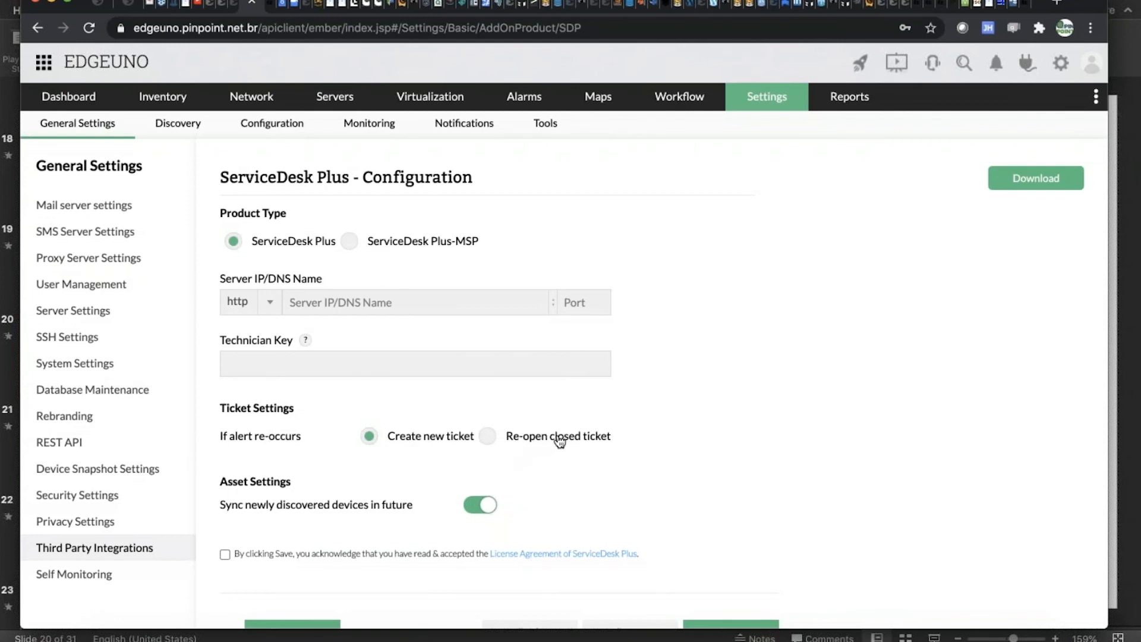
{"action": "scroll", "coordinate": [559, 441], "scroll_direction": "down", "scroll_amount": 1}
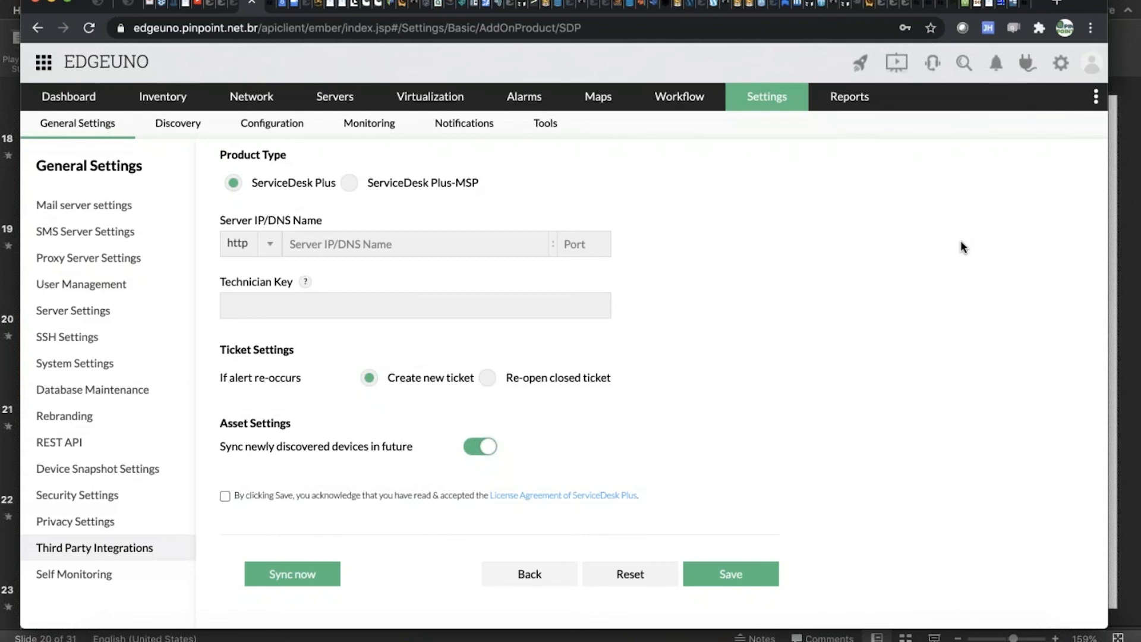
{"action": "scroll", "coordinate": [403, 399], "scroll_direction": "up", "scroll_amount": 1}
{"action": "scroll", "coordinate": [403, 399], "scroll_direction": "down", "scroll_amount": 1}
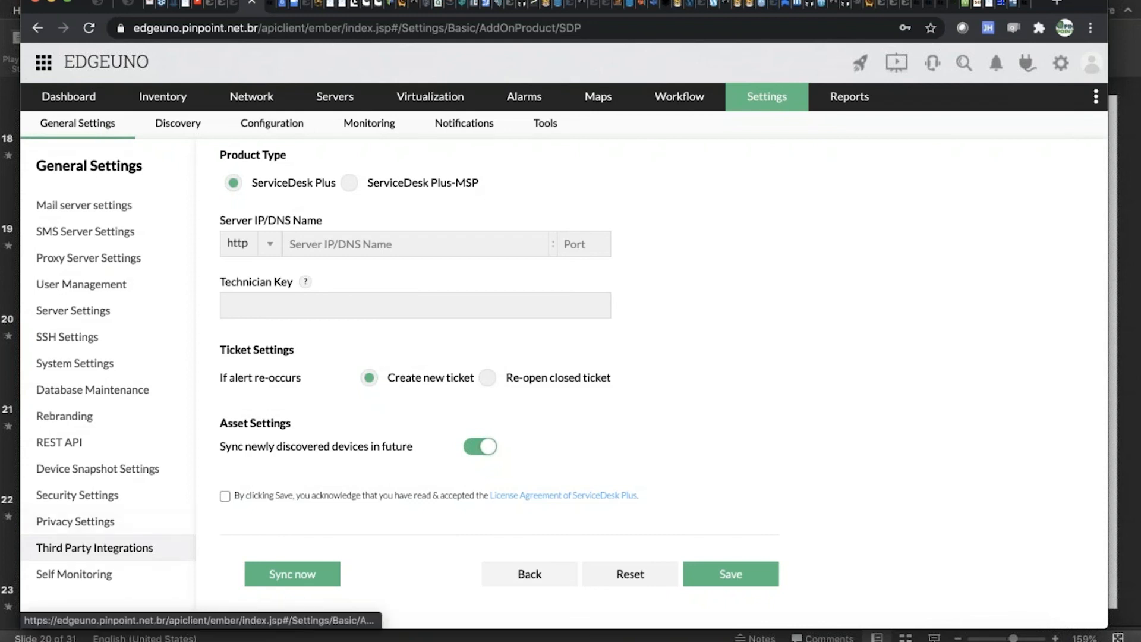
Return to the third-party integrations and review the ServiceNow configuration's ticket and CMDB CI settings.
{"action": "left_click", "coordinate": [94, 547]}
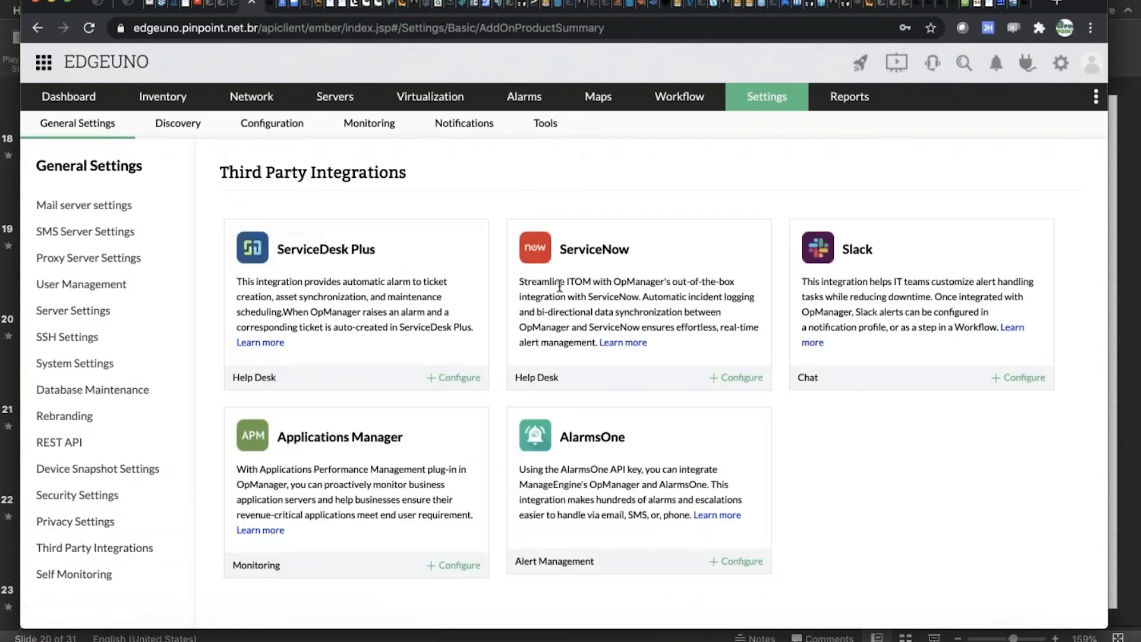
{"action": "left_click", "coordinate": [726, 379]}
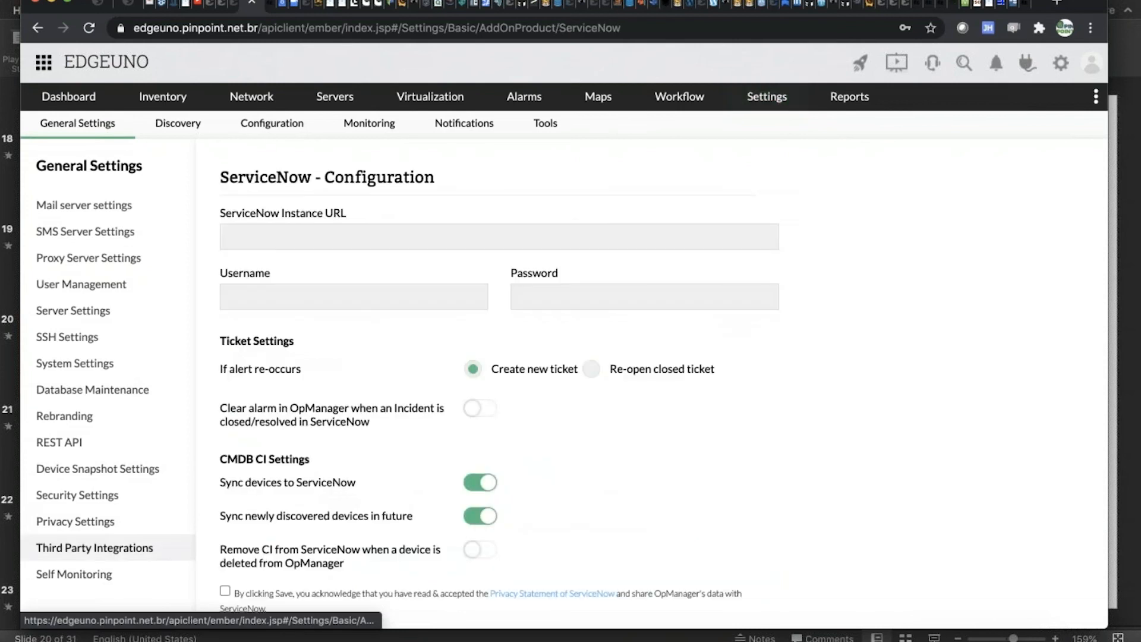
{"action": "scroll", "coordinate": [665, 369], "scroll_direction": "down", "scroll_amount": 3}
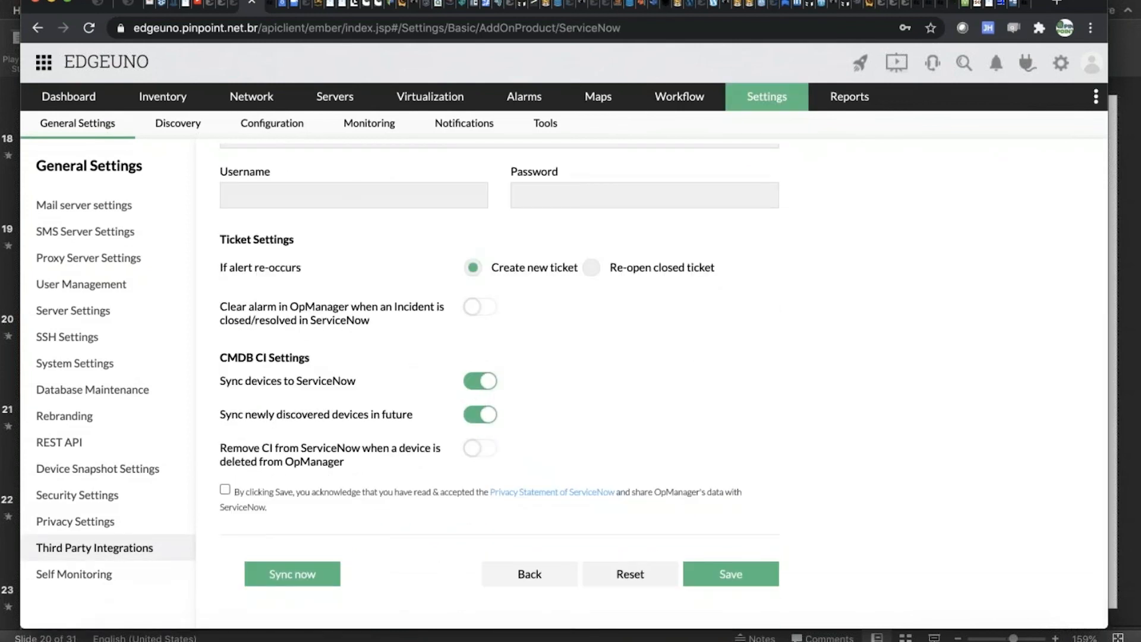
{"action": "scroll", "coordinate": [459, 186], "scroll_direction": "up", "scroll_amount": 3}
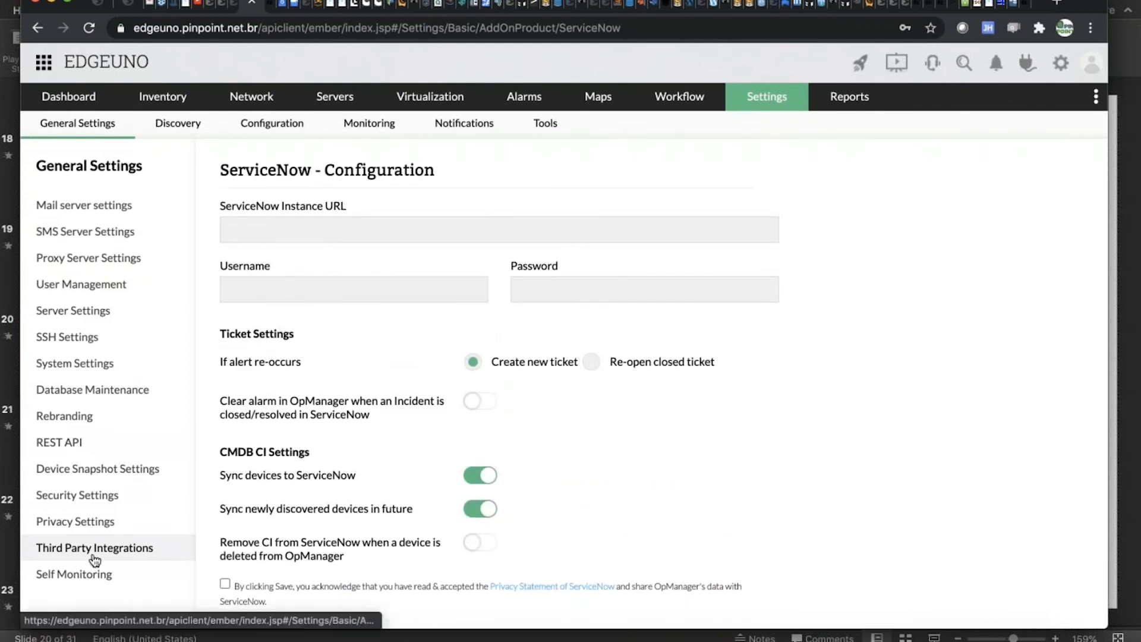
Open the Slack integration's configuration and paste the authorization code into the Auth Code field.
{"action": "left_click", "coordinate": [94, 549]}
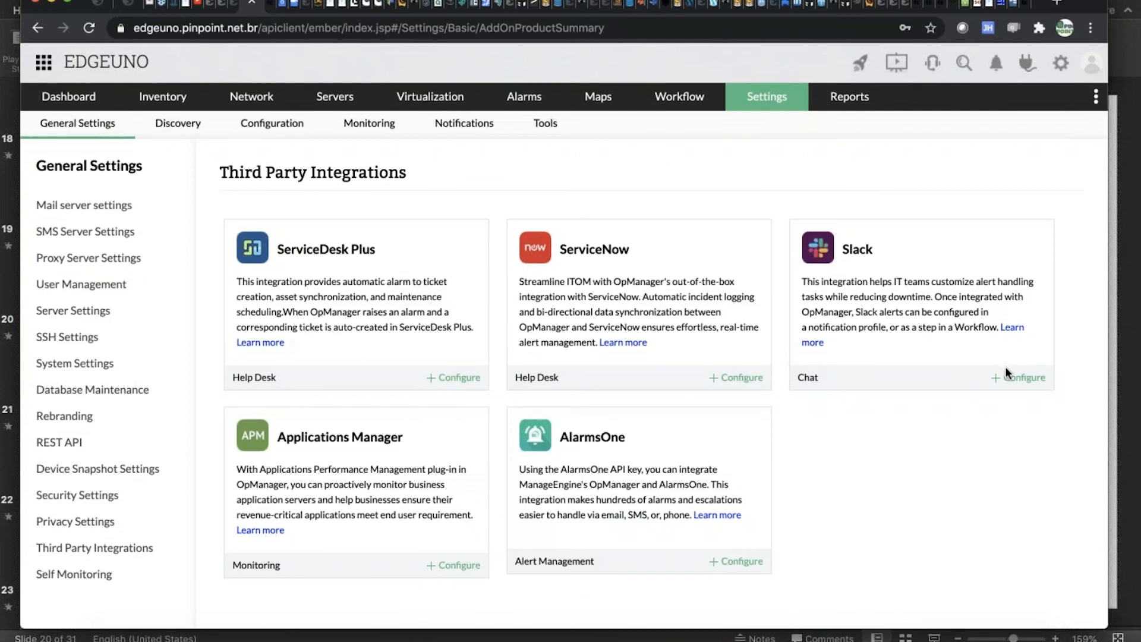
{"action": "left_click", "coordinate": [1017, 377]}
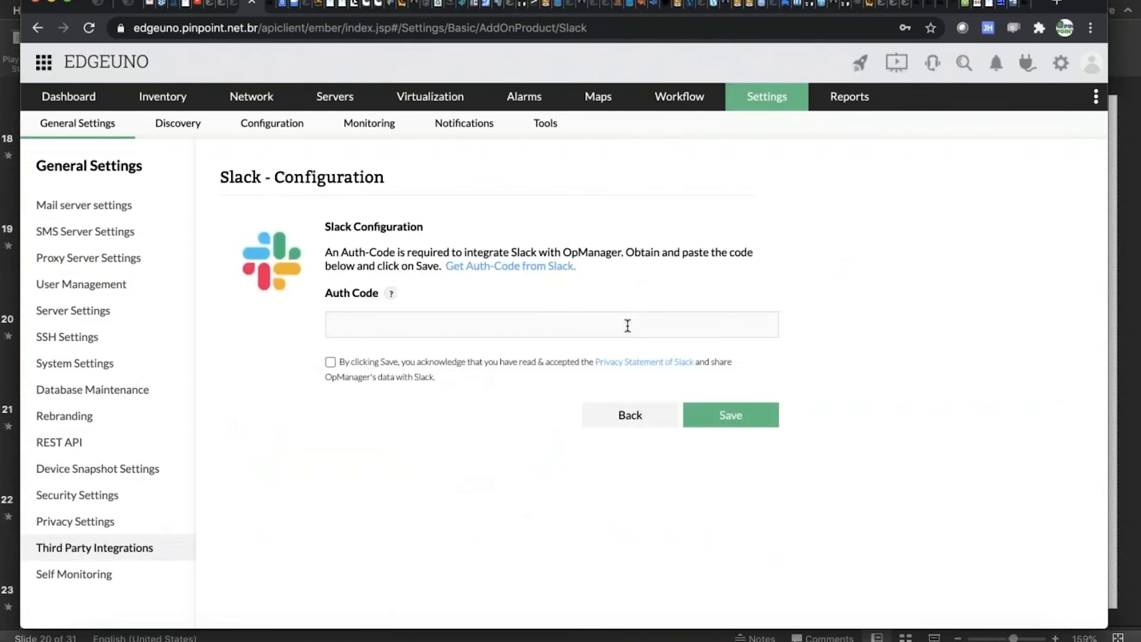
{"action": "left_click", "coordinate": [356, 321]}
{"action": "key", "text": "ctrl+v"}
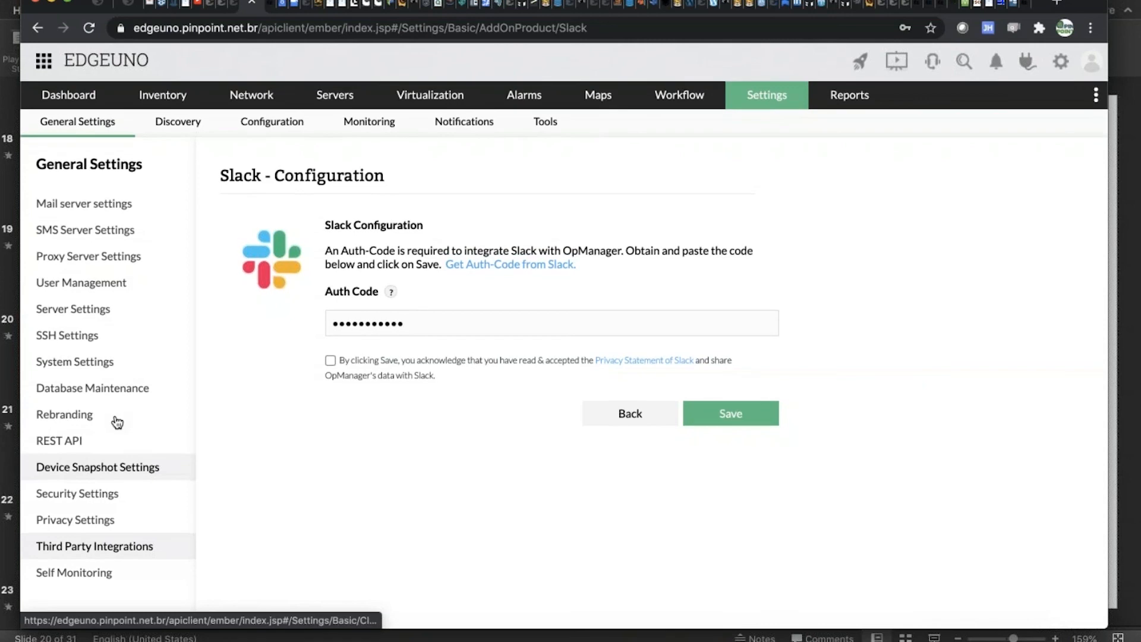
Start adding a new notification profile and select Log a Ticket as its profile type.
{"action": "left_click", "coordinate": [470, 124]}
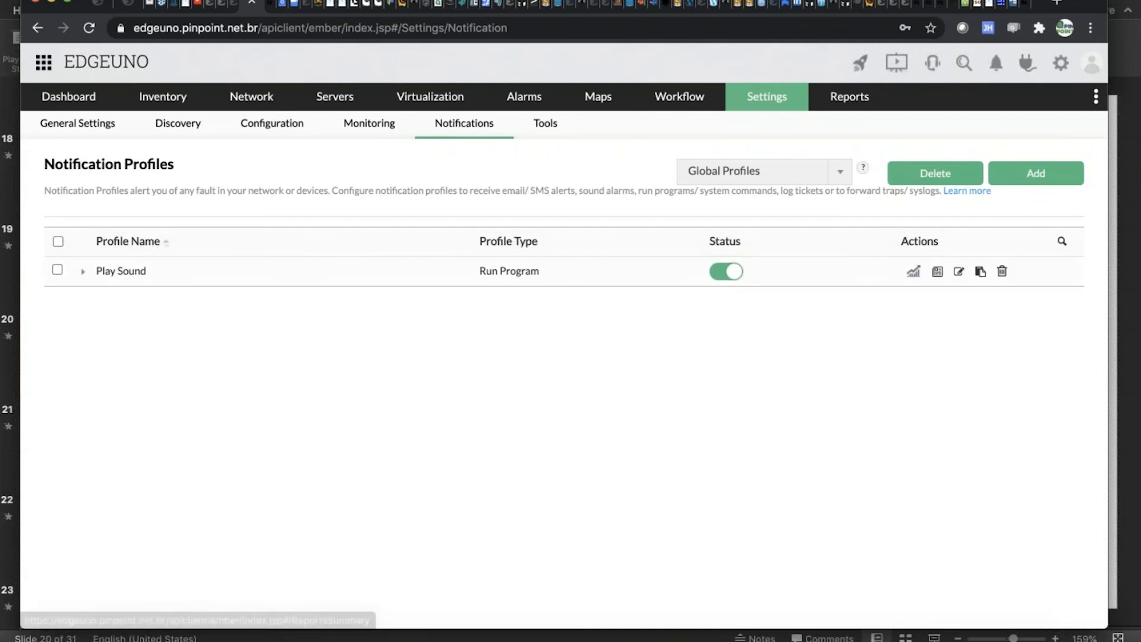
{"action": "left_click", "coordinate": [1048, 177]}
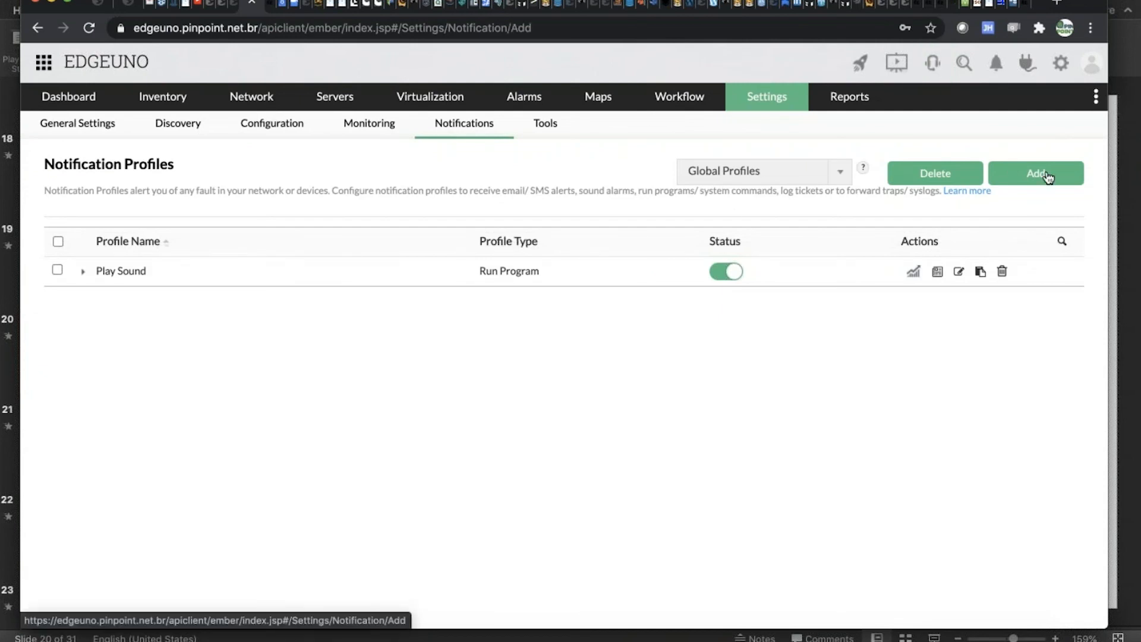
{"action": "left_click", "coordinate": [544, 280]}
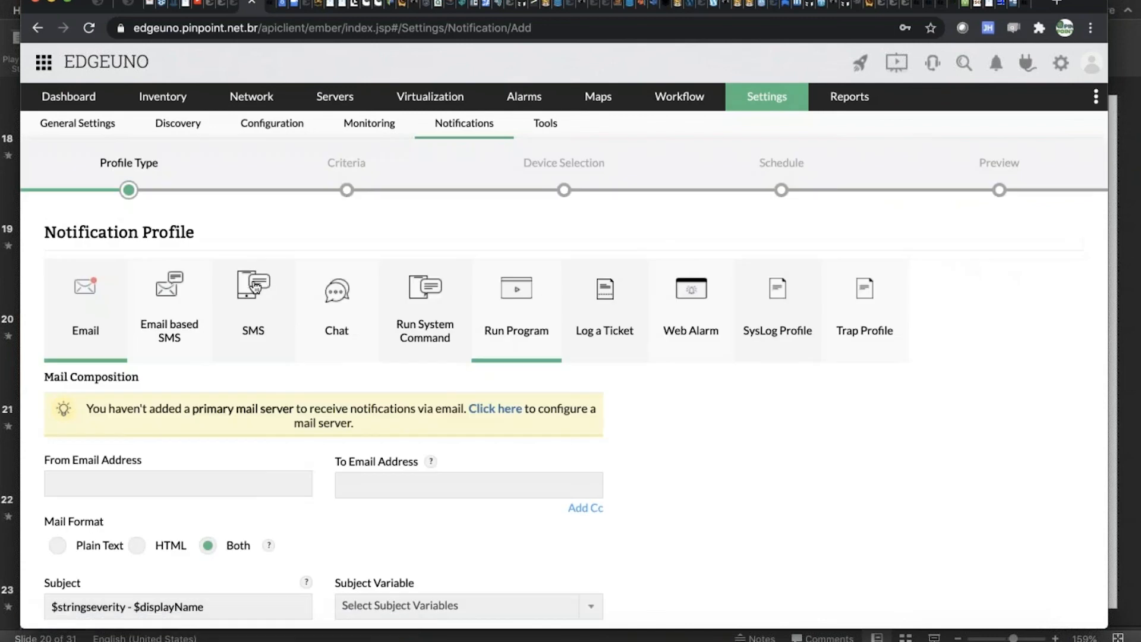
{"action": "left_click", "coordinate": [594, 340]}
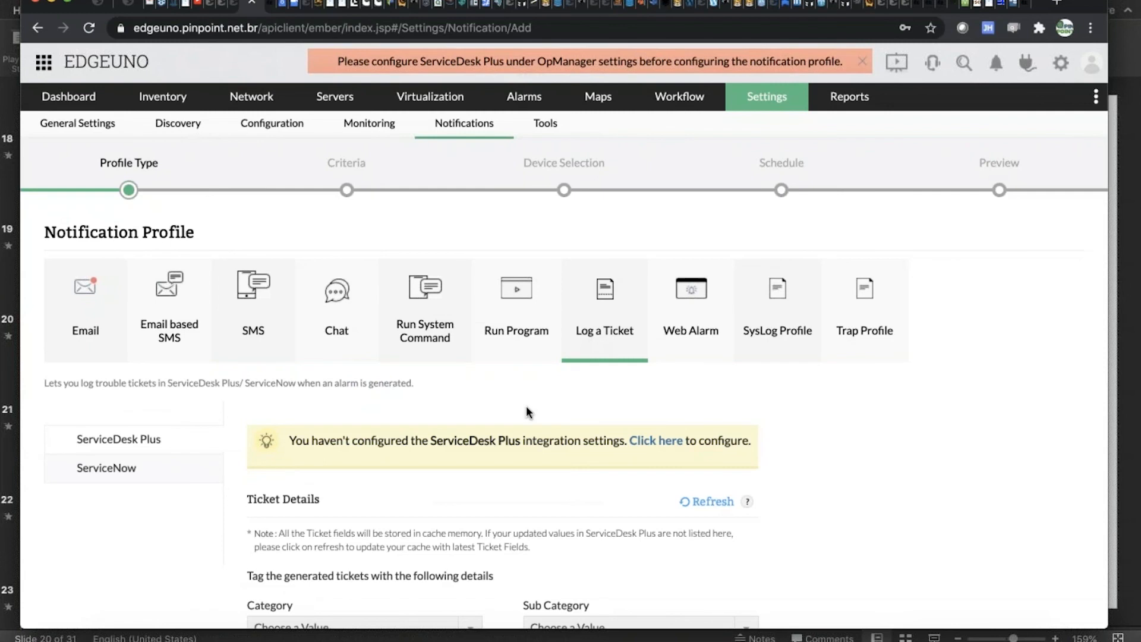
Examine the ServiceDesk Plus ticket fields of the notification profile, including the category choices, title variables and description template.
{"action": "scroll", "coordinate": [491, 397], "scroll_direction": "down", "scroll_amount": 5}
{"action": "scroll", "coordinate": [491, 397], "scroll_direction": "up", "scroll_amount": 2}
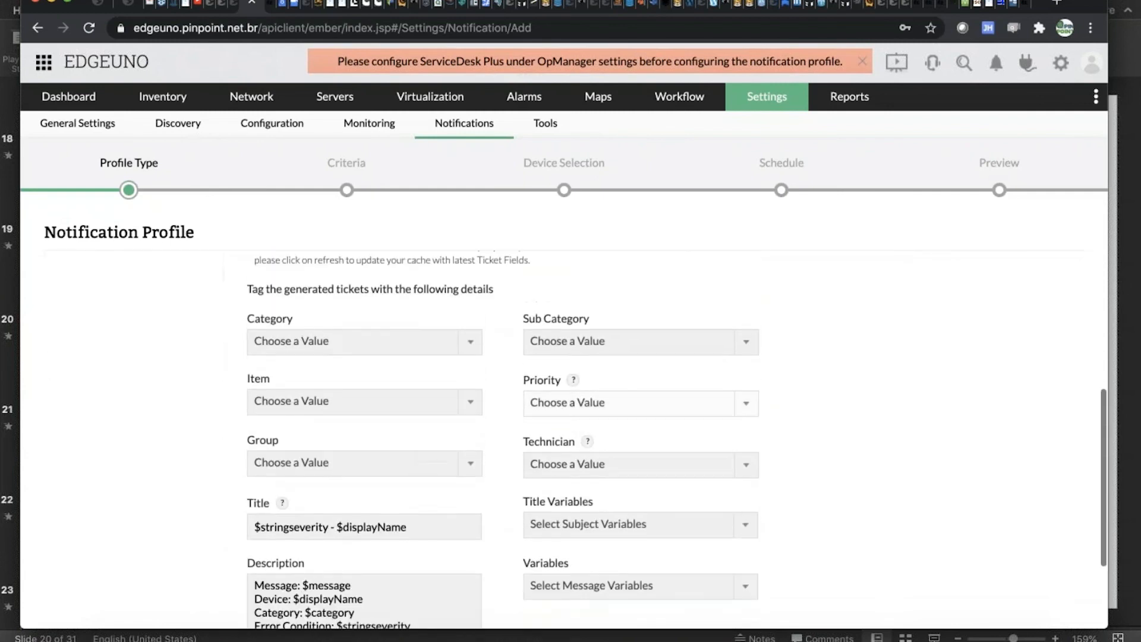
{"action": "left_click", "coordinate": [478, 388]}
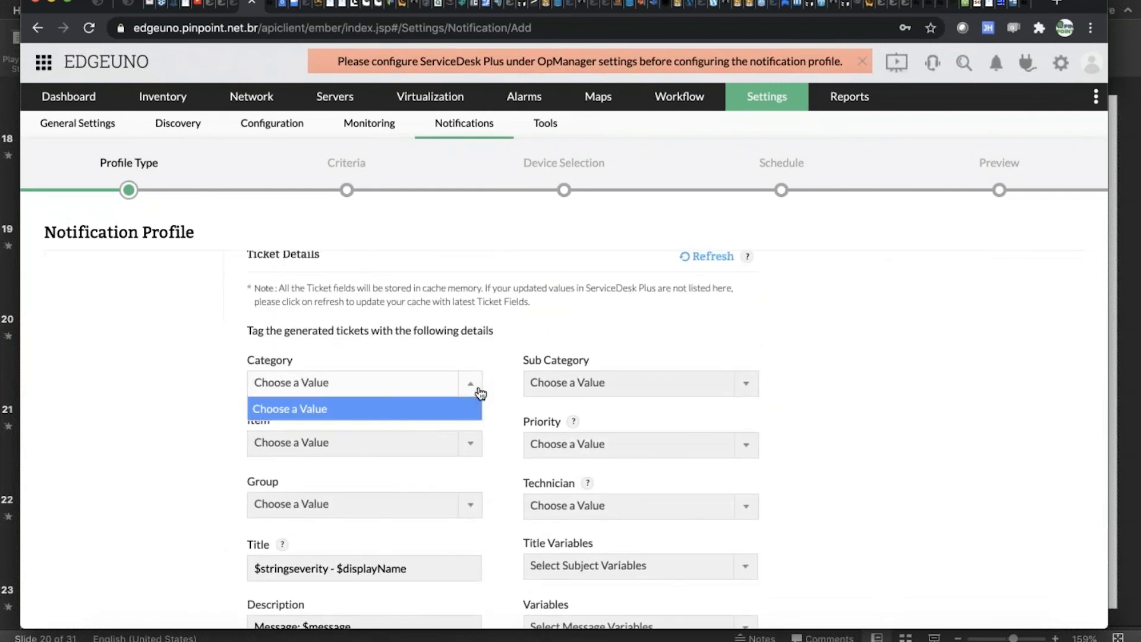
{"action": "left_click", "coordinate": [496, 318]}
{"action": "scroll", "coordinate": [495, 315], "scroll_direction": "down", "scroll_amount": 1}
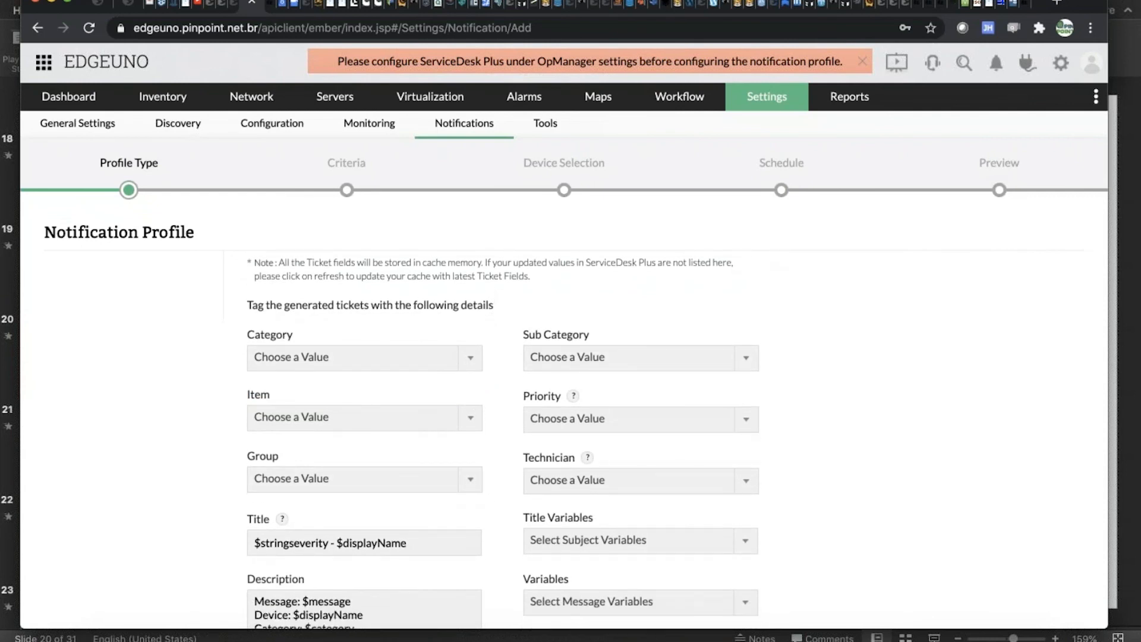
{"action": "scroll", "coordinate": [606, 416], "scroll_direction": "down", "scroll_amount": 5}
{"action": "left_click", "coordinate": [610, 395]}
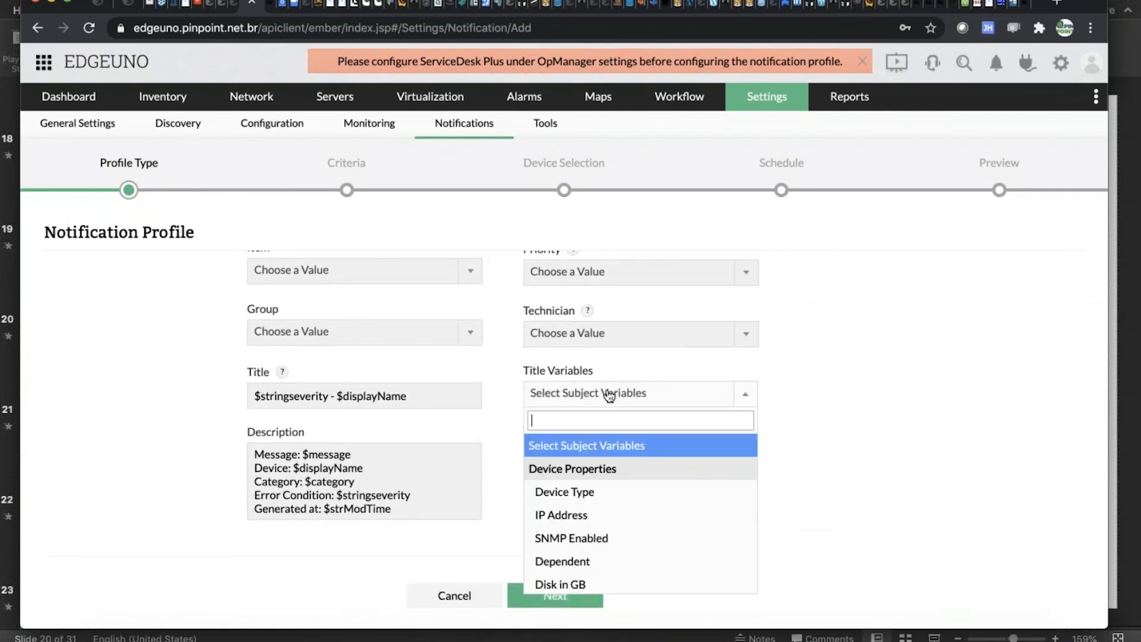
{"action": "left_click", "coordinate": [966, 374]}
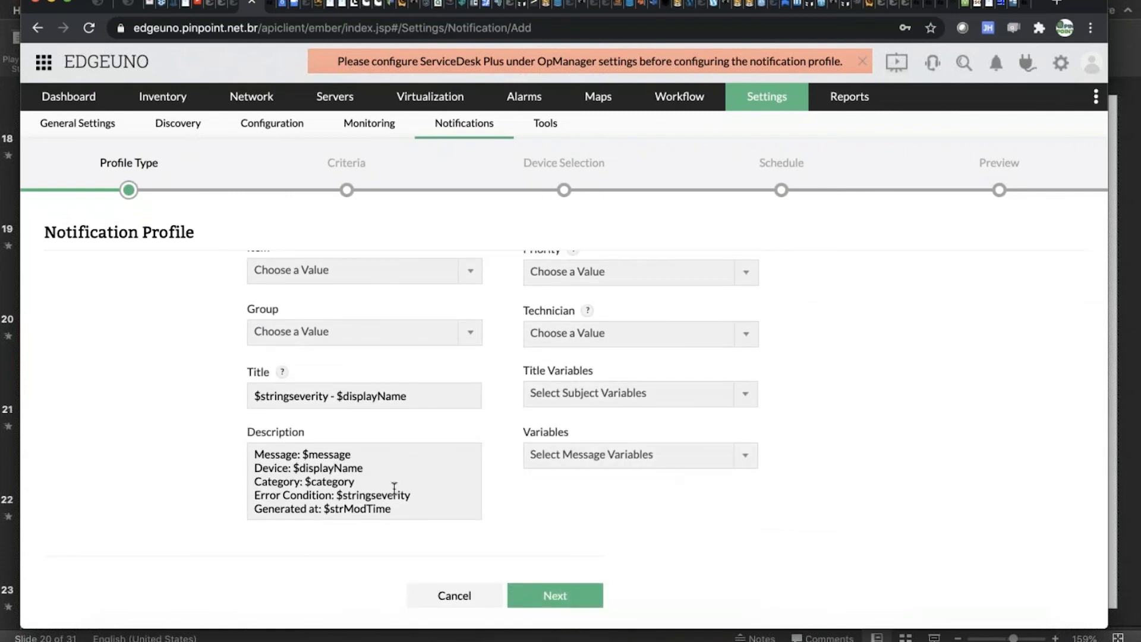
{"action": "scroll", "coordinate": [400, 510], "scroll_direction": "down", "scroll_amount": 1}
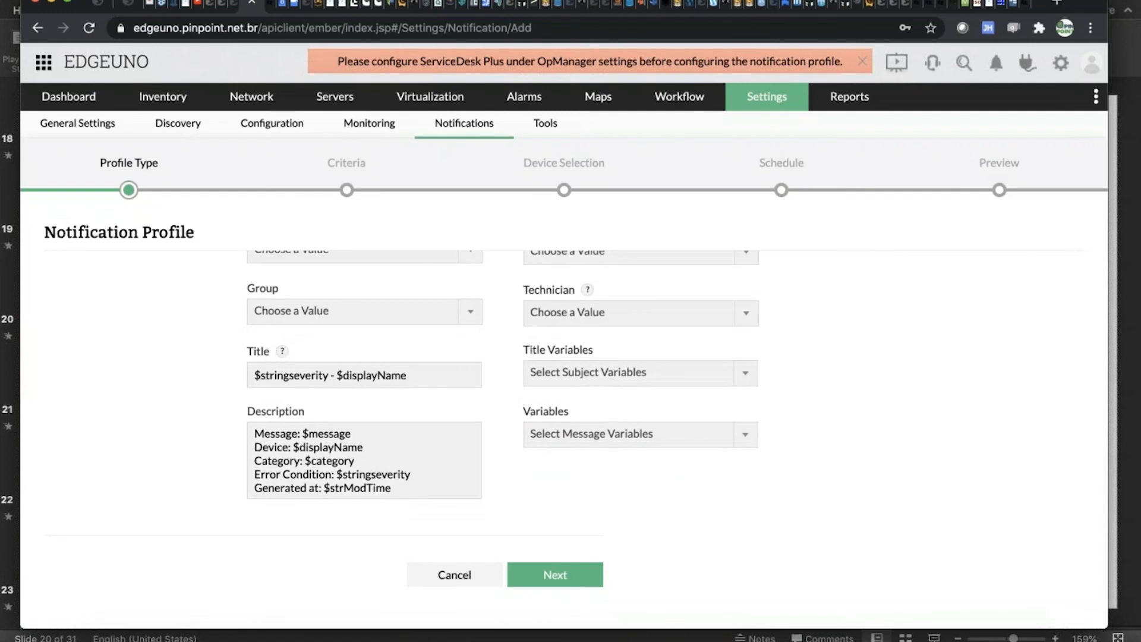
{"action": "scroll", "coordinate": [364, 416], "scroll_direction": "up", "scroll_amount": 1}
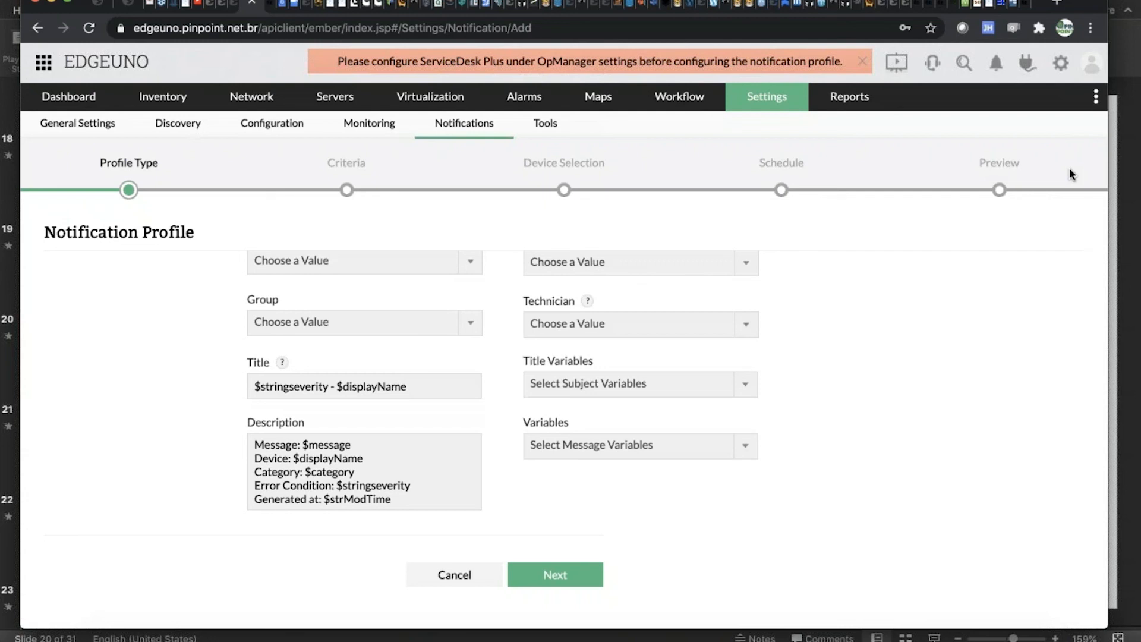
Switch to the PowerPoint presentation and show slide 21, Workflow.
{"action": "key", "text": "super+Tab"}
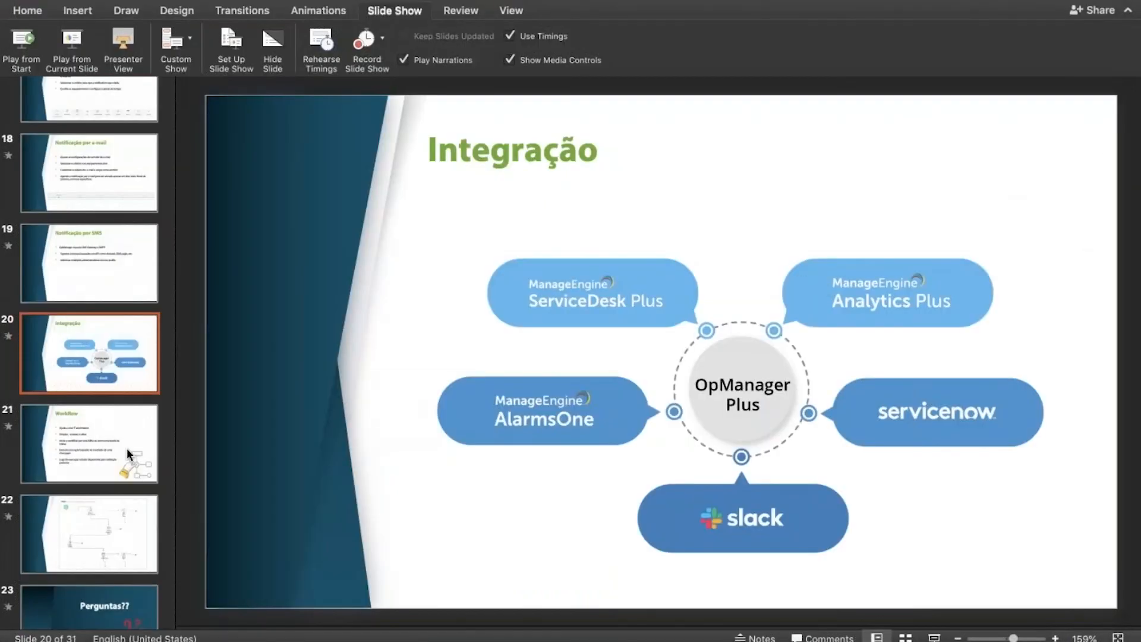
{"action": "left_click", "coordinate": [126, 448]}
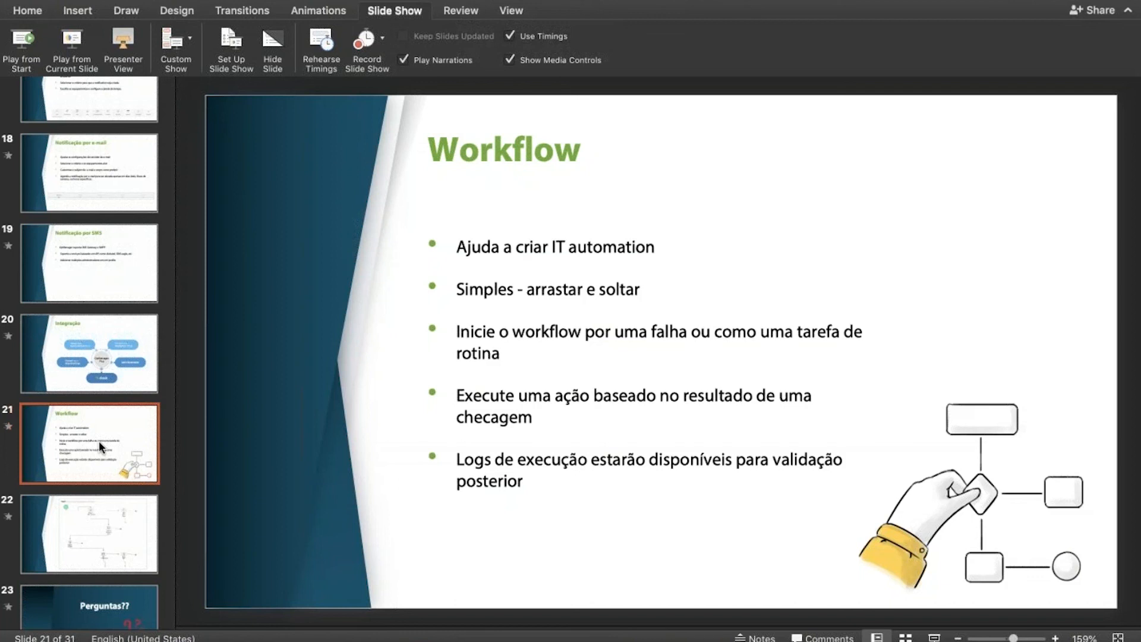
Switch back to OpManager in the browser and open the Instant Device Check workflow.
{"action": "key", "text": "super+Tab"}
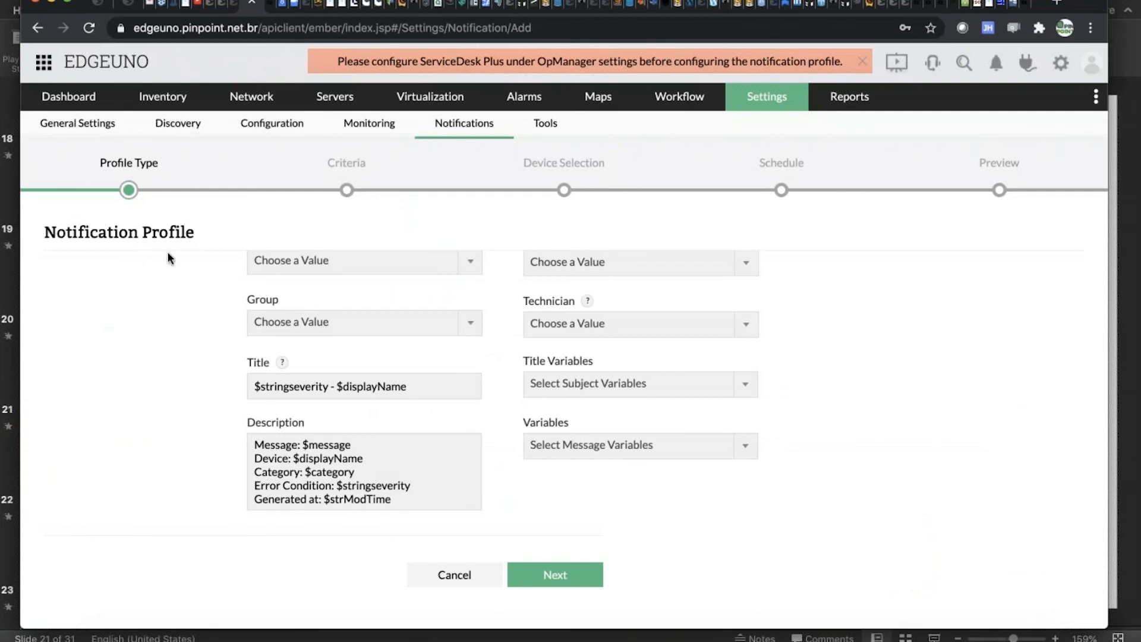
{"action": "left_click", "coordinate": [687, 105]}
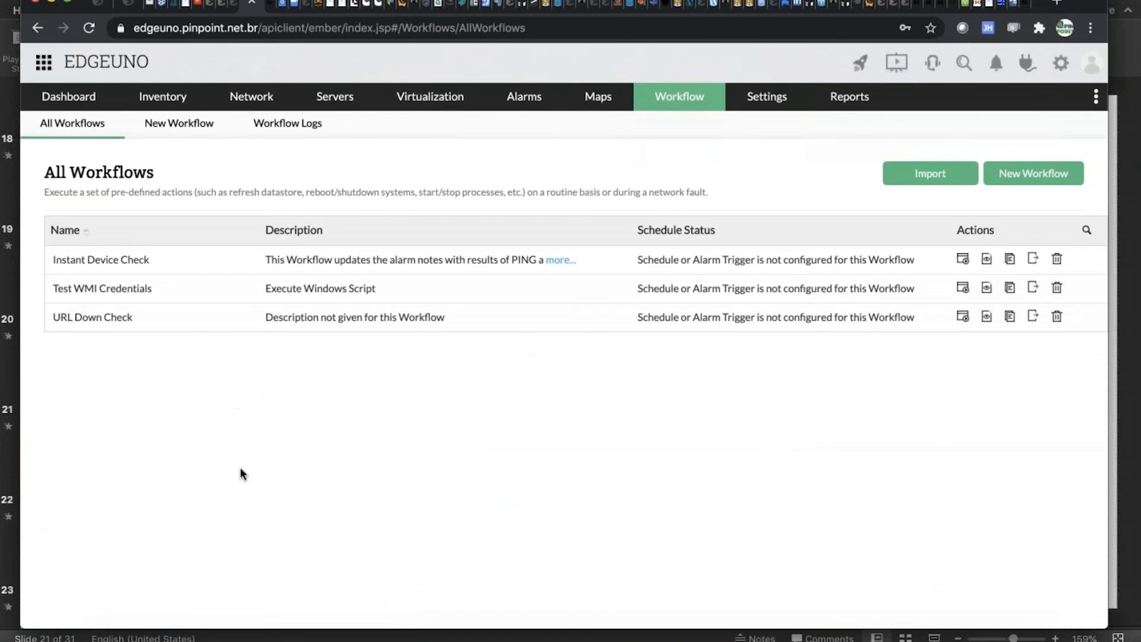
{"action": "left_click", "coordinate": [129, 266]}
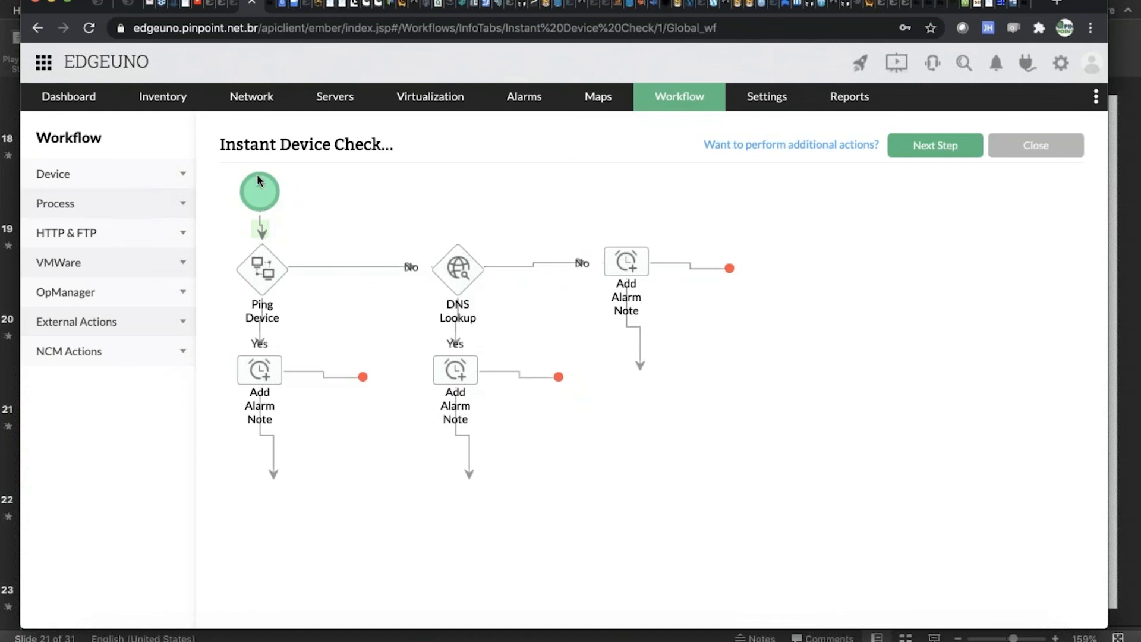
Review the Ping Device task's settings and its selectable destination devices, and close it without changes.
{"action": "double_click", "coordinate": [254, 286]}
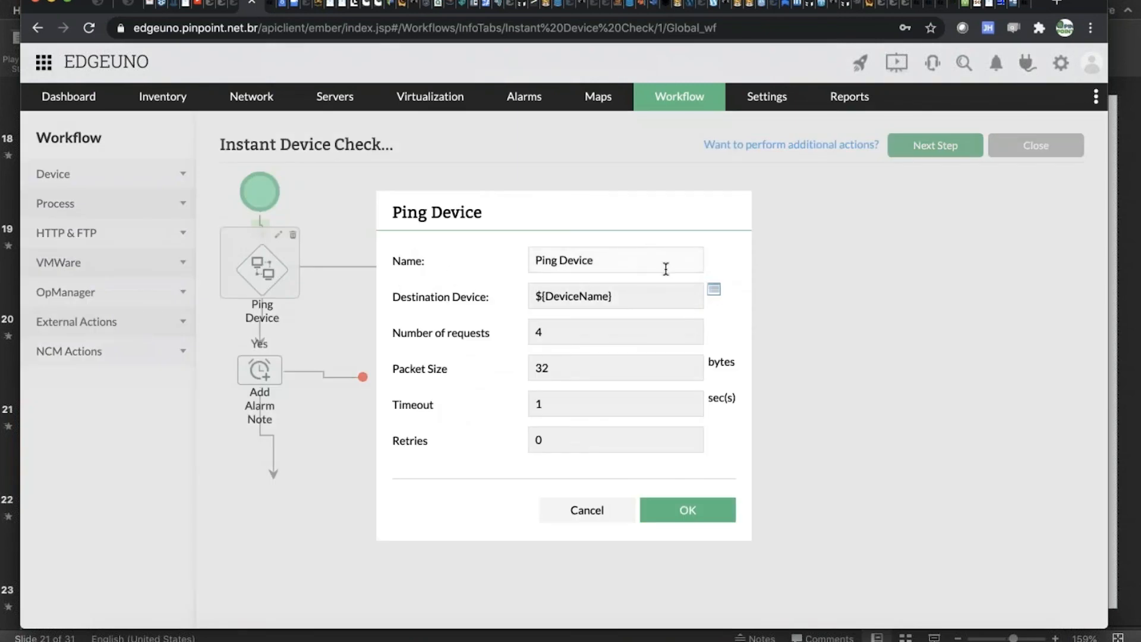
{"action": "left_click", "coordinate": [715, 291]}
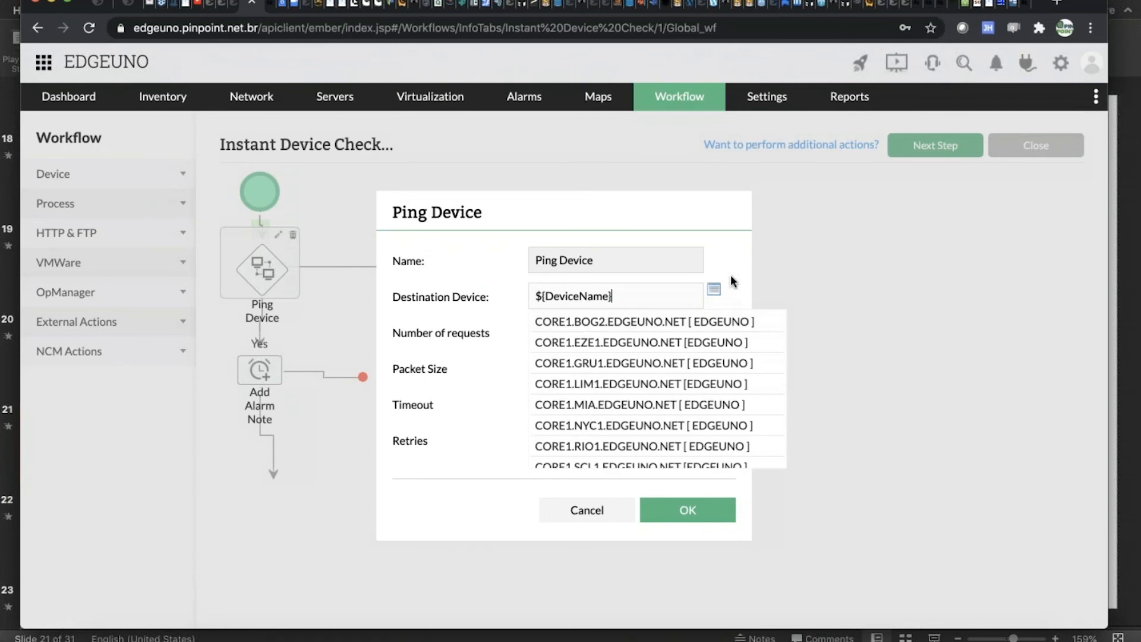
{"action": "scroll", "coordinate": [691, 384], "scroll_direction": "down", "scroll_amount": 10}
{"action": "scroll", "coordinate": [696, 390], "scroll_direction": "up", "scroll_amount": 10}
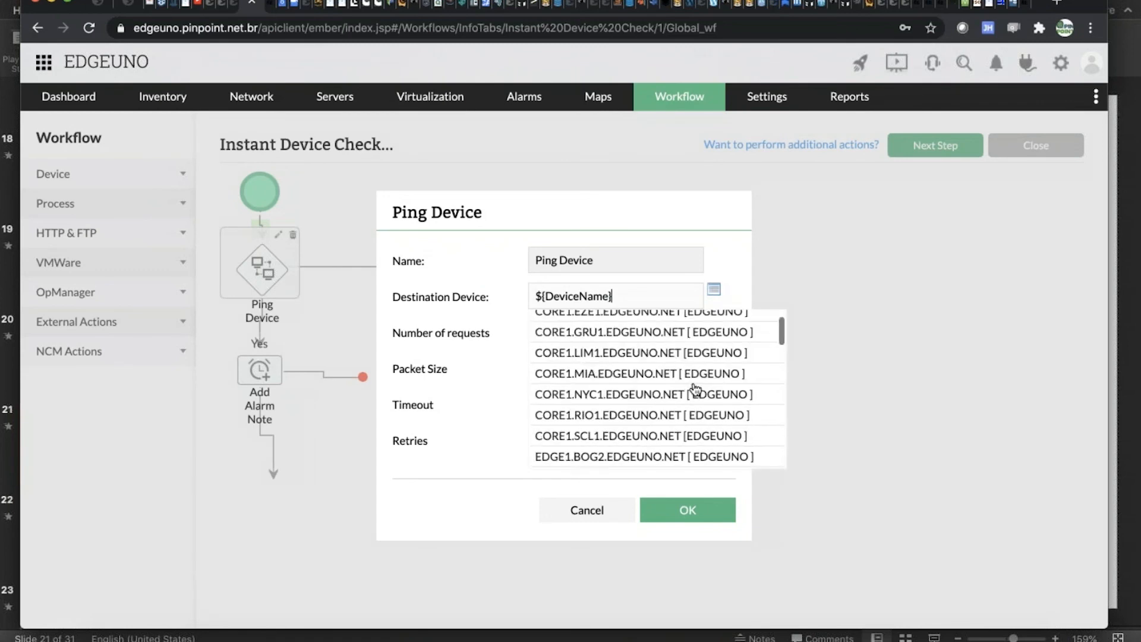
{"action": "left_click", "coordinate": [733, 252]}
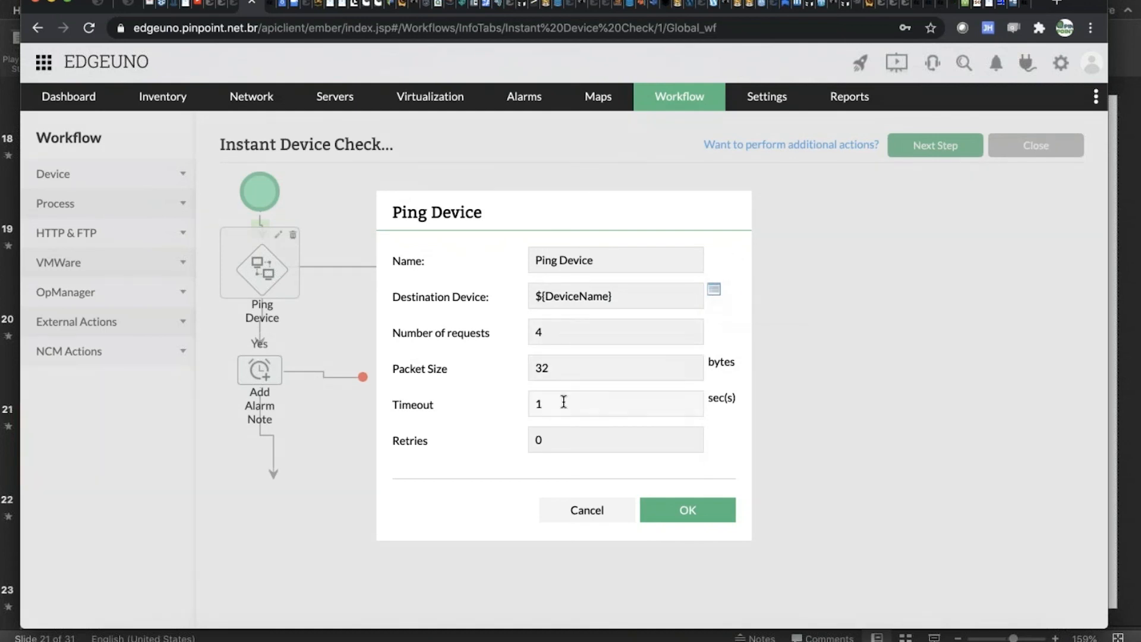
{"action": "left_click", "coordinate": [591, 509]}
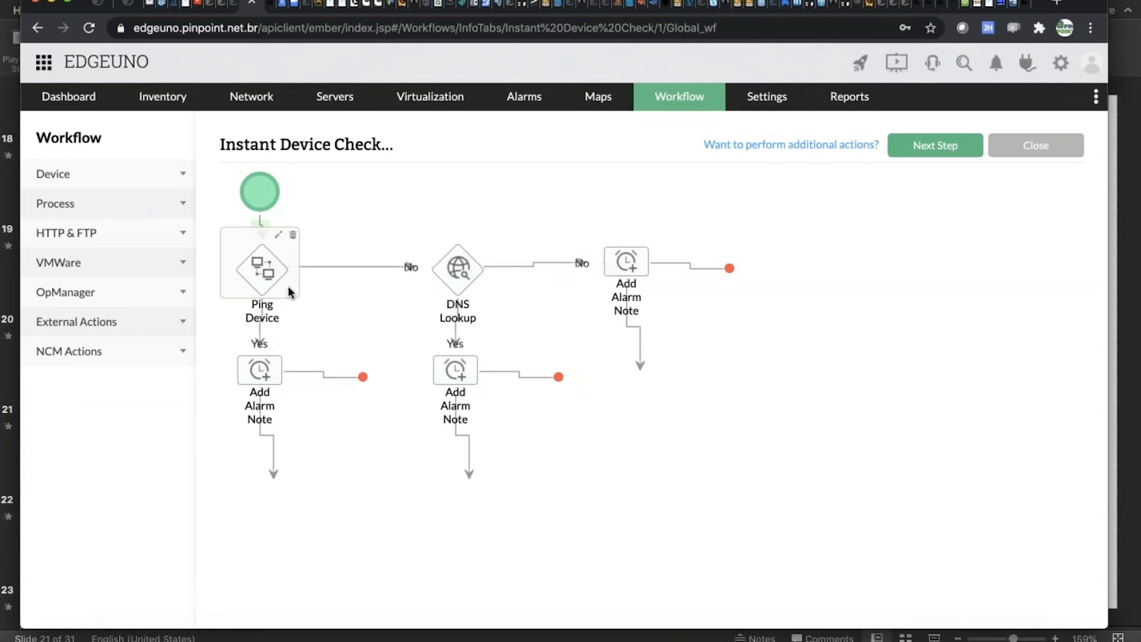
Review the note variable of the Add Alarm Note task below Ping Device, and close the task without changes.
{"action": "double_click", "coordinate": [267, 373]}
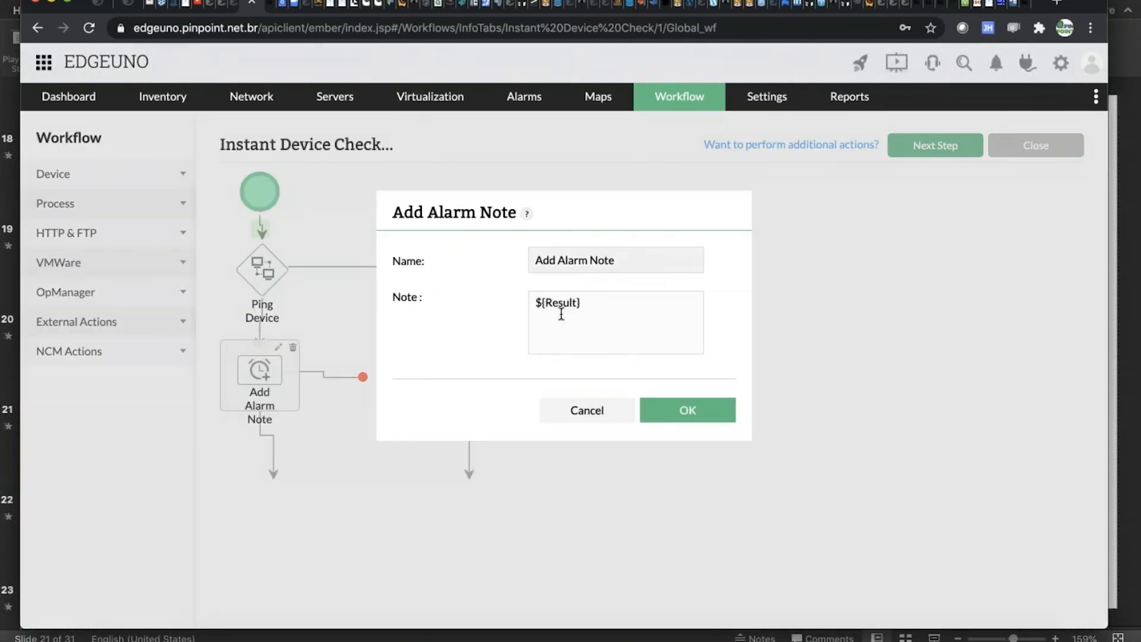
{"action": "left_click_drag", "start_coordinate": [598, 303], "coordinate": [541, 301]}
{"action": "left_click", "coordinate": [585, 411]}
{"action": "left_click", "coordinate": [508, 107]}
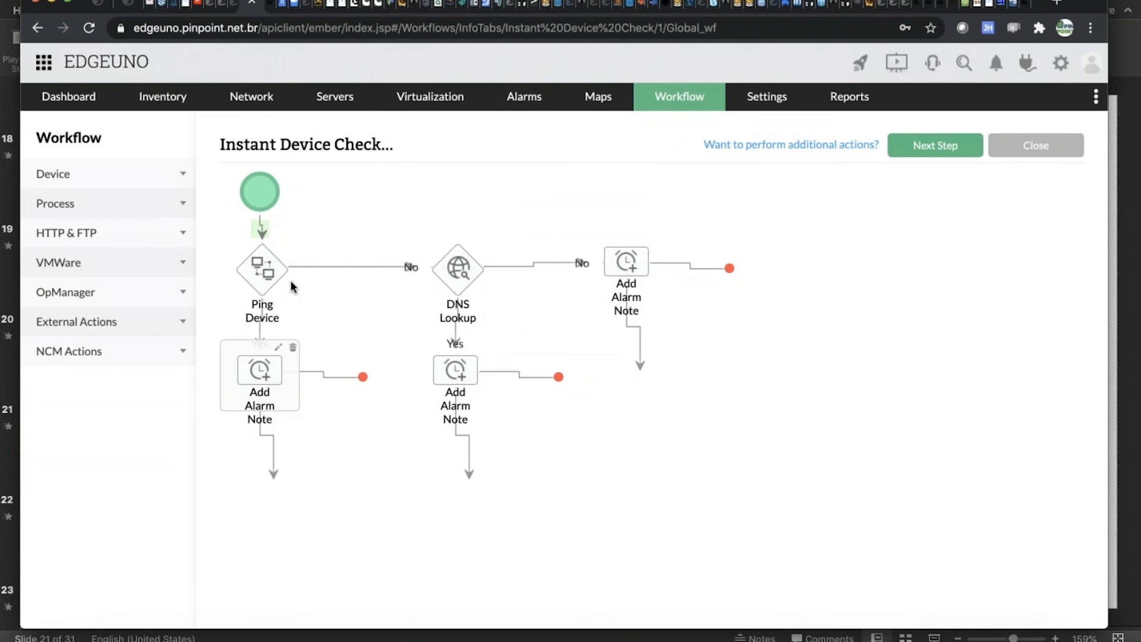
Review the DNS Lookup task's settings and the note of the Add Alarm Note task on its No branch, closing both without changes.
{"action": "double_click", "coordinate": [458, 275]}
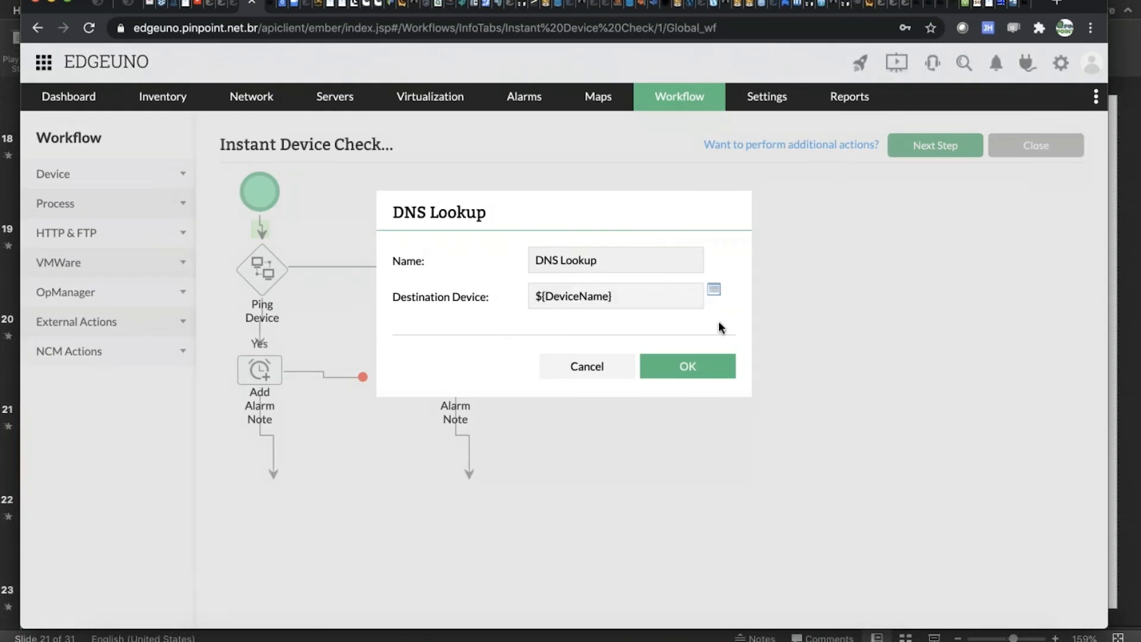
{"action": "left_click", "coordinate": [587, 365]}
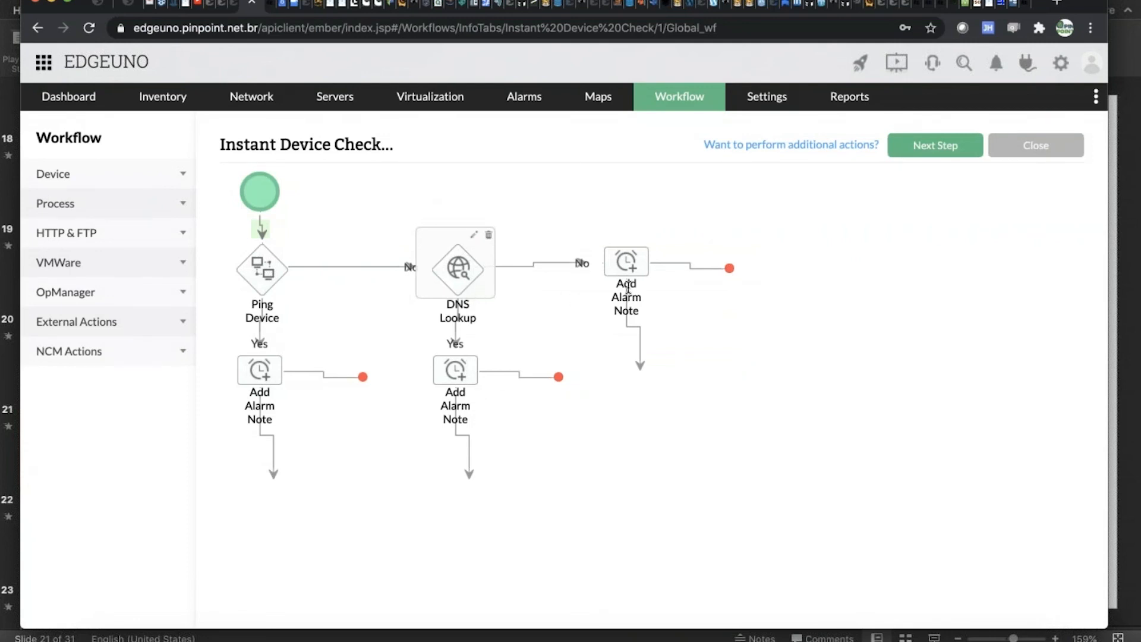
{"action": "left_click", "coordinate": [635, 269]}
{"action": "double_click", "coordinate": [635, 269]}
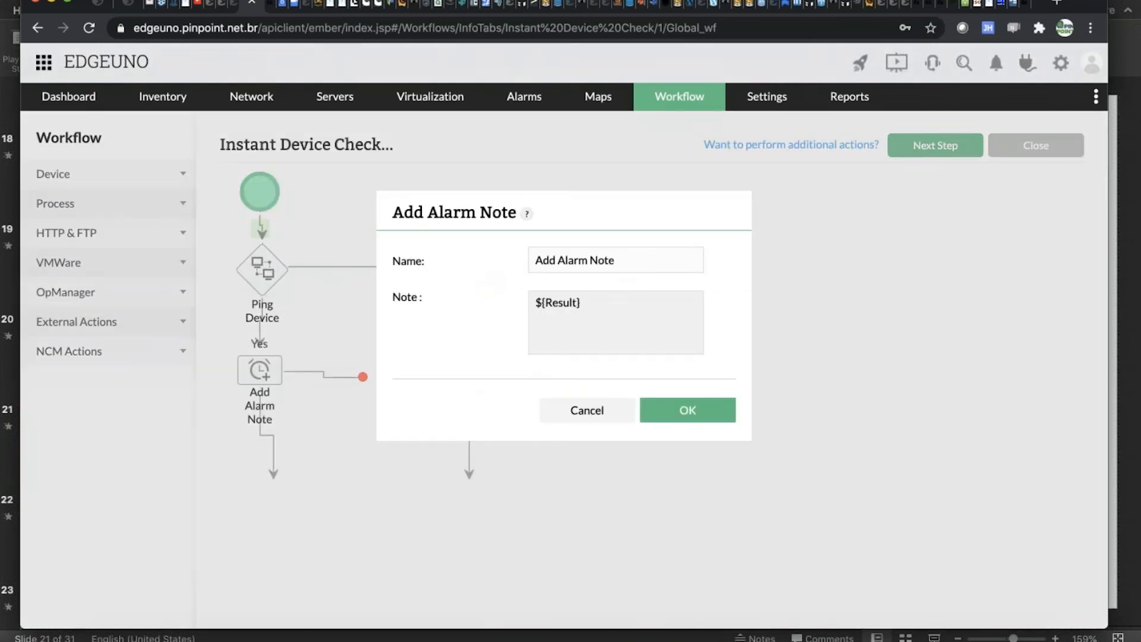
{"action": "left_click", "coordinate": [582, 409]}
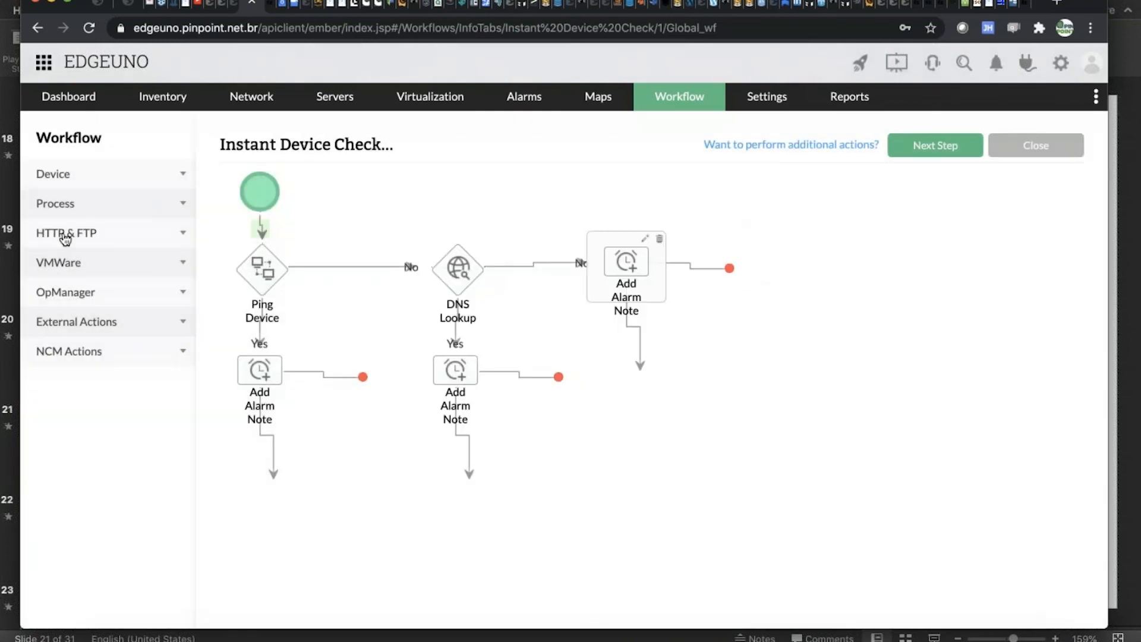
Browse the workflow tasks available in the Device, Process, and HTTP & FTP categories.
{"action": "left_click", "coordinate": [113, 175]}
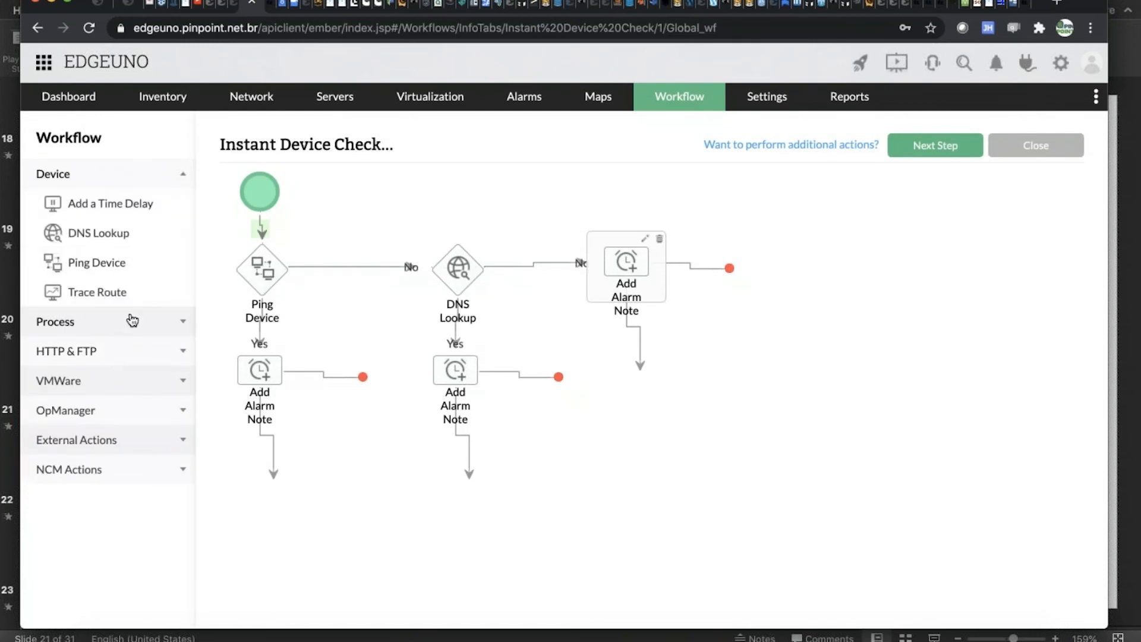
{"action": "left_click", "coordinate": [131, 321]}
{"action": "left_click", "coordinate": [119, 180]}
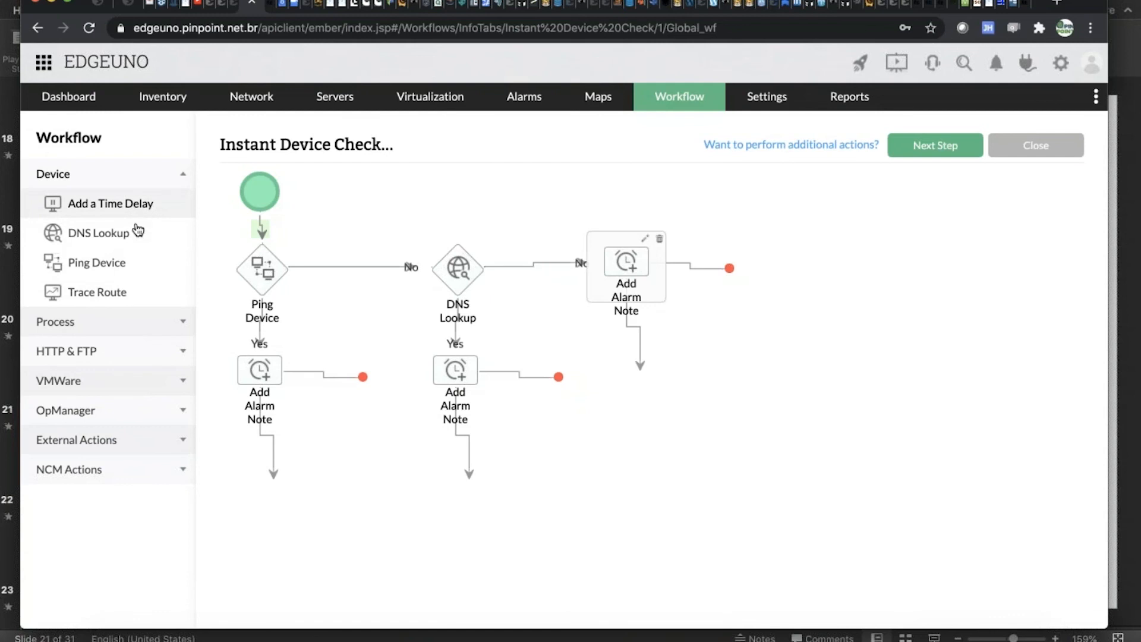
{"action": "left_click", "coordinate": [125, 331]}
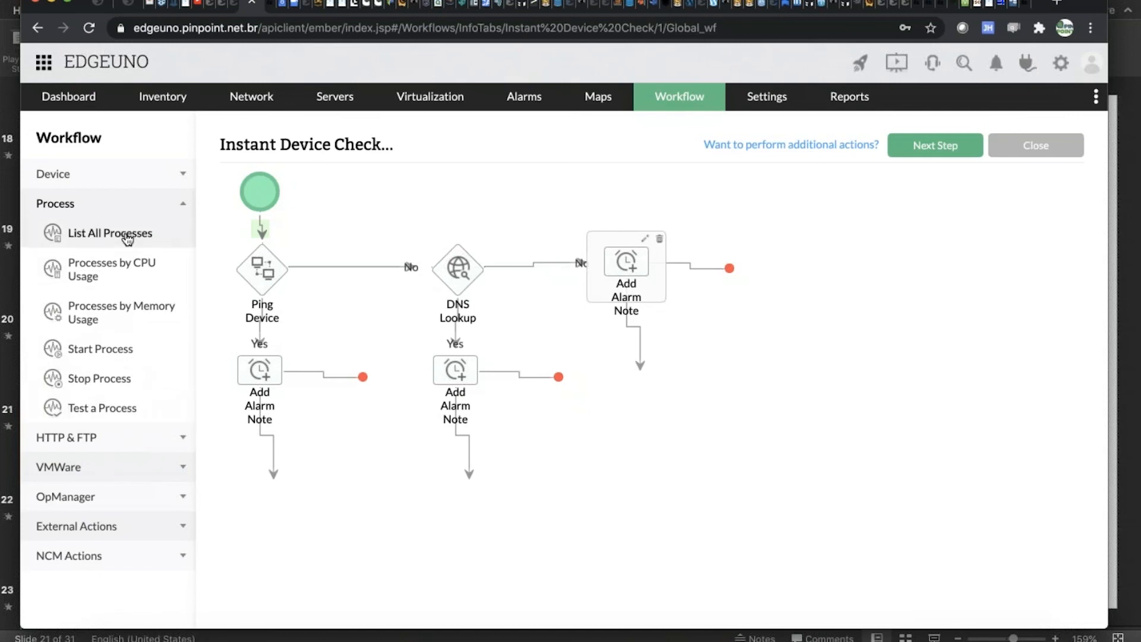
{"action": "left_click", "coordinate": [118, 438]}
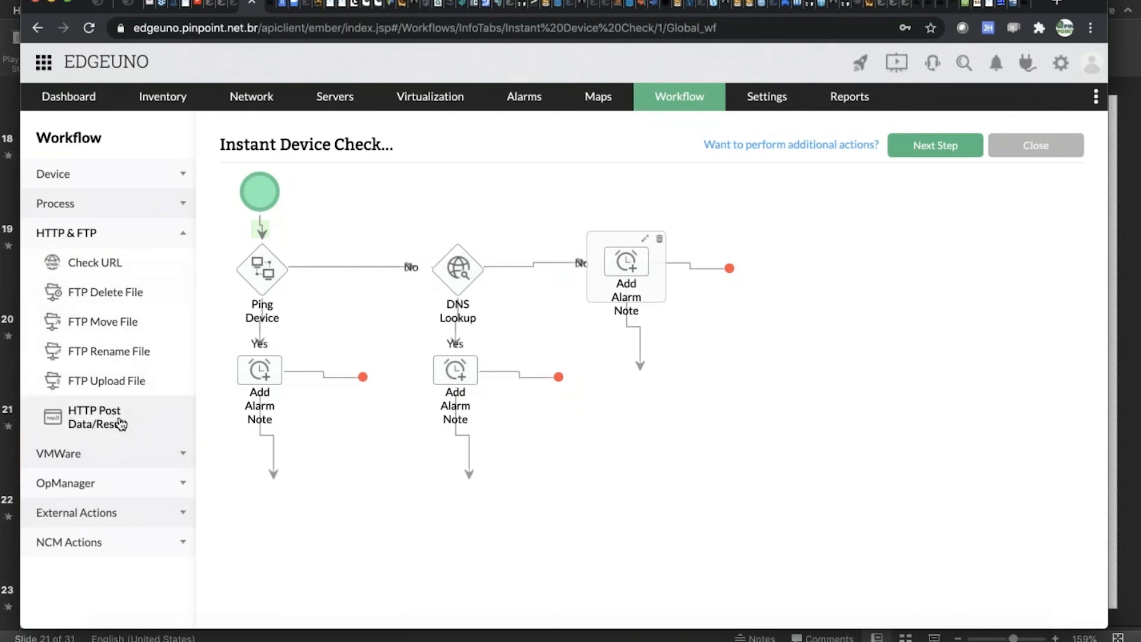
Try adding an HTTP Post Data/Result task to the workflow with the Post form method, and cancel it.
{"action": "left_click", "coordinate": [121, 423]}
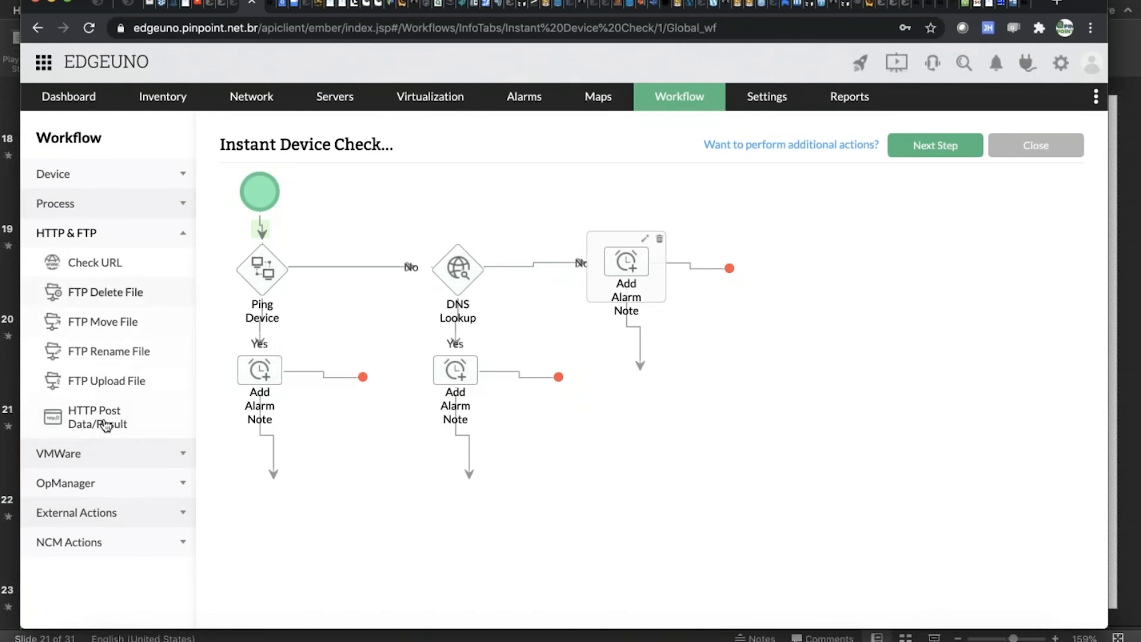
{"action": "left_click", "coordinate": [106, 426]}
{"action": "left_click_drag", "start_coordinate": [90, 404], "coordinate": [385, 487]}
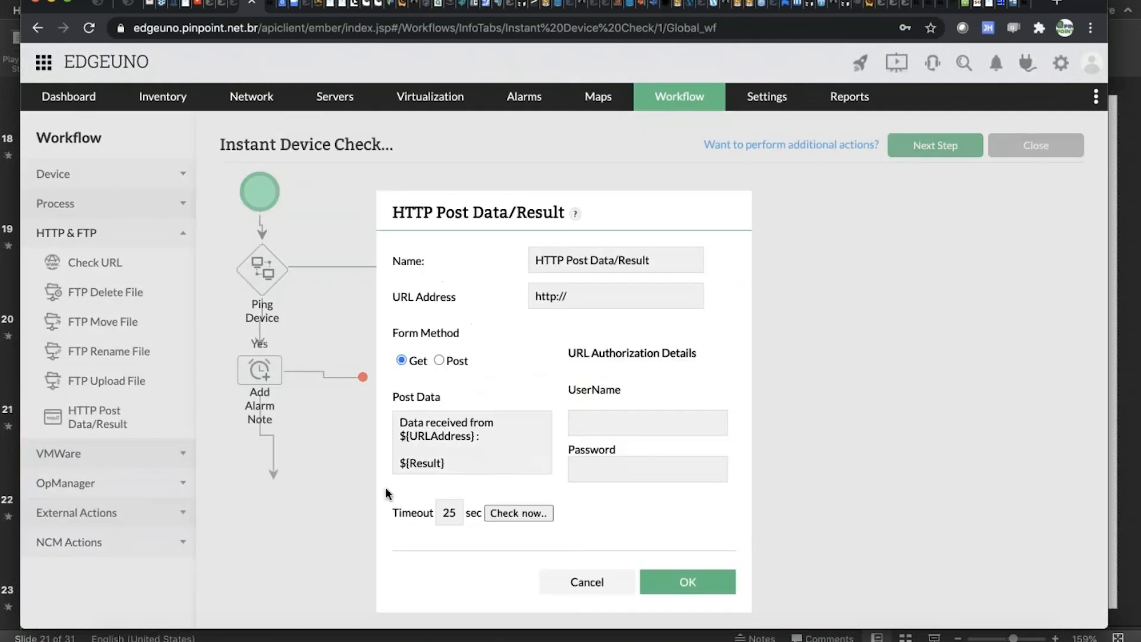
{"action": "left_click", "coordinate": [440, 360]}
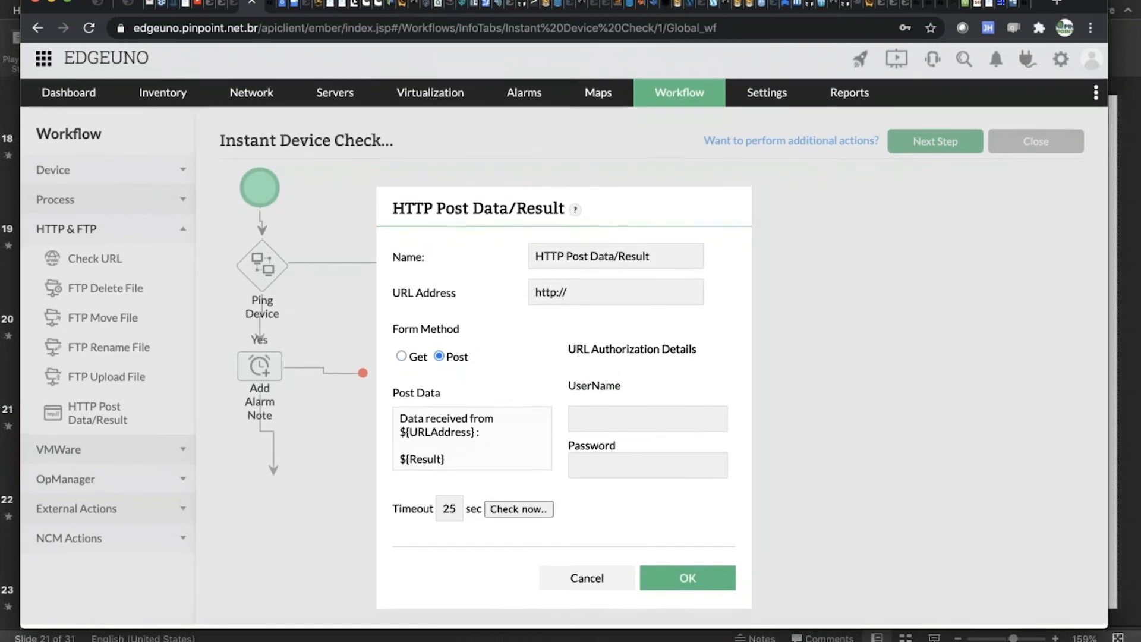
{"action": "left_click", "coordinate": [585, 582]}
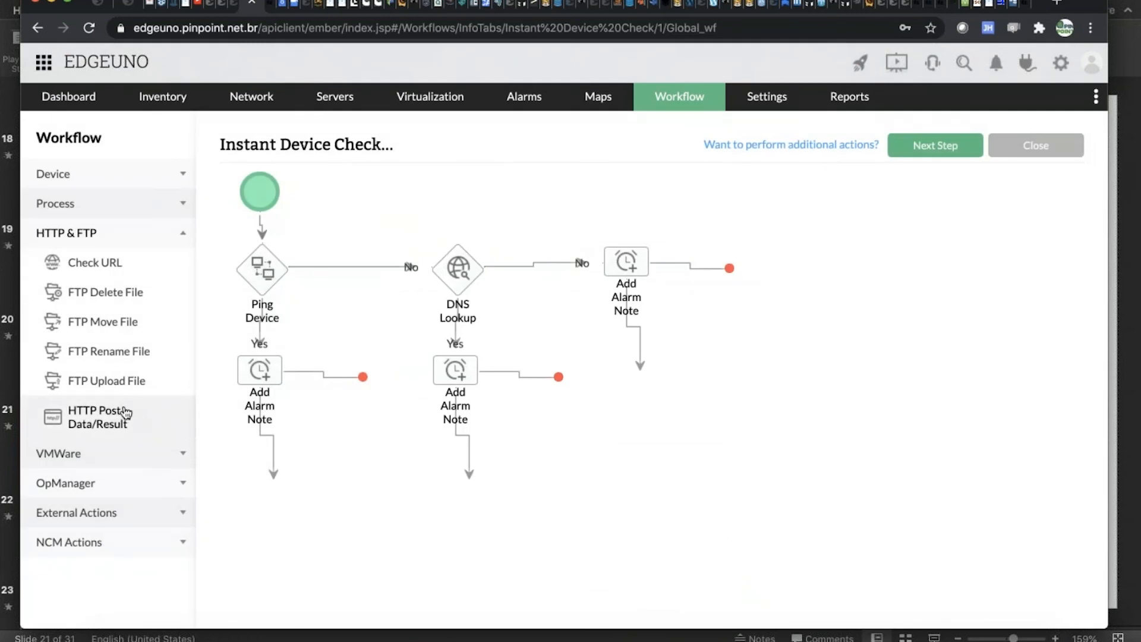
Browse the workflow tasks available in the VMWare, OpManager, and External Actions categories.
{"action": "left_click", "coordinate": [161, 458]}
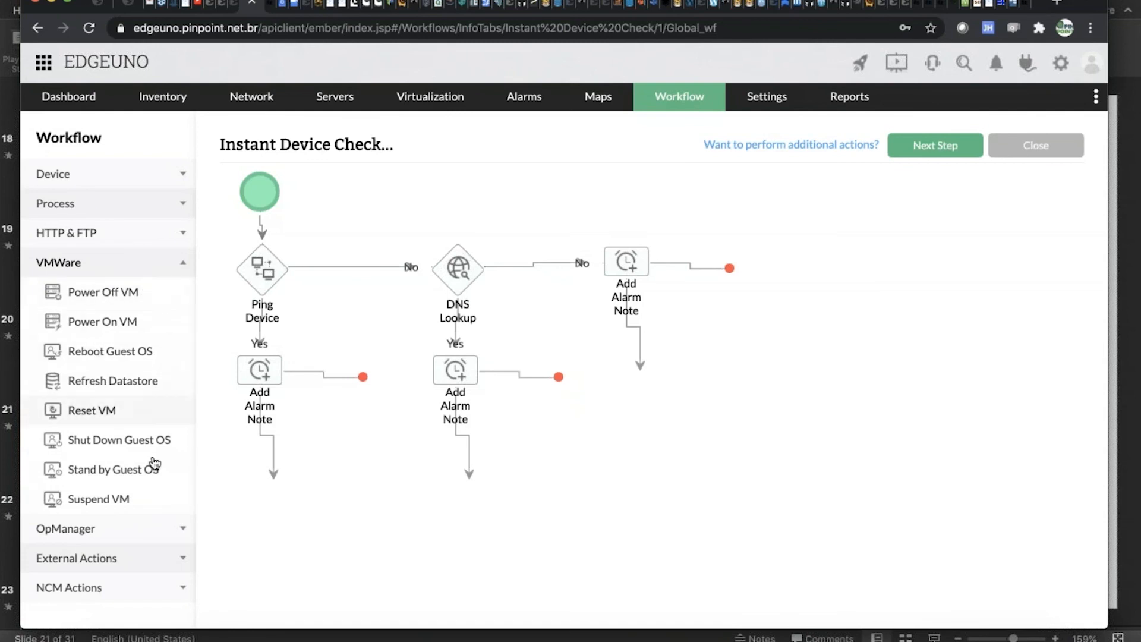
{"action": "left_click", "coordinate": [176, 527]}
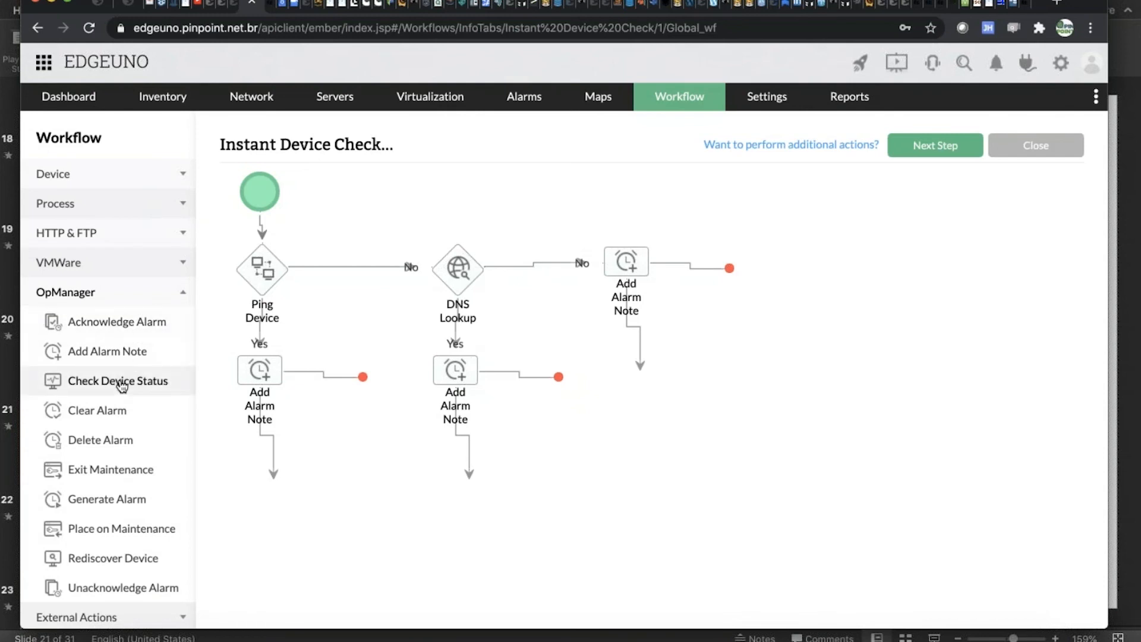
{"action": "scroll", "coordinate": [122, 385], "scroll_direction": "down", "scroll_amount": 1}
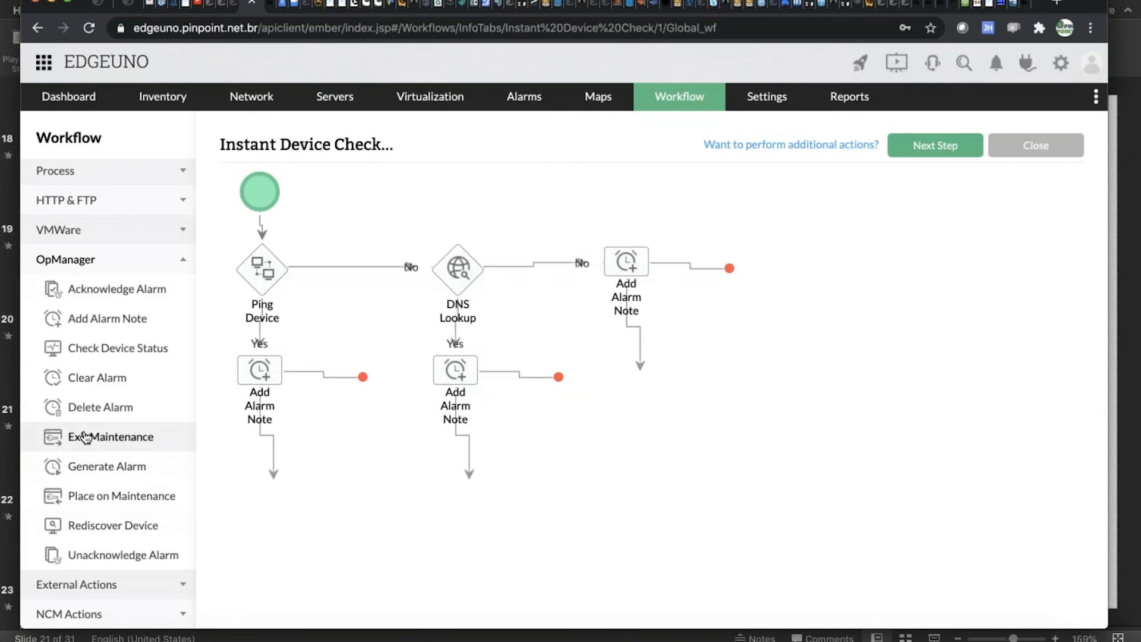
{"action": "left_click", "coordinate": [116, 584]}
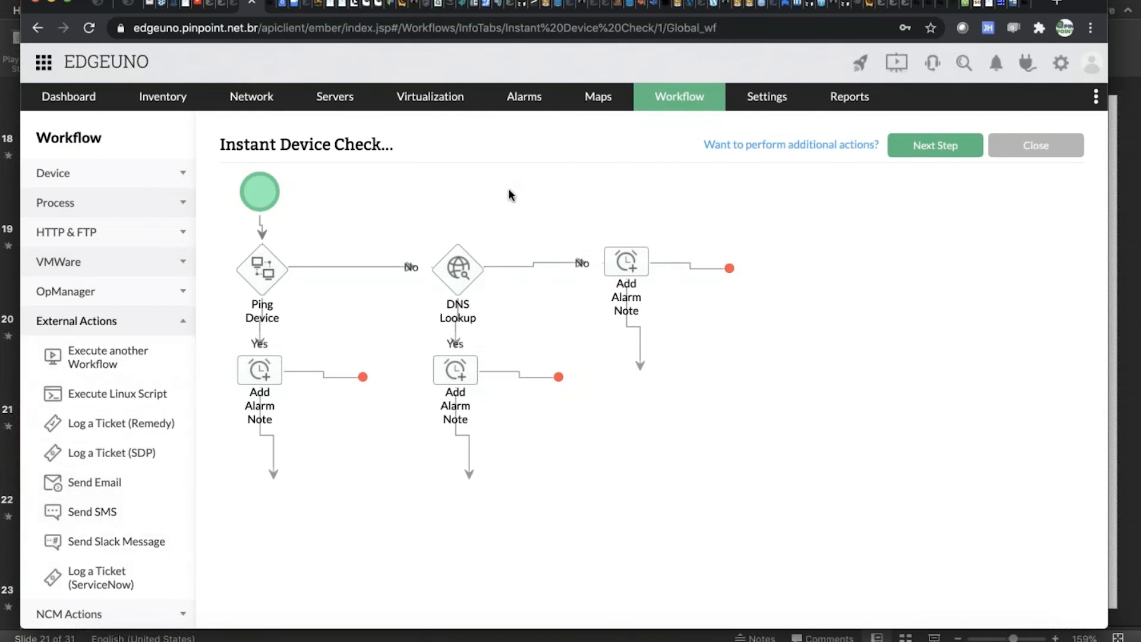
Try adding the Execute another Workflow and Log a Ticket (ServiceNow) tasks to the workflow, and cancel both.
{"action": "left_click_drag", "start_coordinate": [122, 363], "coordinate": [298, 516]}
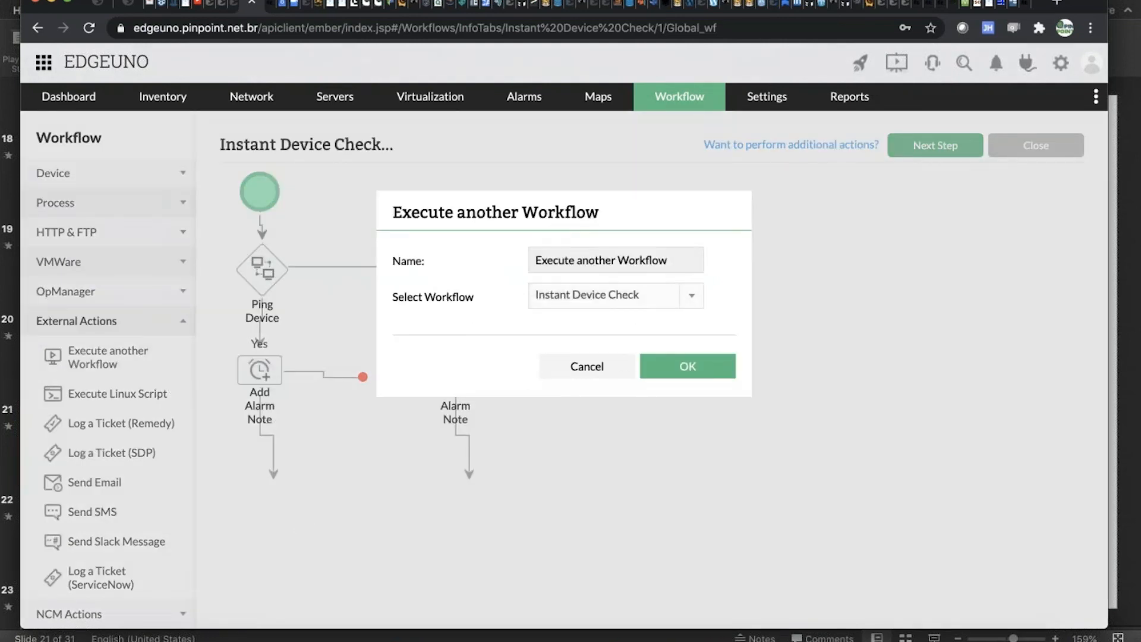
{"action": "left_click", "coordinate": [588, 370]}
{"action": "left_click_drag", "start_coordinate": [158, 568], "coordinate": [247, 512]}
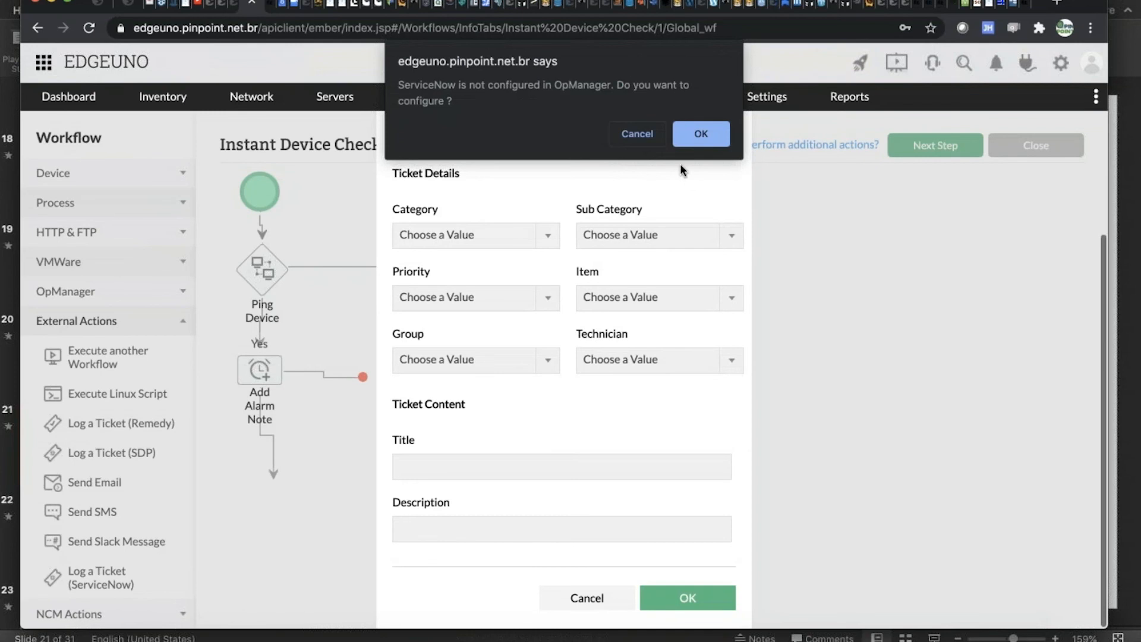
{"action": "left_click", "coordinate": [637, 134]}
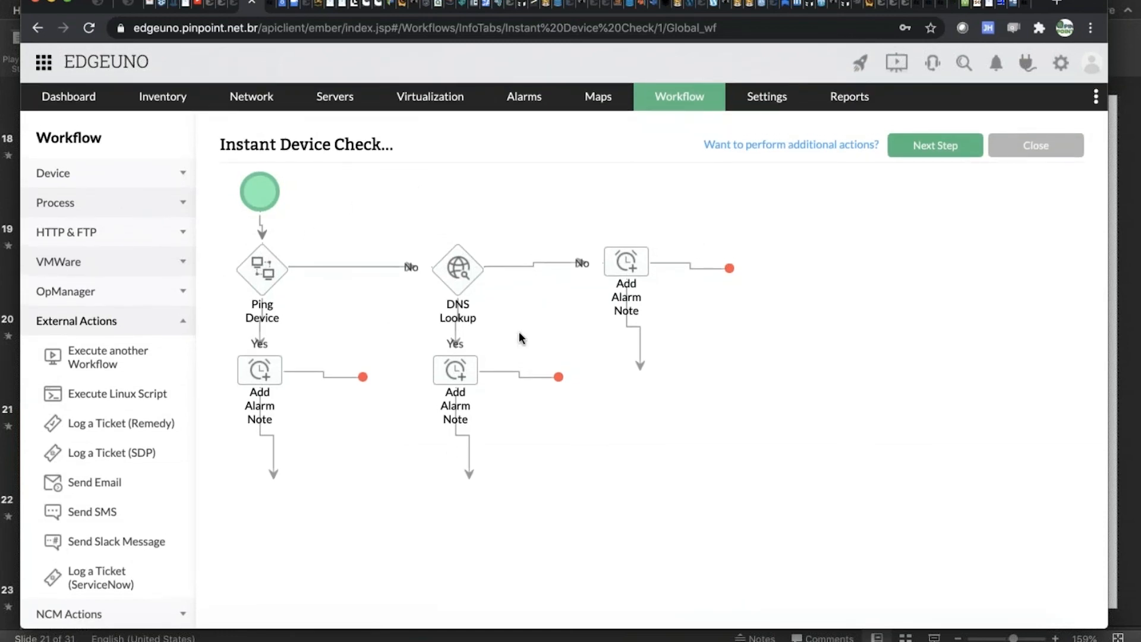
Reopen the Ping Device task to review its settings, and close it without changes.
{"action": "mouse_move", "coordinate": [456, 365]}
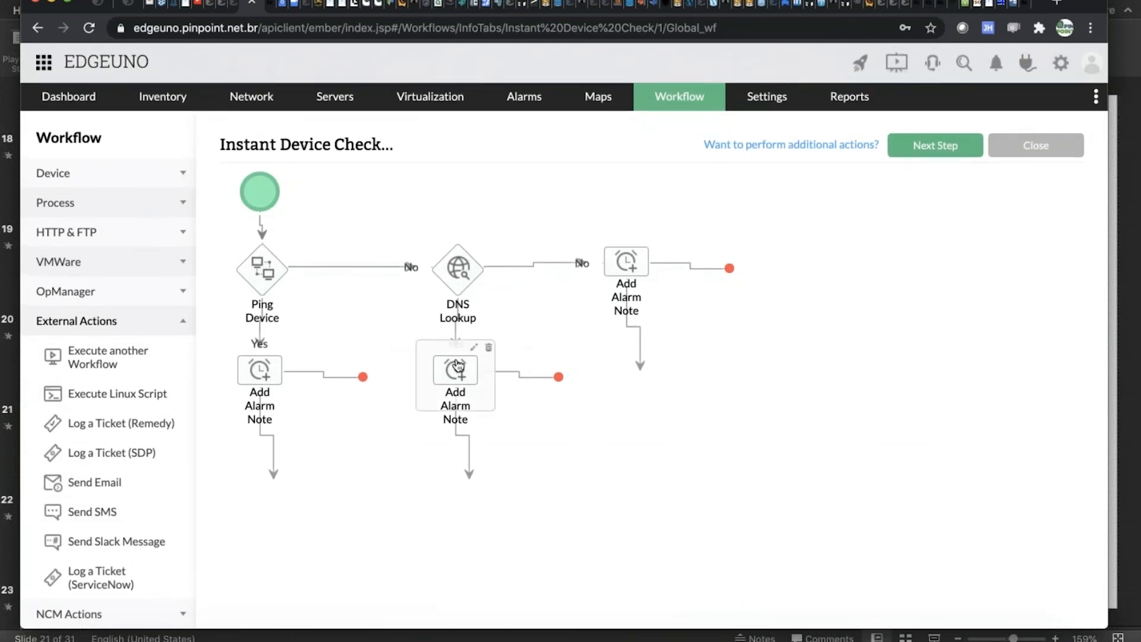
{"action": "double_click", "coordinate": [262, 278]}
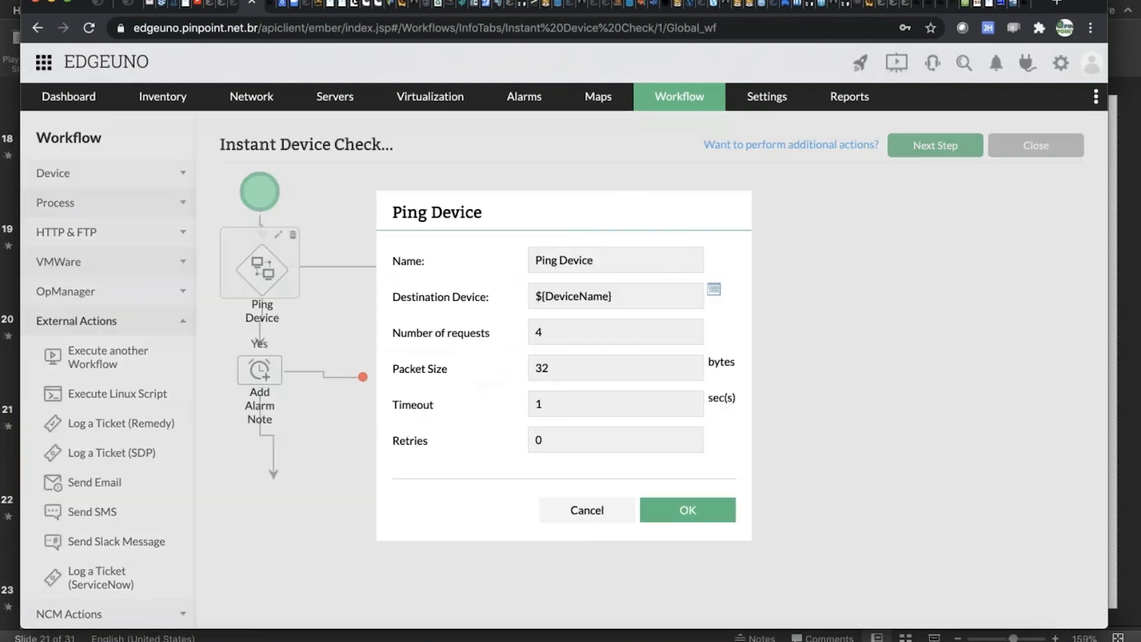
{"action": "left_click", "coordinate": [584, 504]}
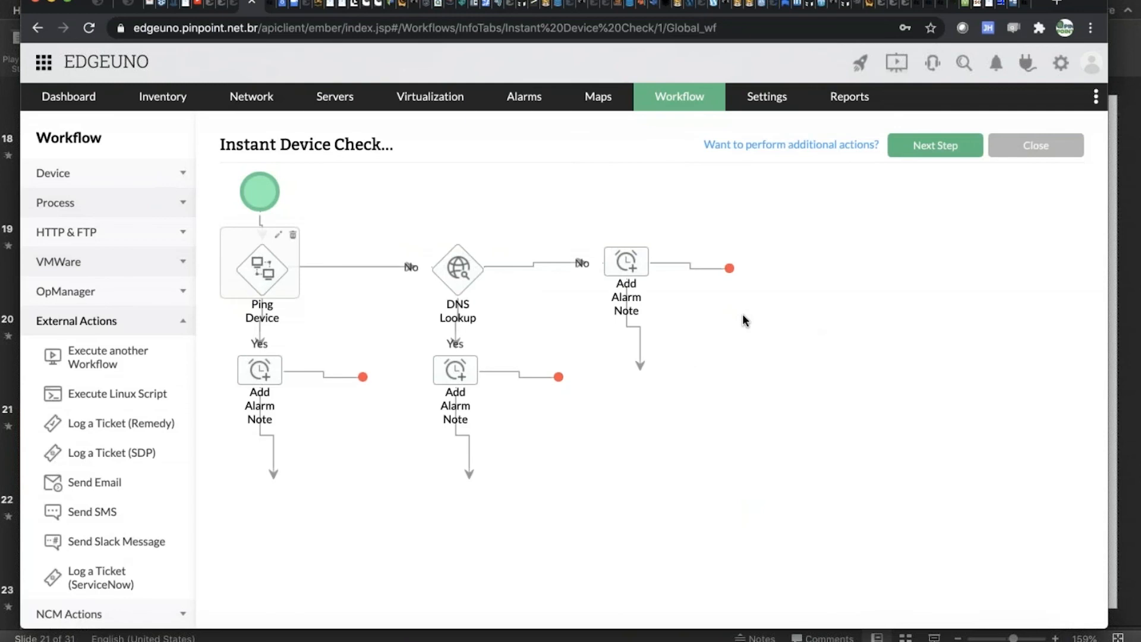
Proceed to associating the workflow with devices and add EDGE1.SCL1.EDGEUNO.NET to the selected devices.
{"action": "left_click", "coordinate": [951, 149]}
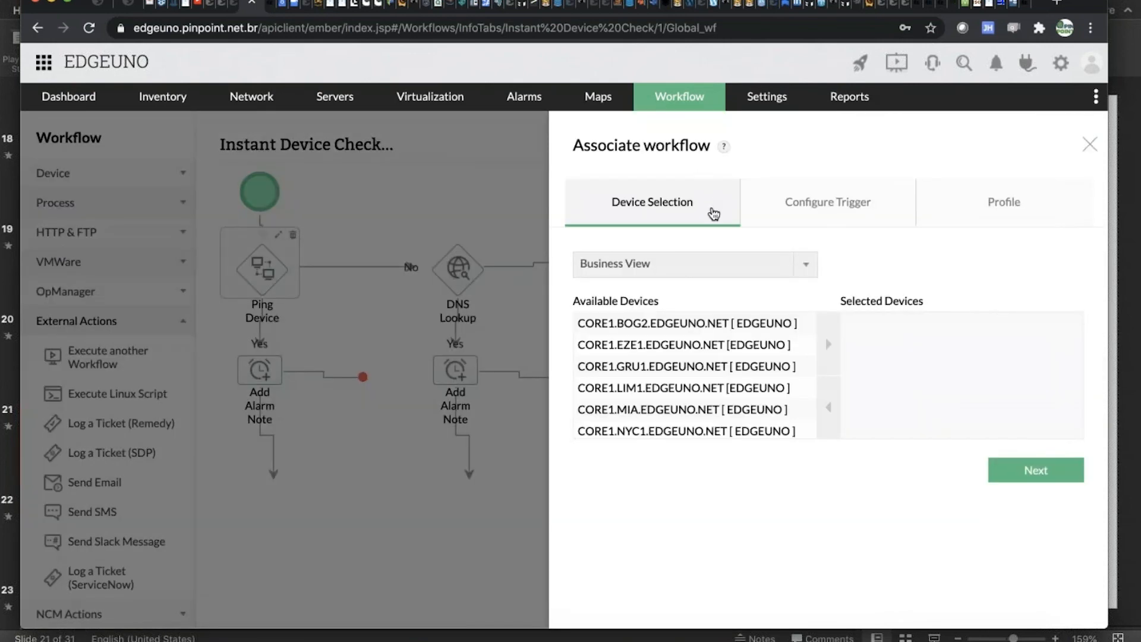
{"action": "scroll", "coordinate": [730, 331], "scroll_direction": "down", "scroll_amount": 5}
{"action": "left_click", "coordinate": [730, 334]}
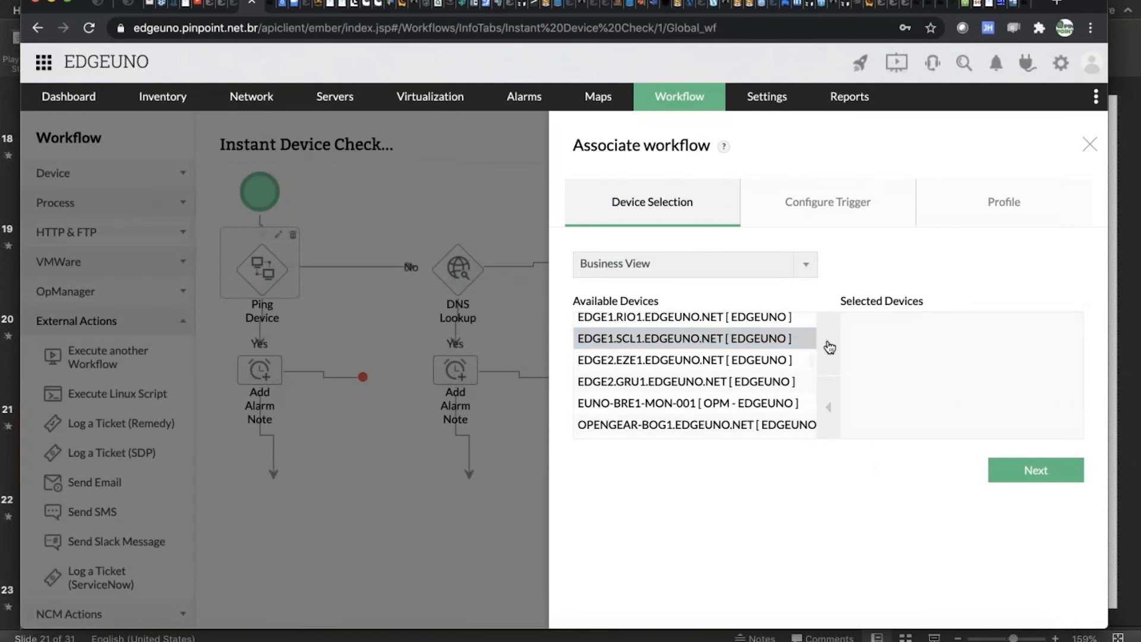
{"action": "left_click", "coordinate": [830, 347]}
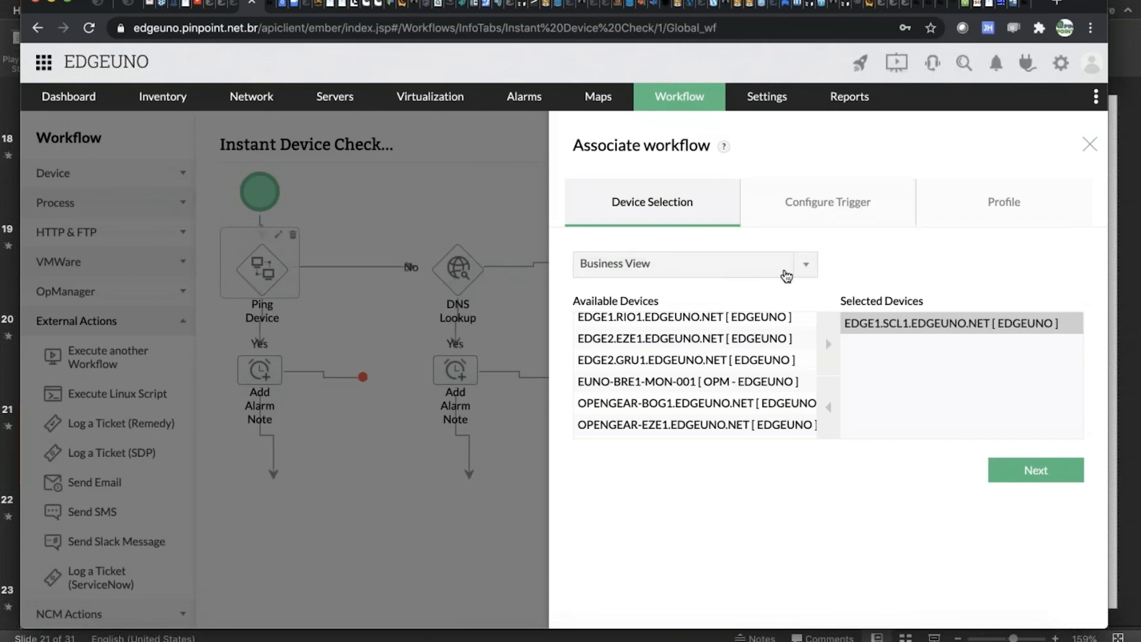
Browse the device groups and categories, and filter the available devices by All Windows Devices.
{"action": "left_click", "coordinate": [775, 263]}
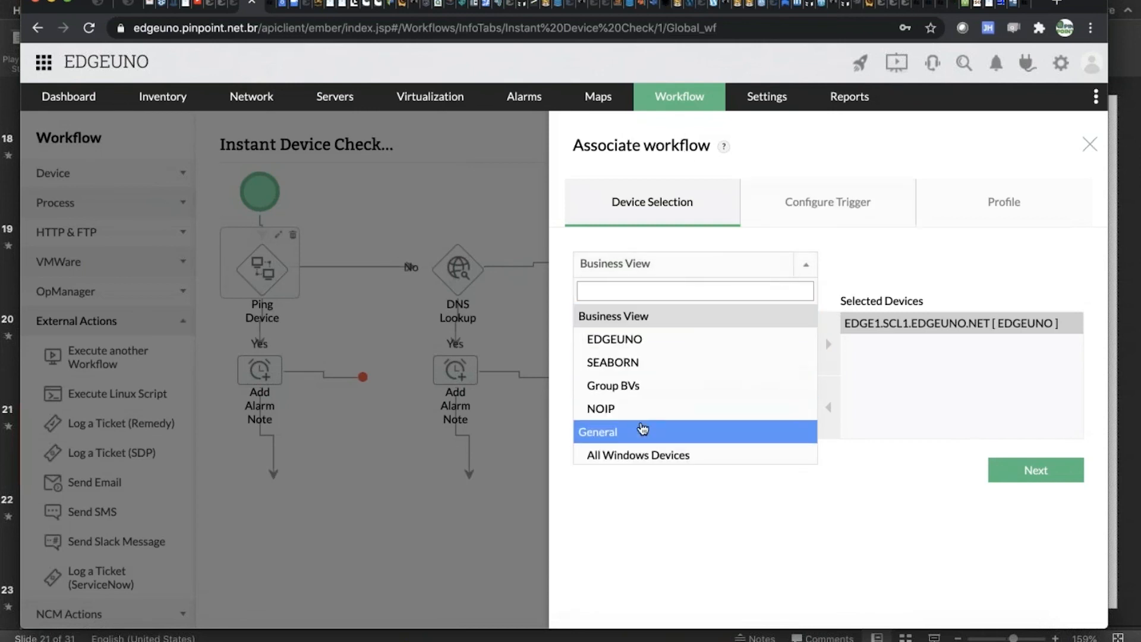
{"action": "scroll", "coordinate": [663, 361], "scroll_direction": "down", "scroll_amount": 1}
{"action": "scroll", "coordinate": [663, 361], "scroll_direction": "down", "scroll_amount": 5}
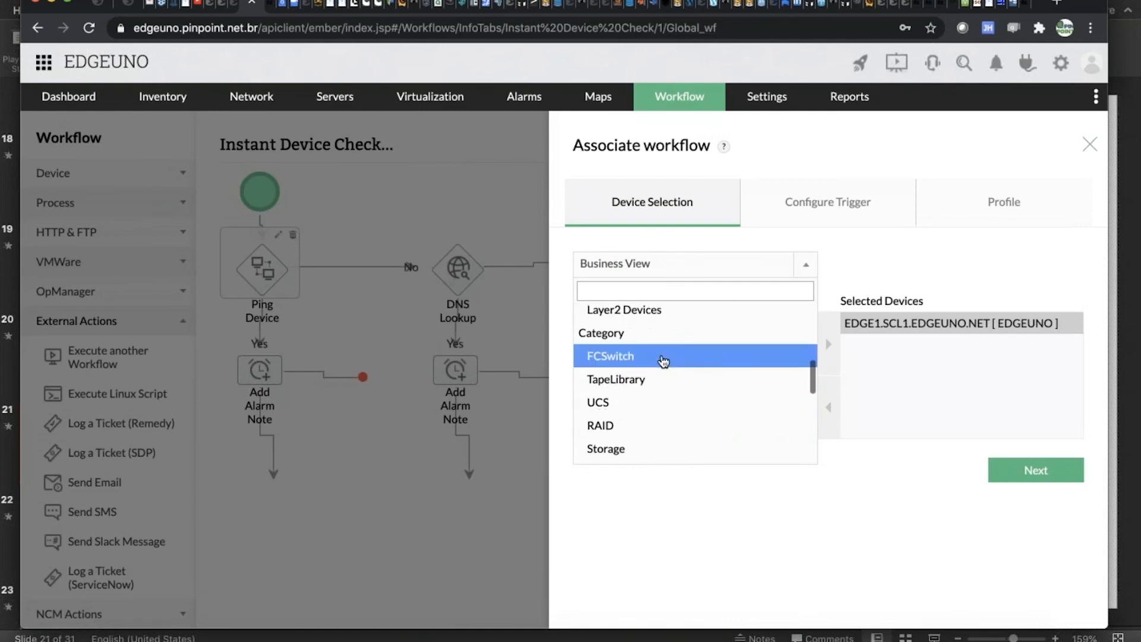
{"action": "scroll", "coordinate": [662, 361], "scroll_direction": "up", "scroll_amount": 8}
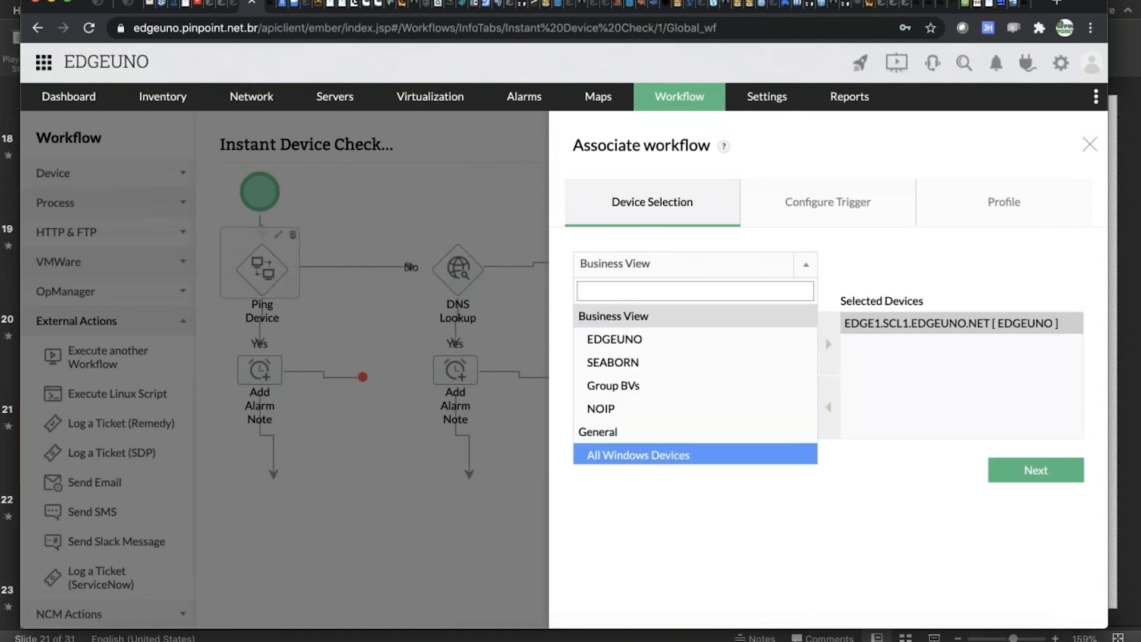
{"action": "left_click", "coordinate": [665, 455]}
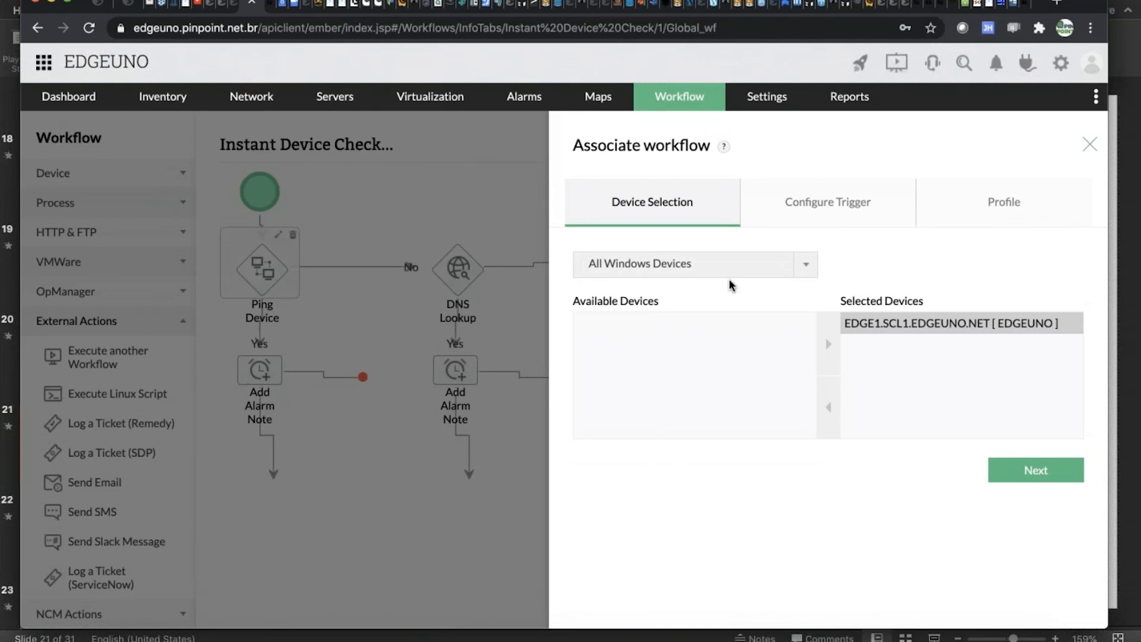
Open the trigger configuration, try the missed-polls alarm trigger with a poll count, and clear its selection.
{"action": "left_click", "coordinate": [811, 218]}
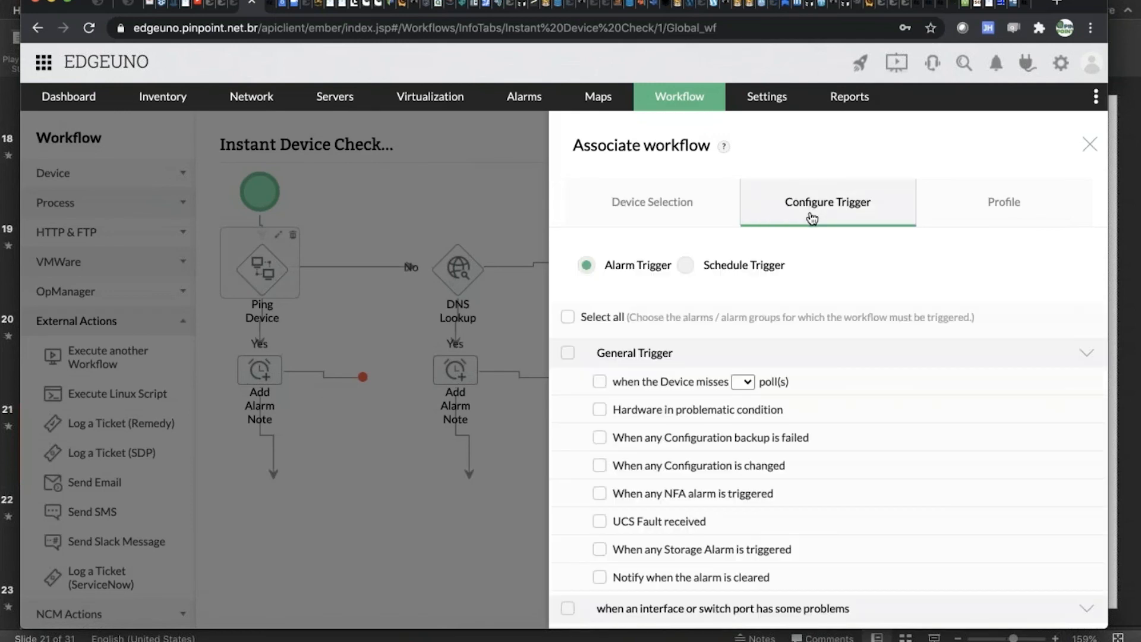
{"action": "scroll", "coordinate": [618, 483], "scroll_direction": "down", "scroll_amount": 5}
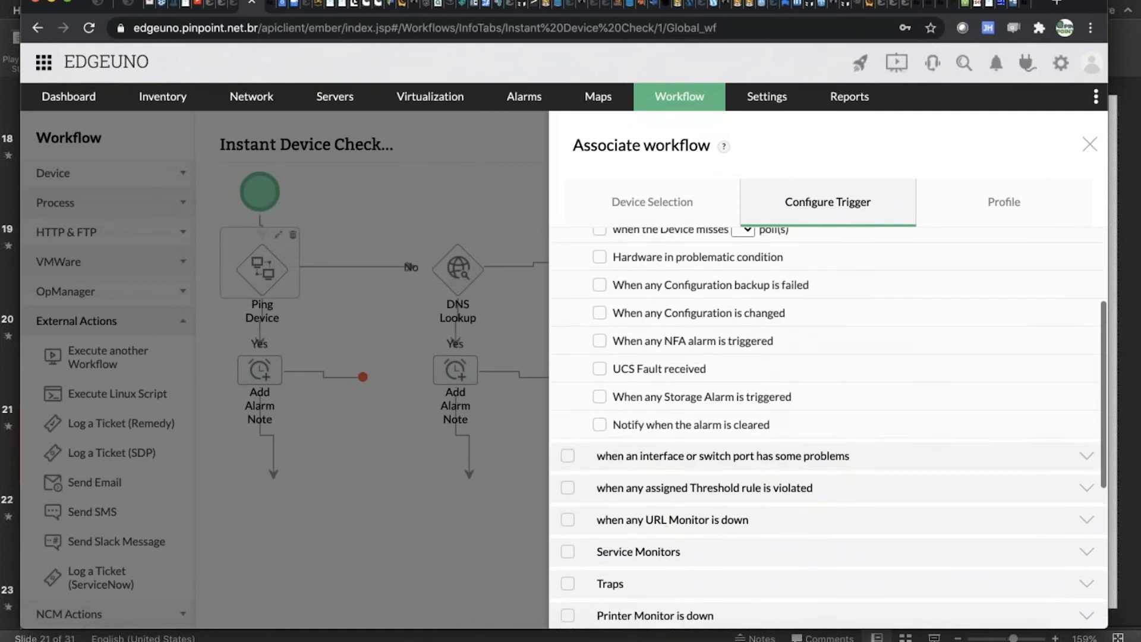
{"action": "scroll", "coordinate": [618, 483], "scroll_direction": "up", "scroll_amount": 4}
{"action": "left_click", "coordinate": [599, 345]}
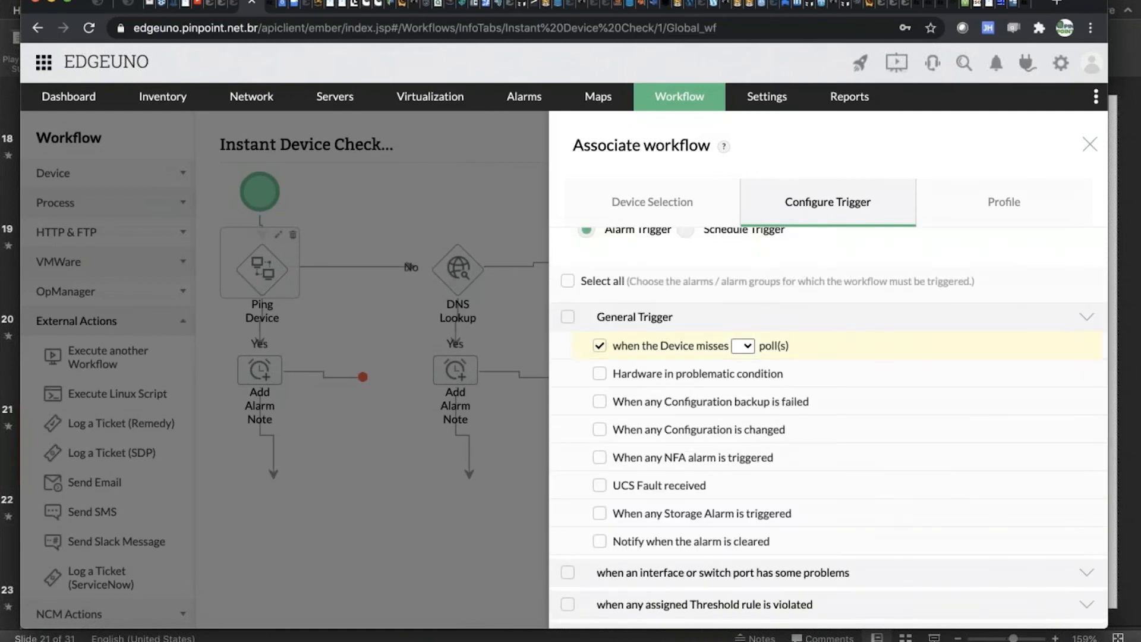
{"action": "left_click", "coordinate": [743, 345]}
{"action": "left_click", "coordinate": [747, 363]}
{"action": "left_click", "coordinate": [599, 345]}
Select the whole Service Monitors group as an alarm trigger and expand it to show its individual monitors.
{"action": "scroll", "coordinate": [602, 423], "scroll_direction": "down", "scroll_amount": 5}
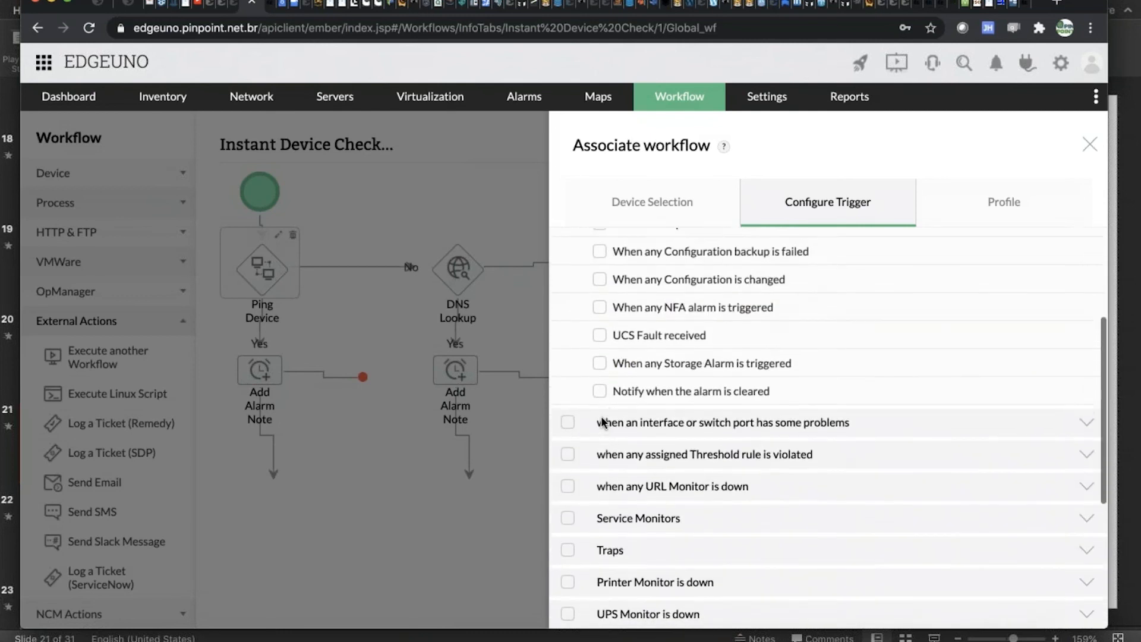
{"action": "left_click", "coordinate": [568, 490]}
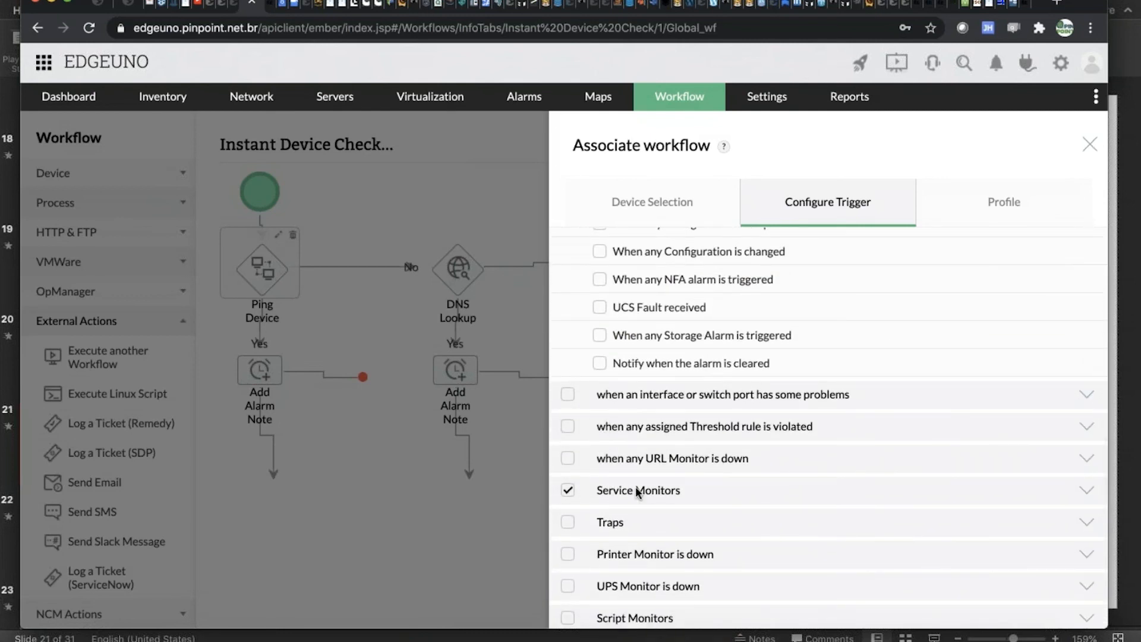
{"action": "scroll", "coordinate": [636, 486], "scroll_direction": "down", "scroll_amount": 2}
{"action": "left_click", "coordinate": [662, 436]}
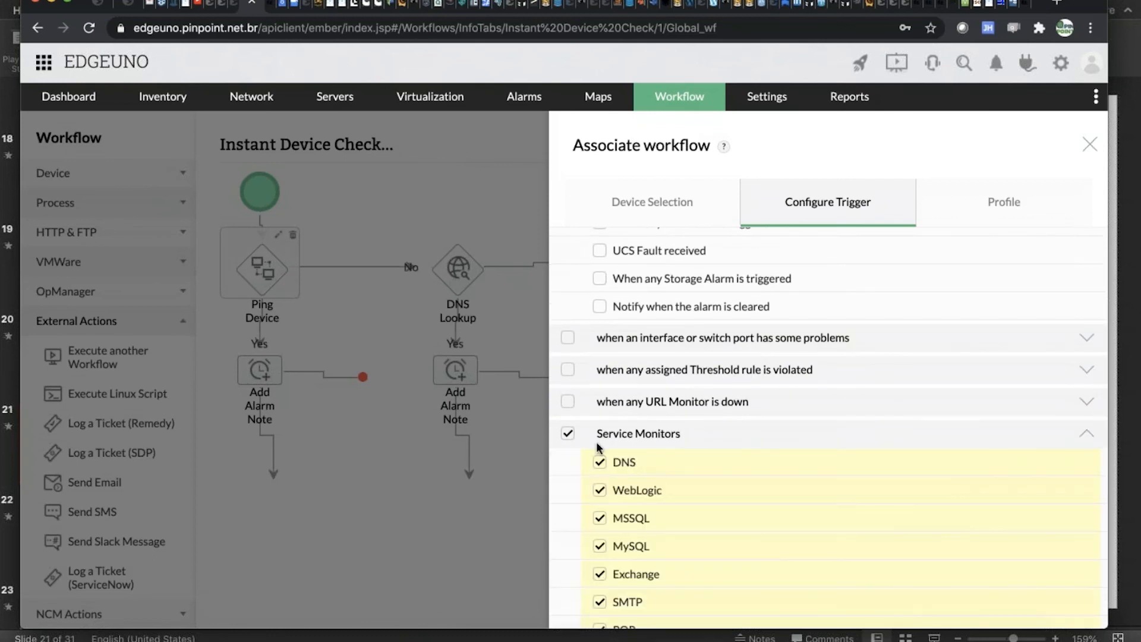
Clear the Service Monitors group selection, choose only DNS as the alarm trigger, and review the remaining trigger categories and severity options.
{"action": "left_click", "coordinate": [566, 433]}
{"action": "left_click", "coordinate": [600, 462]}
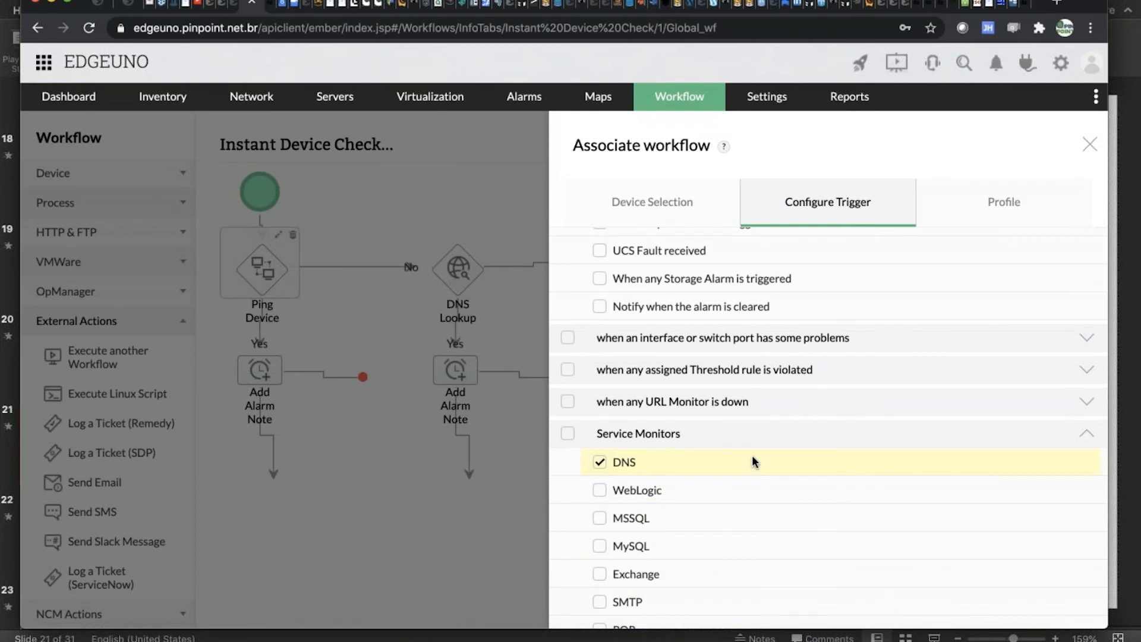
{"action": "scroll", "coordinate": [746, 461], "scroll_direction": "down", "scroll_amount": 7}
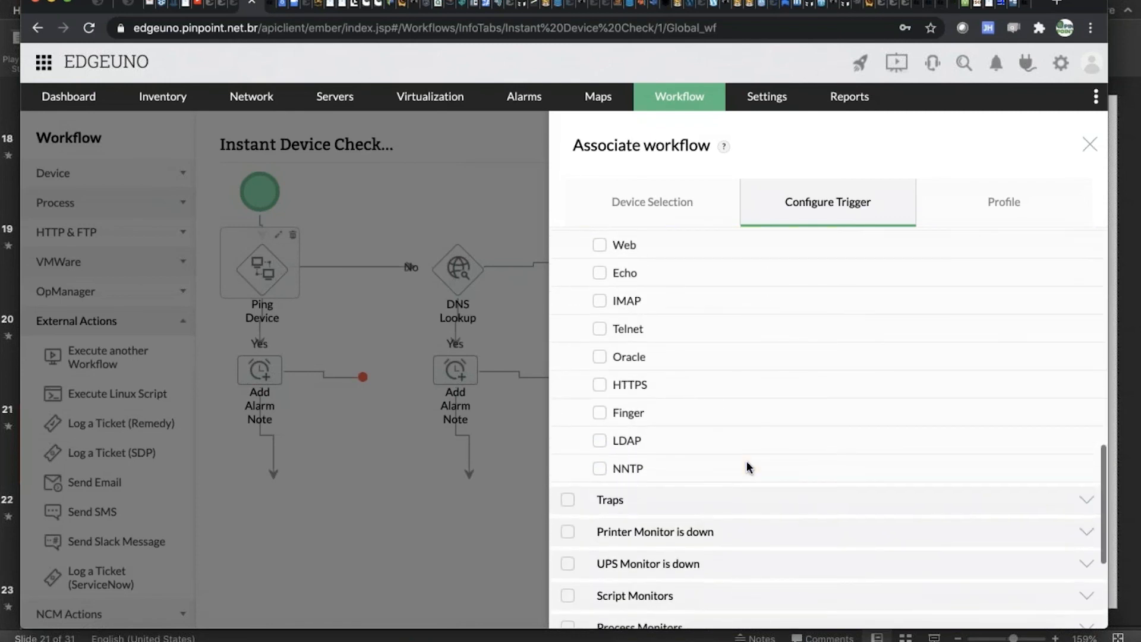
{"action": "scroll", "coordinate": [747, 467], "scroll_direction": "down", "scroll_amount": 4}
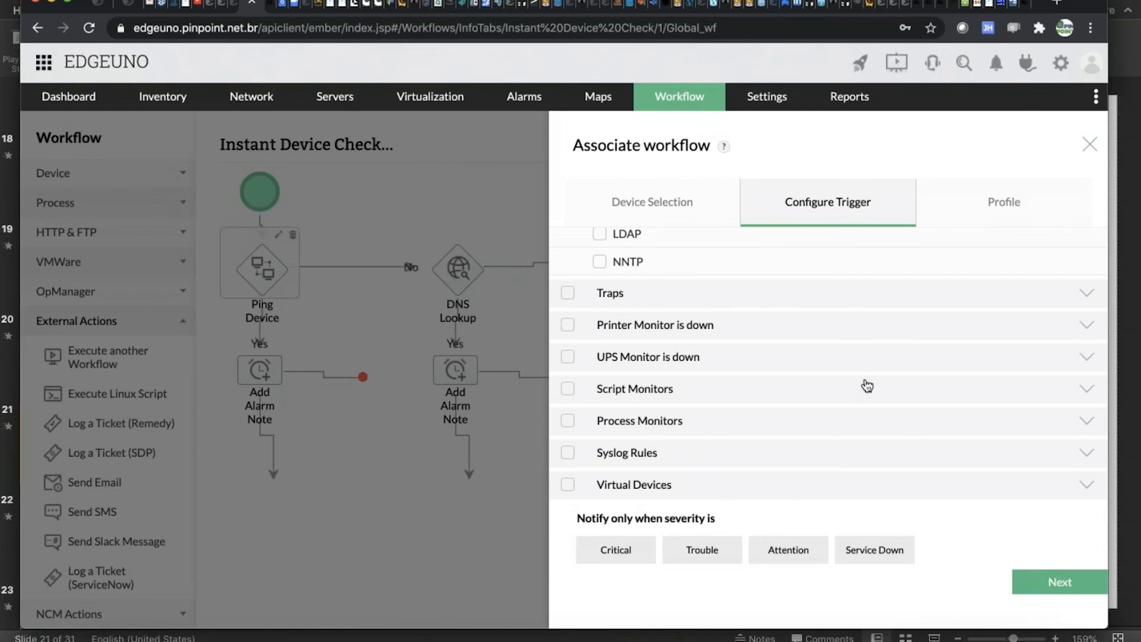
Review the association profile's time window, delayed trigger and recurring trigger options, and close the workflow association without saving.
{"action": "left_click", "coordinate": [1027, 205]}
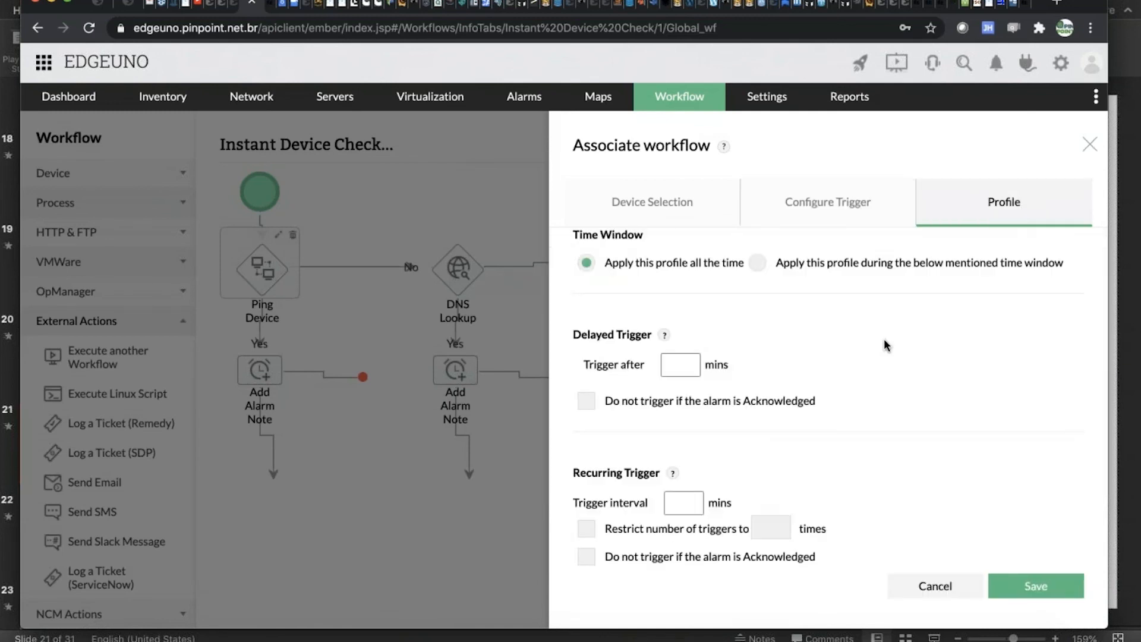
{"action": "scroll", "coordinate": [886, 345], "scroll_direction": "up", "scroll_amount": 4}
{"action": "scroll", "coordinate": [832, 351], "scroll_direction": "down", "scroll_amount": 2}
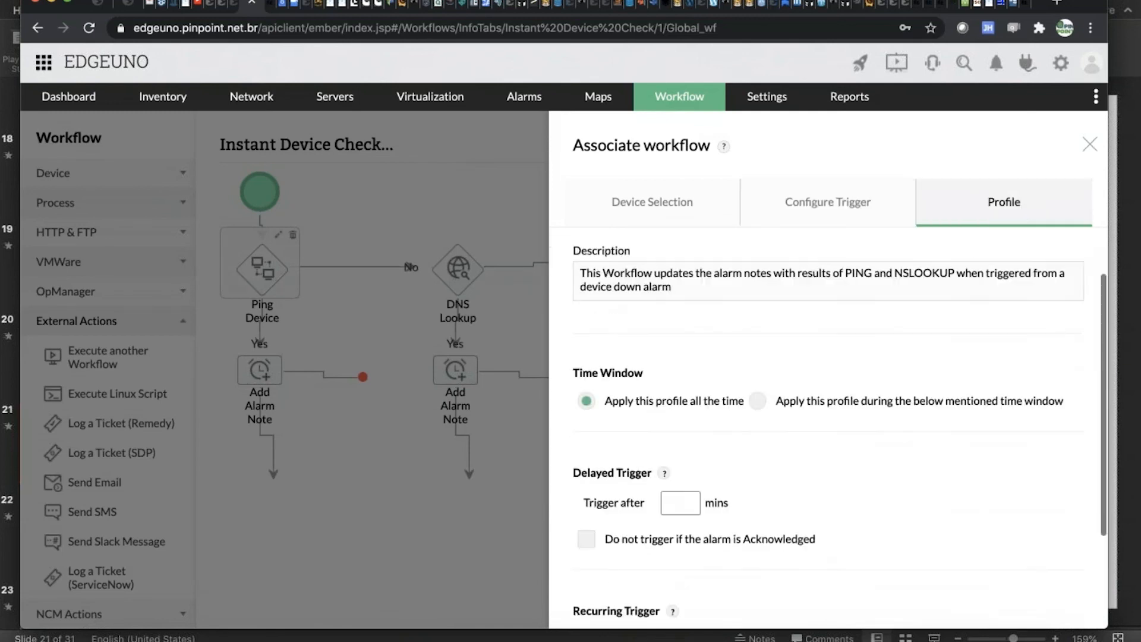
{"action": "scroll", "coordinate": [684, 454], "scroll_direction": "down", "scroll_amount": 3}
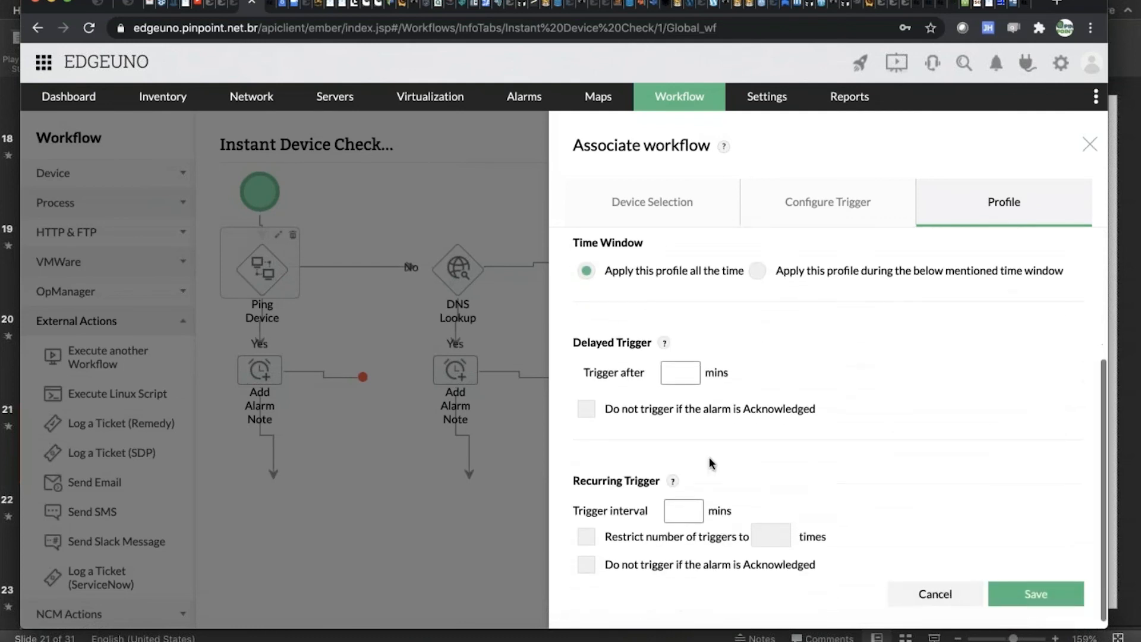
{"action": "scroll", "coordinate": [856, 442], "scroll_direction": "down", "scroll_amount": 1}
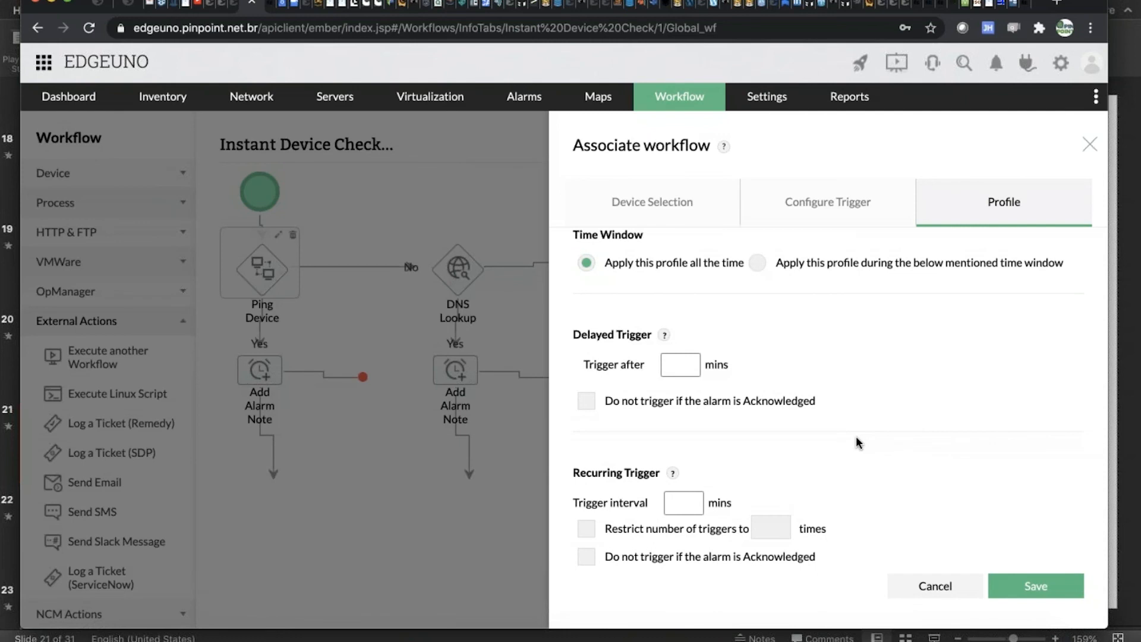
{"action": "scroll", "coordinate": [856, 443], "scroll_direction": "up", "scroll_amount": 5}
{"action": "left_click", "coordinate": [853, 205]}
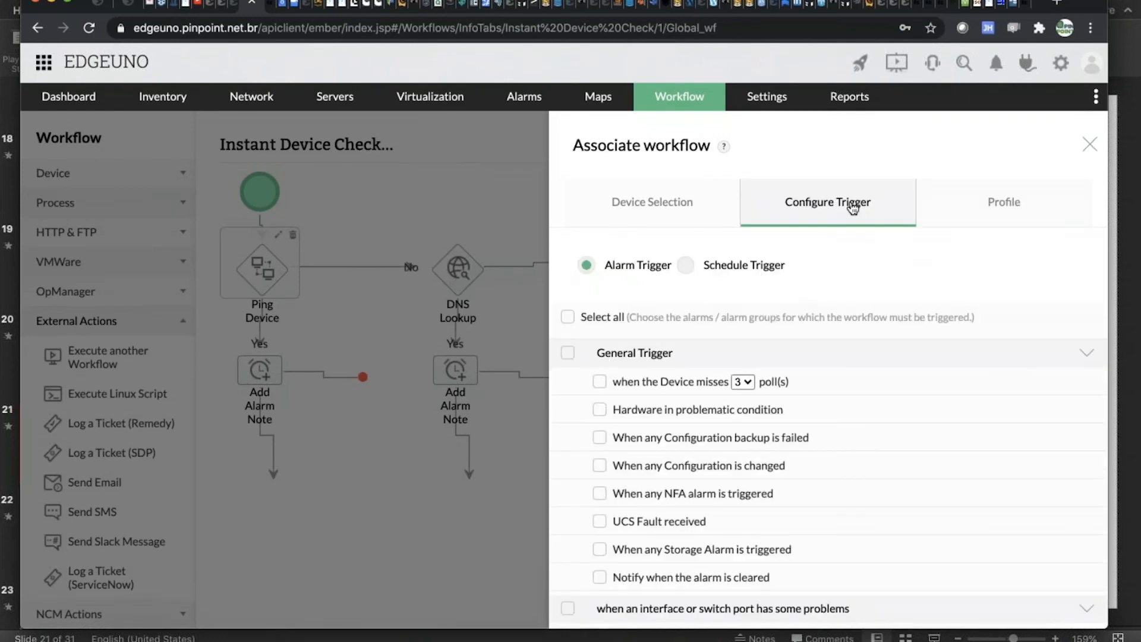
{"action": "left_click", "coordinate": [1091, 145]}
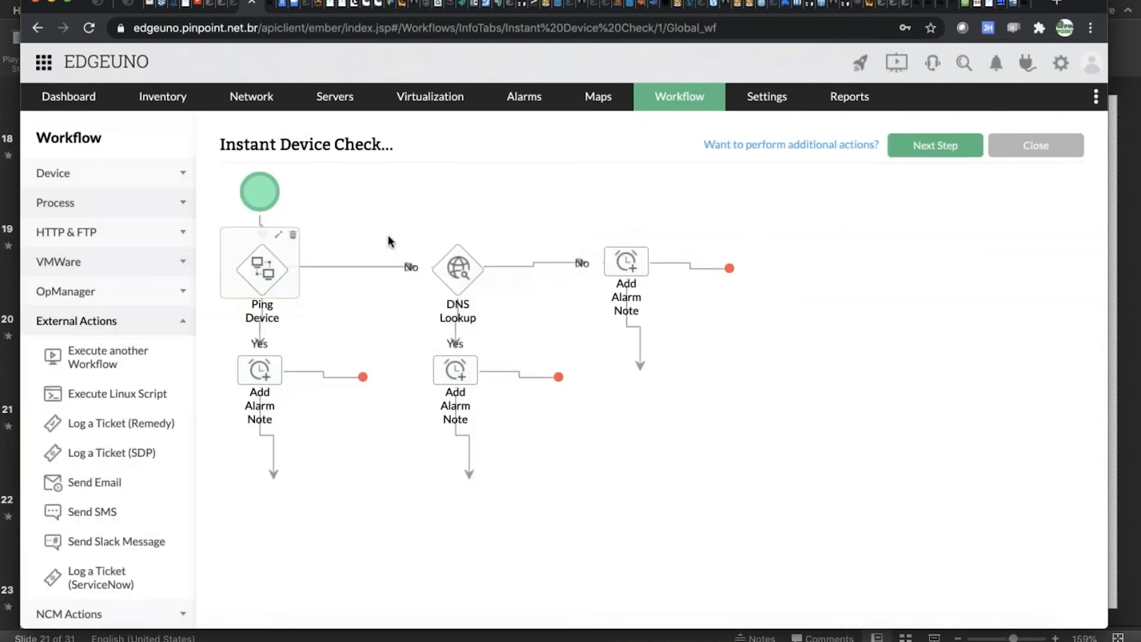
List the available Device tasks and Process tasks in the workflow builder.
{"action": "left_click", "coordinate": [137, 183]}
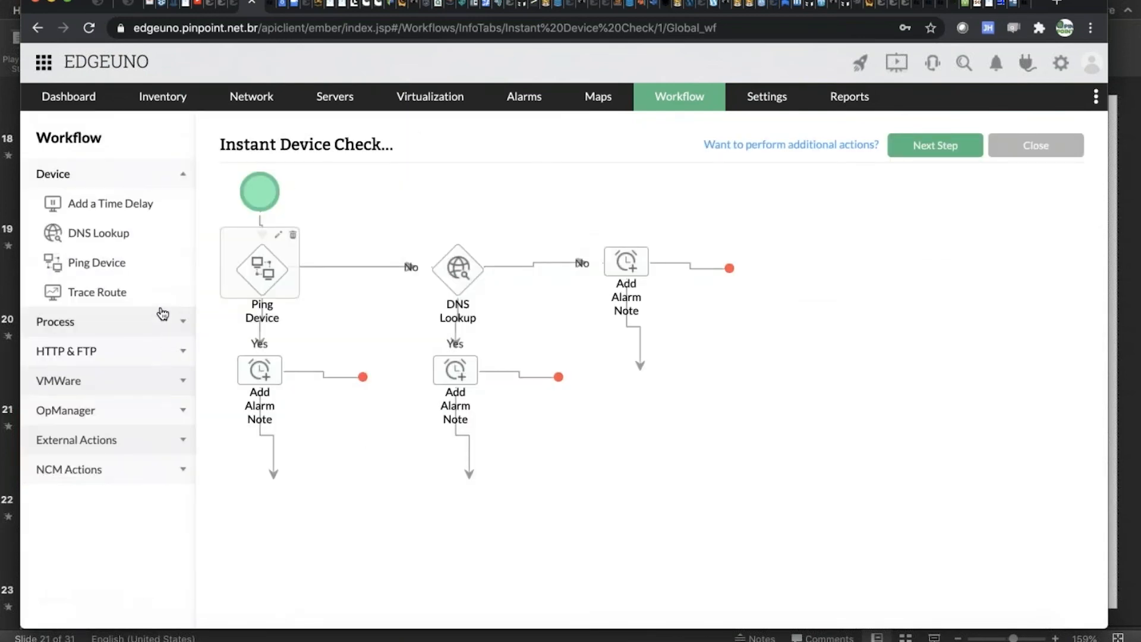
{"action": "left_click", "coordinate": [160, 314]}
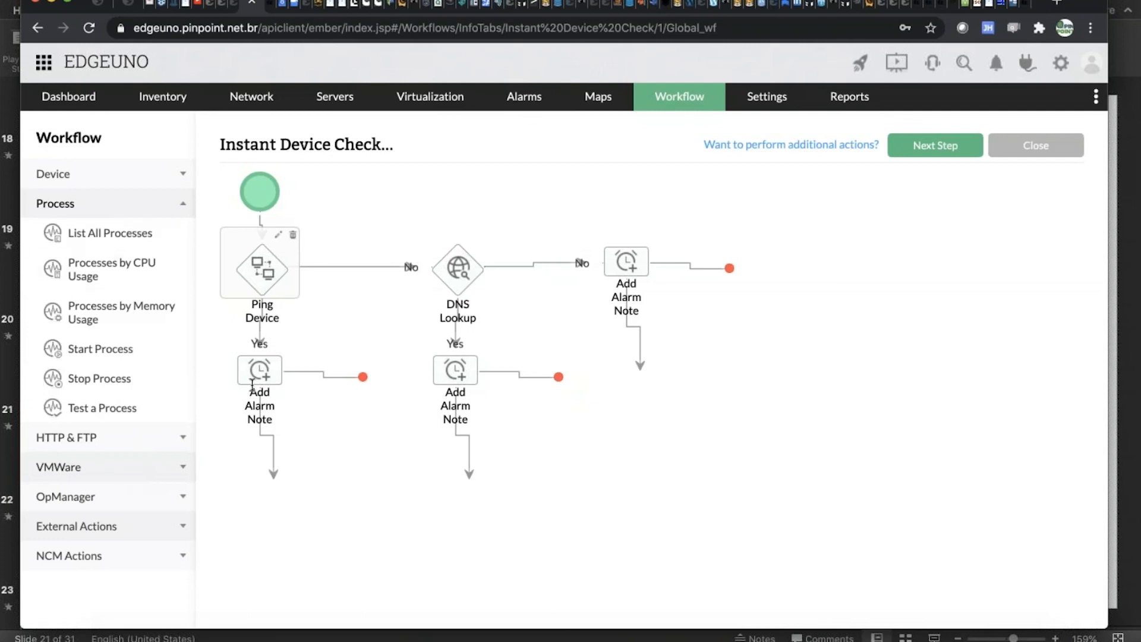
Check the active alarms, list all alarms, and open the notes of the 'ae2.0-ae2.0' interface alarm on SBMI1-MX204-1.
{"action": "mouse_move", "coordinate": [528, 102]}
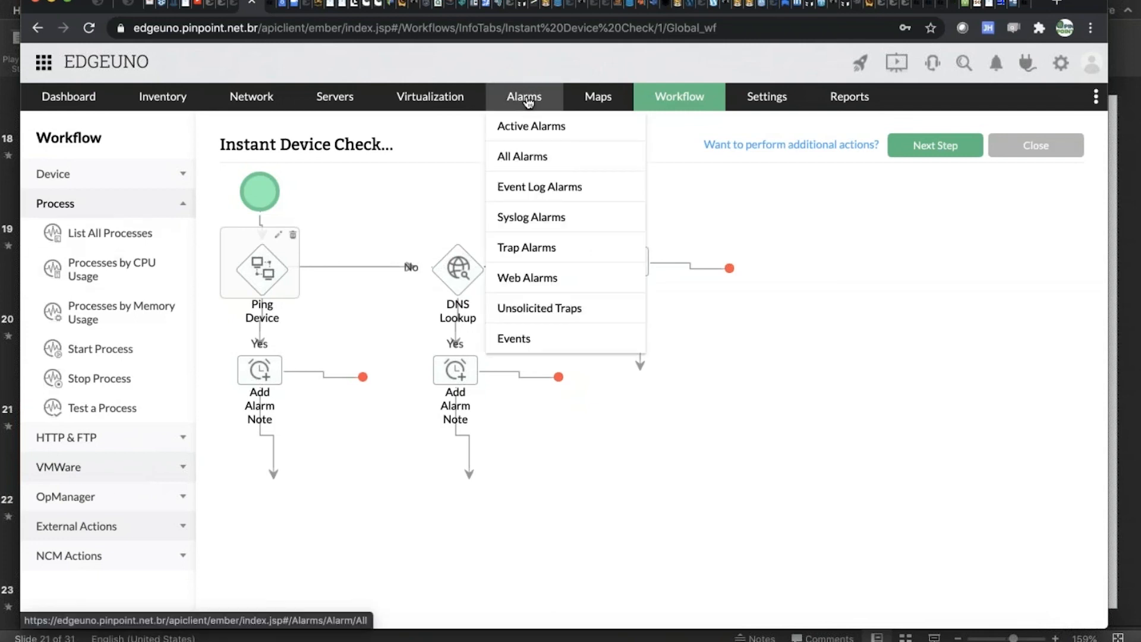
{"action": "left_click", "coordinate": [530, 137]}
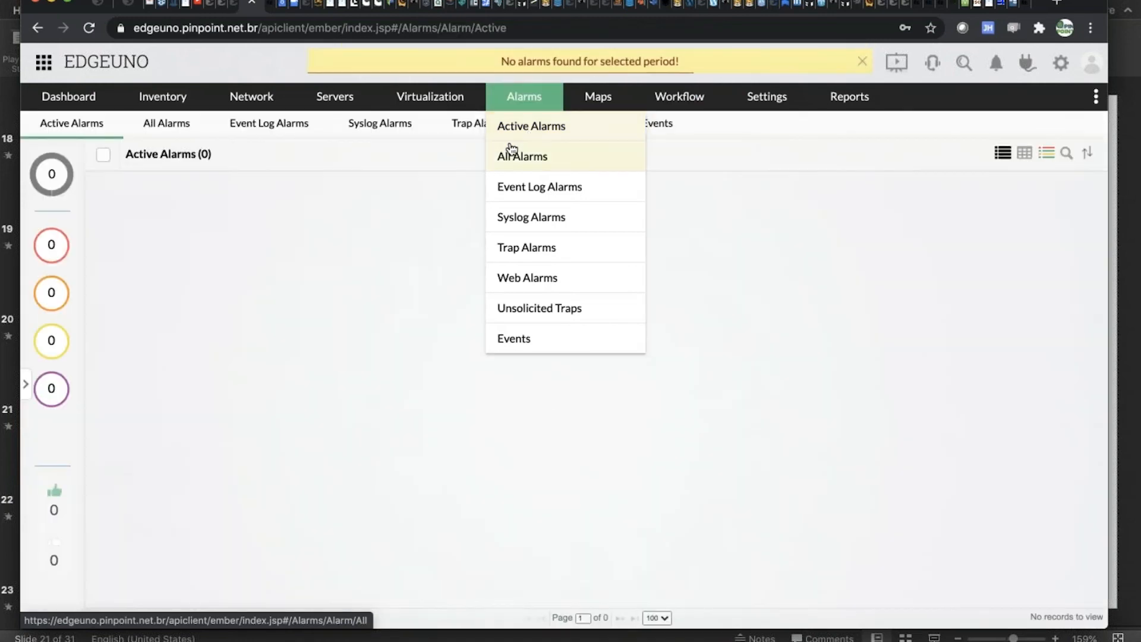
{"action": "left_click", "coordinate": [519, 157]}
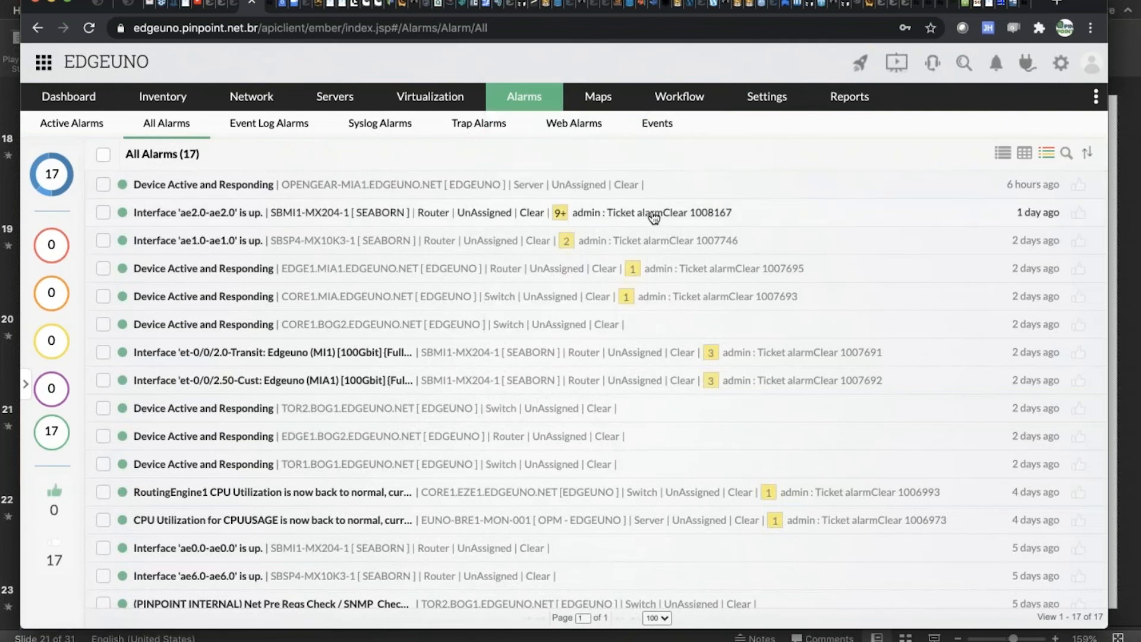
{"action": "left_click", "coordinate": [655, 218]}
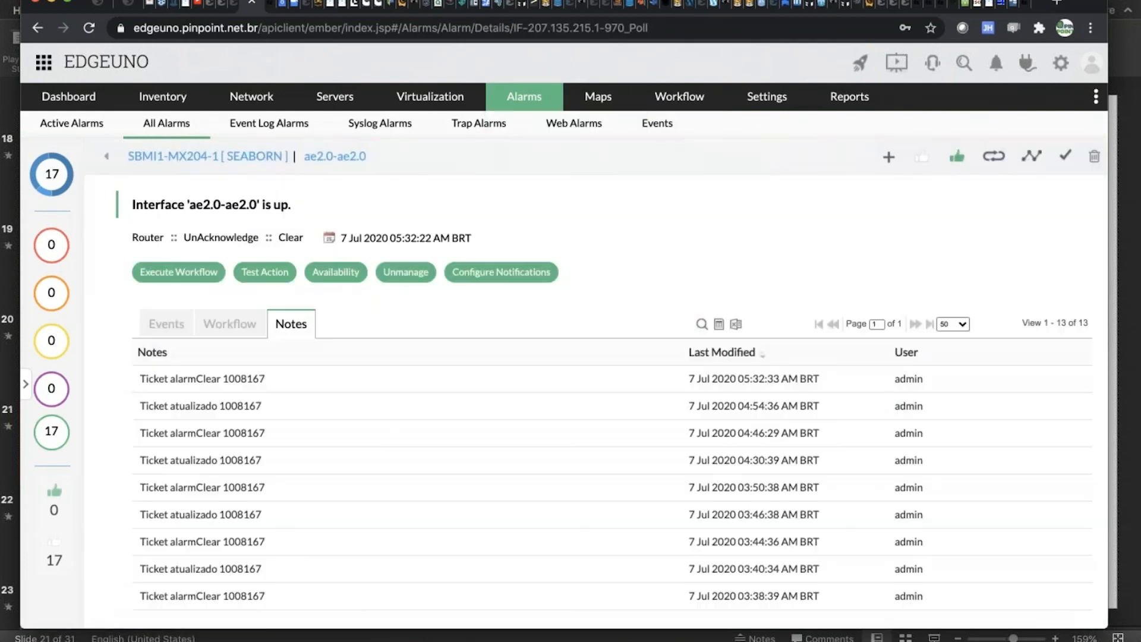
Examine the ticket history in the interface alarm's notes, including the opened, updated and alarm-clear entries.
{"action": "scroll", "coordinate": [326, 412], "scroll_direction": "down", "scroll_amount": 3}
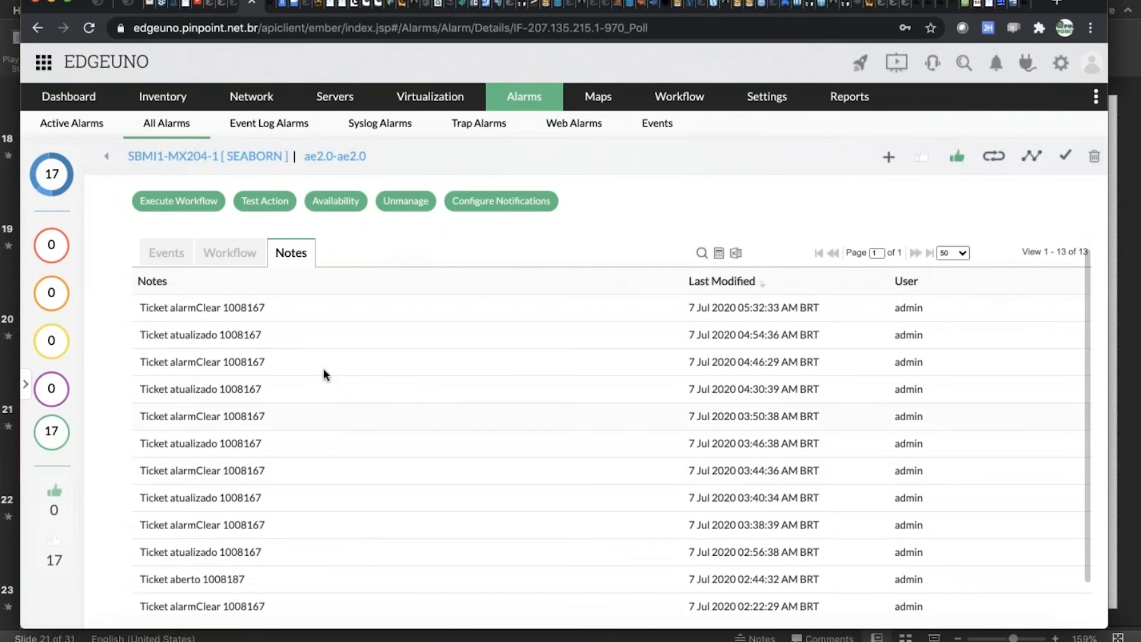
{"action": "scroll", "coordinate": [216, 330], "scroll_direction": "down", "scroll_amount": 2}
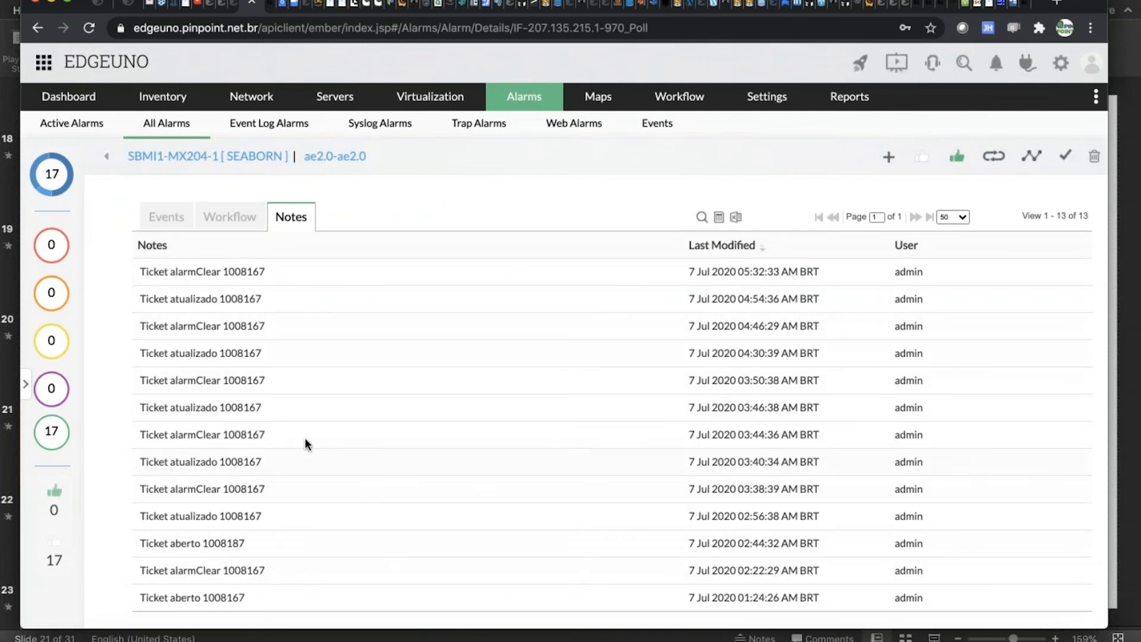
{"action": "scroll", "coordinate": [426, 445], "scroll_direction": "up", "scroll_amount": 5}
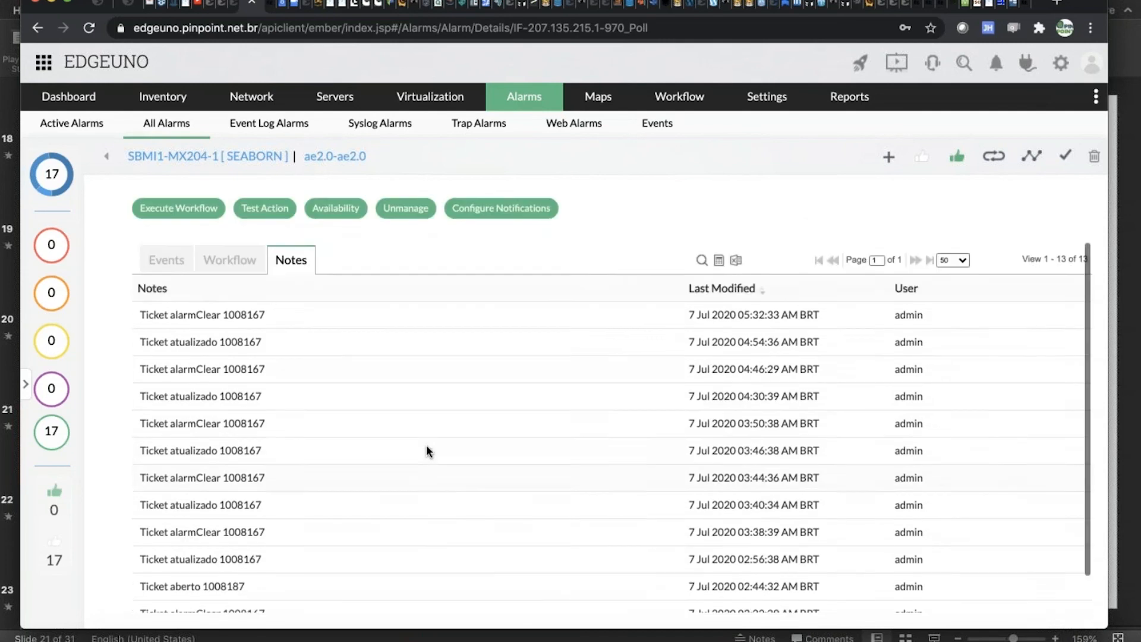
{"action": "scroll", "coordinate": [289, 440], "scroll_direction": "down", "scroll_amount": 4}
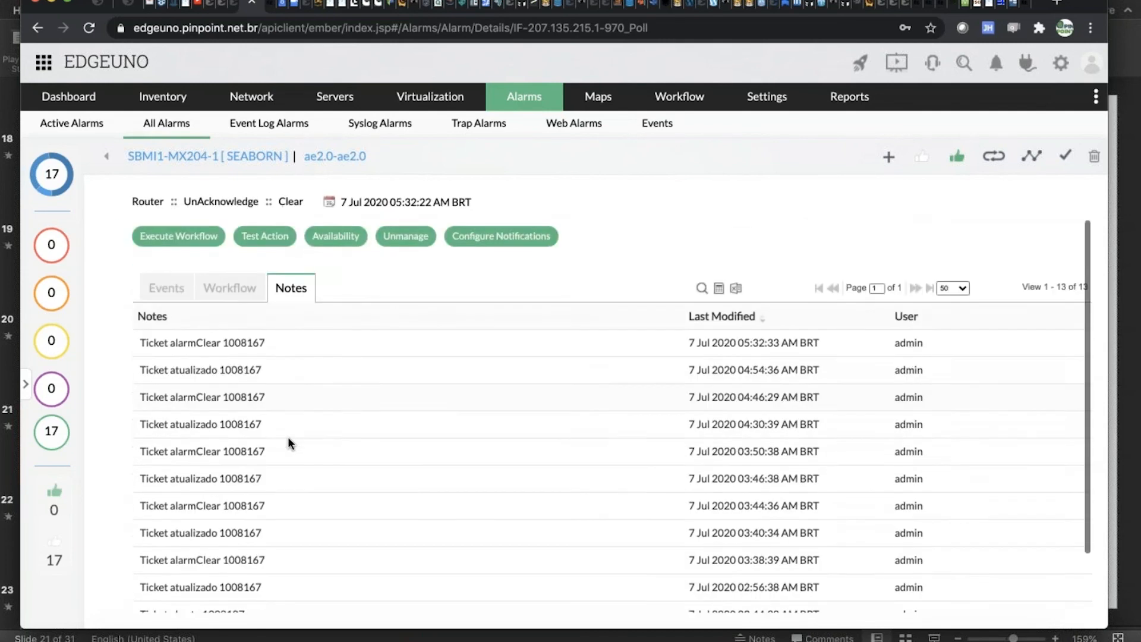
{"action": "scroll", "coordinate": [289, 441], "scroll_direction": "up", "scroll_amount": 2}
{"action": "scroll", "coordinate": [289, 441], "scroll_direction": "down", "scroll_amount": 2}
{"action": "scroll", "coordinate": [289, 441], "scroll_direction": "up", "scroll_amount": 4}
{"action": "scroll", "coordinate": [288, 441], "scroll_direction": "down", "scroll_amount": 4}
{"action": "scroll", "coordinate": [287, 437], "scroll_direction": "up", "scroll_amount": 4}
{"action": "scroll", "coordinate": [287, 438], "scroll_direction": "down", "scroll_amount": 4}
{"action": "scroll", "coordinate": [288, 436], "scroll_direction": "up", "scroll_amount": 4}
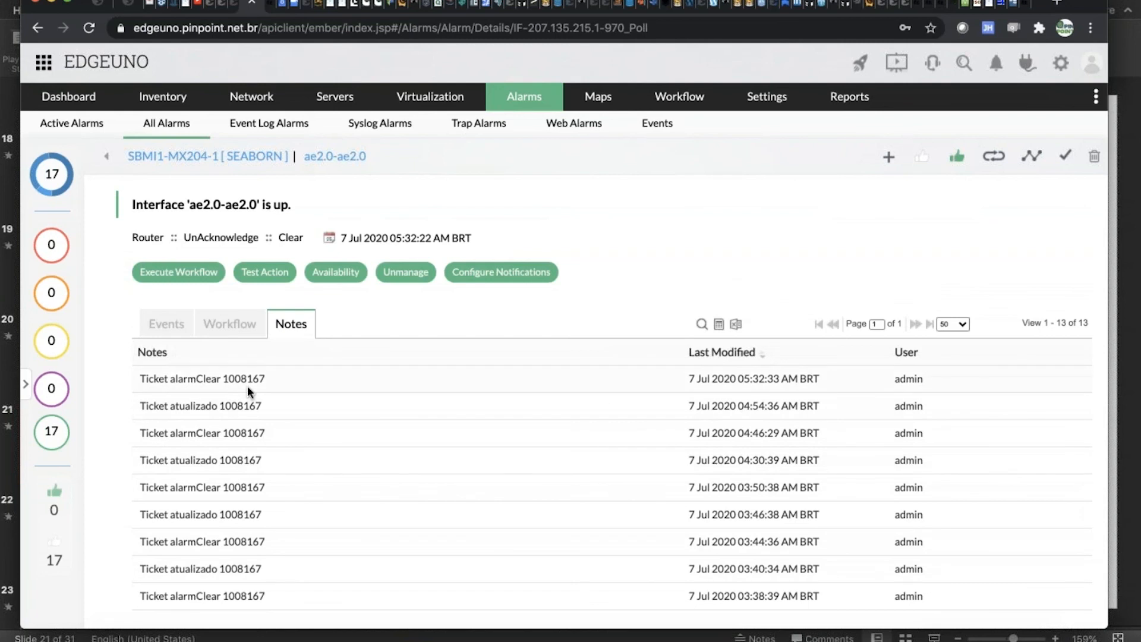
{"action": "scroll", "coordinate": [269, 424], "scroll_direction": "down", "scroll_amount": 2}
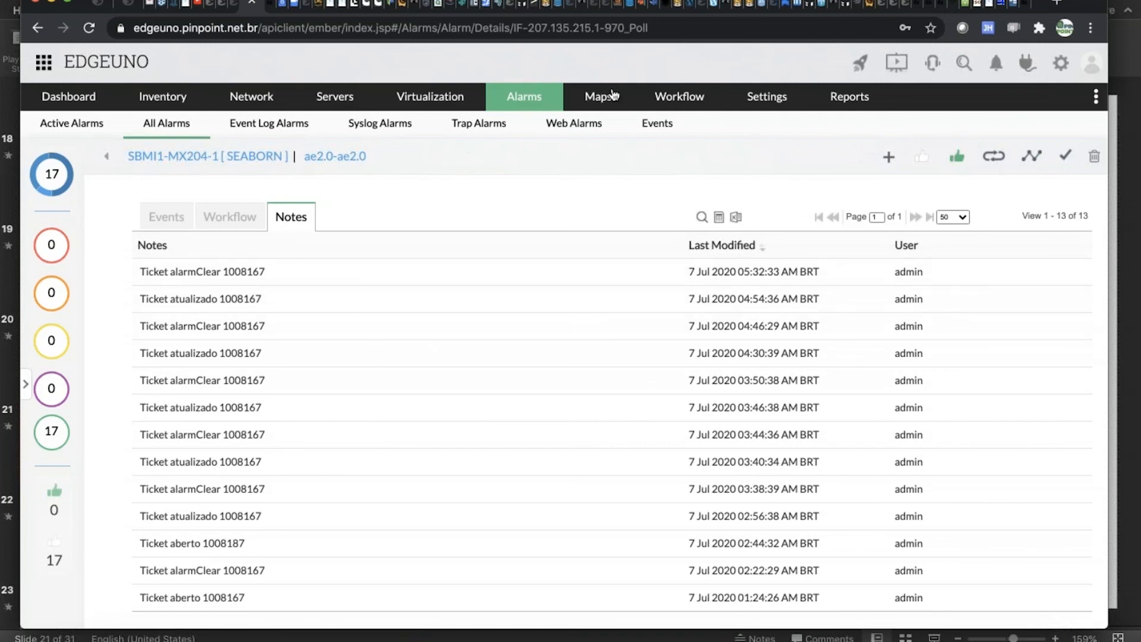
Open the URL Down Check workflow, inspect the HTTP Post Data/Result task's settings, and leave them without saving.
{"action": "left_click", "coordinate": [681, 101]}
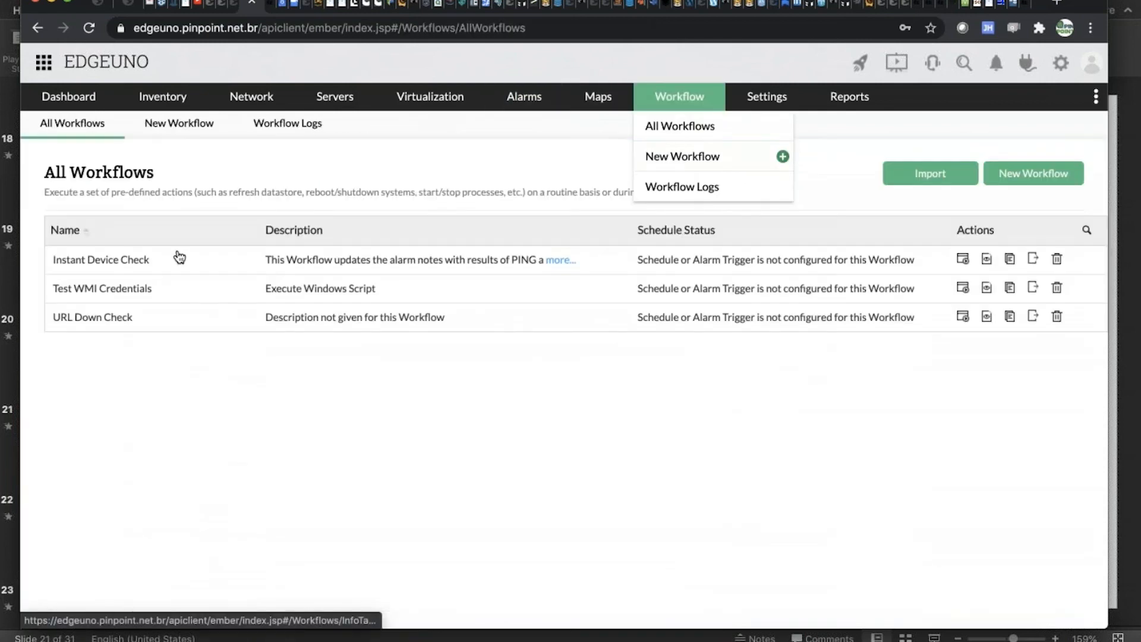
{"action": "left_click", "coordinate": [100, 319]}
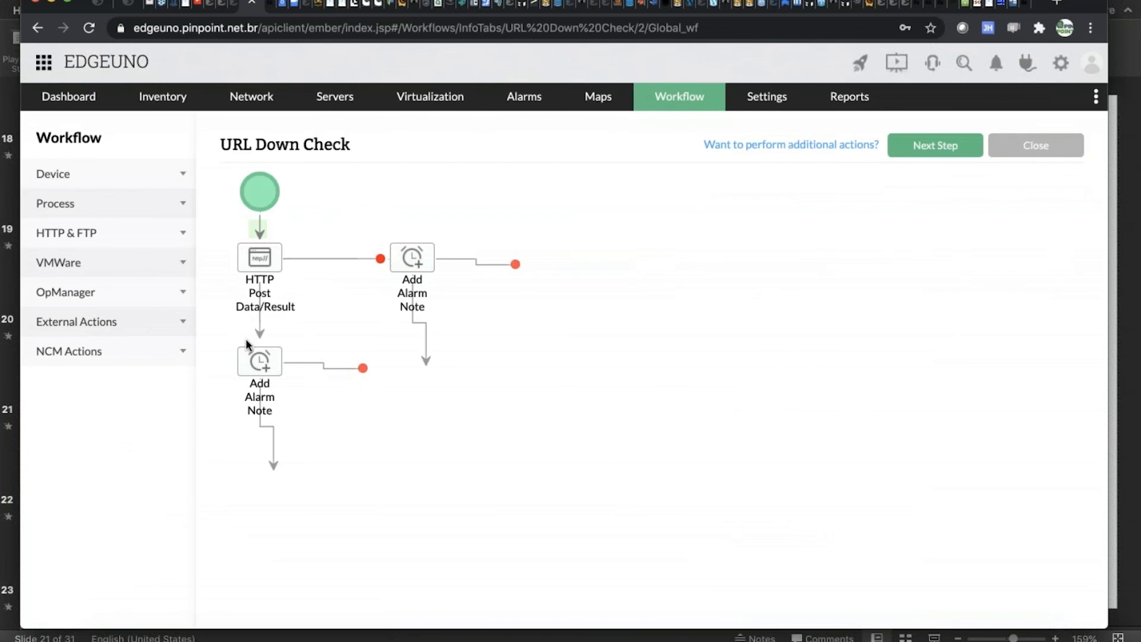
{"action": "mouse_move", "coordinate": [265, 262]}
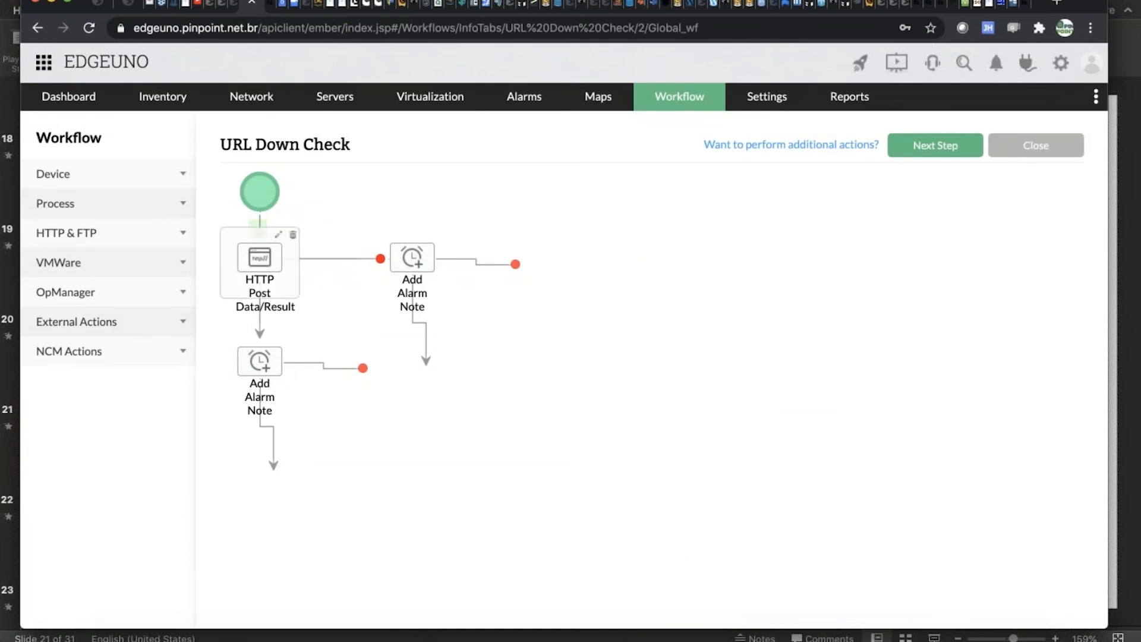
{"action": "double_click", "coordinate": [261, 279]}
{"action": "scroll", "coordinate": [460, 363], "scroll_direction": "down", "scroll_amount": 1}
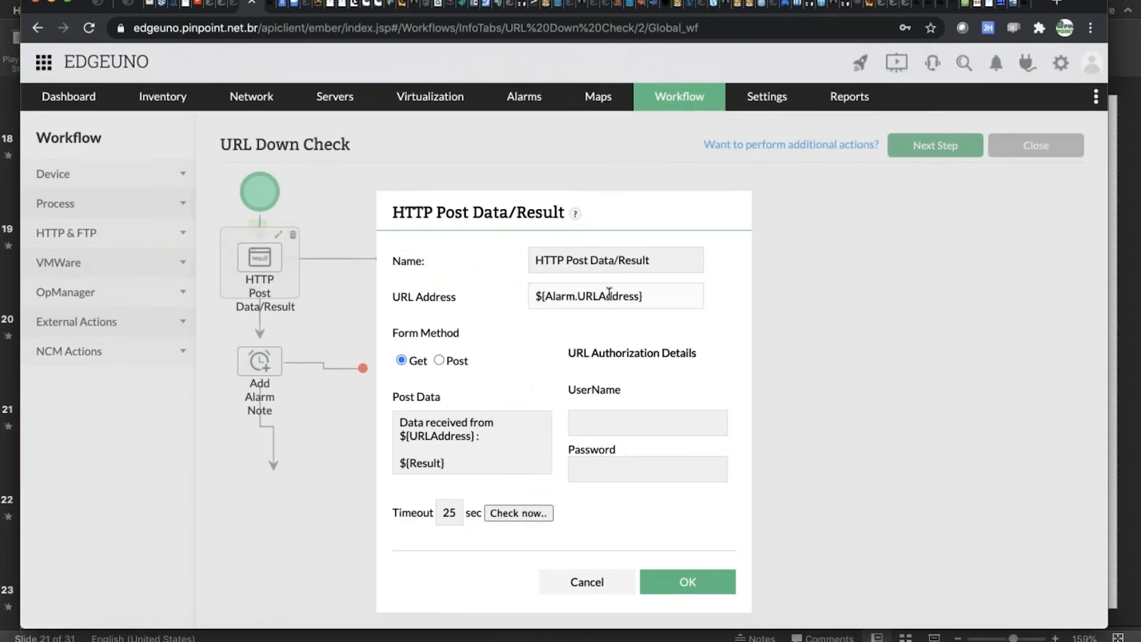
{"action": "left_click", "coordinate": [600, 585]}
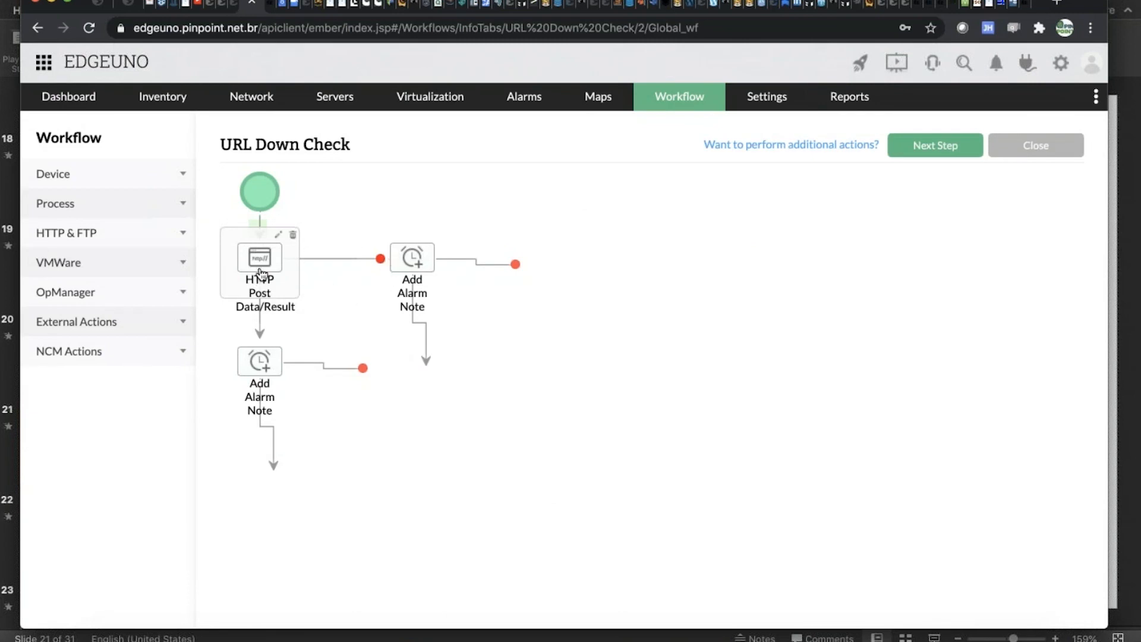
Try an Execute Linux Script task on the failure branch of the Add Alarm Note beside HTTP Post, with script body "service httpd restart", and cancel it.
{"action": "left_click", "coordinate": [93, 323]}
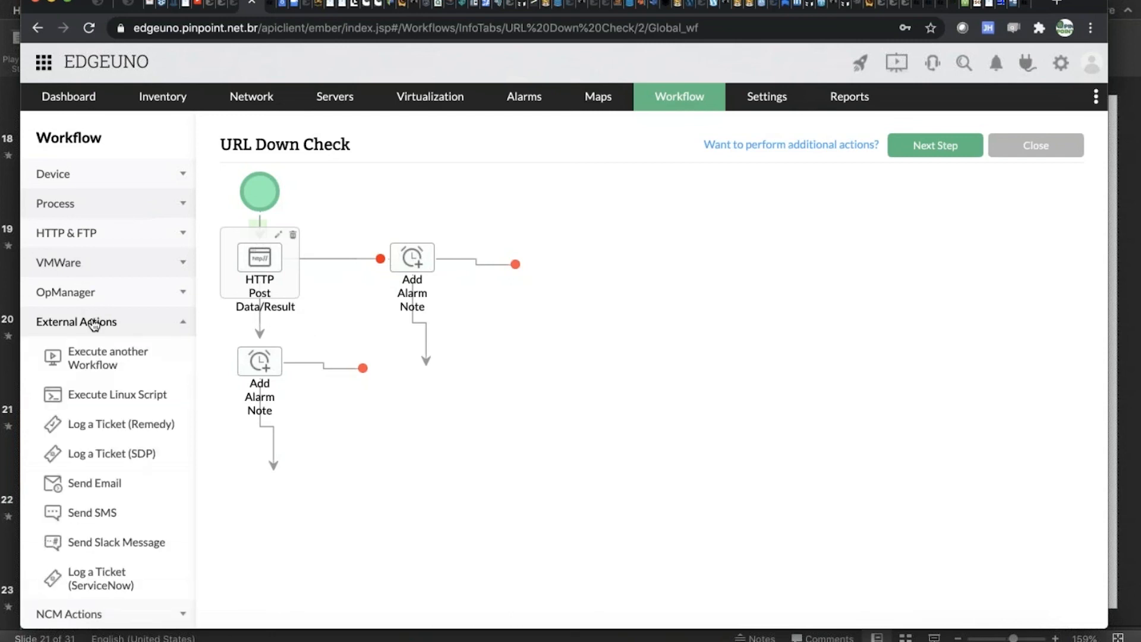
{"action": "left_click_drag", "start_coordinate": [83, 395], "coordinate": [515, 264]}
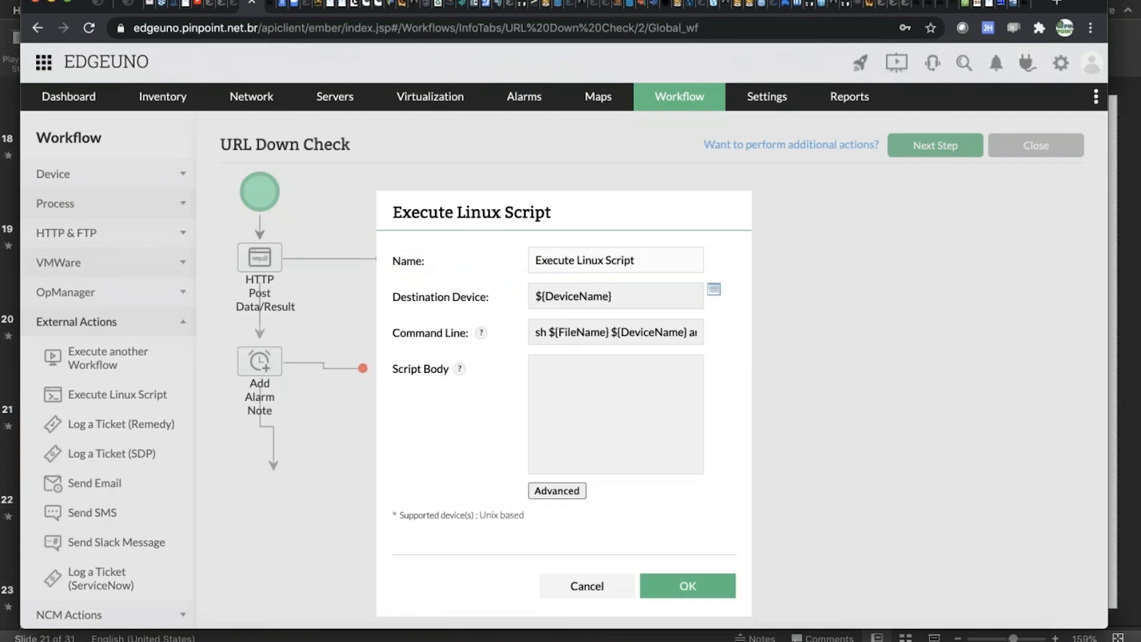
{"action": "left_click", "coordinate": [547, 380]}
{"action": "type", "text": "service httpd restart"}
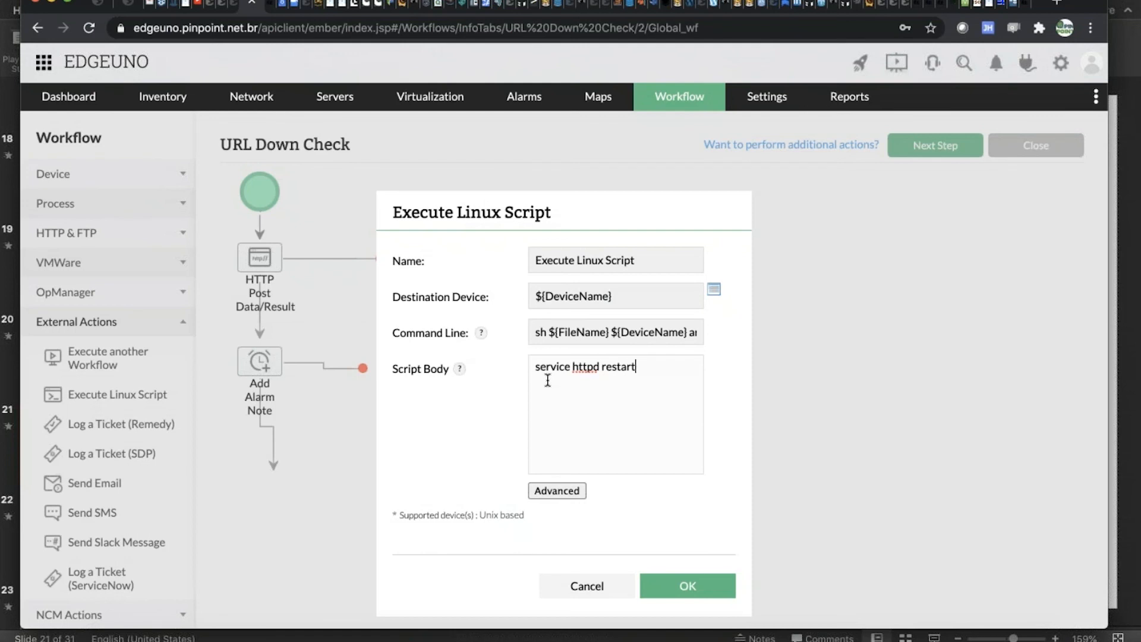
{"action": "left_click", "coordinate": [591, 587]}
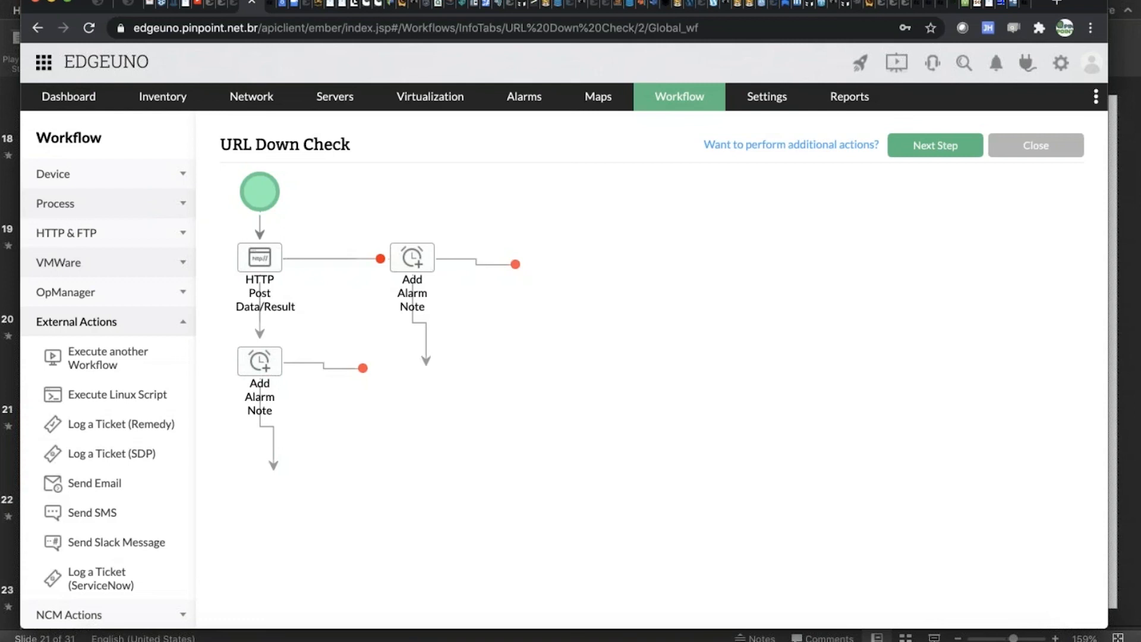
Switch to Microsoft PowerPoint, advance past the workflow example to the "Perguntas??" slide, and start the slide show from there.
{"action": "mouse_move", "coordinate": [734, 633]}
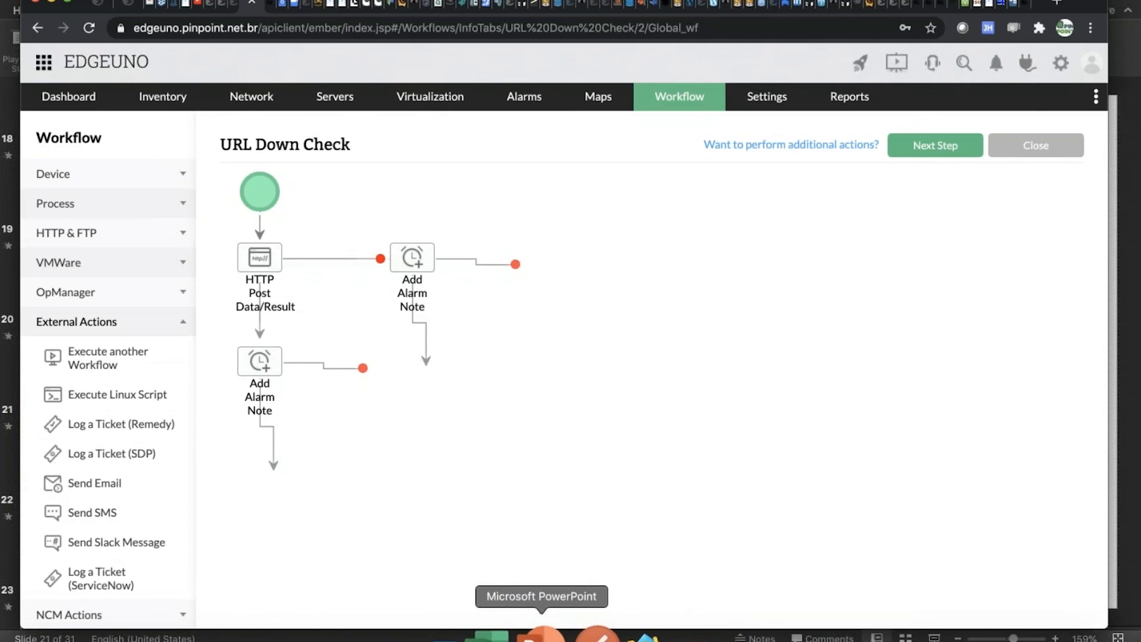
{"action": "left_click", "coordinate": [542, 635]}
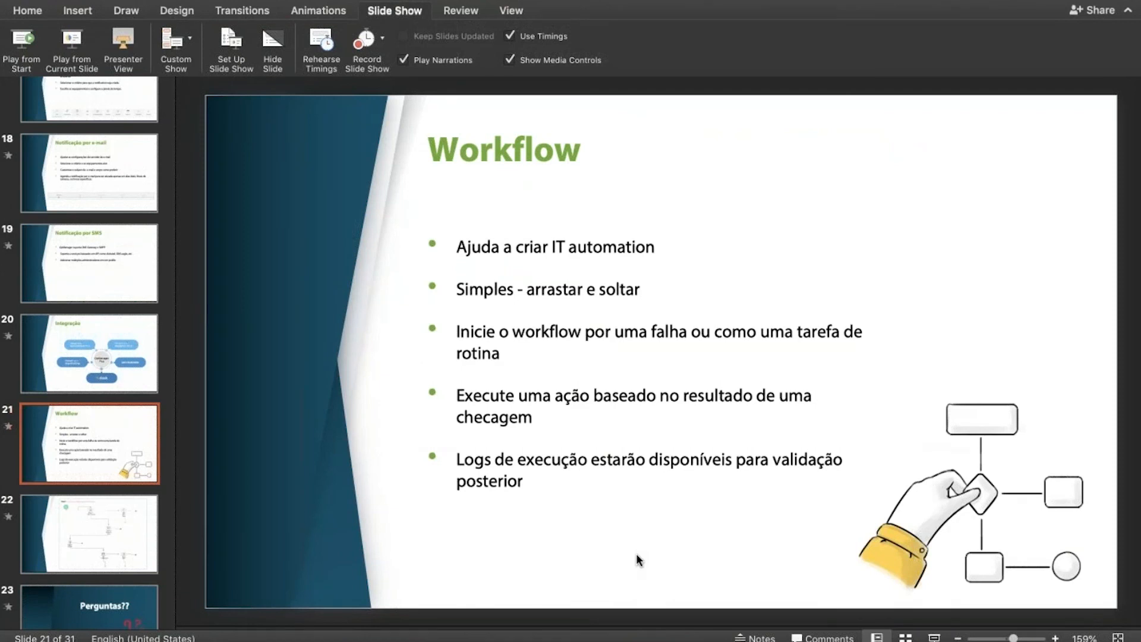
{"action": "key", "text": "Down"}
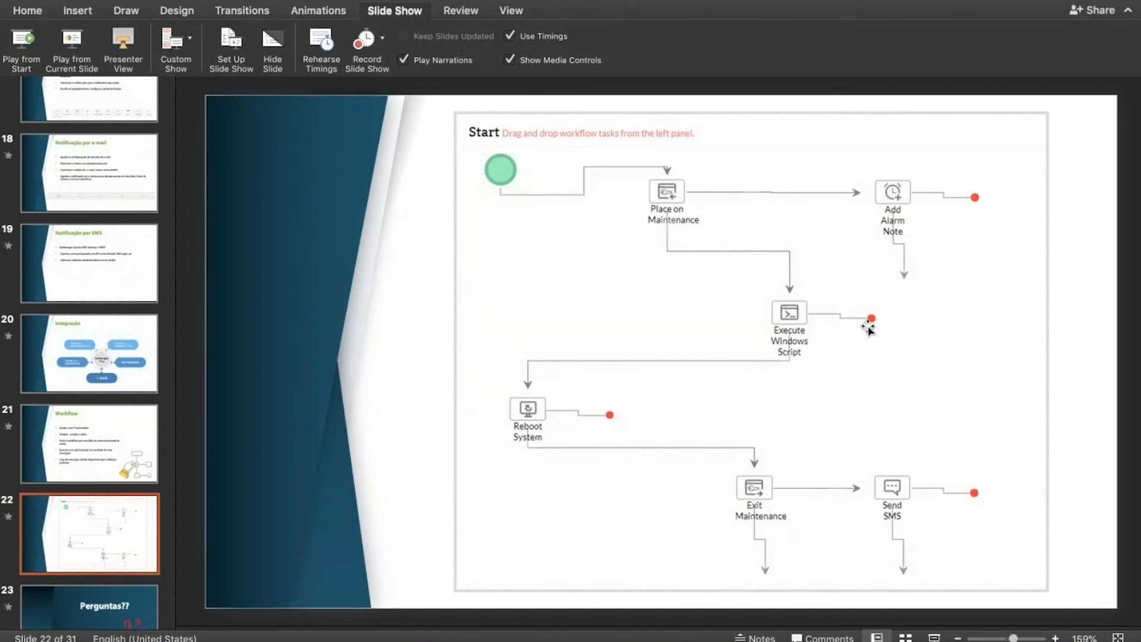
{"action": "key", "text": "Down"}
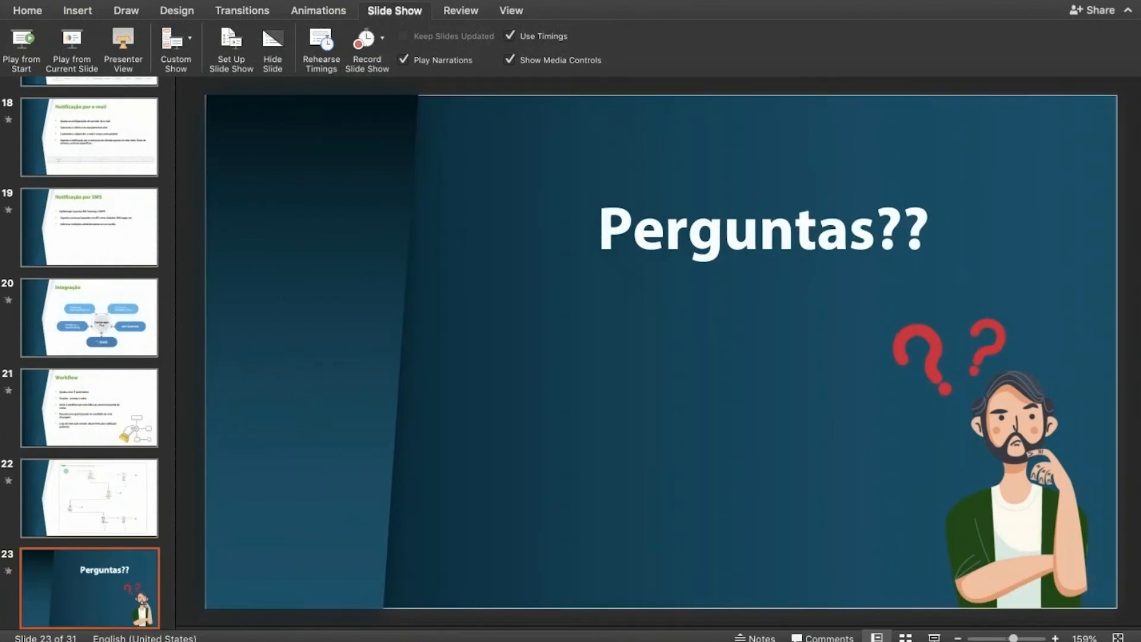
{"action": "left_click", "coordinate": [69, 56]}
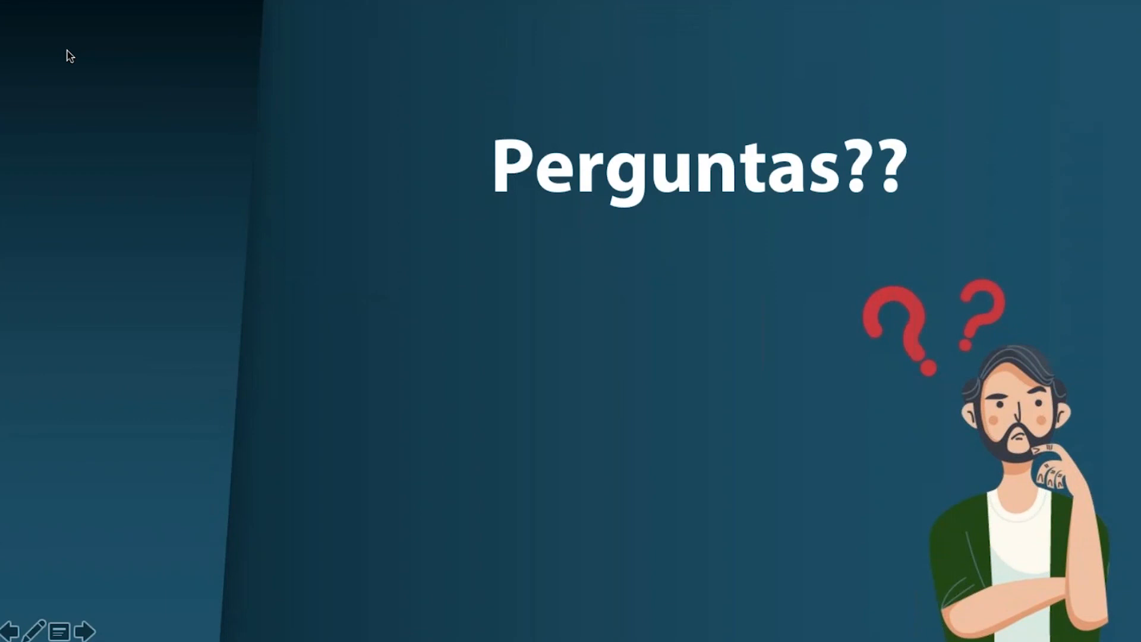